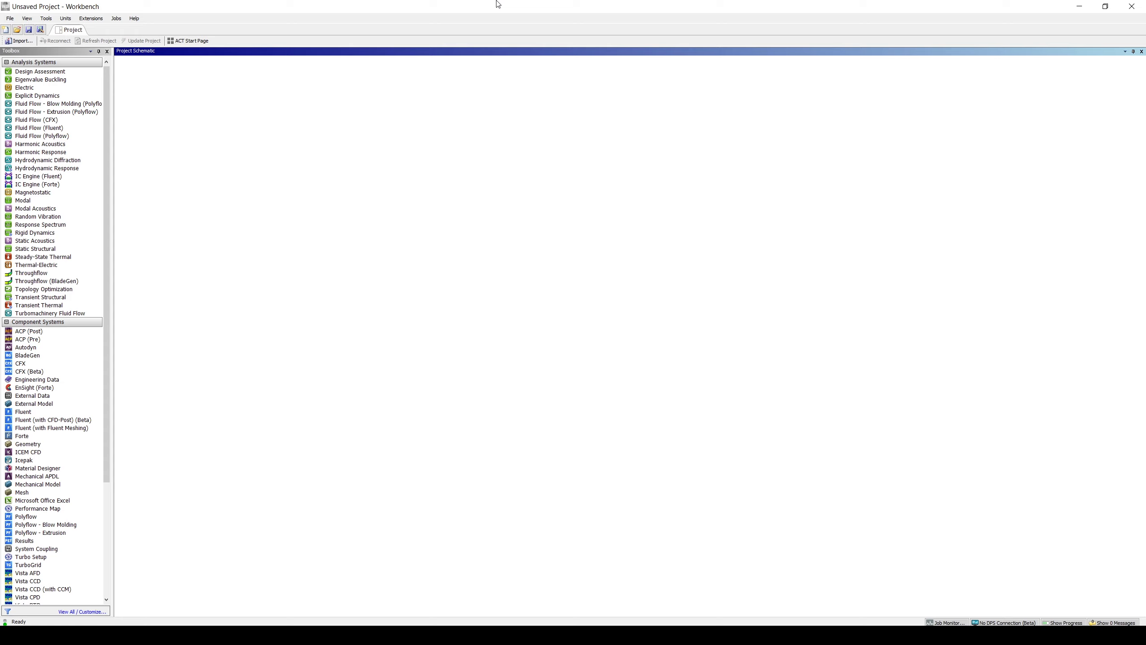
Choose the Metric (tonne,mm,s,°C,mA,N,mV) unit system and drag in a Static Structural system (A)
click(68, 18)
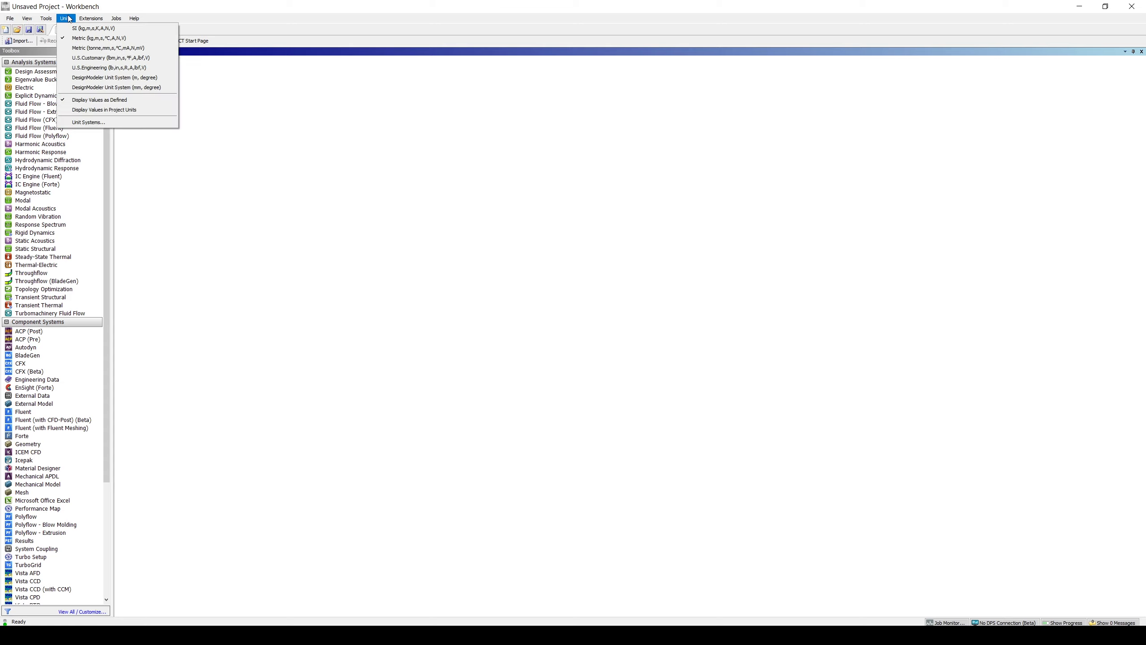
click(128, 48)
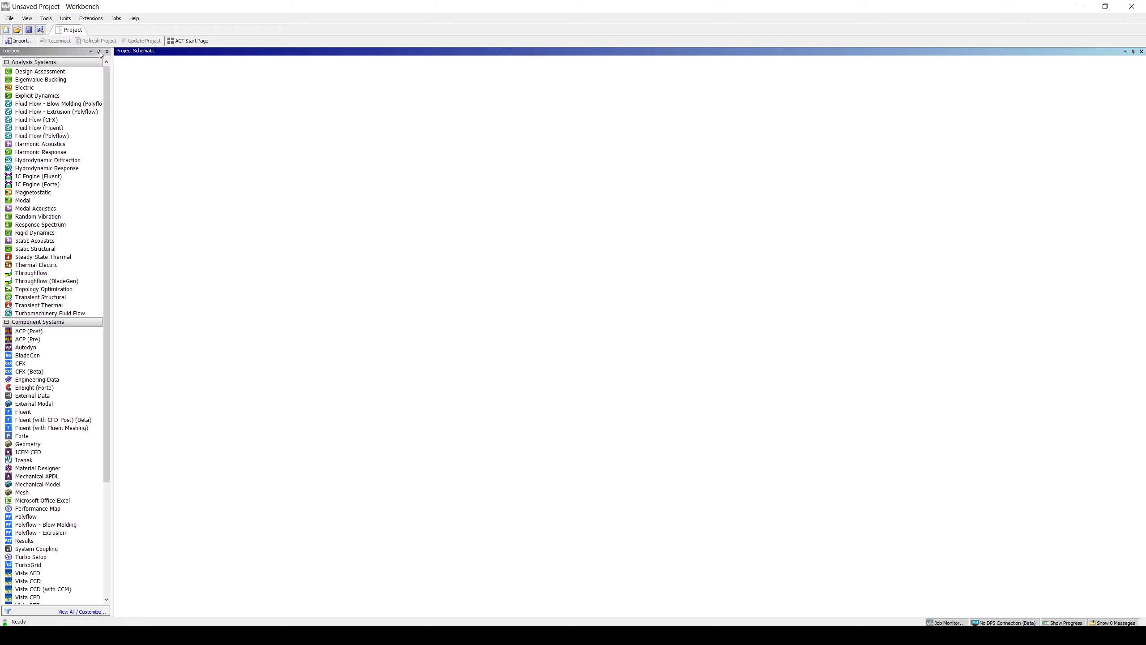
click(67, 19)
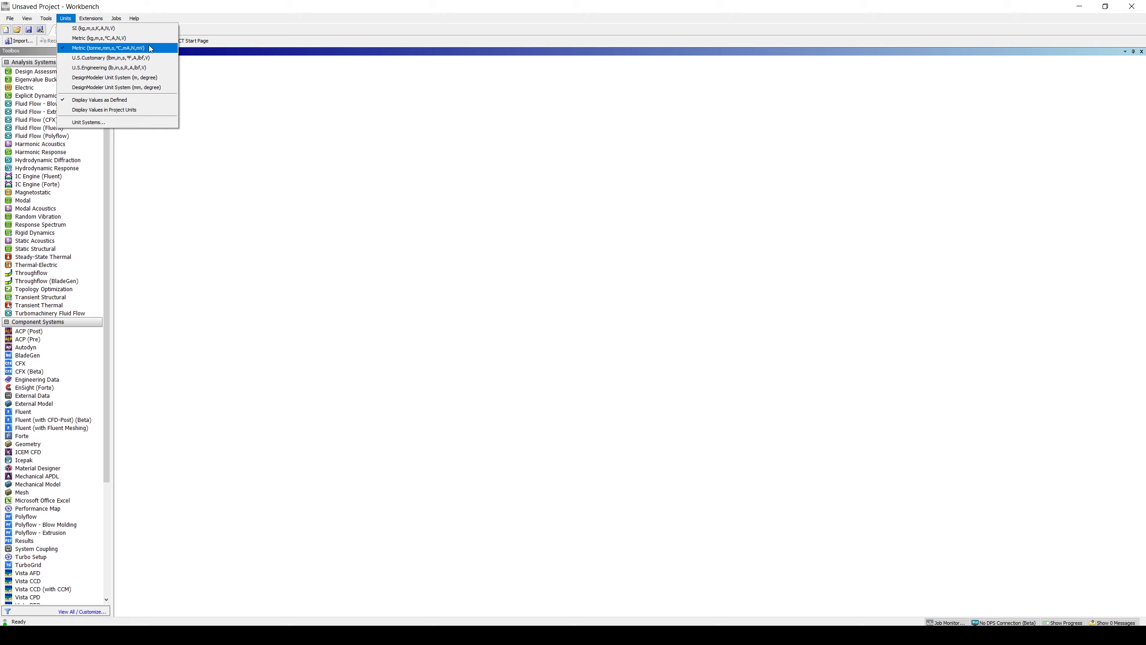
click(234, 16)
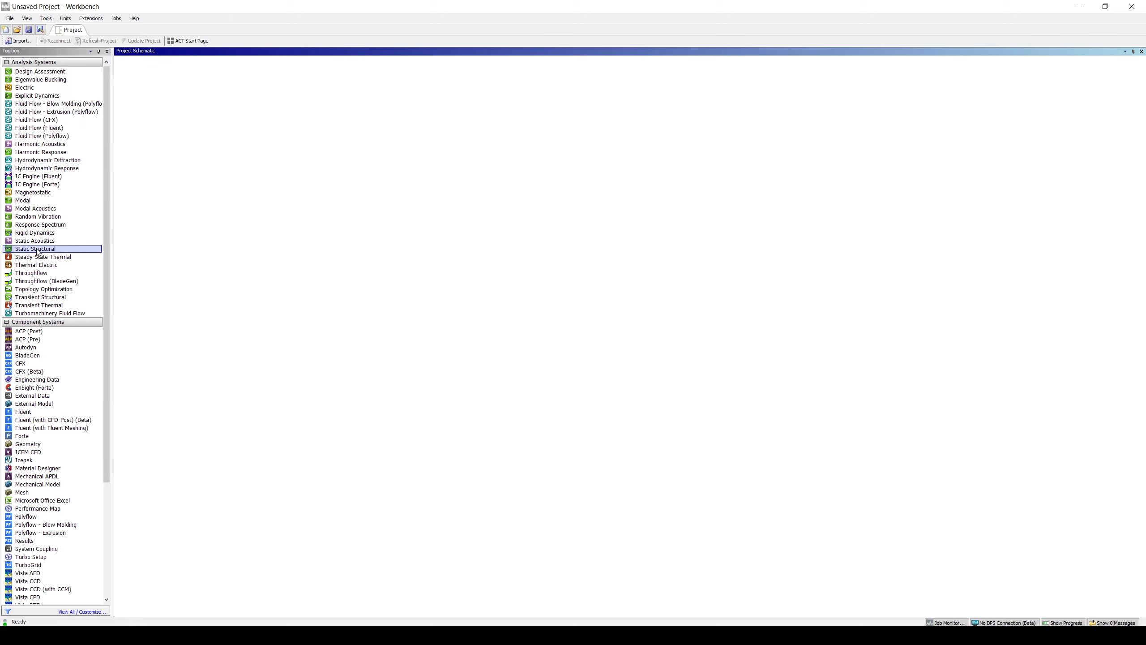
drag(37, 251, 197, 113)
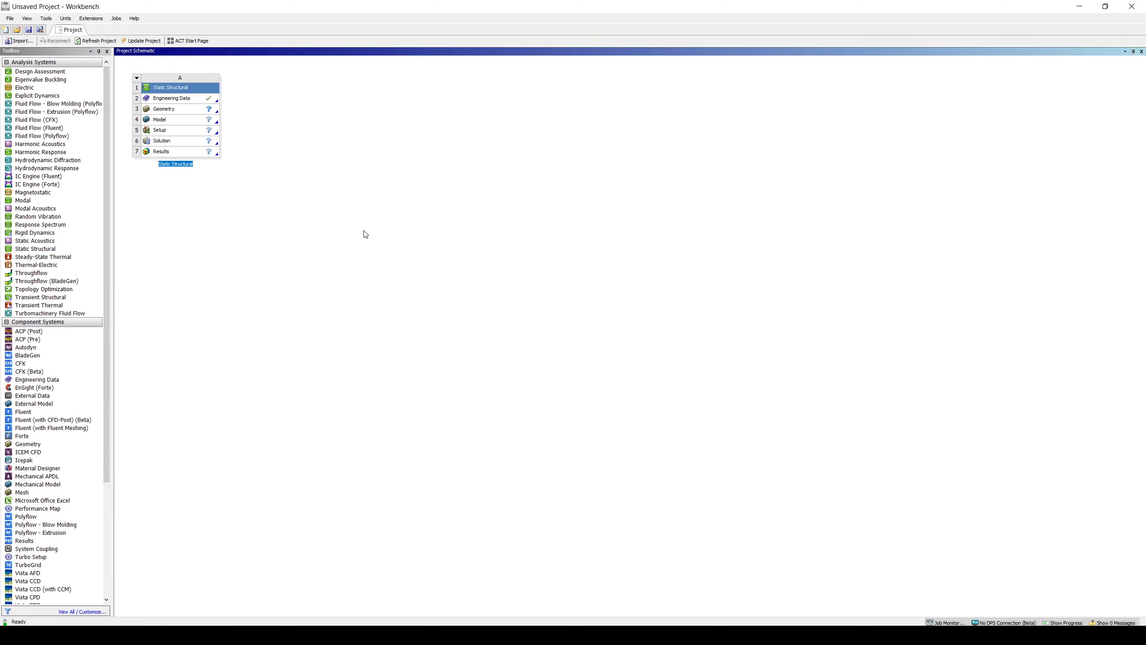
In Engineering Data, create a 'Linear Concrete' material with Isotropic Elasticity
double_click(190, 102)
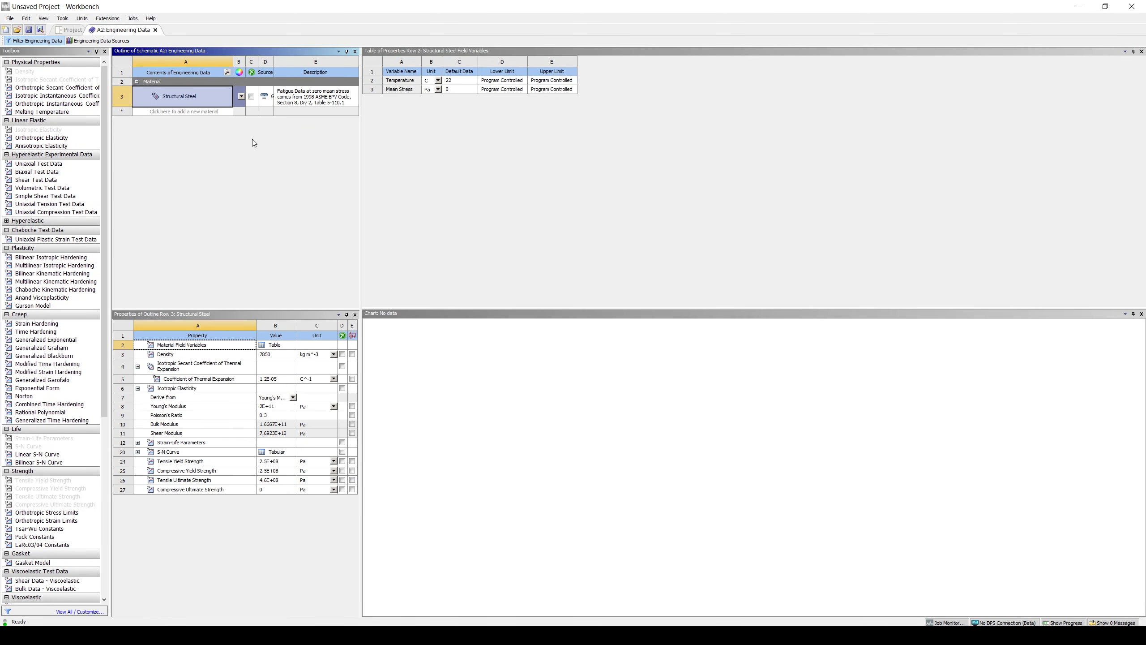
click(209, 112)
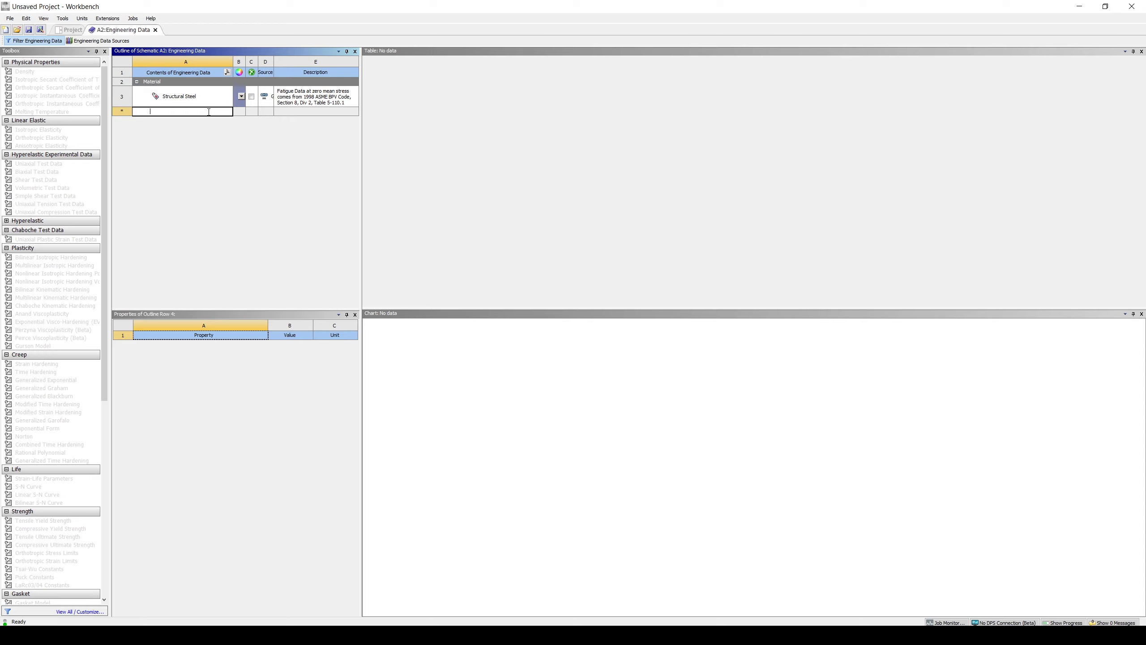
text(Linear Concrete)
key(Return)
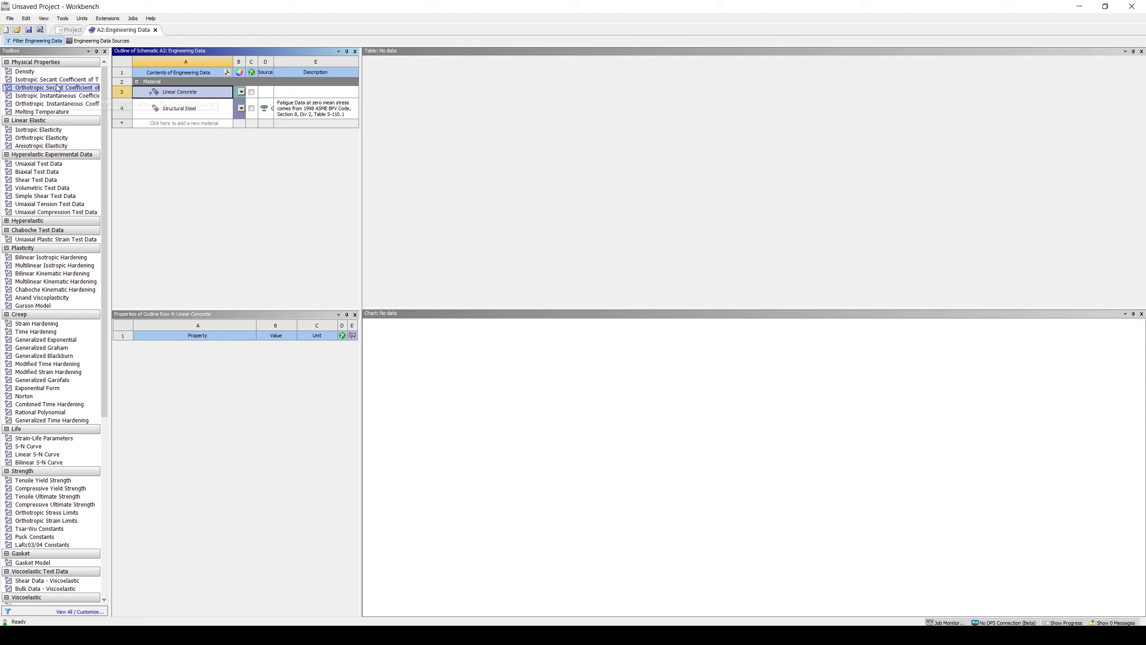
click(40, 130)
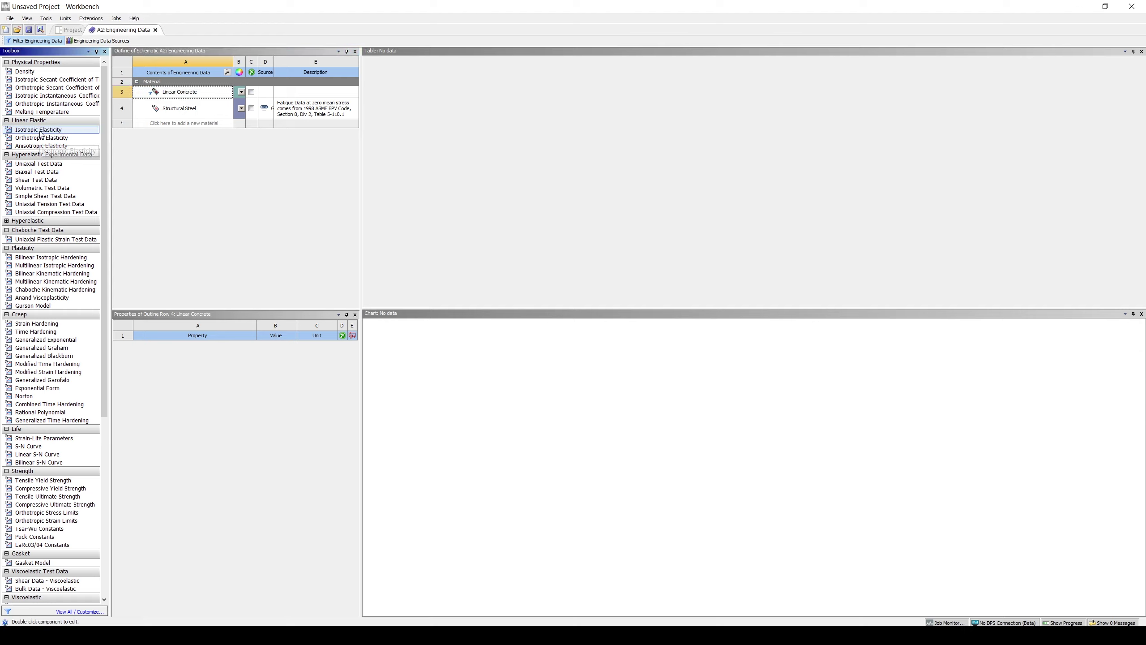
right_click(41, 132)
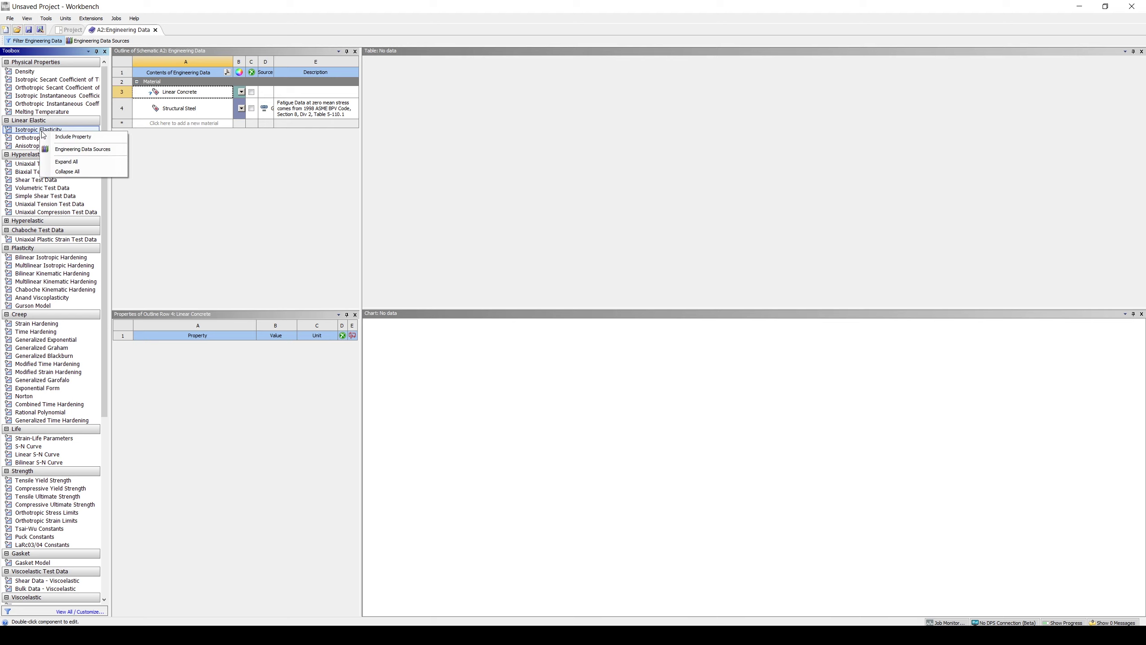
click(73, 137)
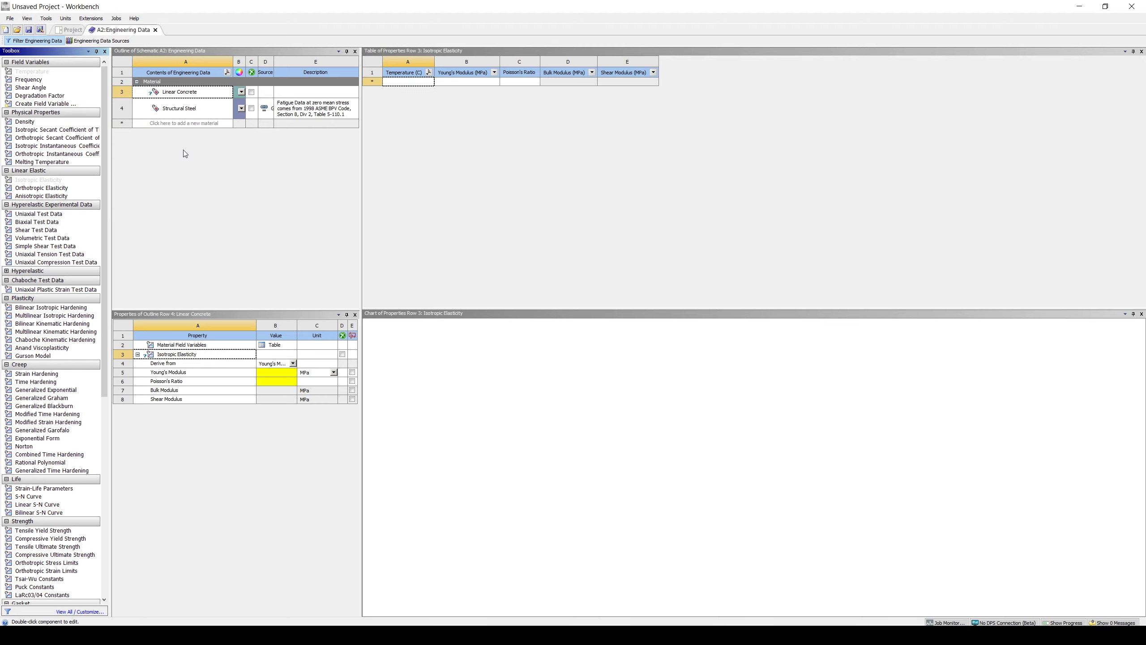
Give Linear Concrete Young's Modulus 23205 MPa and Poisson's Ratio 0.2
click(202, 92)
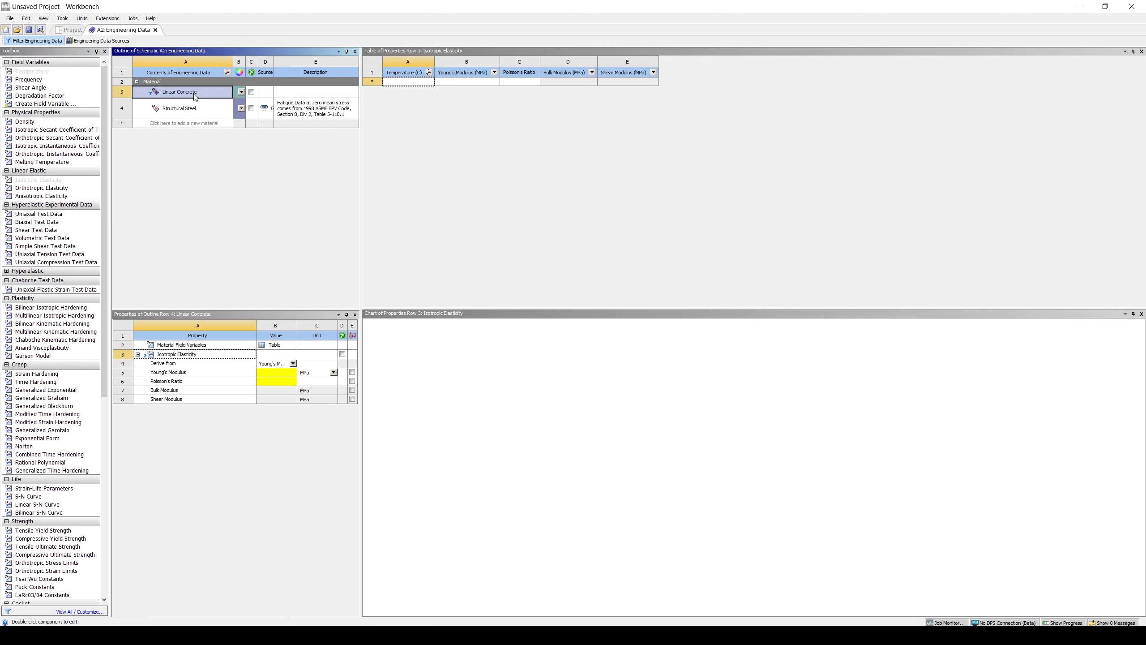
click(280, 375)
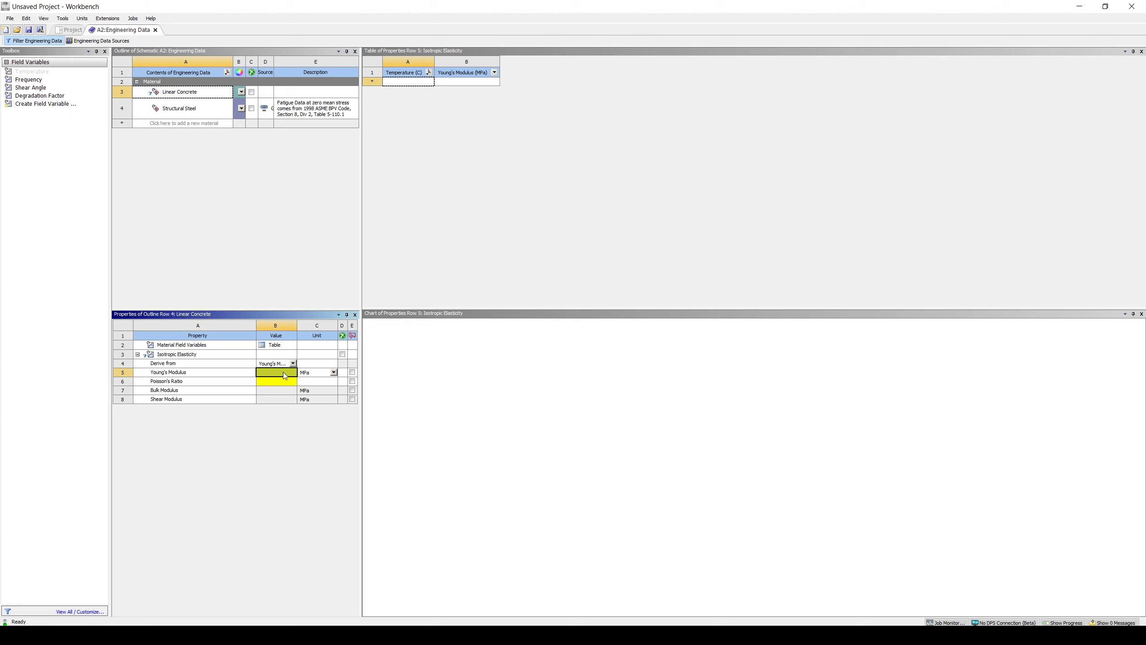
click(284, 372)
text(23205)
key(Return)
text(0.2)
key(Return)
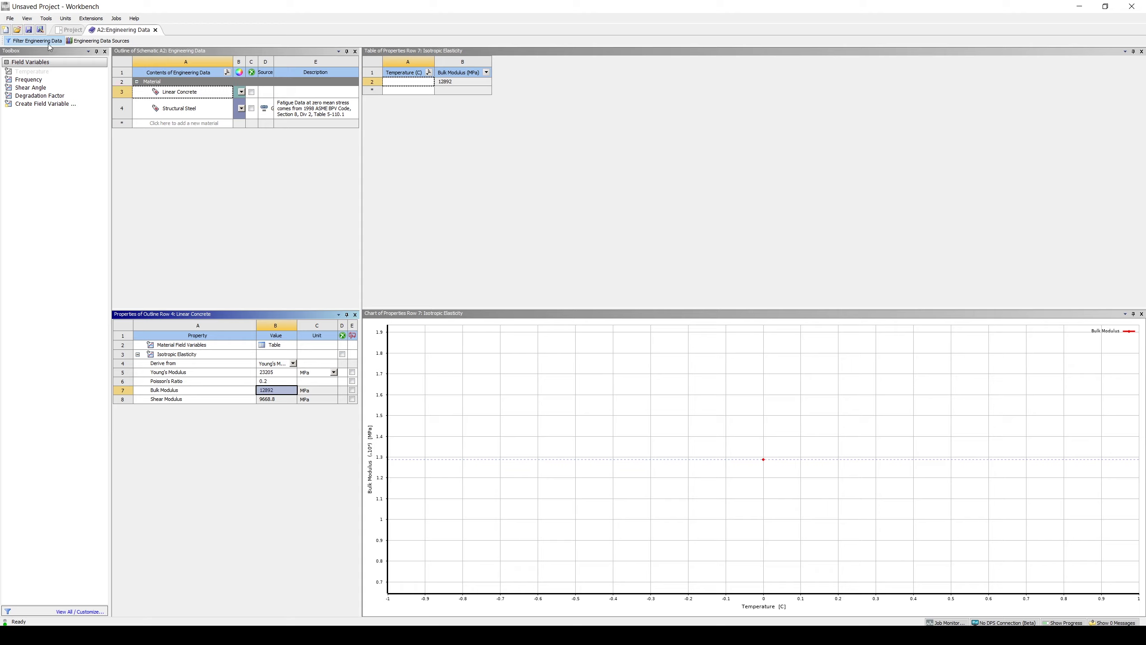
Return to the project and start New SpaceClaim Geometry from the Geometry cell
click(156, 30)
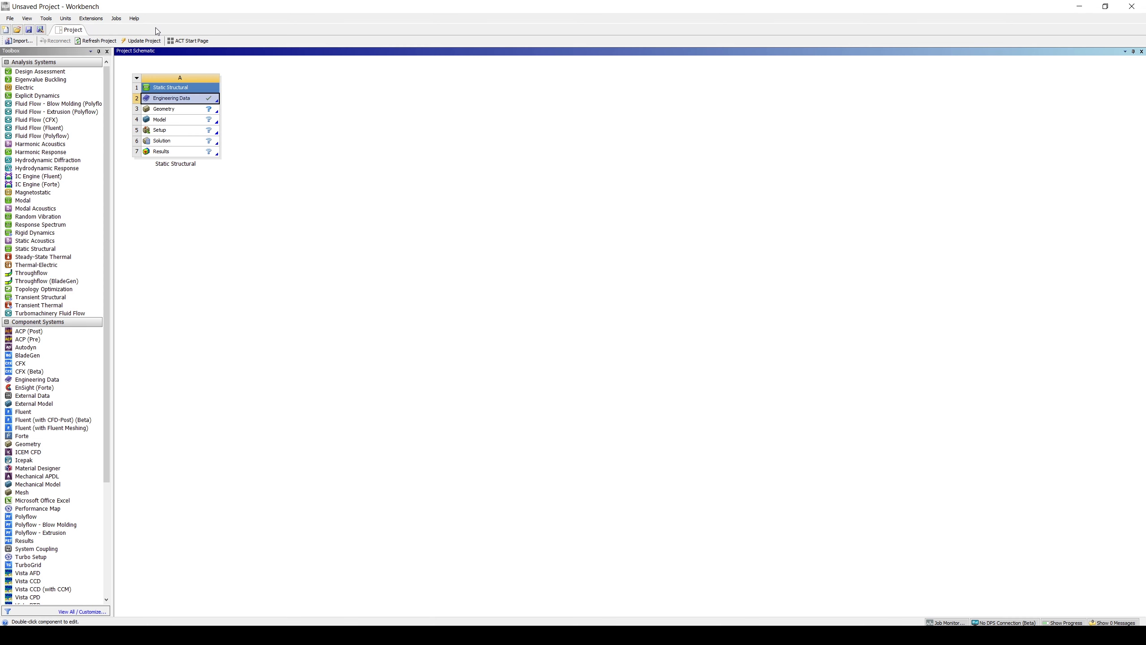
click(195, 115)
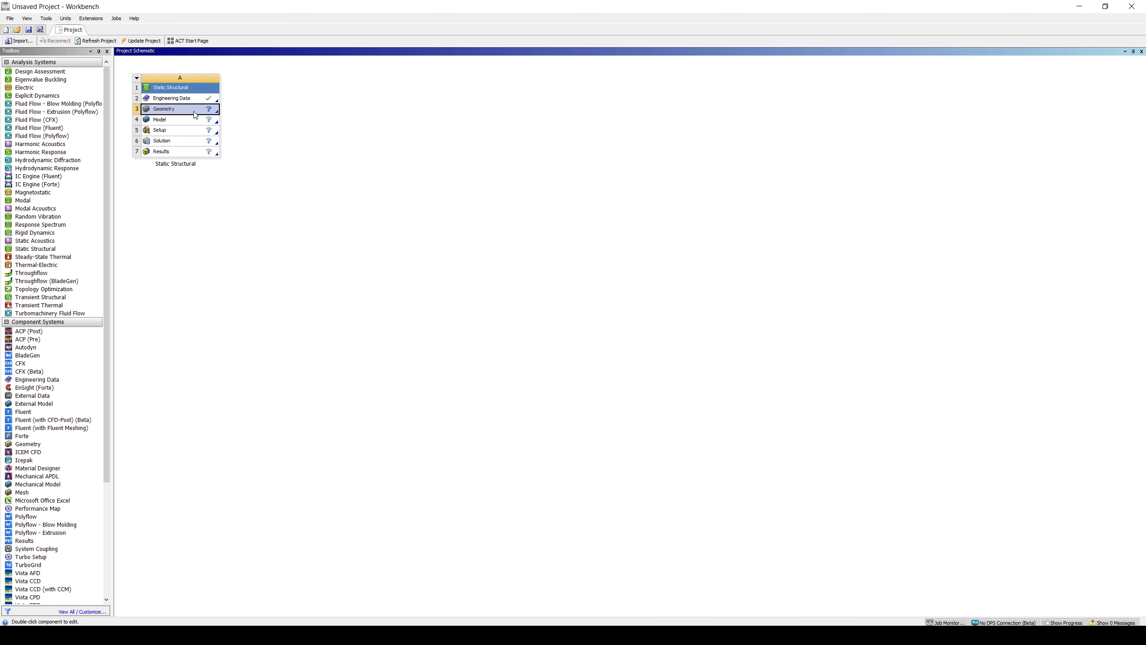
right_click(195, 115)
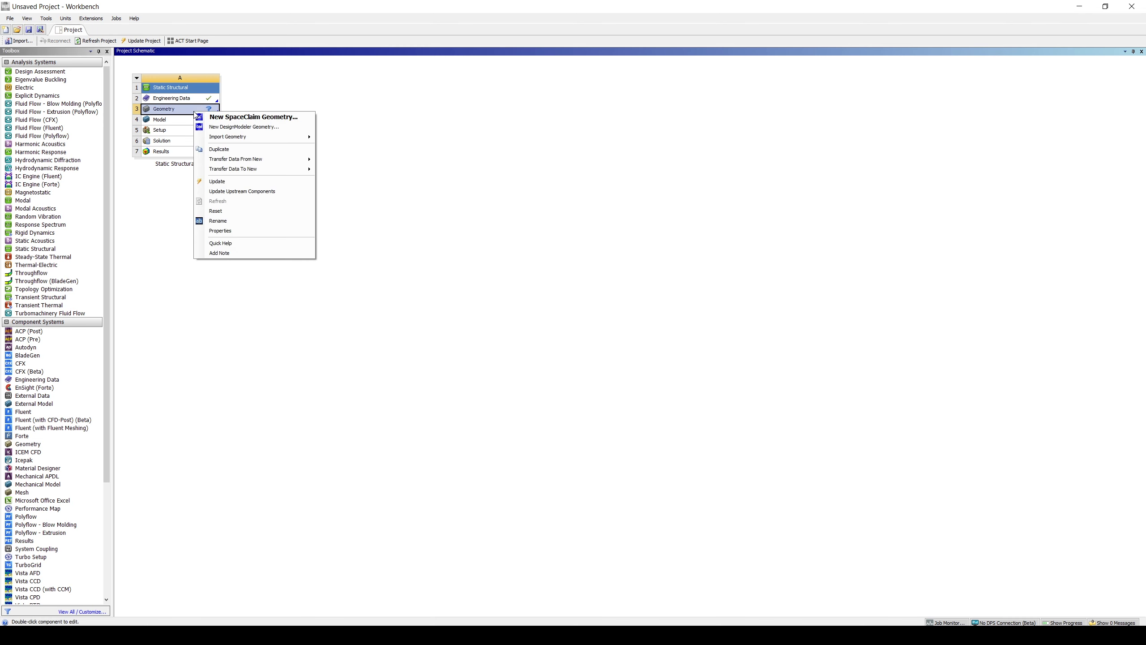
click(263, 116)
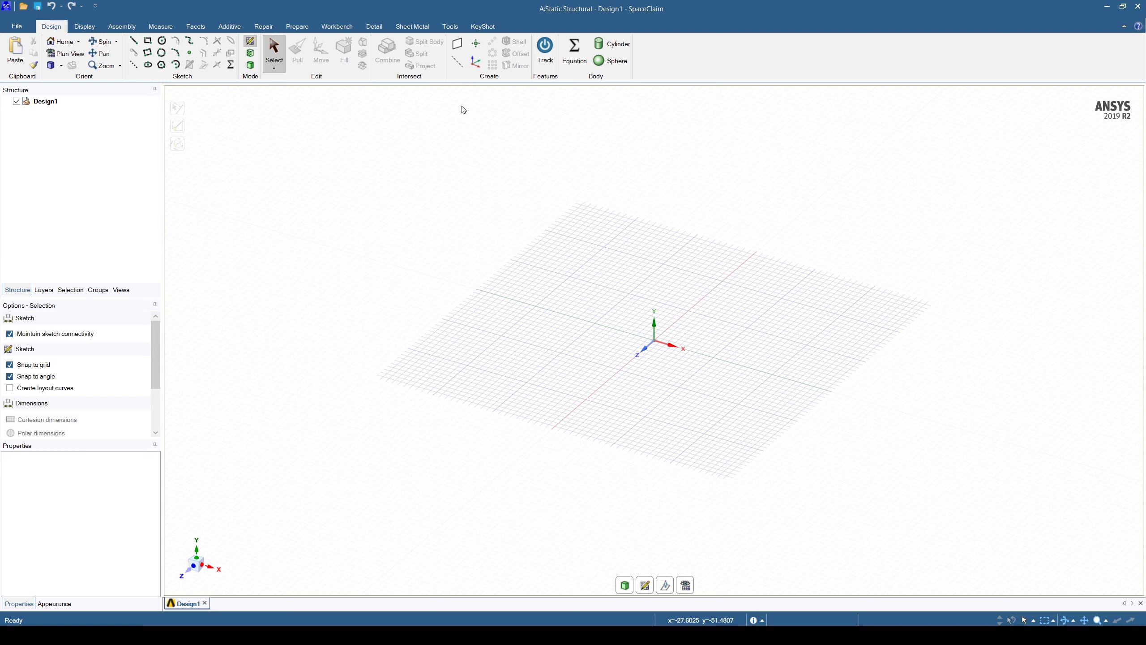
Create a Plane from the Z axis and enter Sketch Mode on it
click(648, 353)
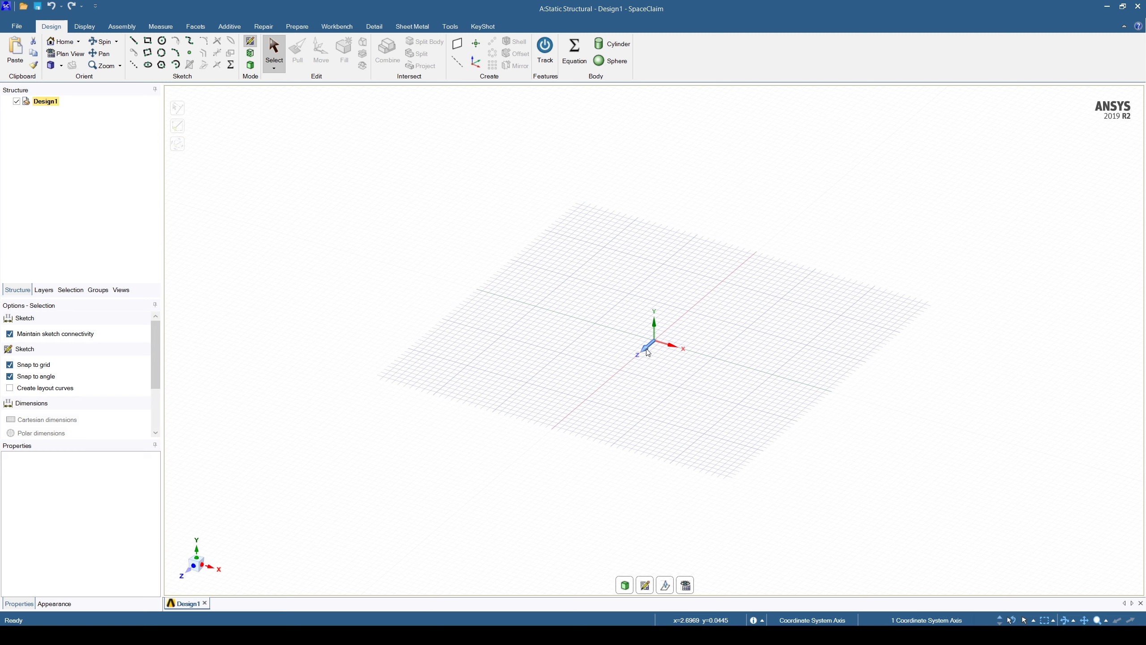
click(458, 44)
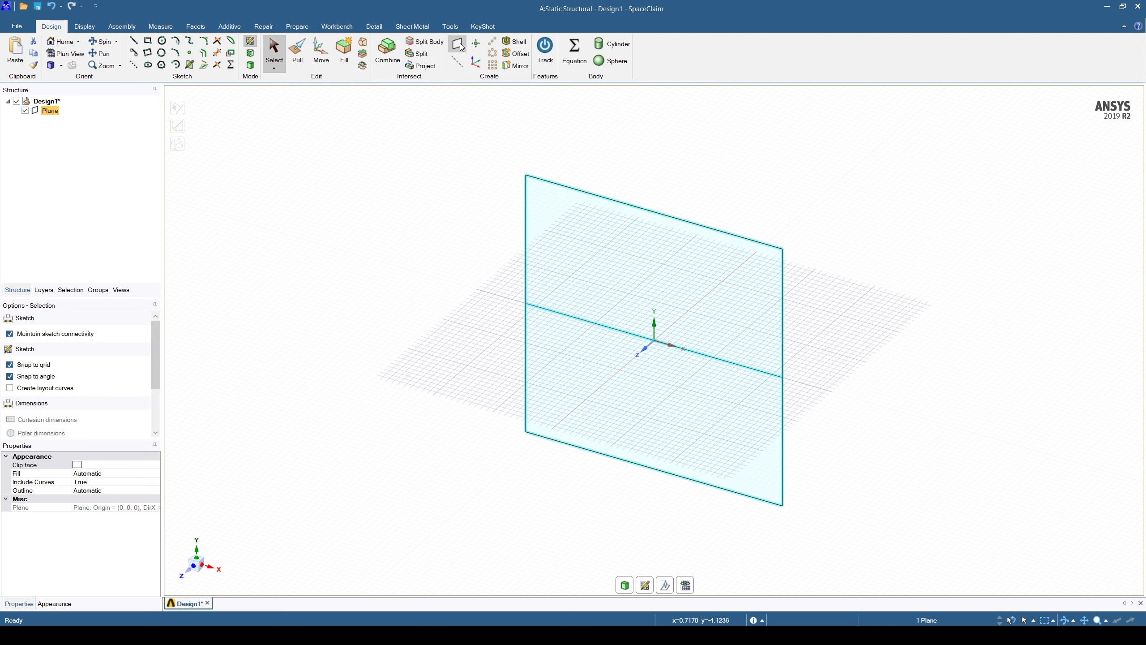
click(251, 68)
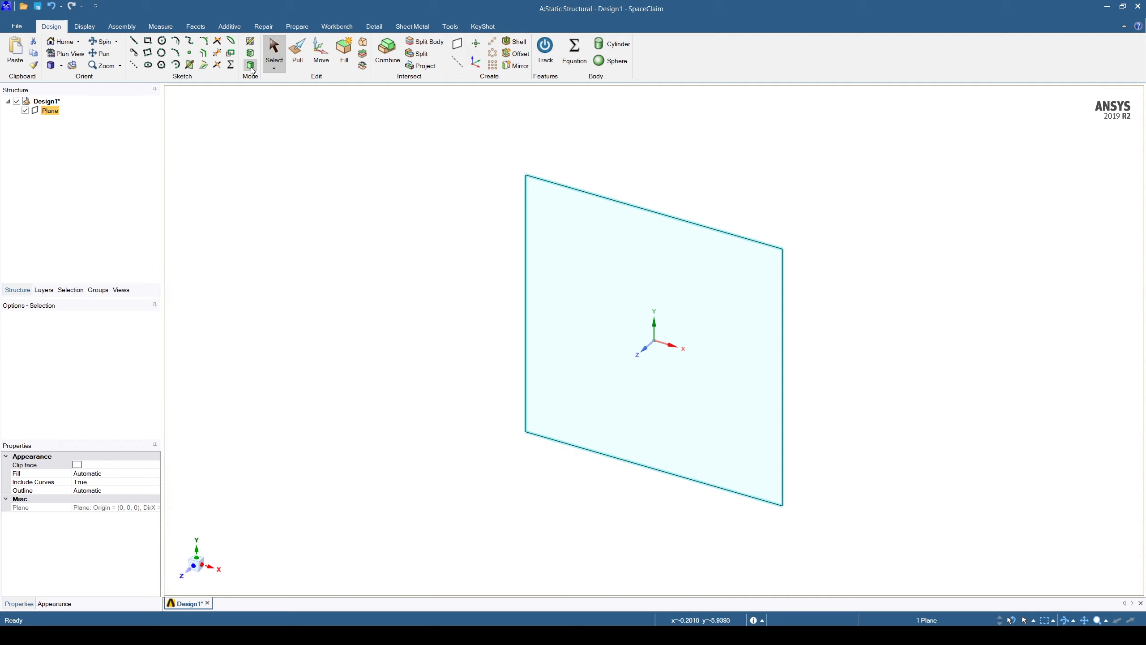
click(252, 42)
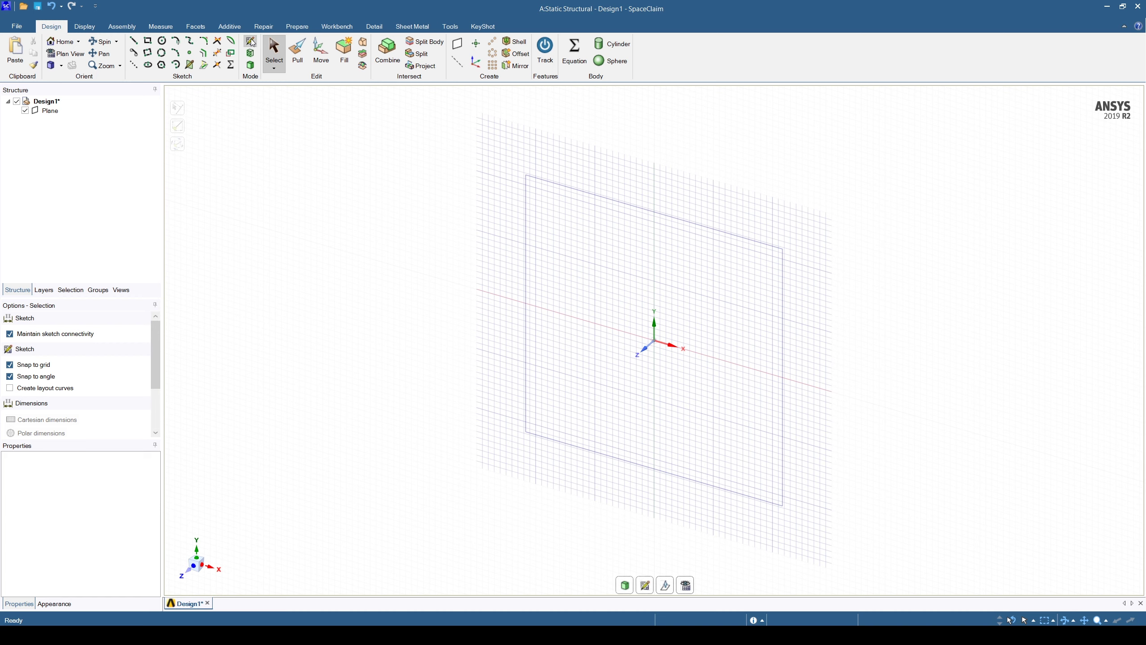
Draw a 100 × 100 mm rectangle starting from the plane's top-left corner
click(146, 42)
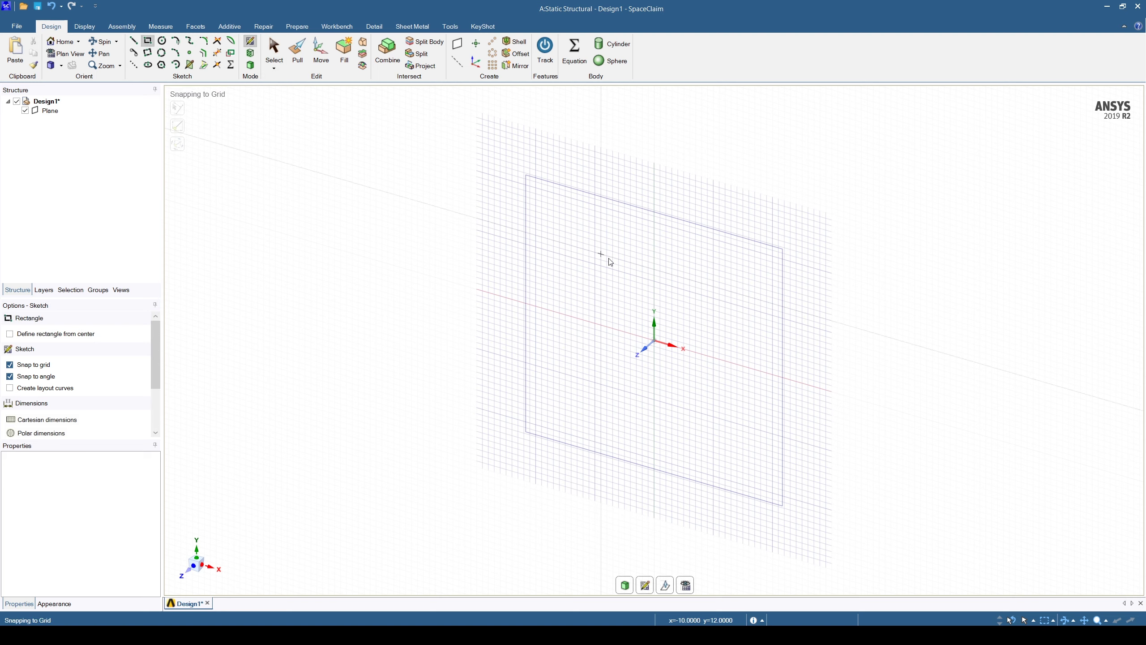
click(536, 187)
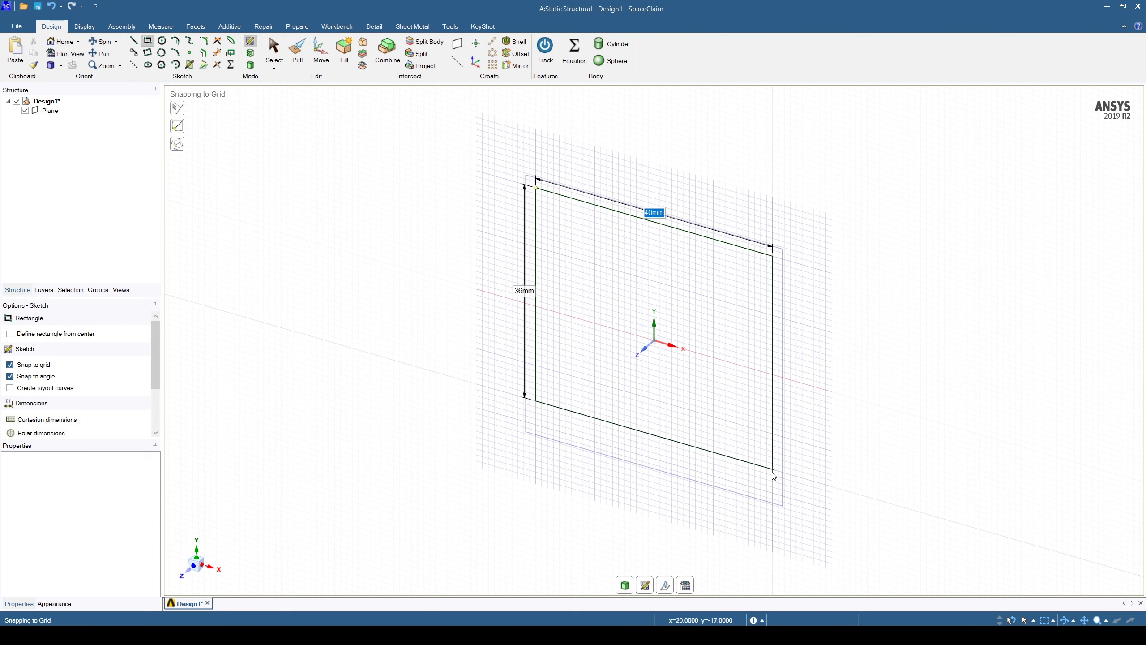
text(100)
key(Tab)
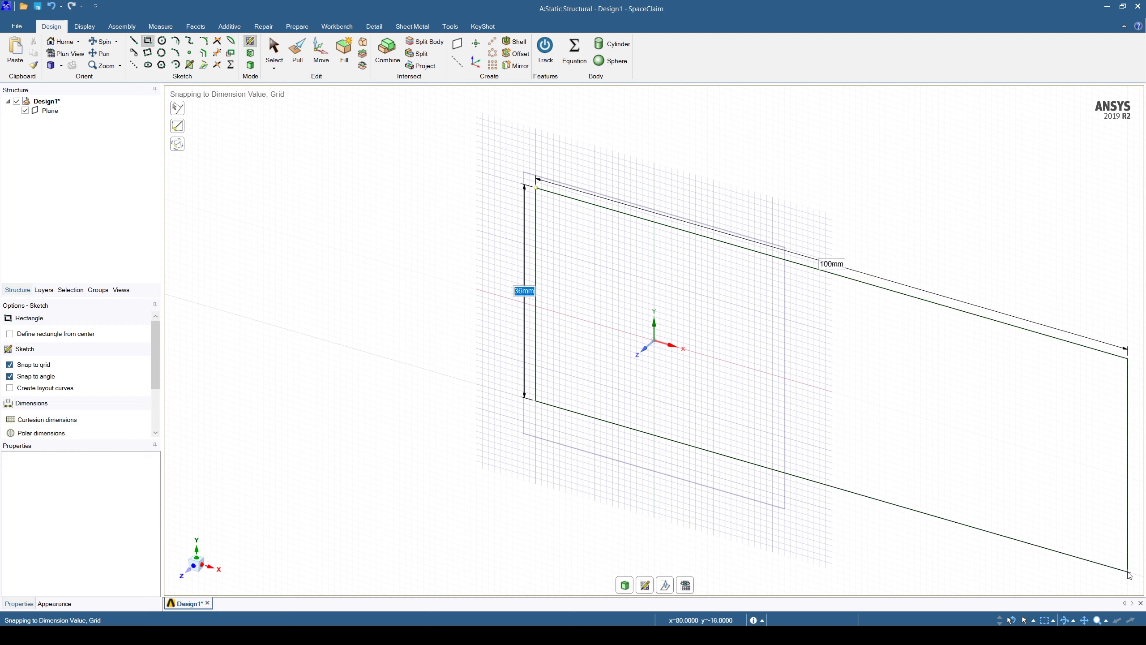
text(100)
key(Return)
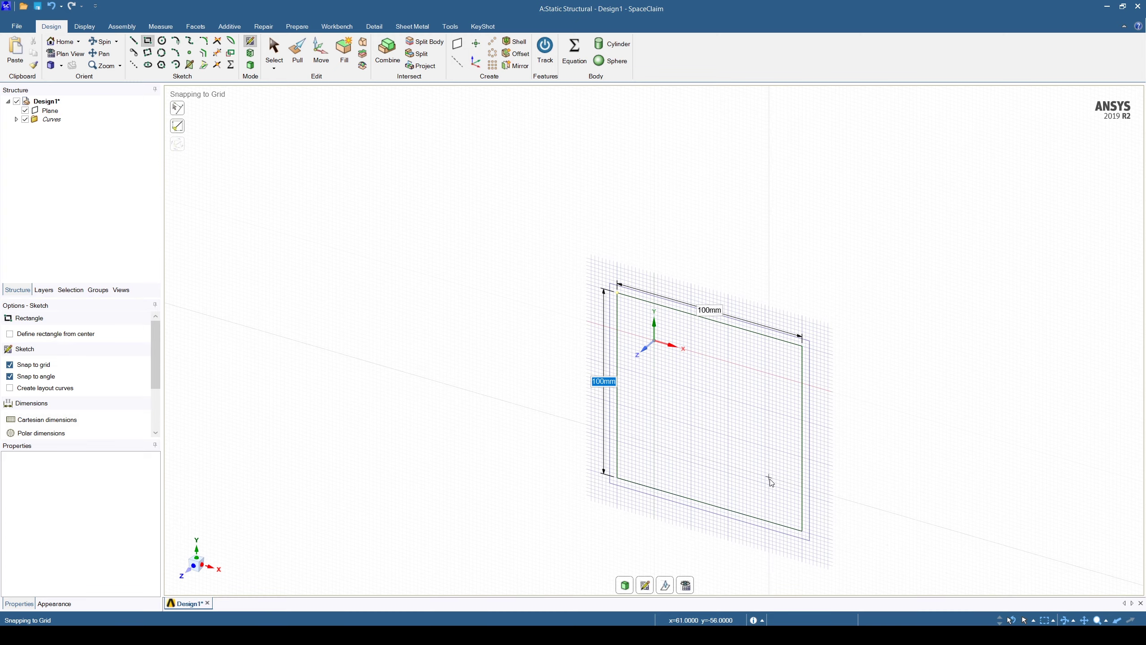
mouse_move(662, 496)
middle_down()
mouse_move(720, 380)
mouse_move(698, 515)
middle_up()
scroll(698, 515, up, 4)
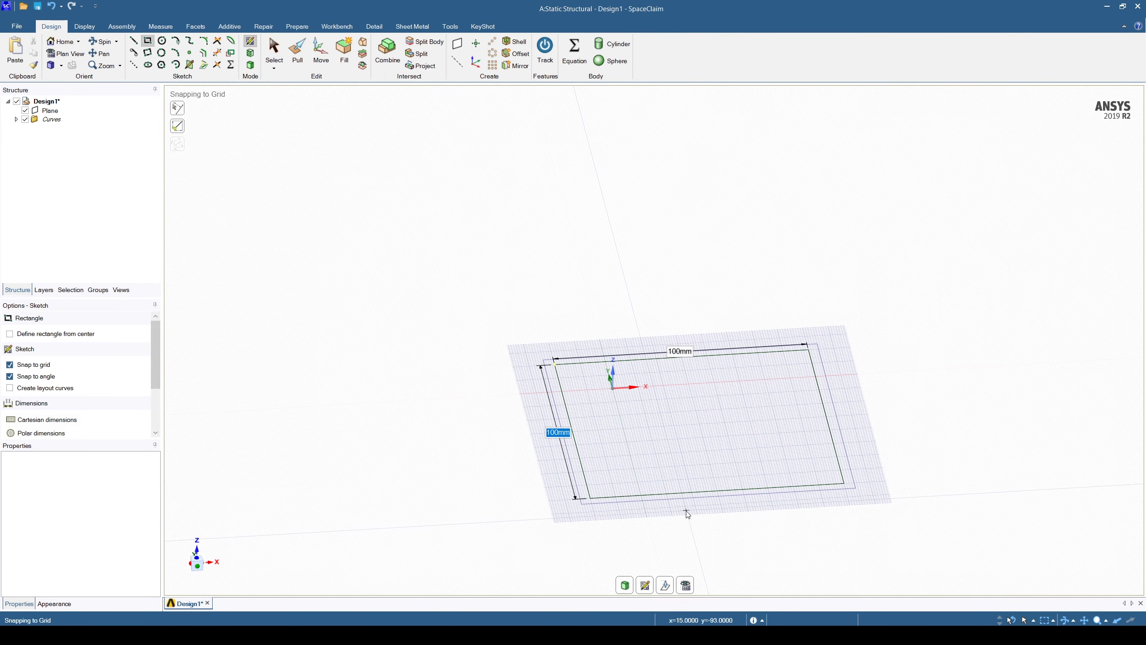
Pull the square face upward 100 mm into a solid cube
click(298, 51)
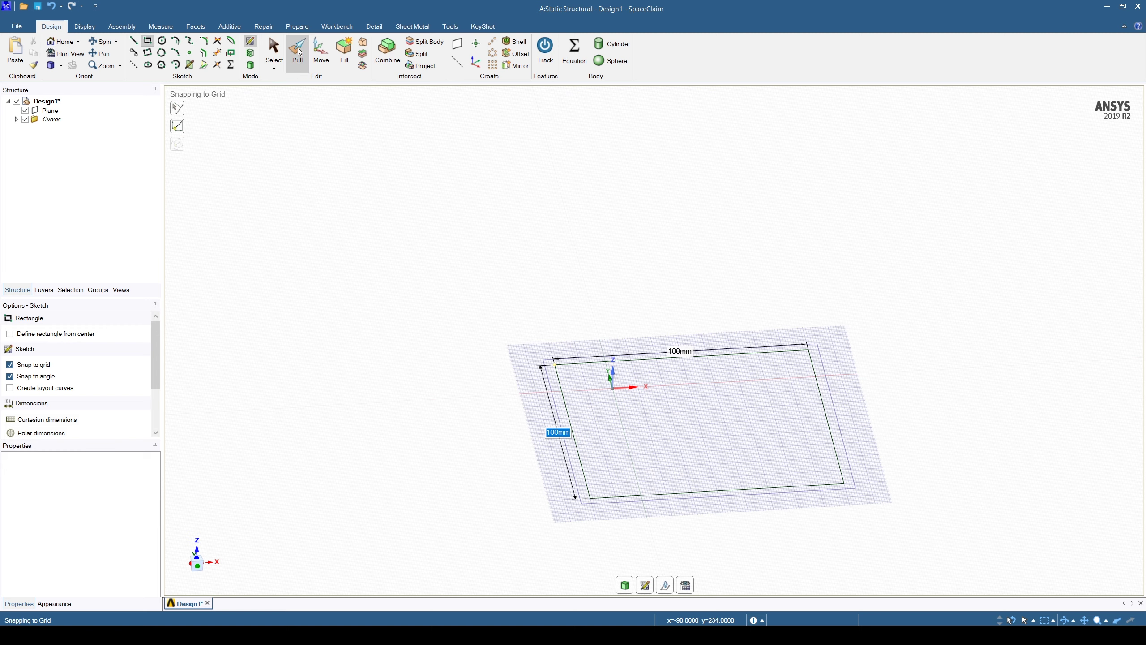
click(662, 498)
click(663, 494)
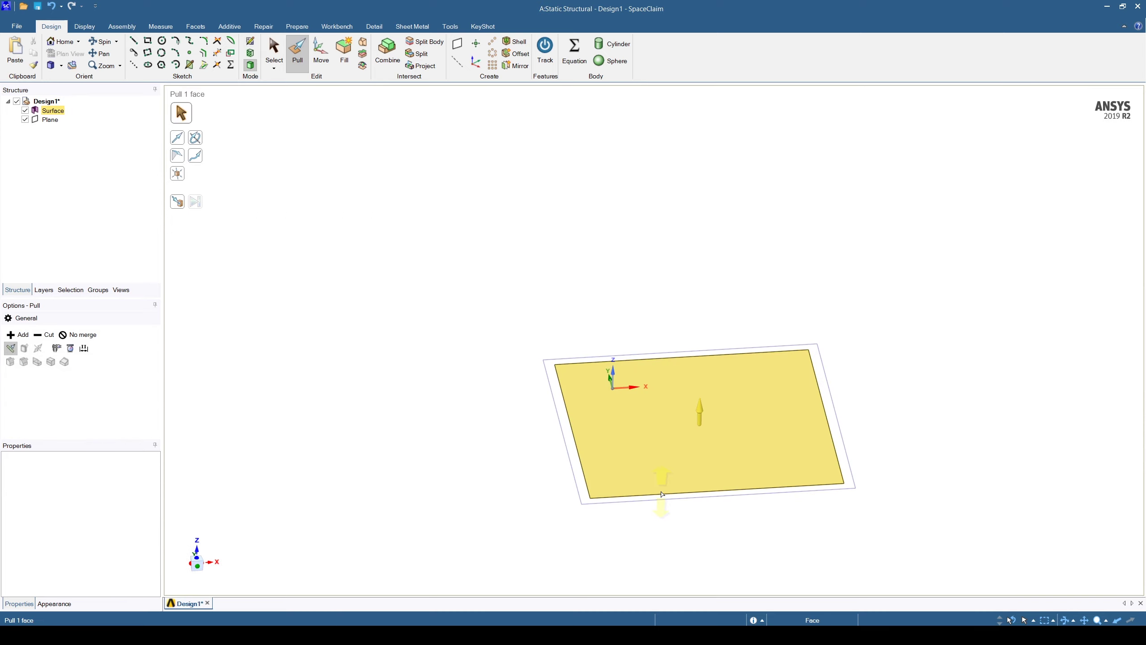
click(662, 494)
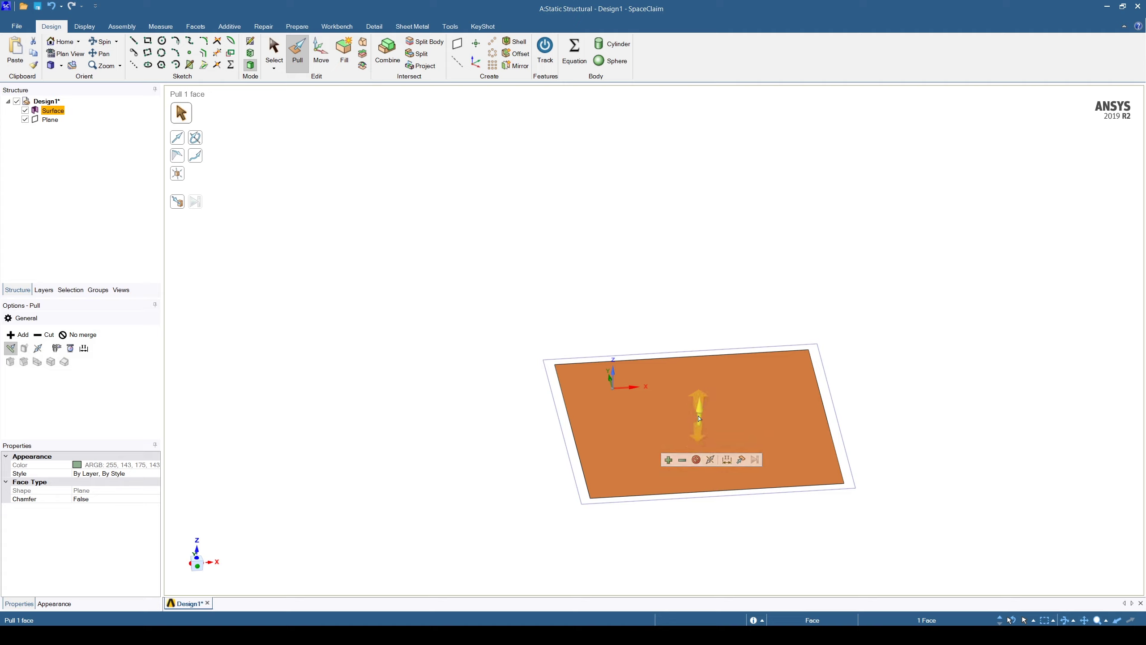
drag(699, 418, 701, 363)
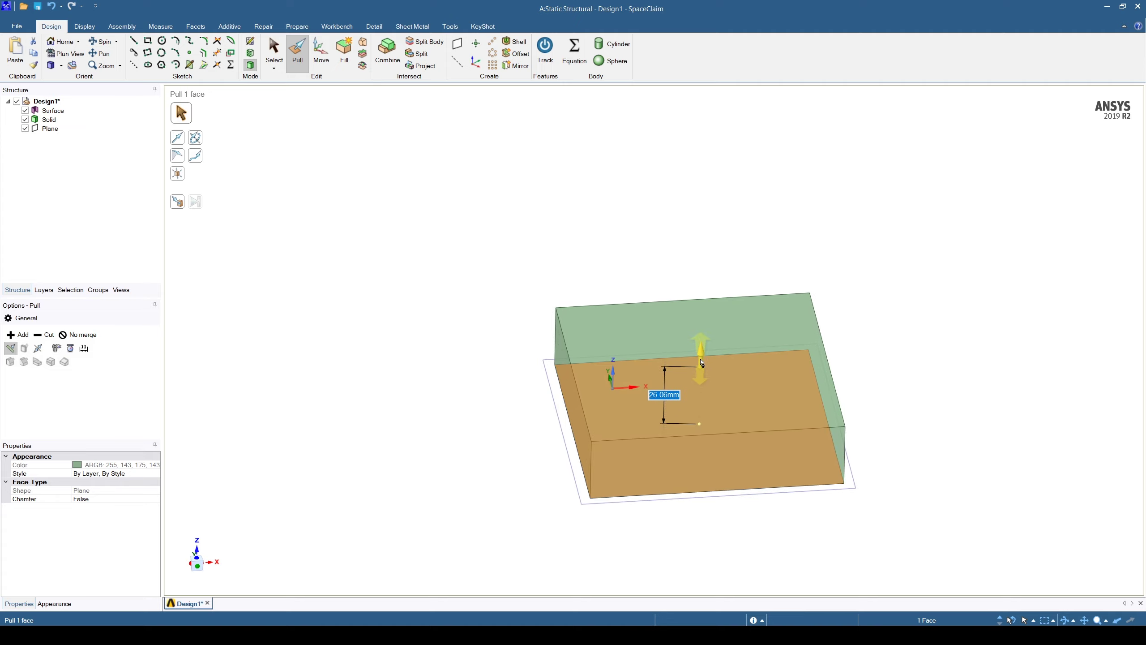
text(100)
key(Return)
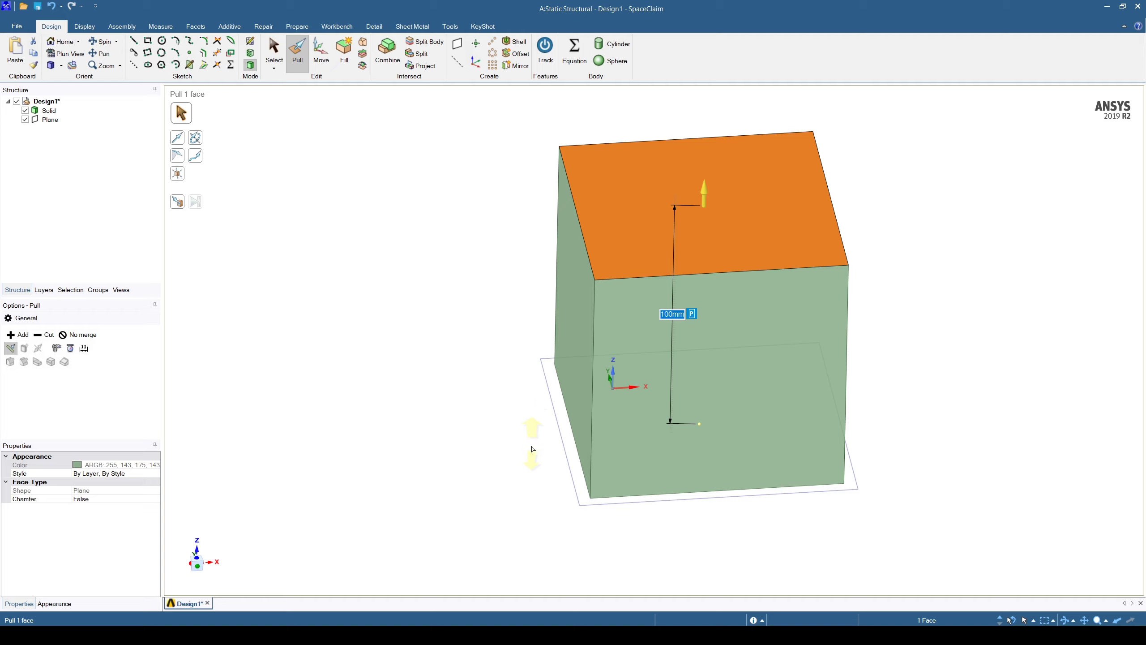
middle_drag(548, 459, 577, 448)
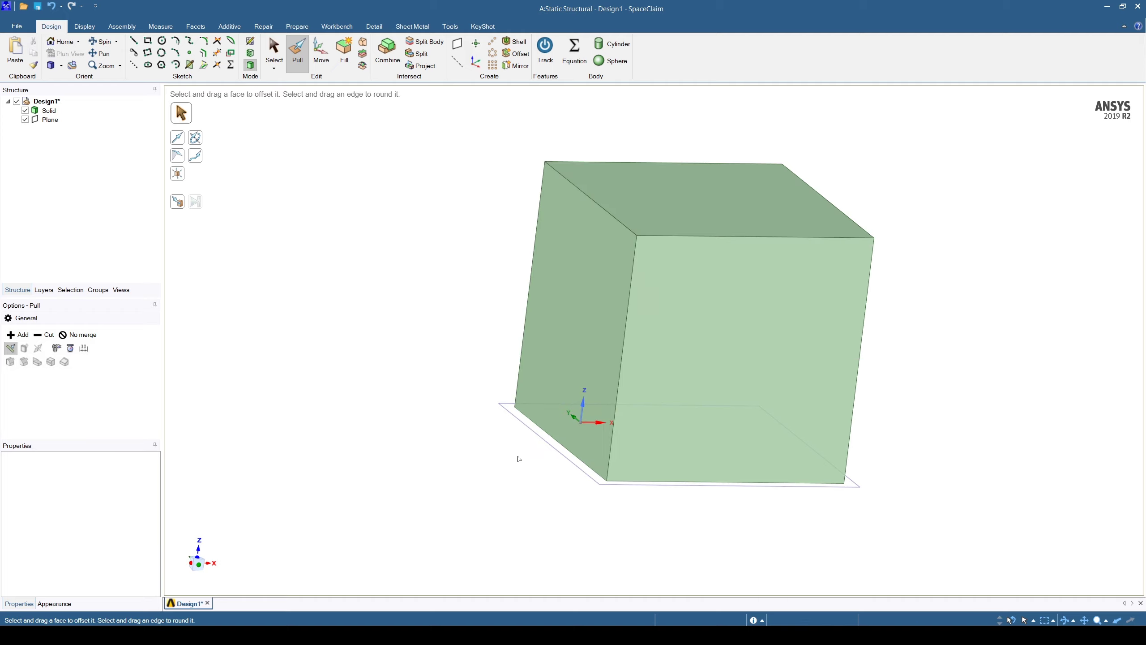
mouse_move(518, 459)
middle_down()
mouse_move(483, 456)
mouse_move(454, 477)
middle_up()
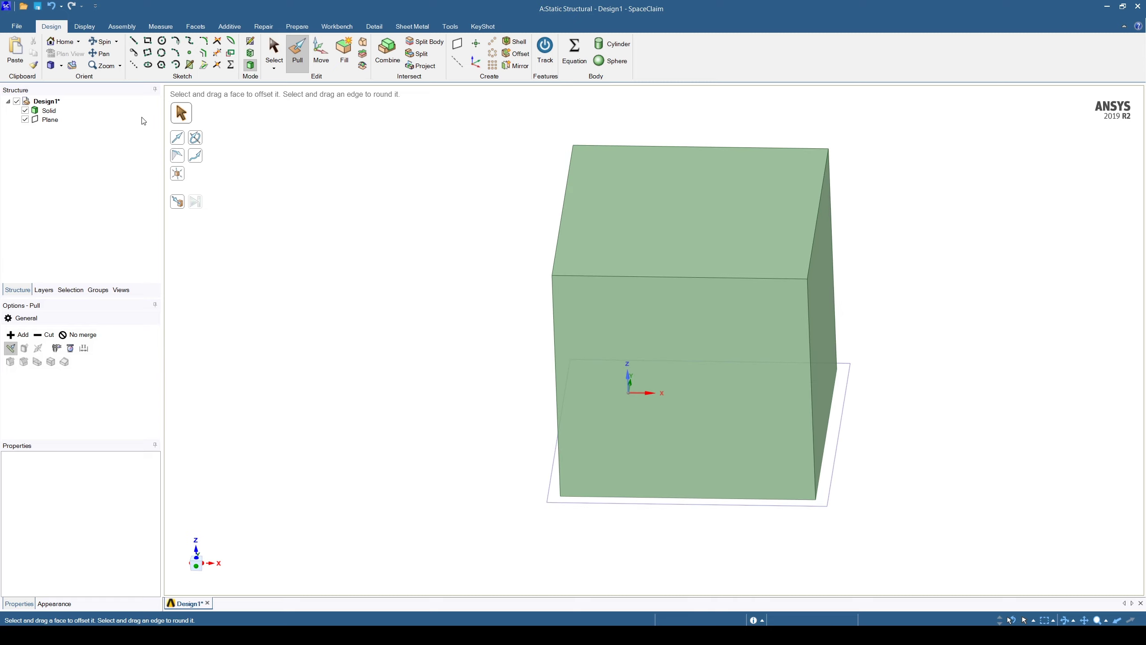
In the Detail tab, add a 100 mm dimension on the cube's height
click(373, 28)
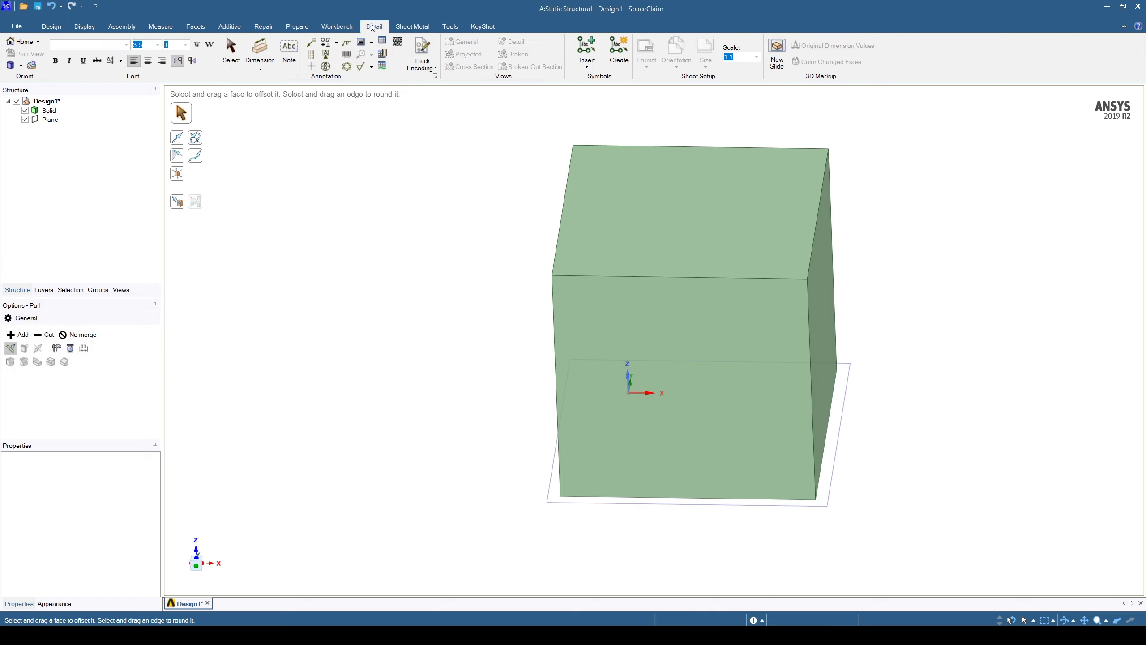
click(260, 50)
click(593, 336)
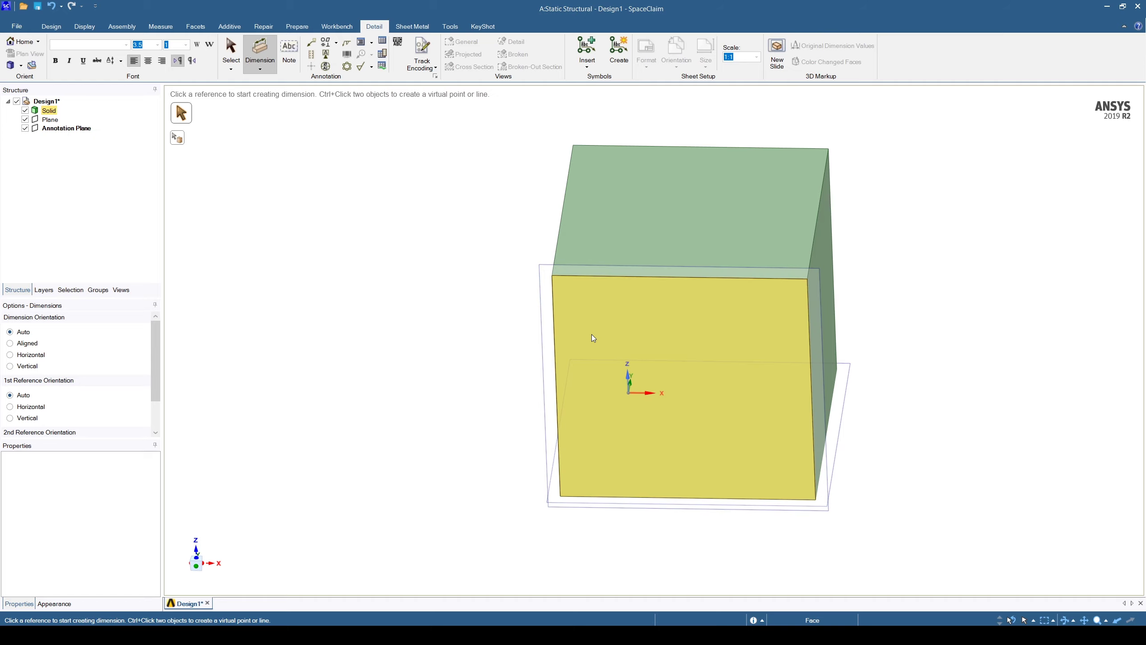
click(718, 234)
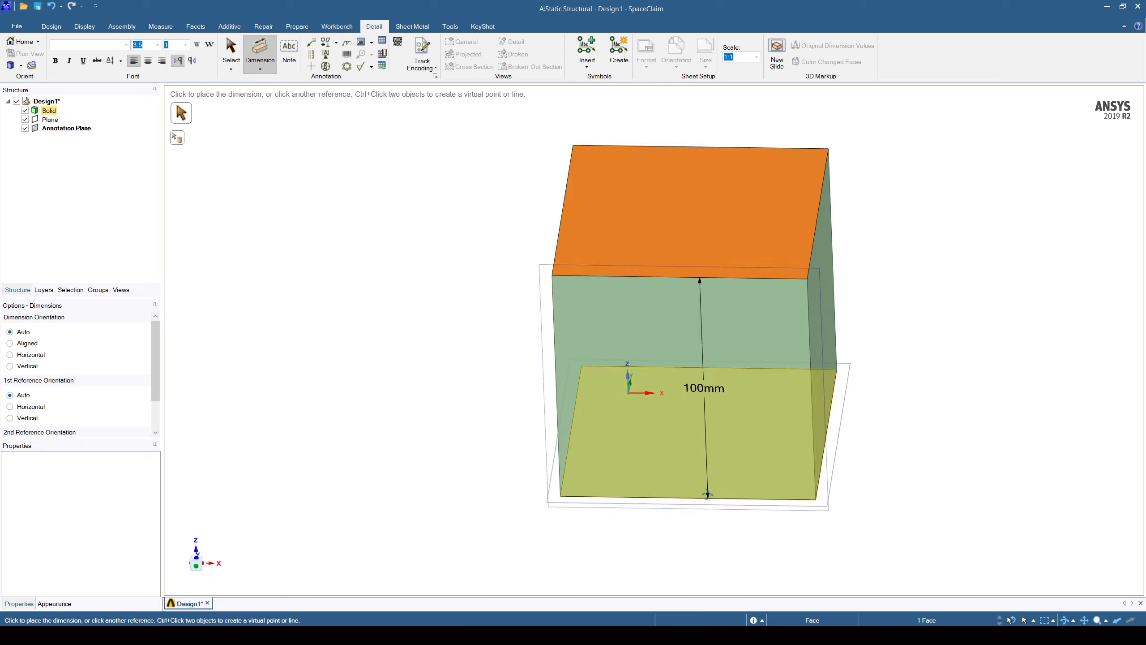
middle_drag(709, 474, 657, 432)
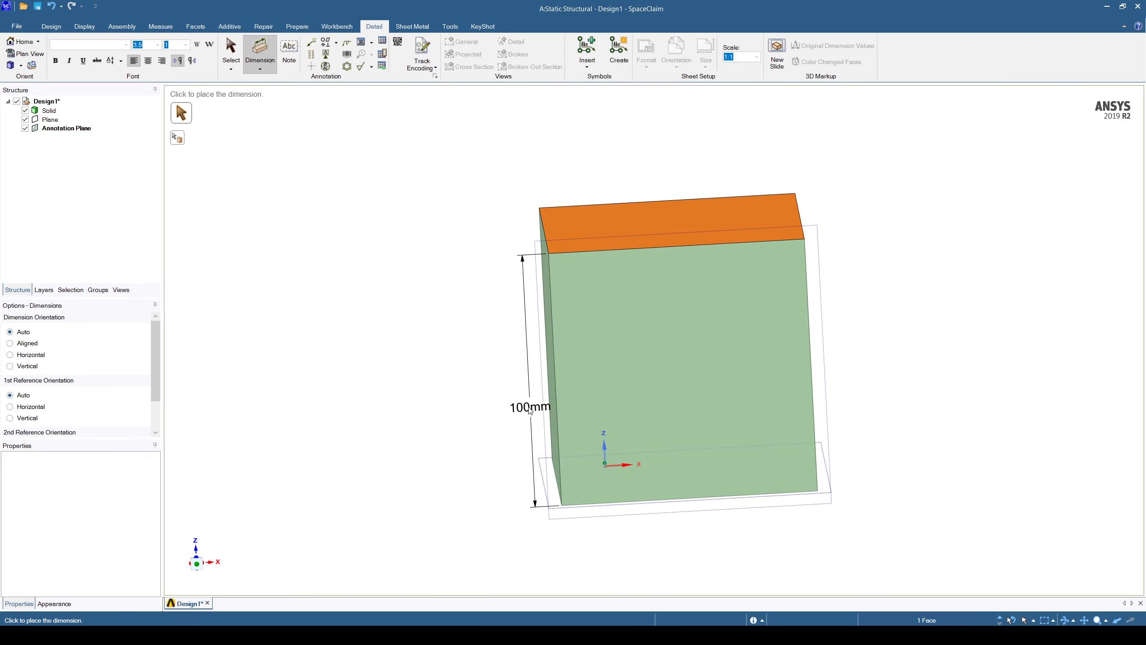
click(496, 382)
Dimension the cube's width as 100 mm
middle_drag(873, 313, 886, 410)
click(561, 259)
middle_drag(561, 260, 842, 338)
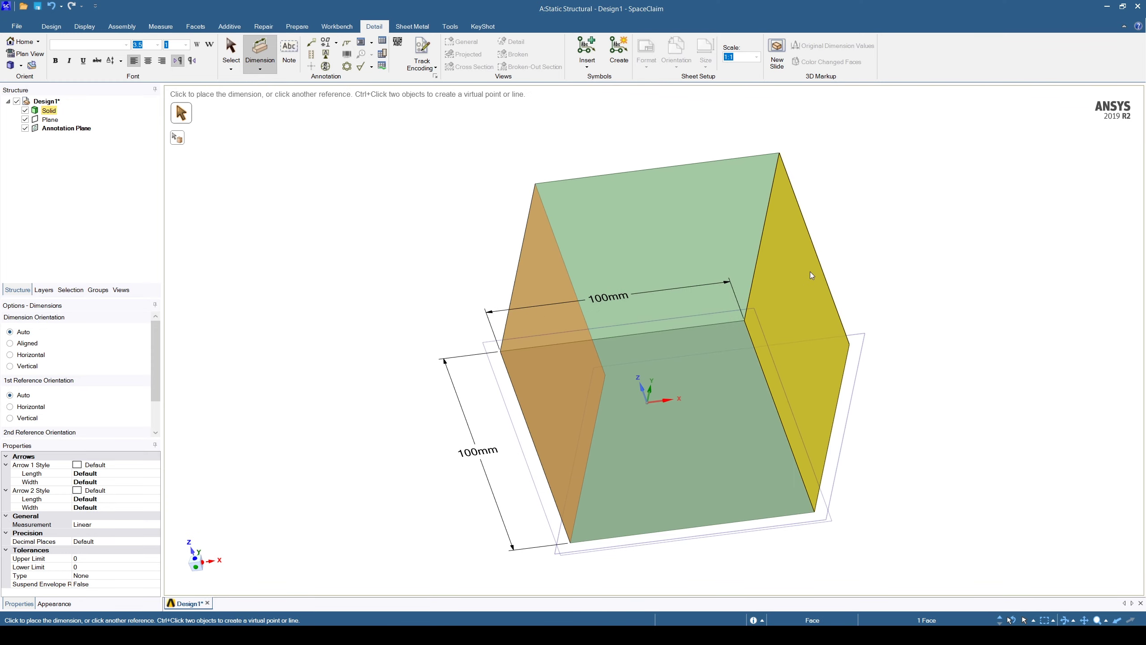
click(616, 300)
middle_drag(616, 299, 676, 352)
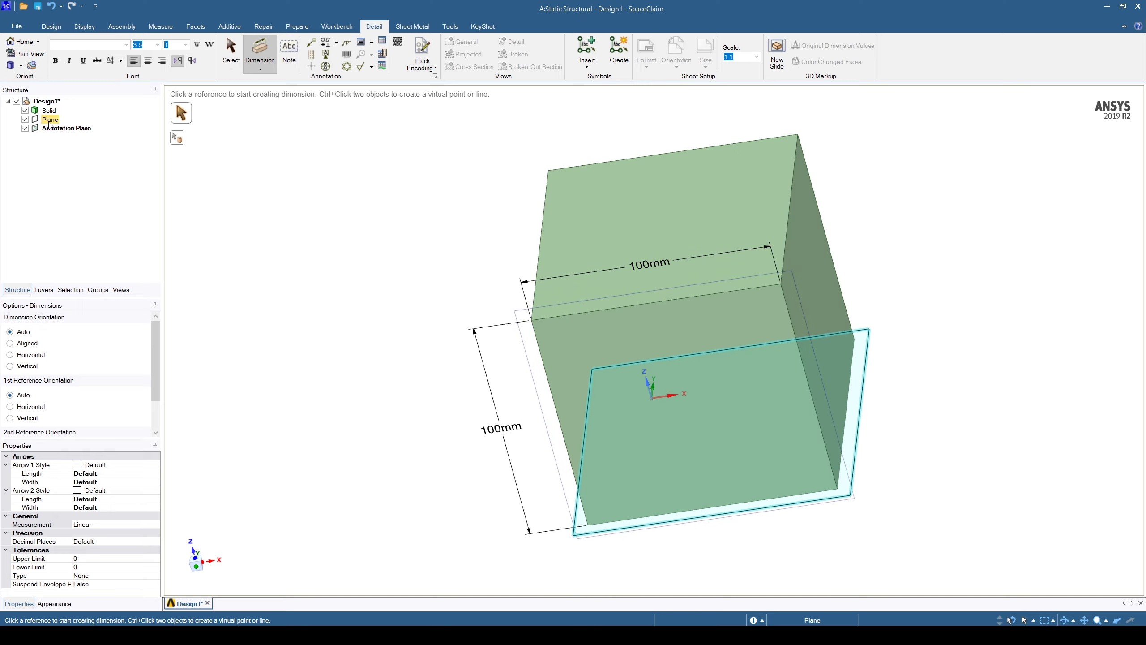
Dimension the cube's depth as 100 mm, referencing the base plane
click(50, 120)
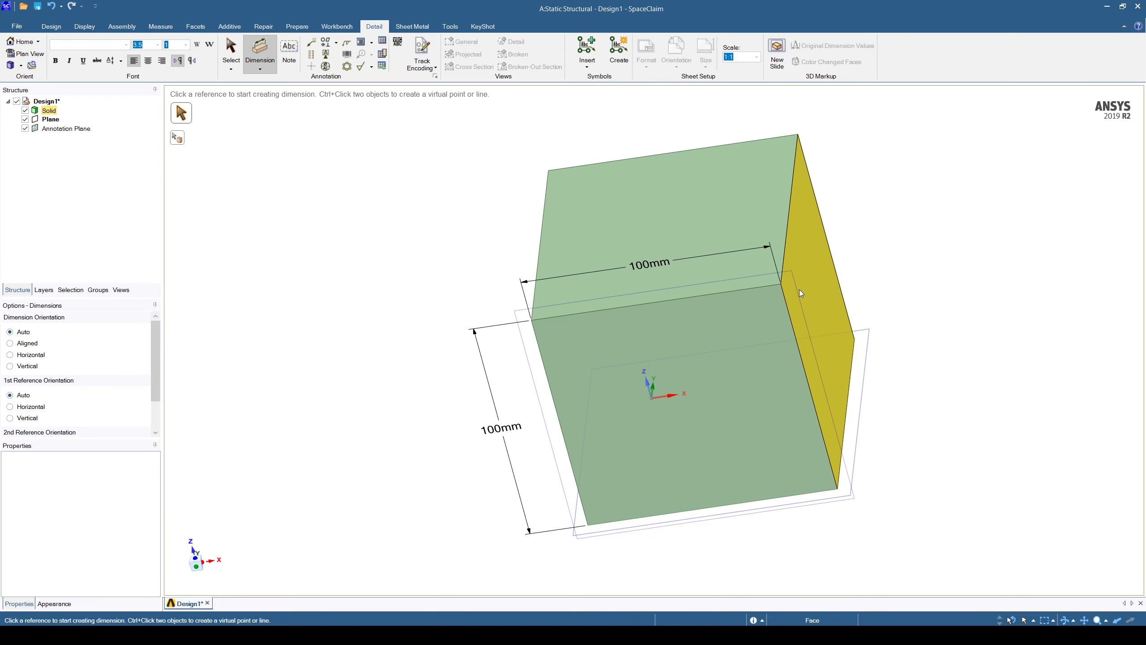
click(757, 348)
middle_drag(916, 359, 754, 244)
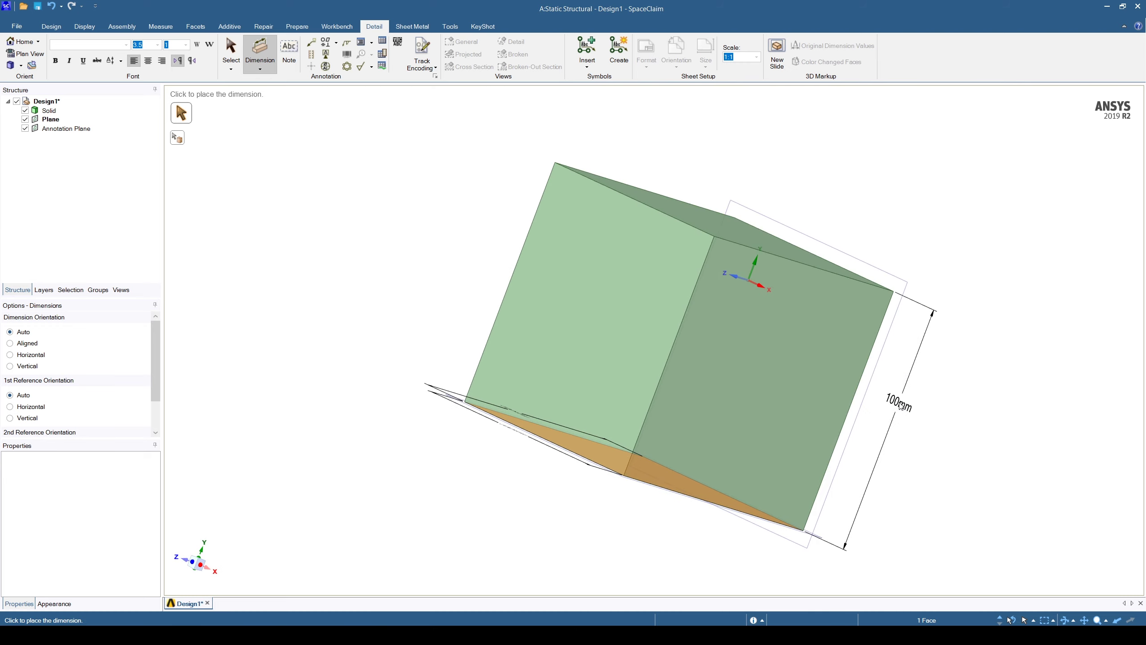
click(884, 451)
mouse_move(883, 451)
middle_down()
mouse_move(734, 379)
mouse_move(735, 456)
mouse_move(822, 468)
mouse_move(838, 381)
mouse_move(722, 381)
mouse_move(712, 360)
mouse_move(1055, 436)
mouse_move(1024, 441)
mouse_move(1065, 422)
mouse_move(1039, 448)
middle_up()
Exit dimensioning, check the cube, and close SpaceClaim back to Workbench
key(Escape)
middle_drag(944, 410, 876, 454)
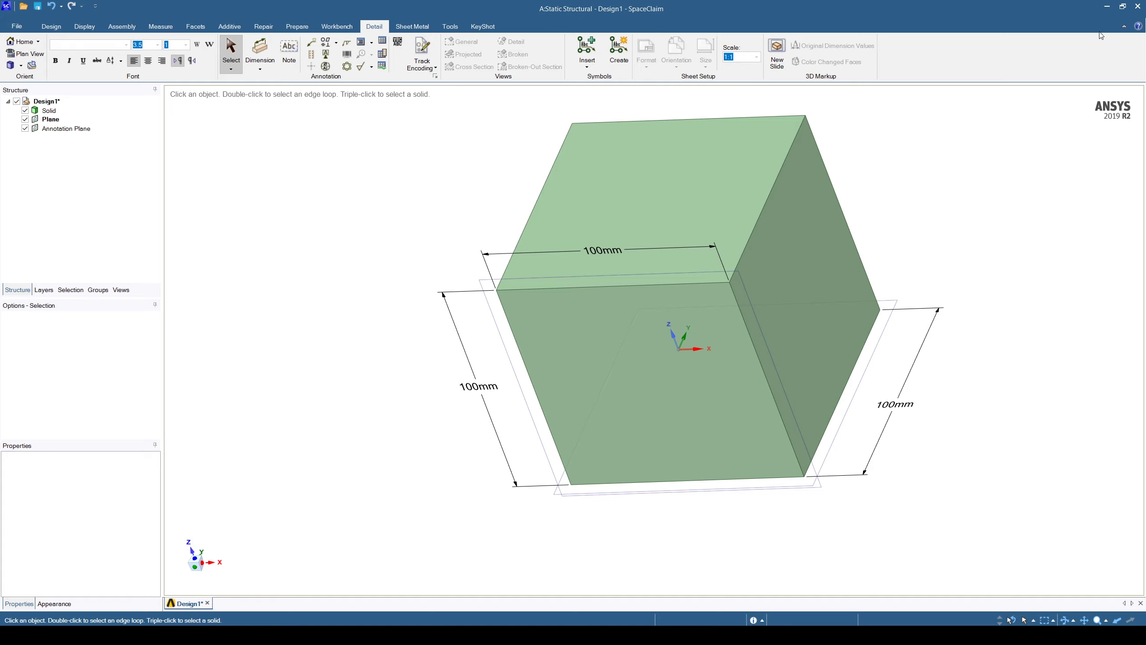
click(1138, 11)
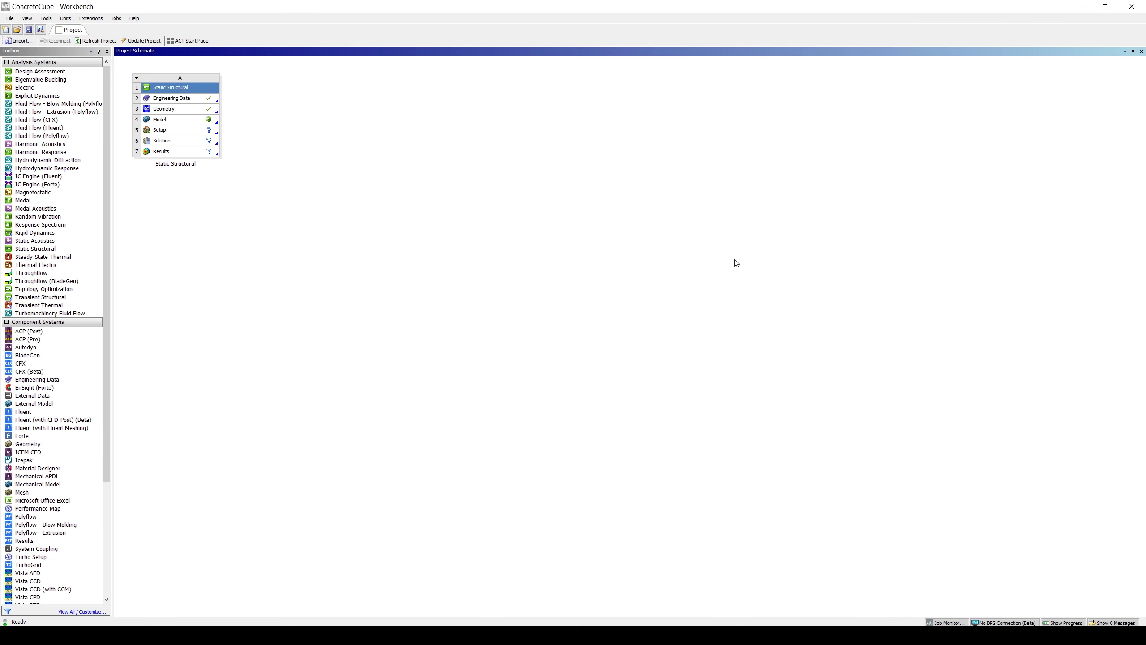
Launch Mechanical with Edit... on the Static Structural Model cell
right_click(203, 121)
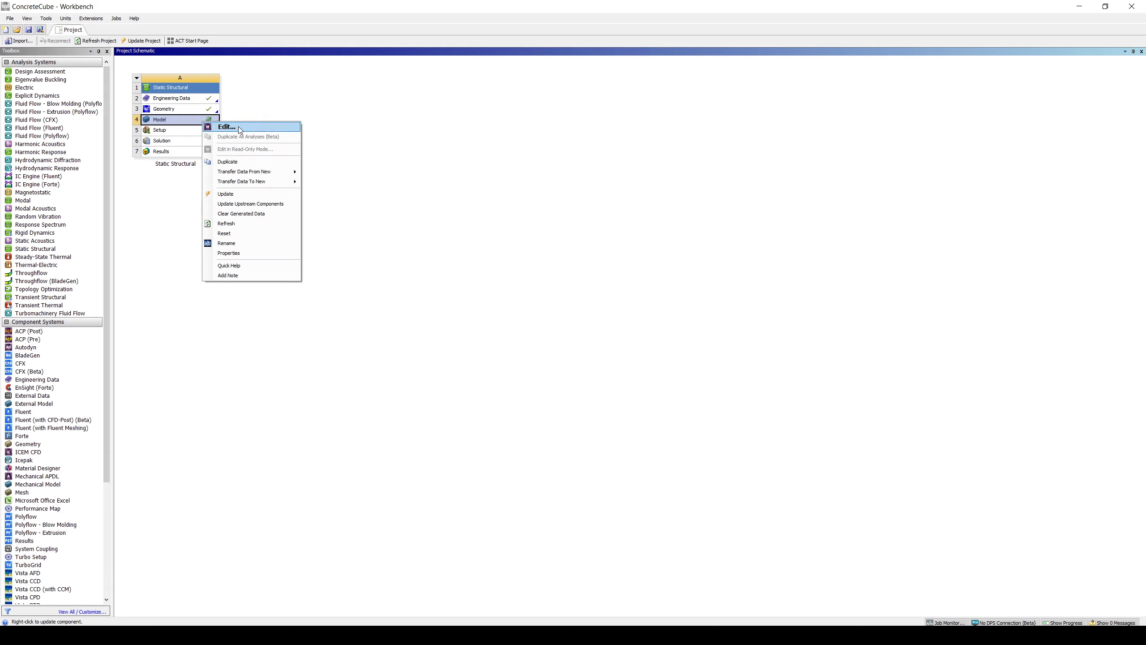
click(227, 126)
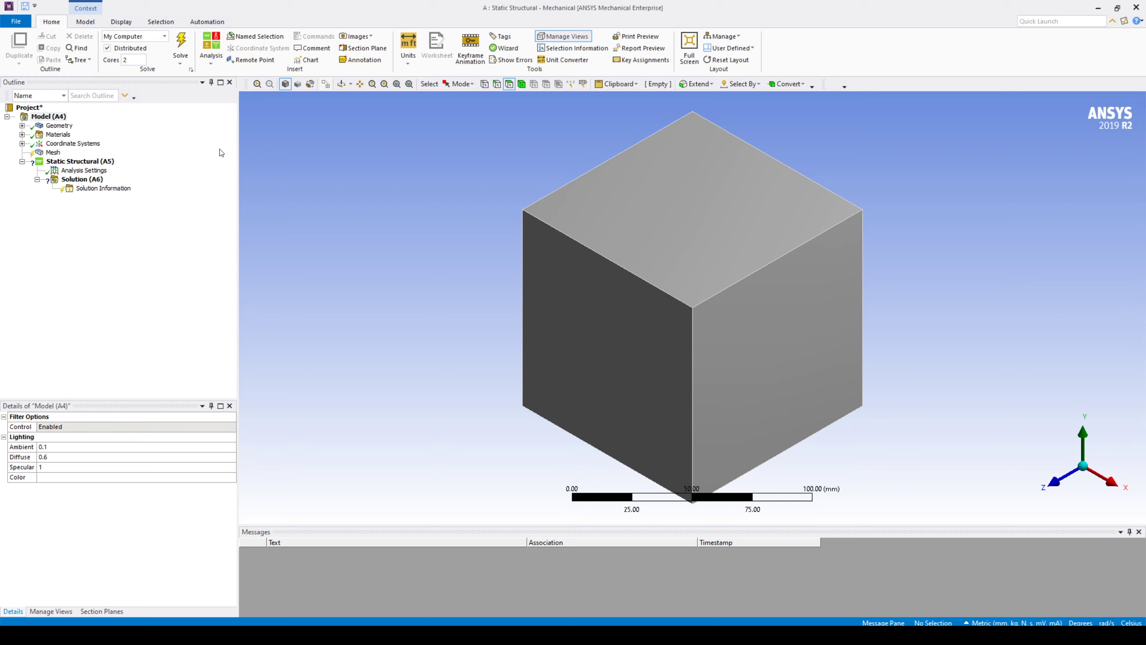
Assign Linear Concrete to the SYS\Solid body, replacing Structural Steel
click(21, 126)
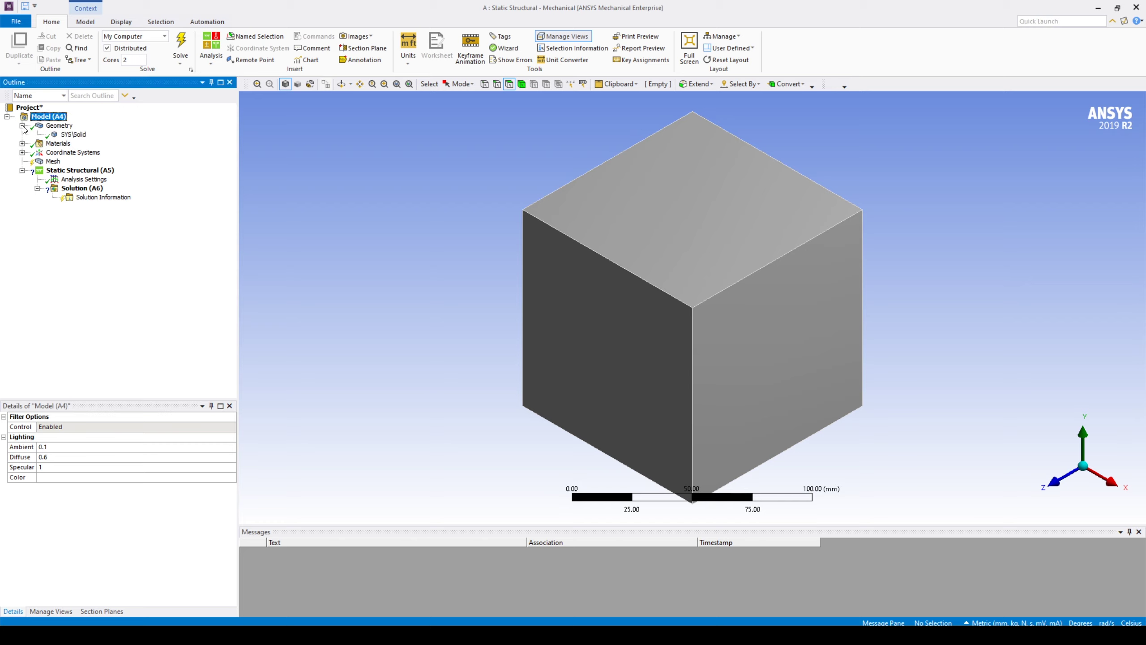
click(73, 135)
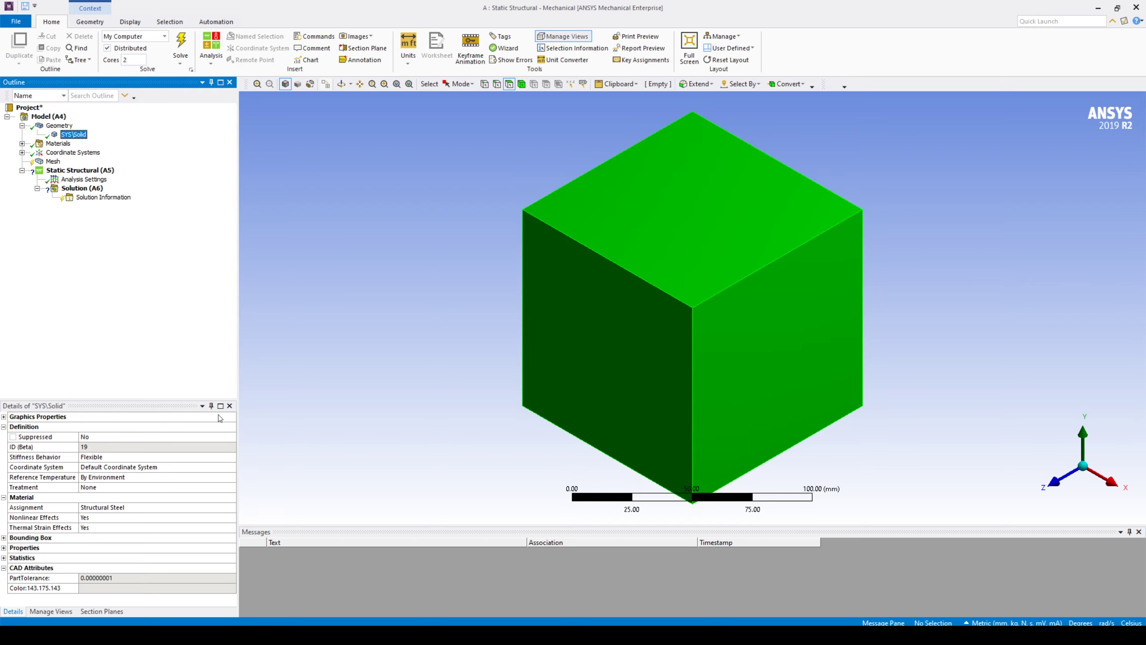
click(225, 510)
click(231, 507)
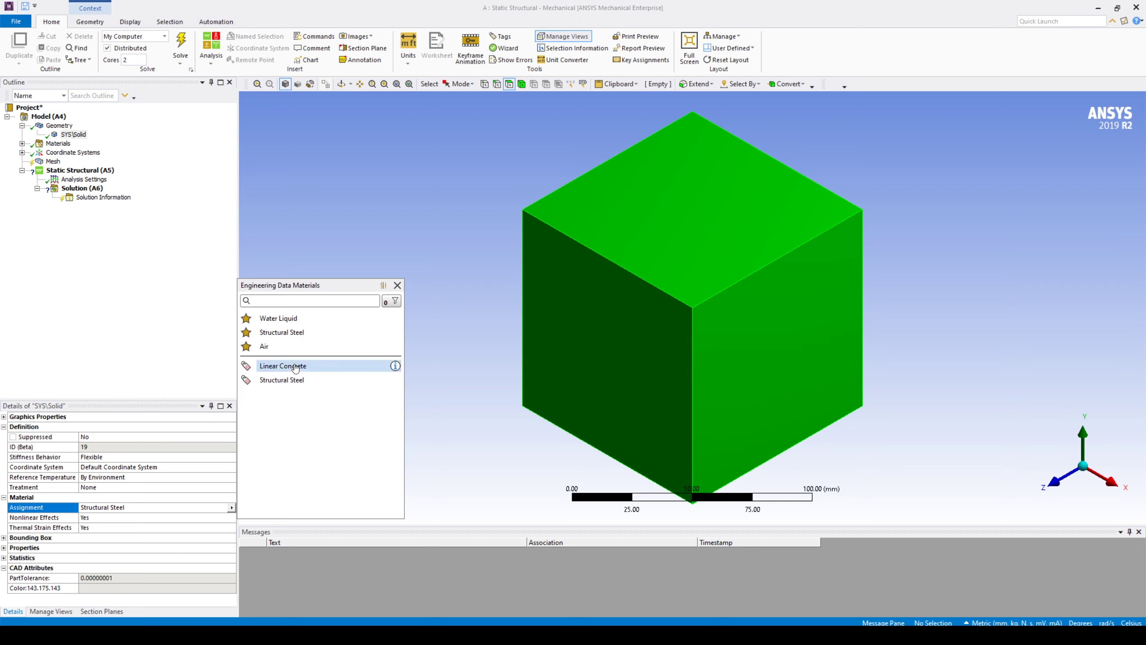
click(296, 366)
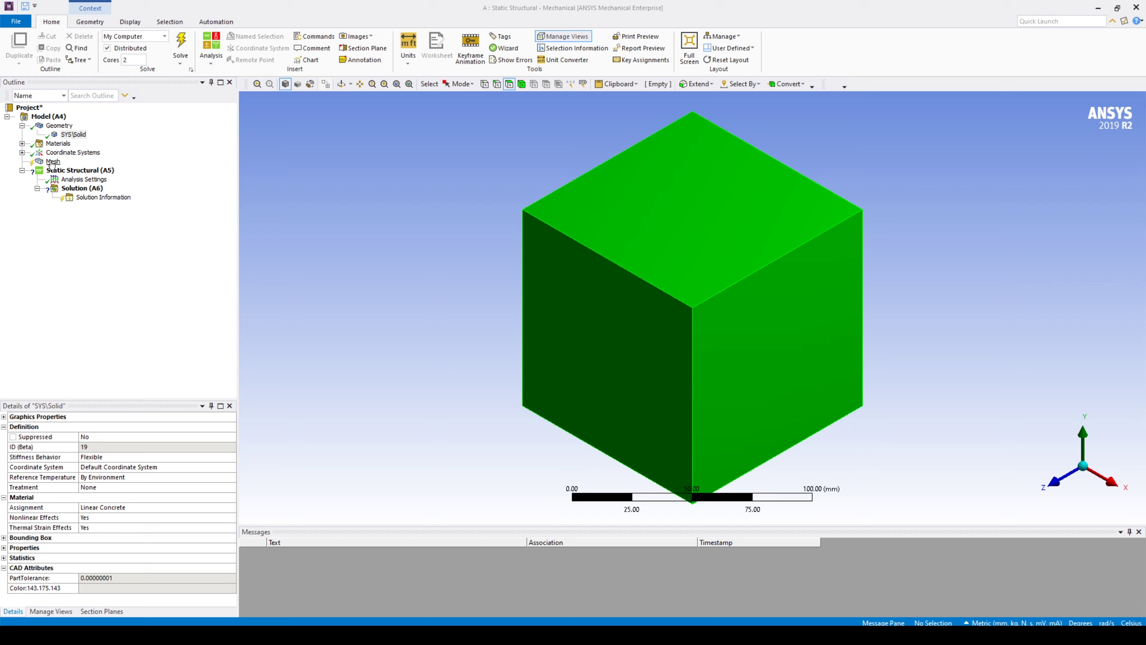
Mesh with Linear element order and 100 mm element size, confirming 8 nodes and 1 element
click(52, 161)
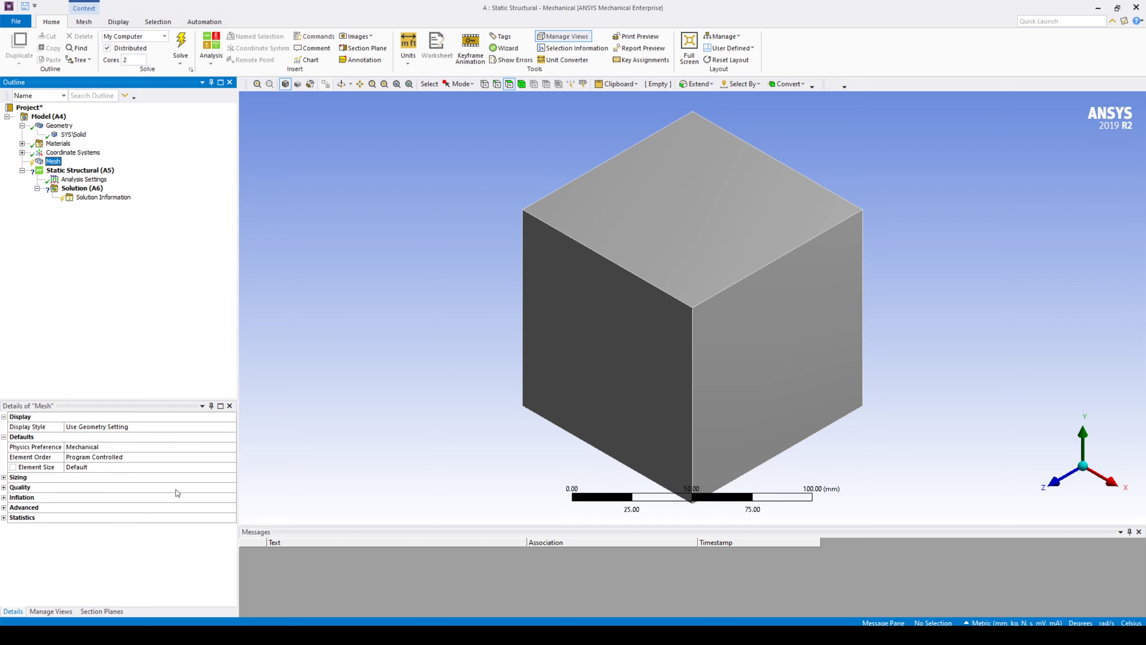
click(231, 457)
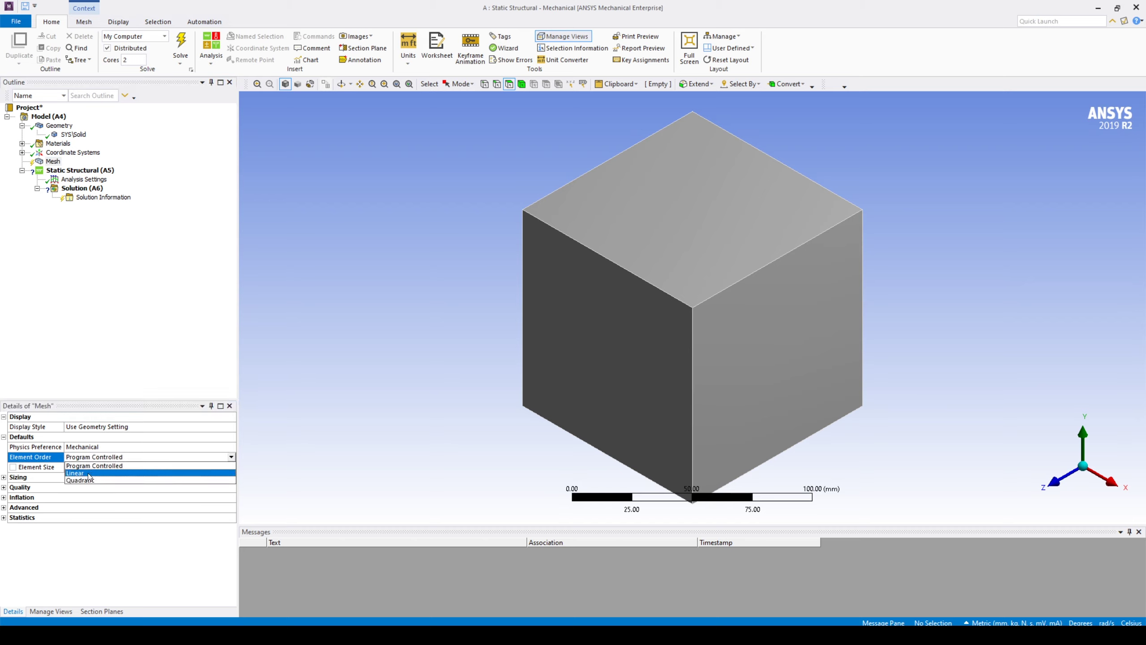
click(90, 473)
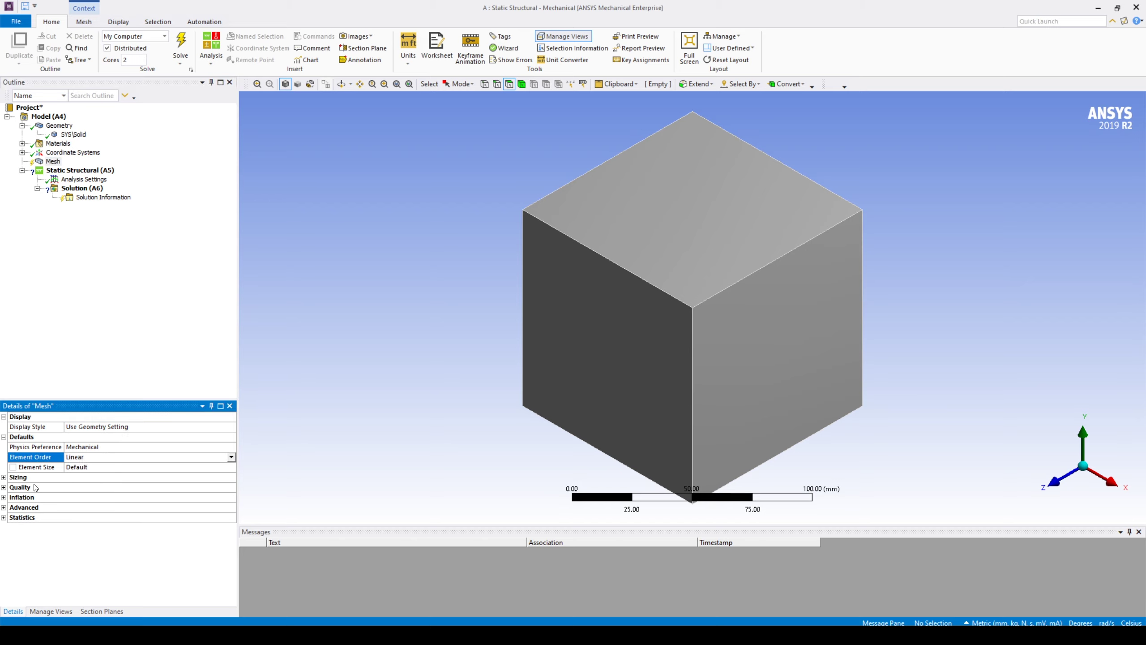
click(108, 467)
text(100)
key(Return)
right_click(53, 161)
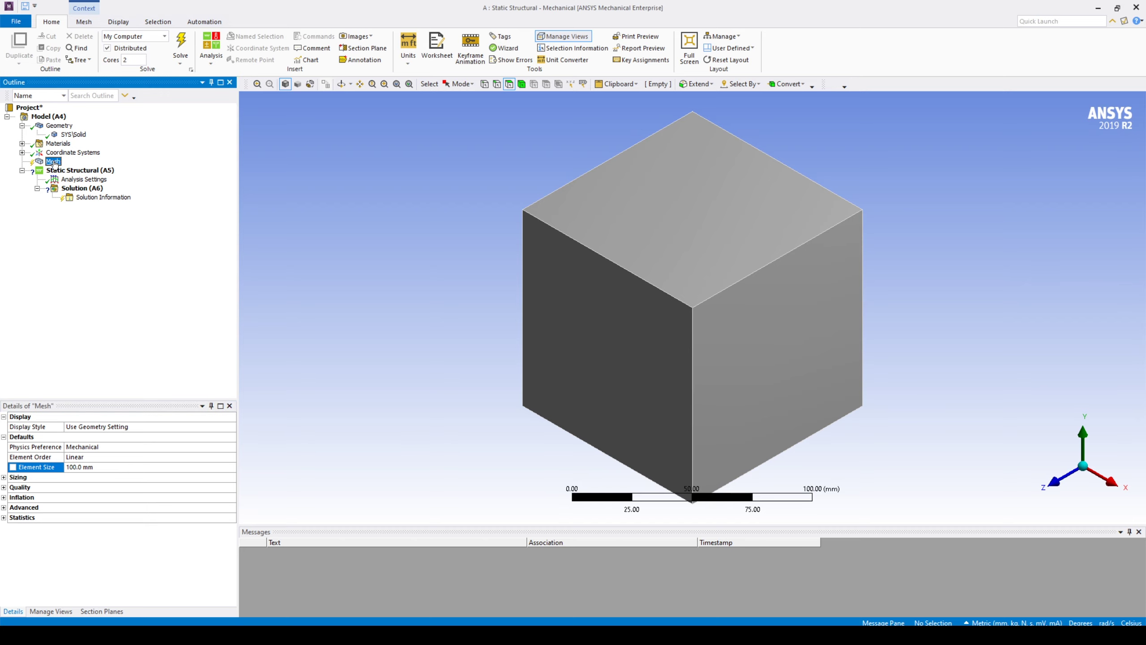
click(124, 200)
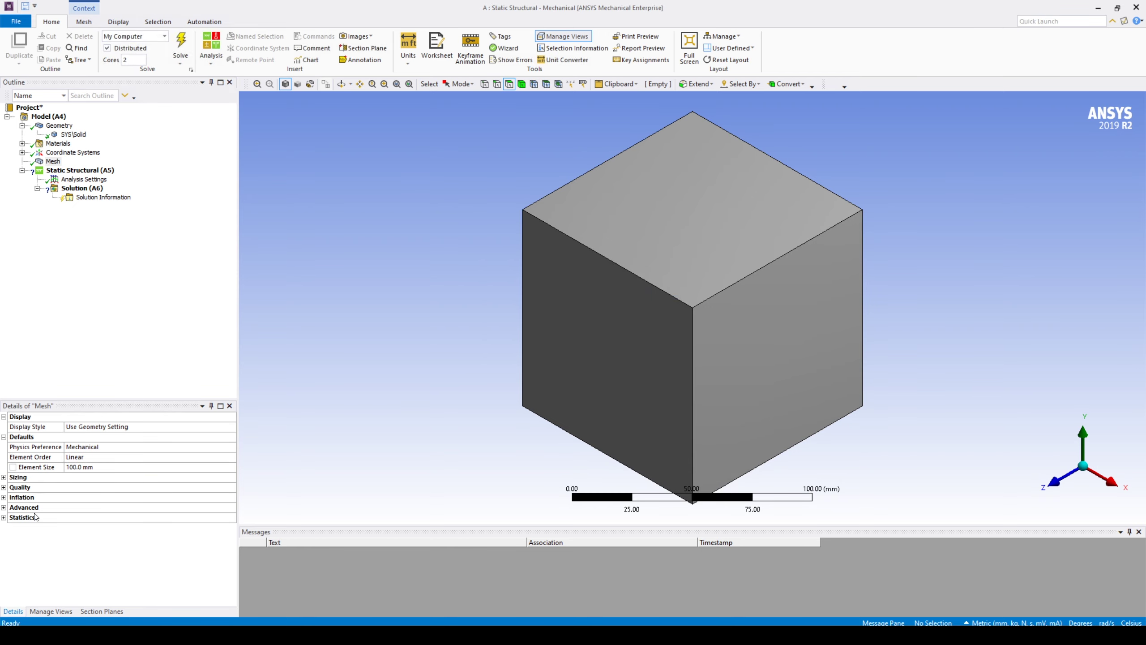
click(4, 518)
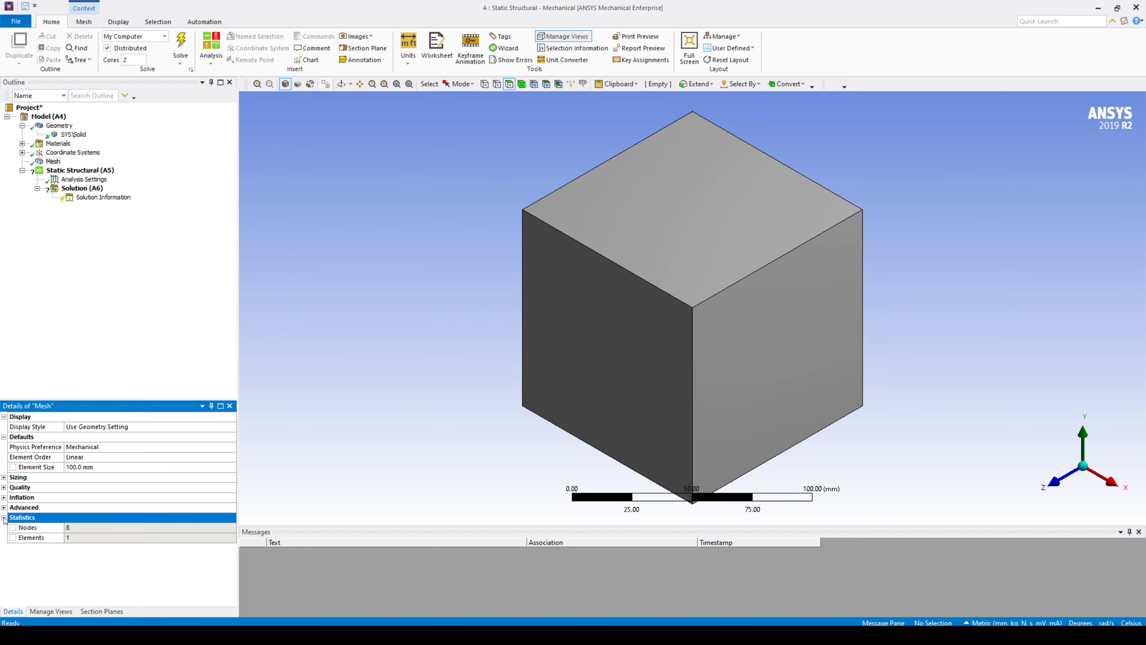
click(78, 538)
Insert a Displacement support under Static Structural and rename it Displacement_Z-Axis
right_click(103, 174)
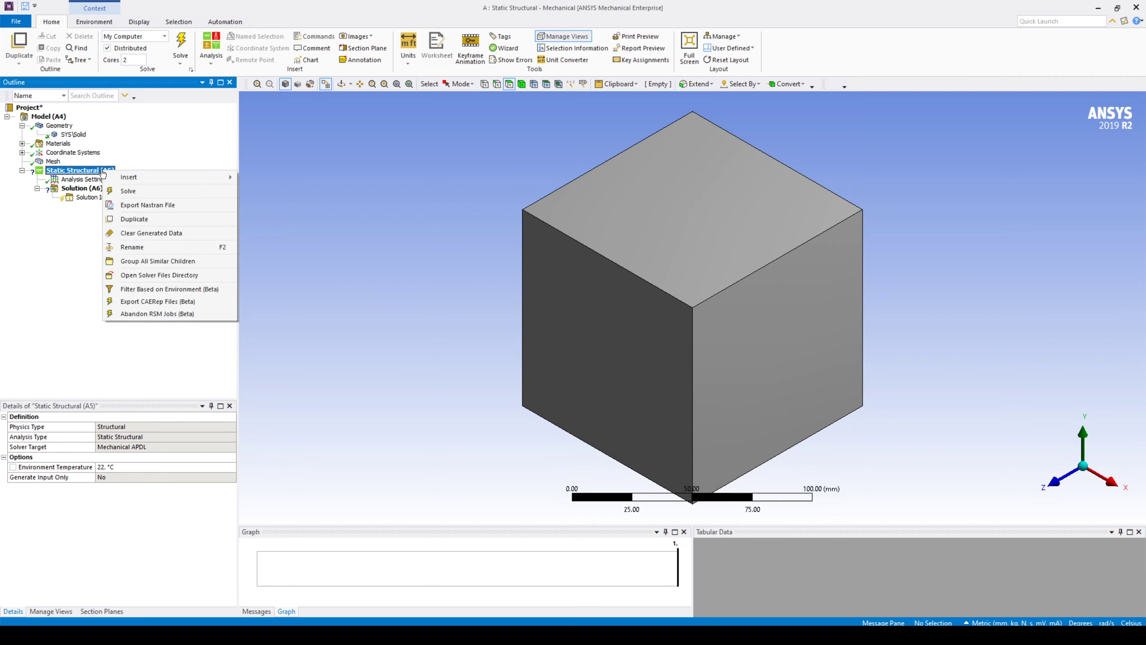
mouse_move(128, 177)
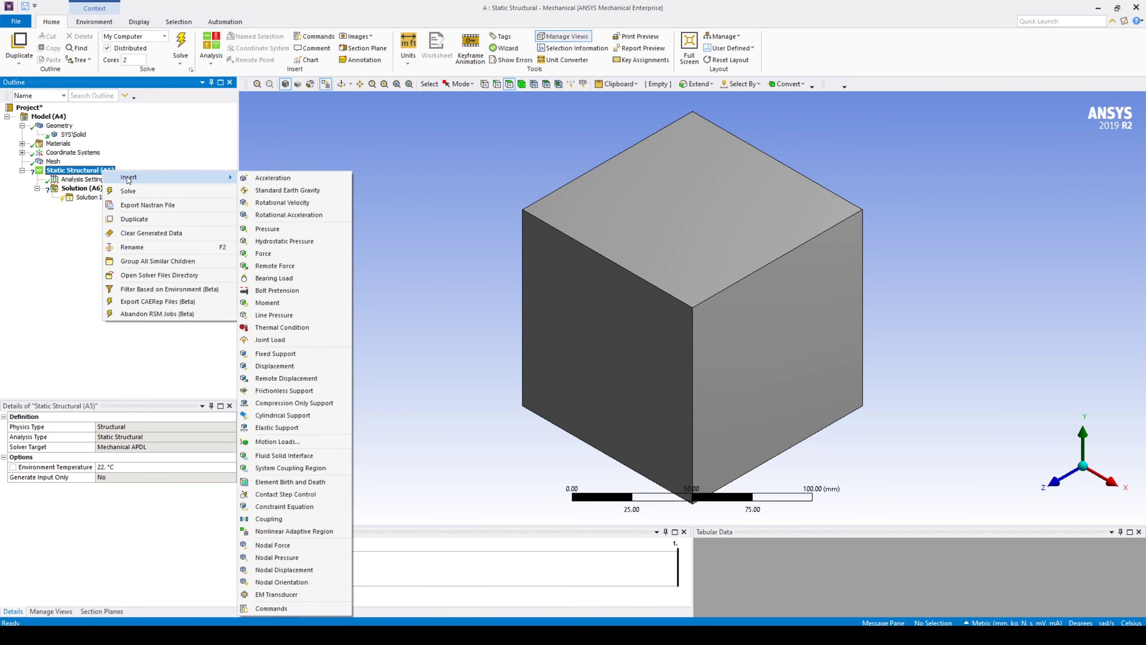
click(299, 365)
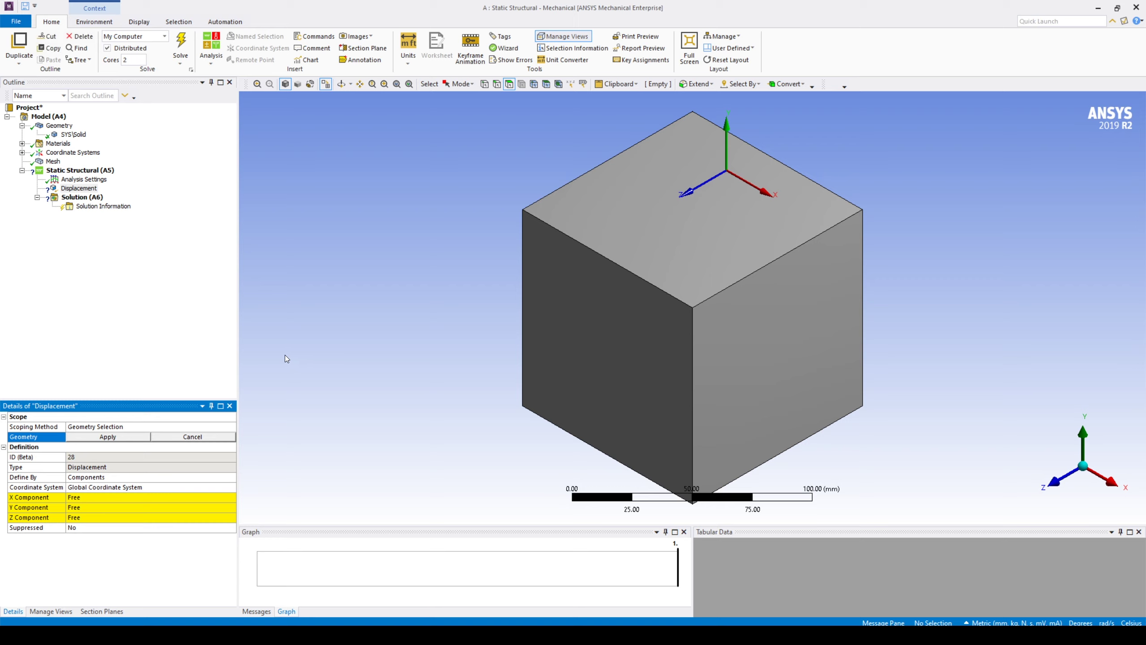
right_click(94, 188)
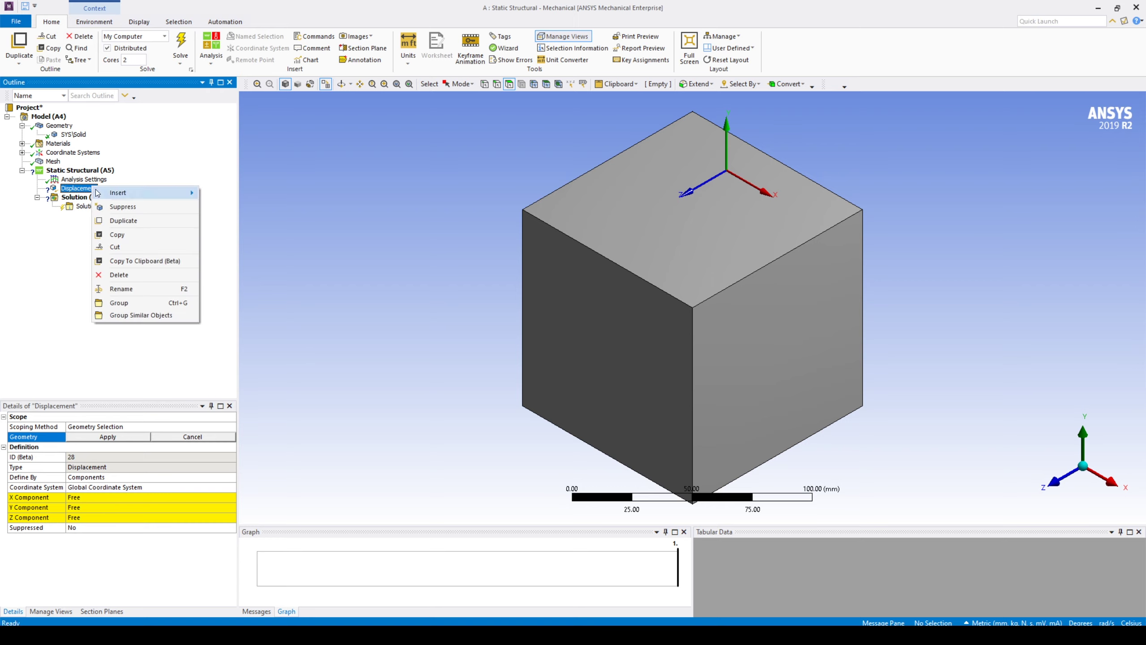
click(128, 289)
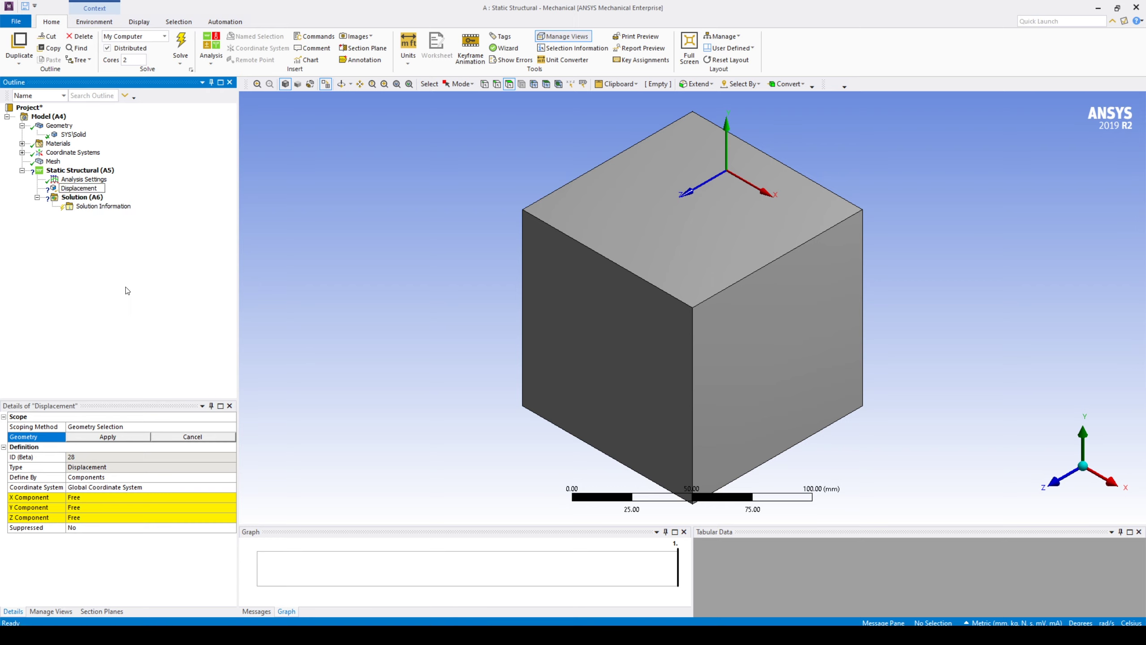
text(_Z-Axis)
key(Return)
Scope the support to the cube's bottom face and set its Z component to 0
click(509, 85)
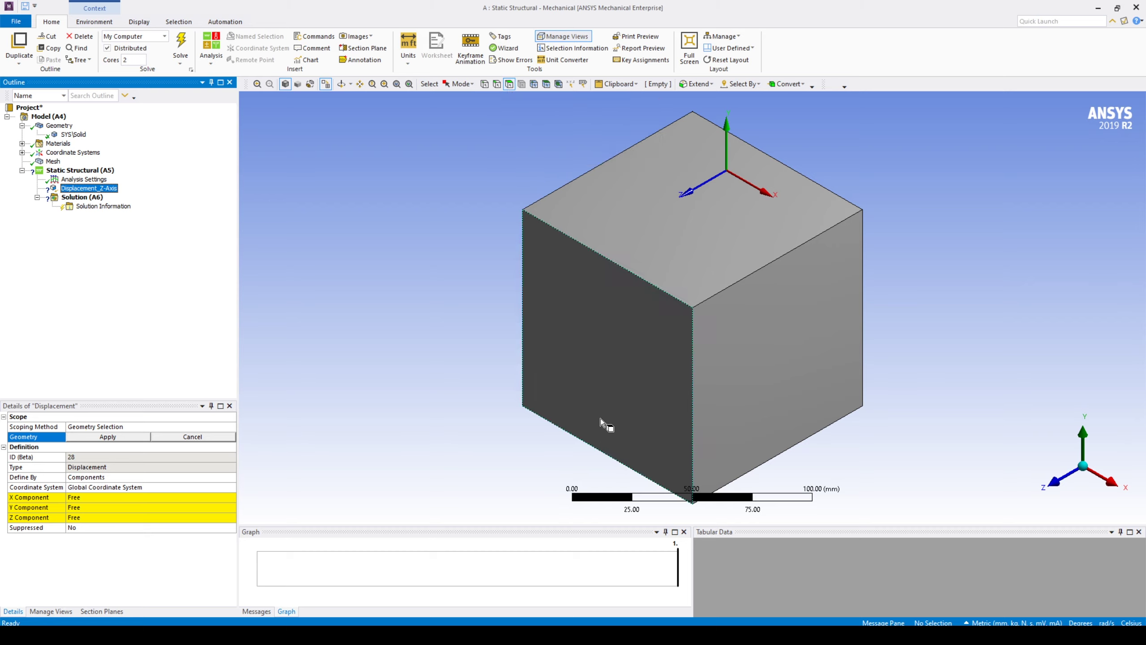
middle_drag(603, 420, 645, 359)
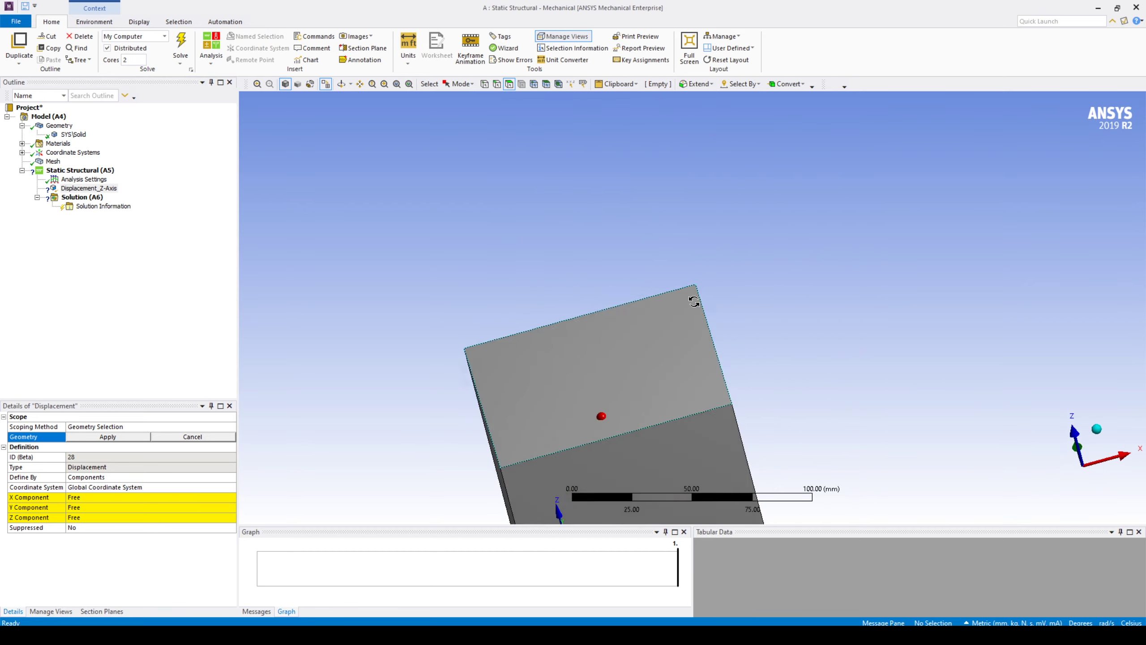
drag(693, 300, 625, 418)
middle_drag(624, 417, 817, 357)
click(817, 357)
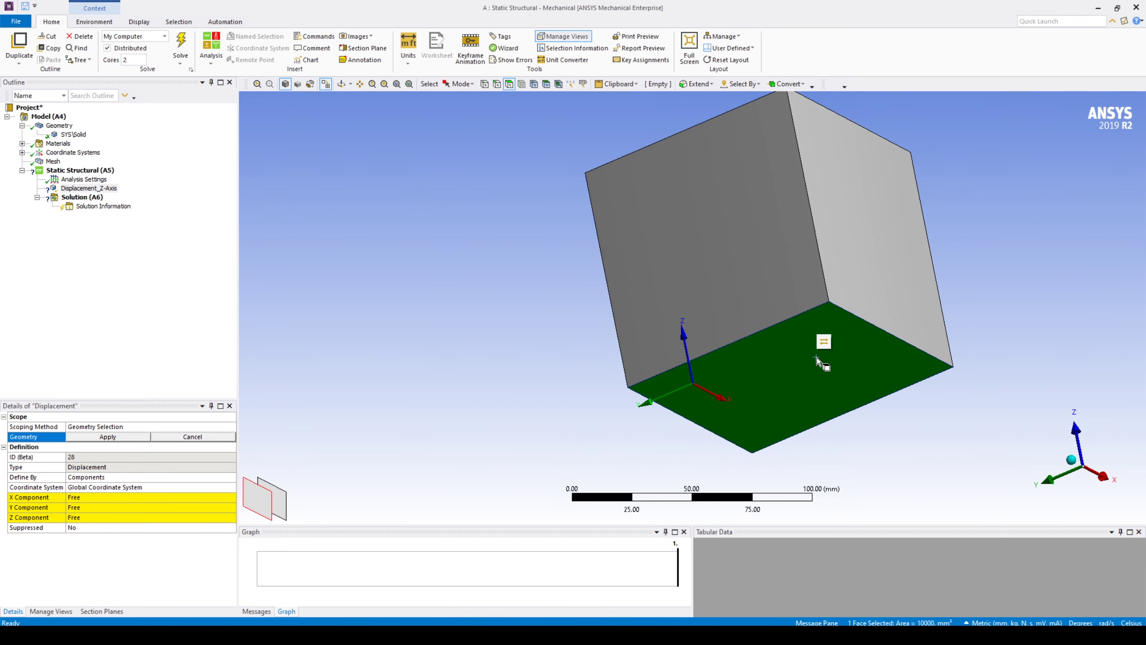
click(113, 436)
click(97, 517)
text(0)
key(Return)
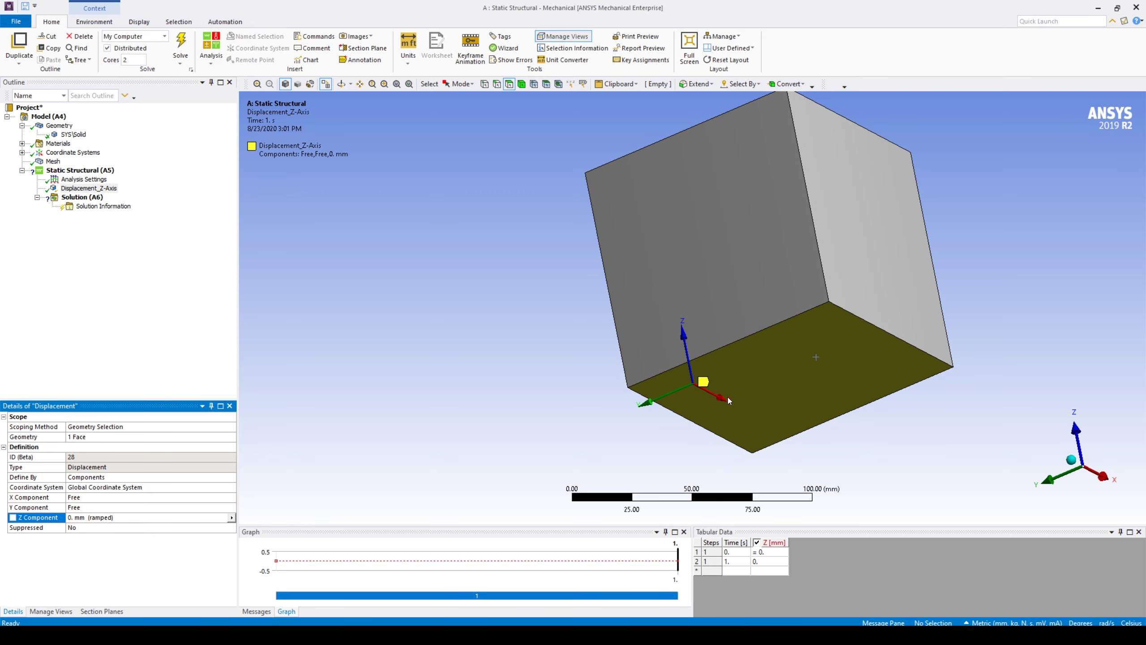
middle_drag(733, 264, 714, 413)
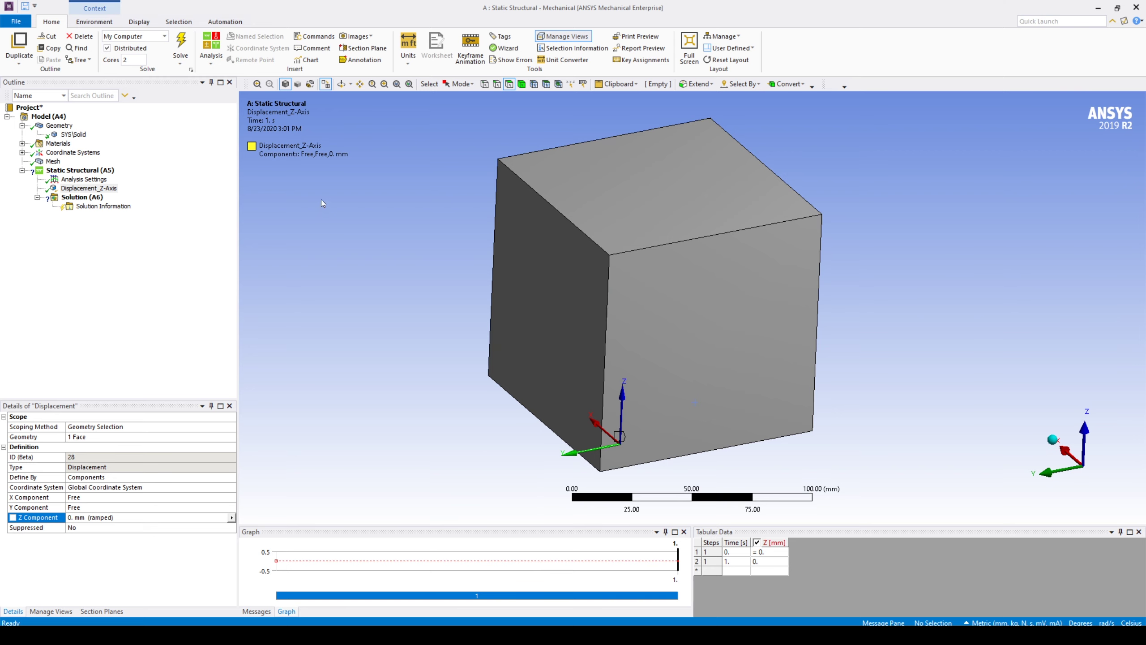
Insert another Displacement support and rename it Displacement_X,Y-Axis
right_click(103, 174)
mouse_move(135, 180)
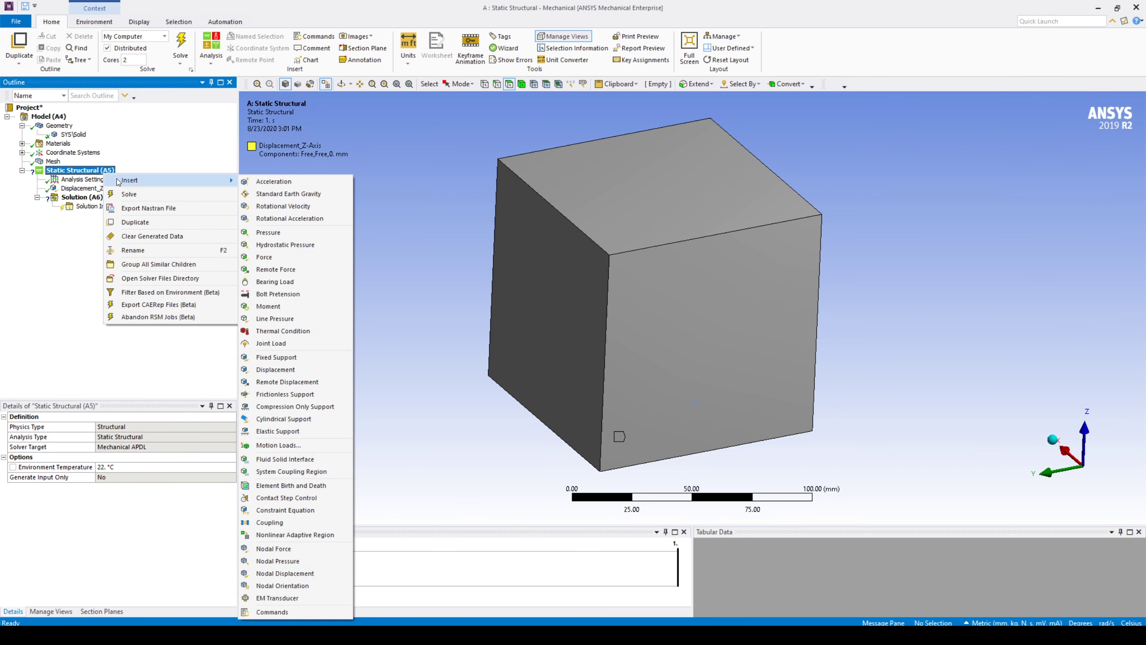
click(291, 369)
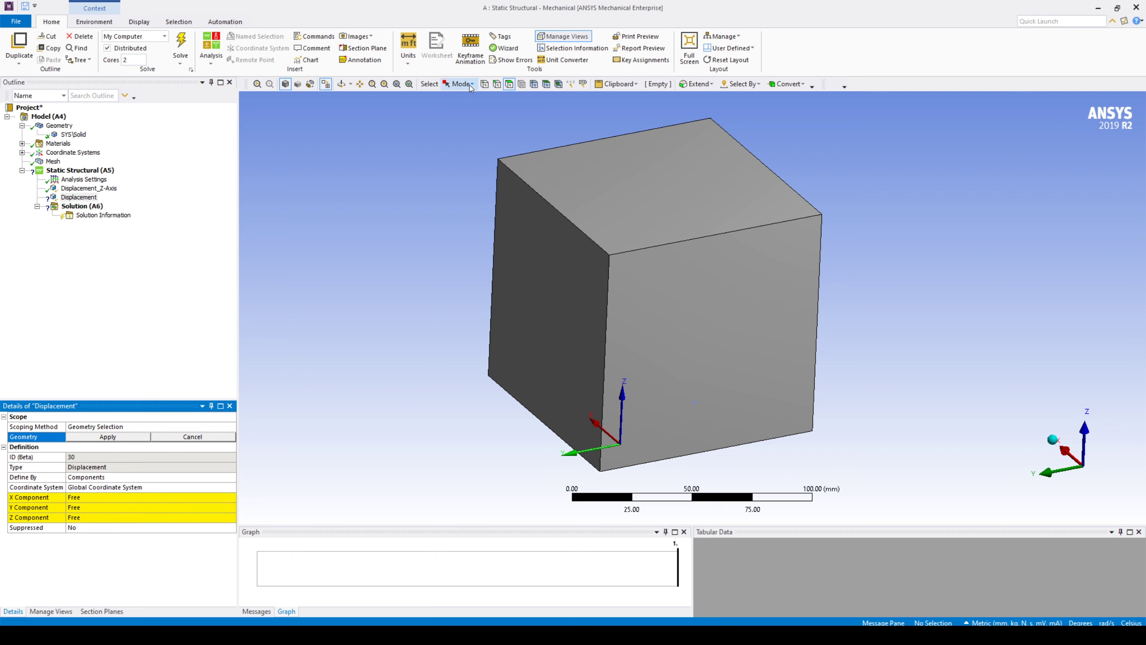
right_click(89, 202)
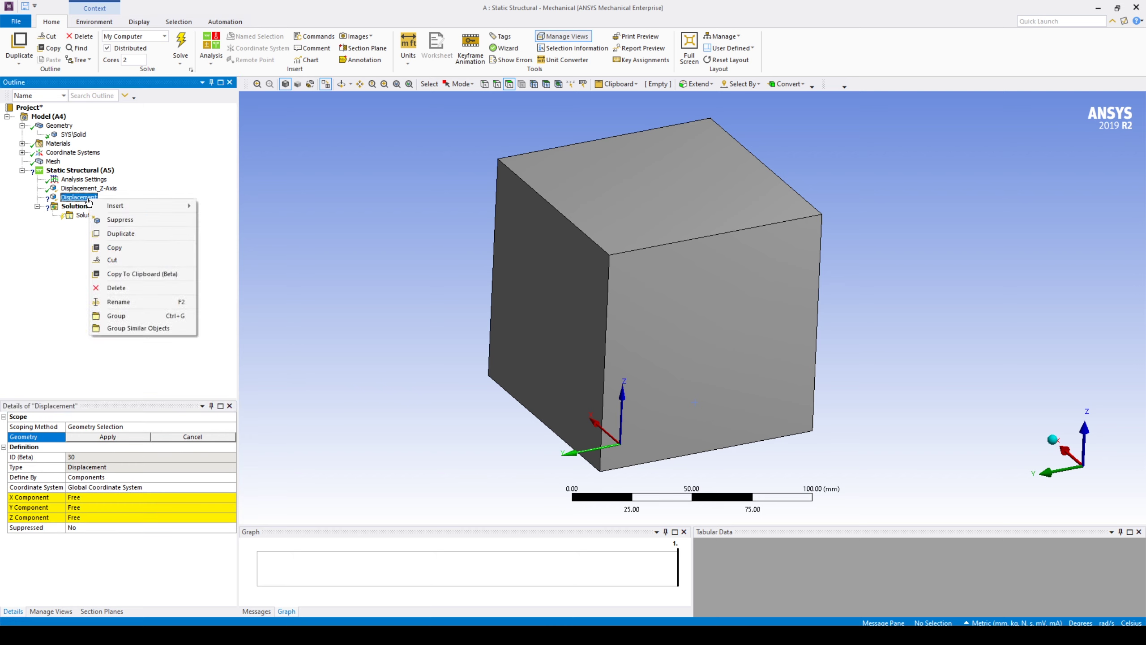
click(118, 302)
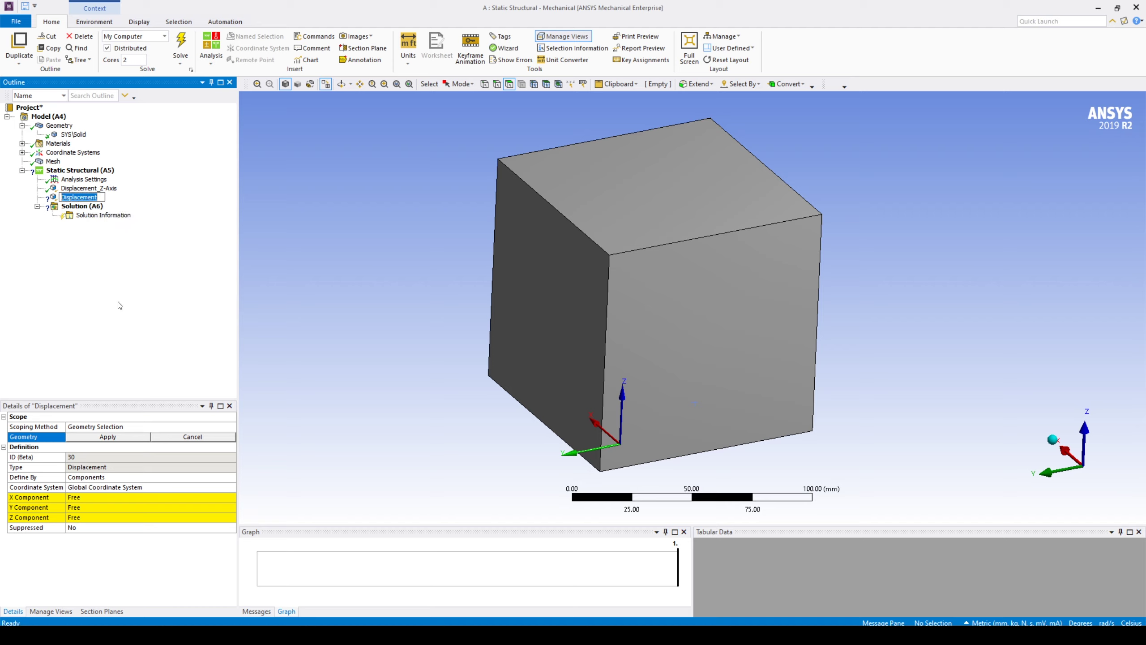
key(End)
text(_X,Y- A)
key(BackSpace)
text(Axis)
key(Return)
Scope it to the bottom front corner vertex with X = 0, Y = 0 and Z free
click(484, 84)
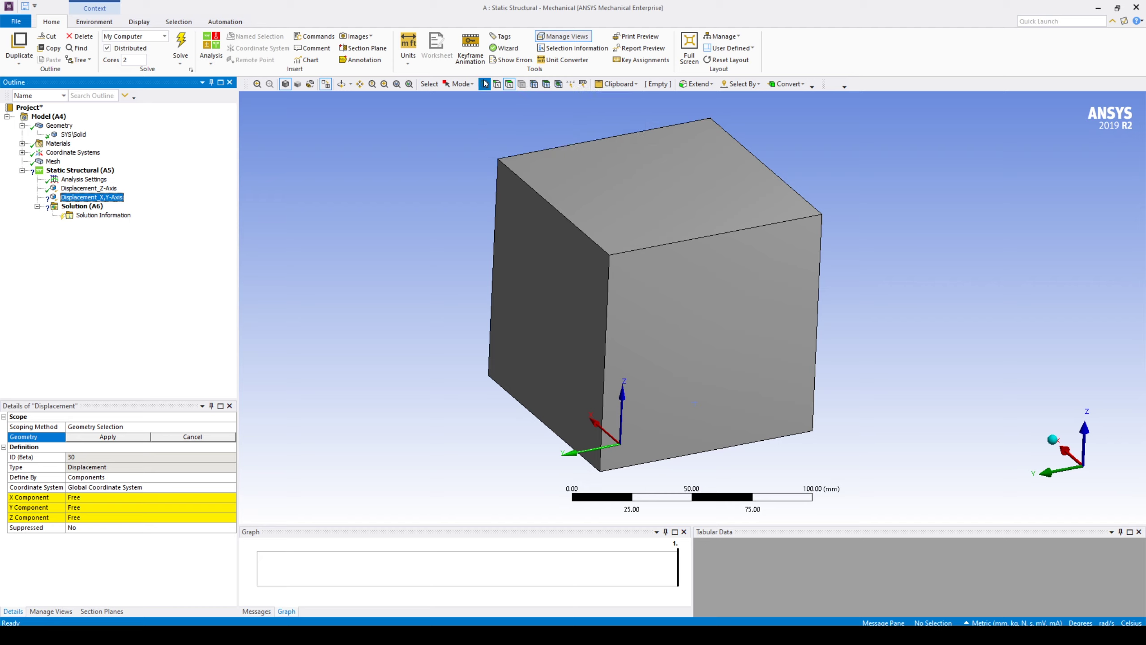
click(600, 472)
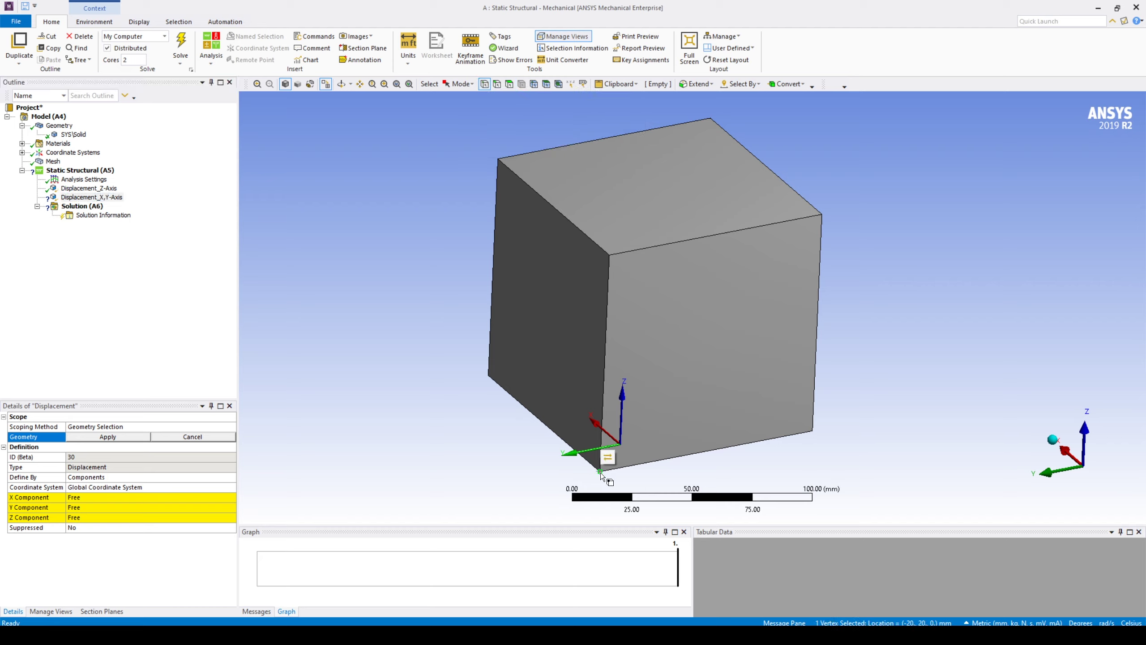
click(118, 447)
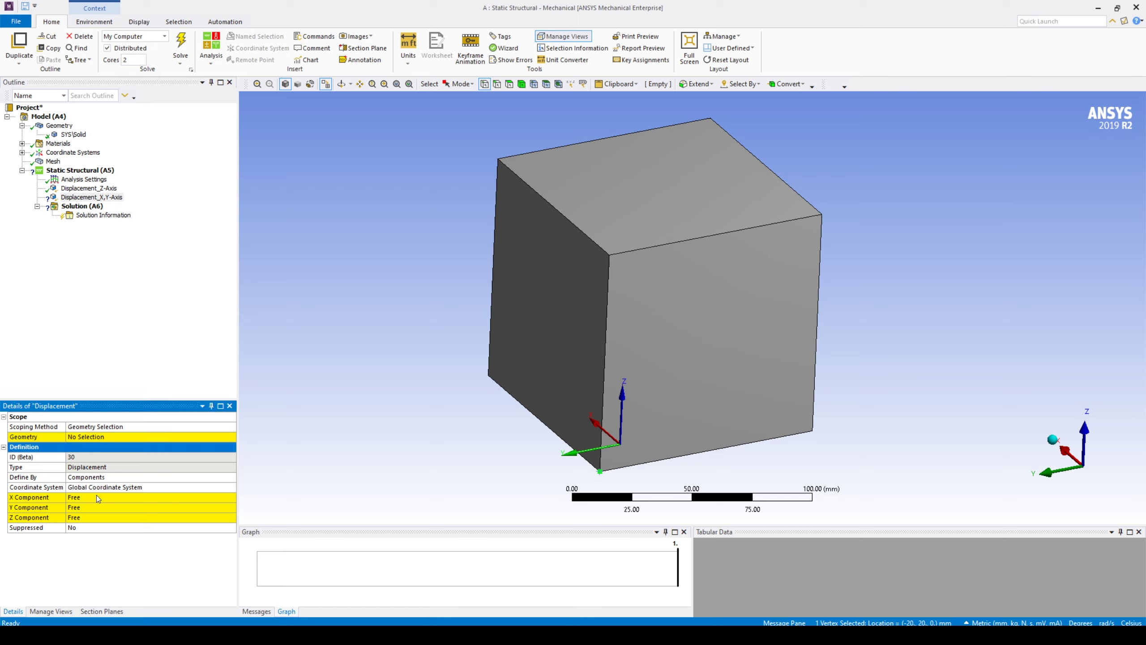
click(104, 436)
click(104, 436)
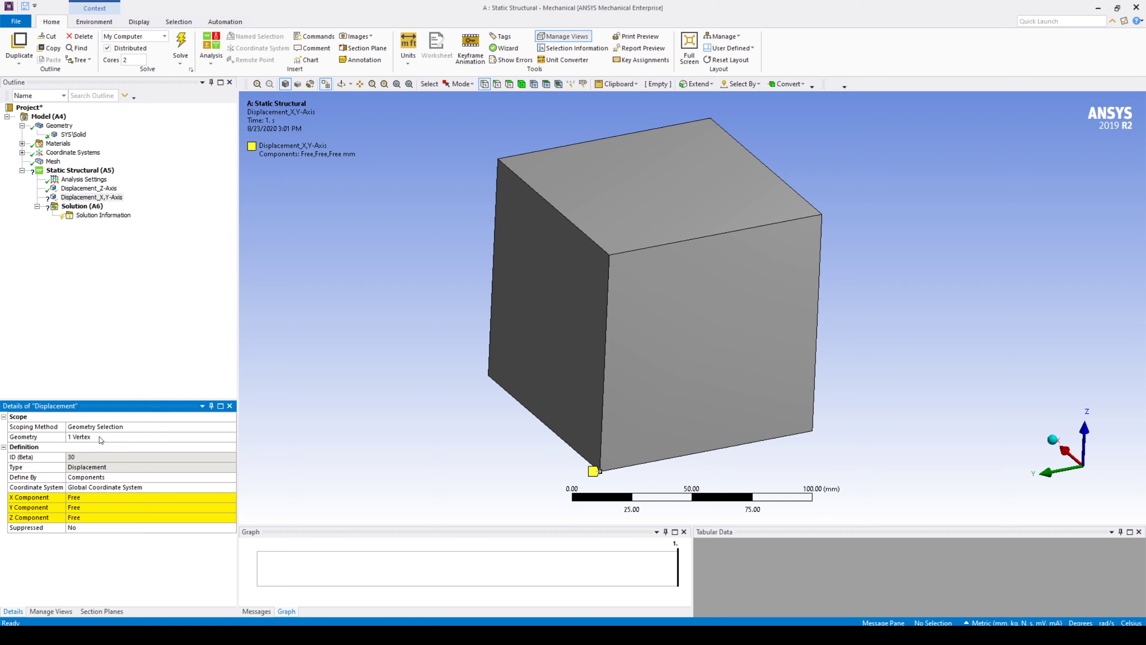
click(85, 497)
text(0)
click(85, 506)
text(0)
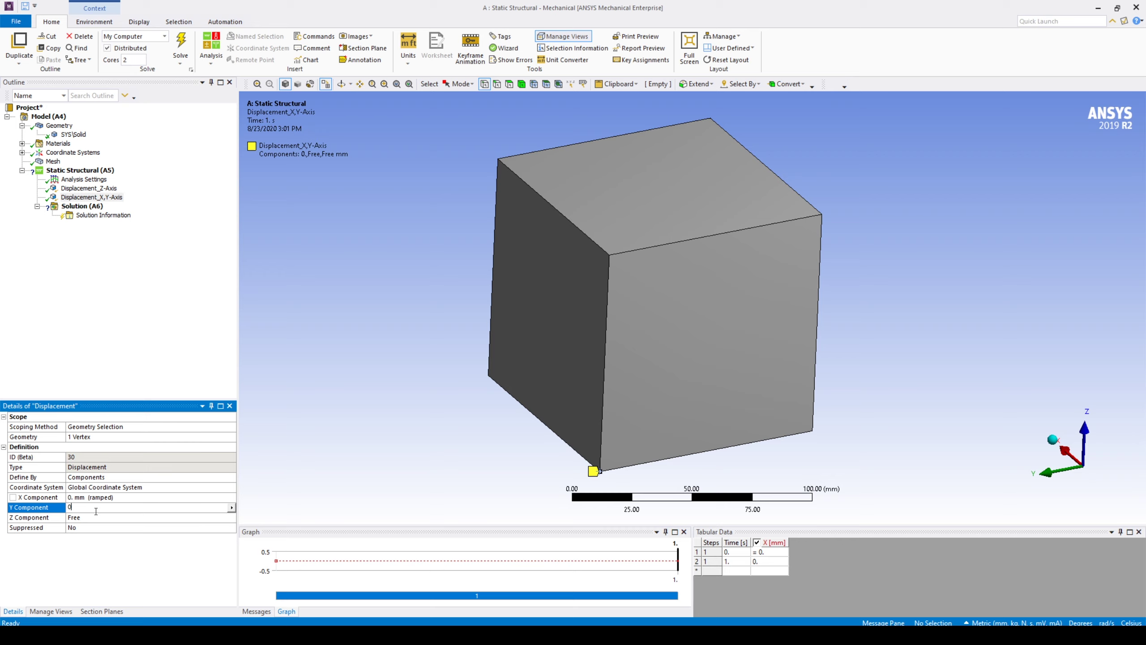
click(114, 516)
click(129, 505)
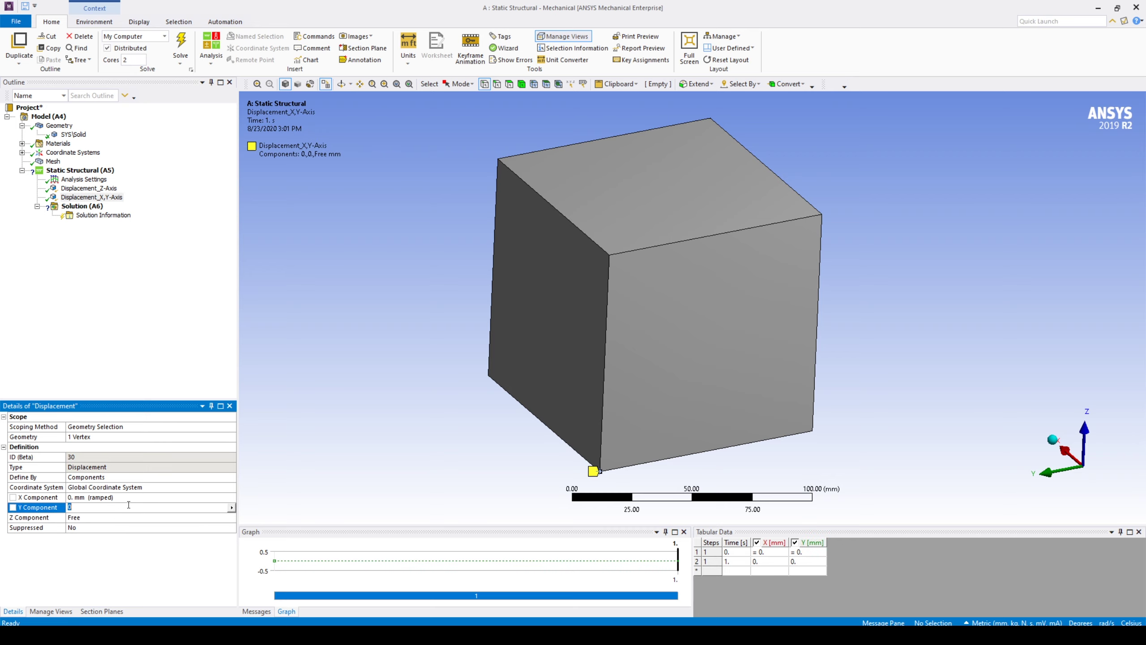
Insert a third Displacement support and rename it Displacement_X-Axis
right_click(101, 173)
mouse_move(117, 181)
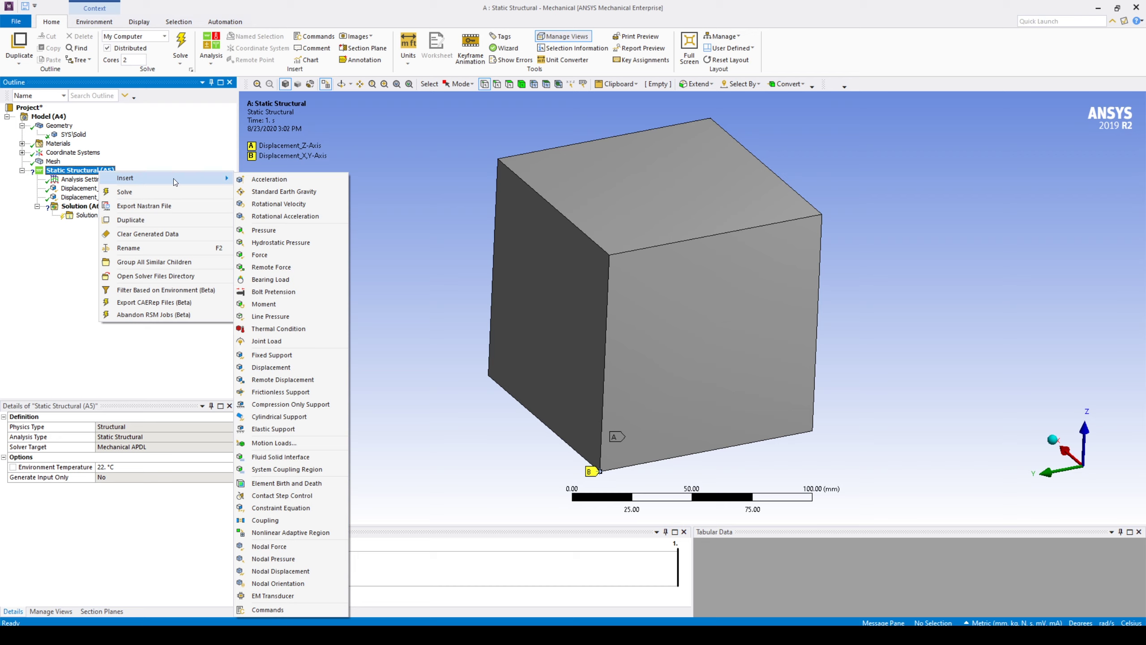
click(270, 367)
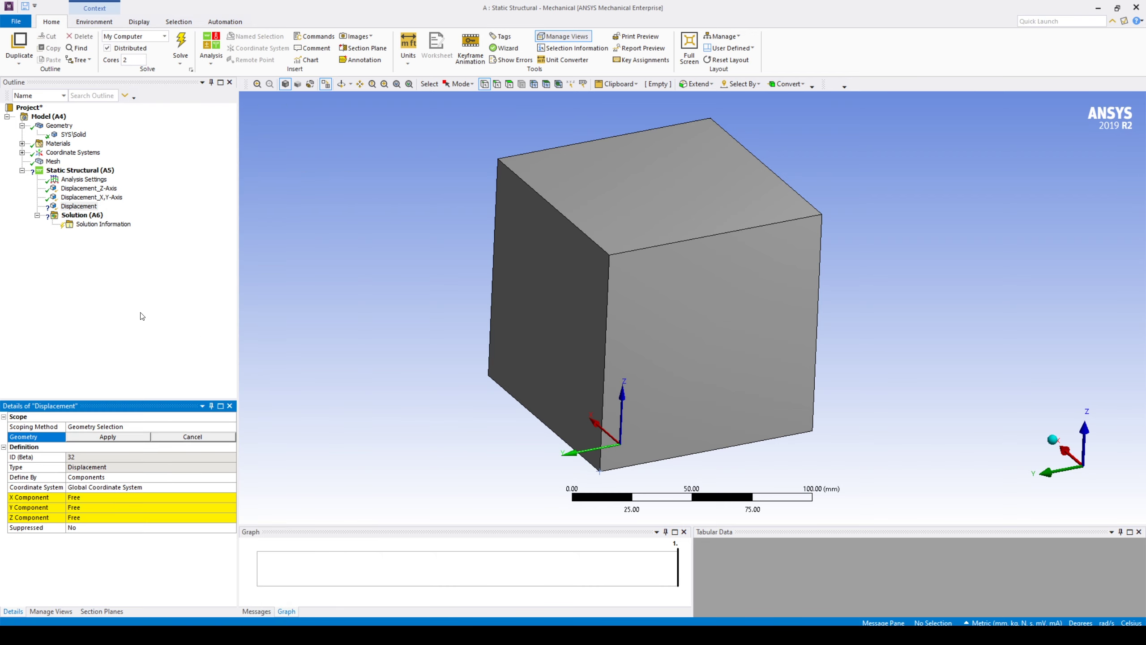
right_click(78, 207)
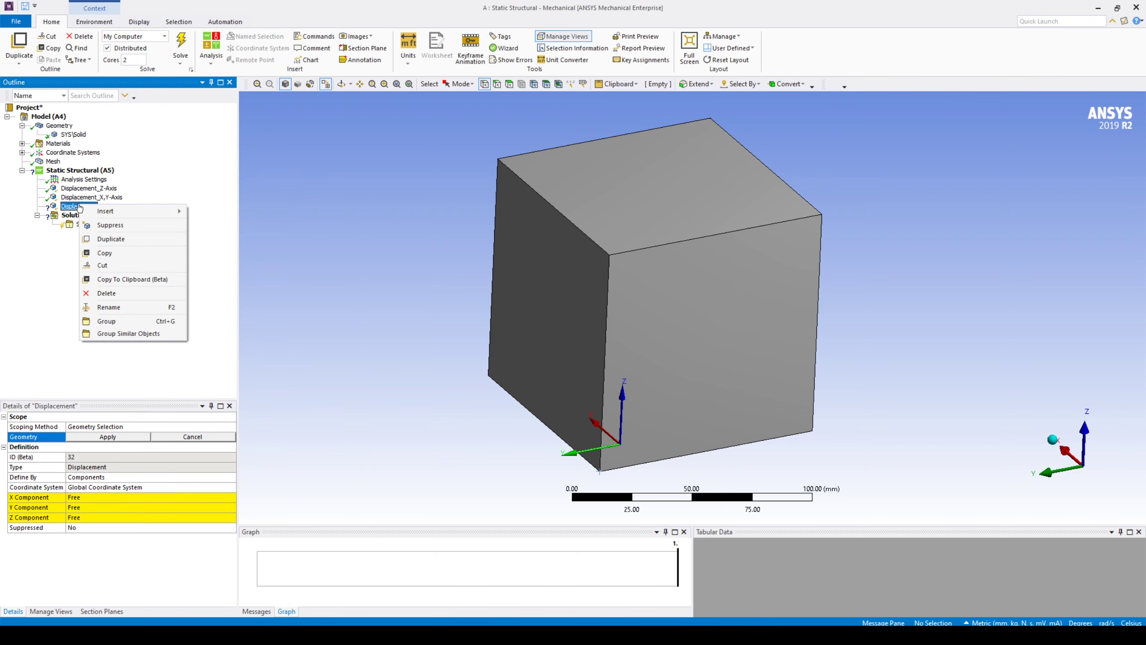
click(120, 308)
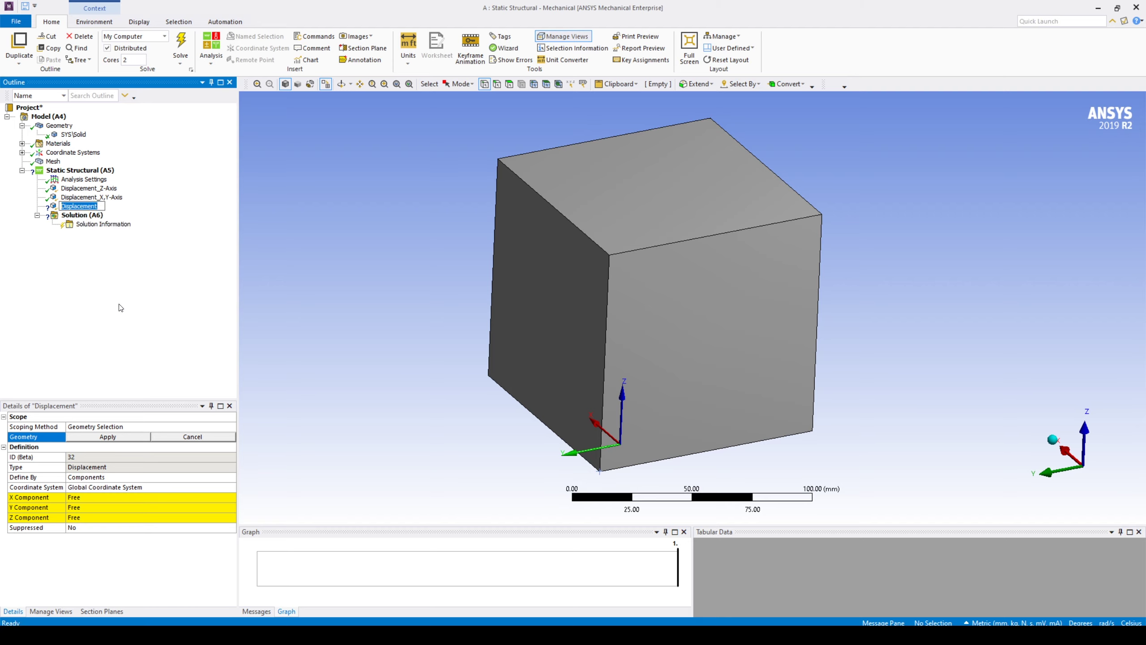
key(End)
text(_X-Axis)
key(Return)
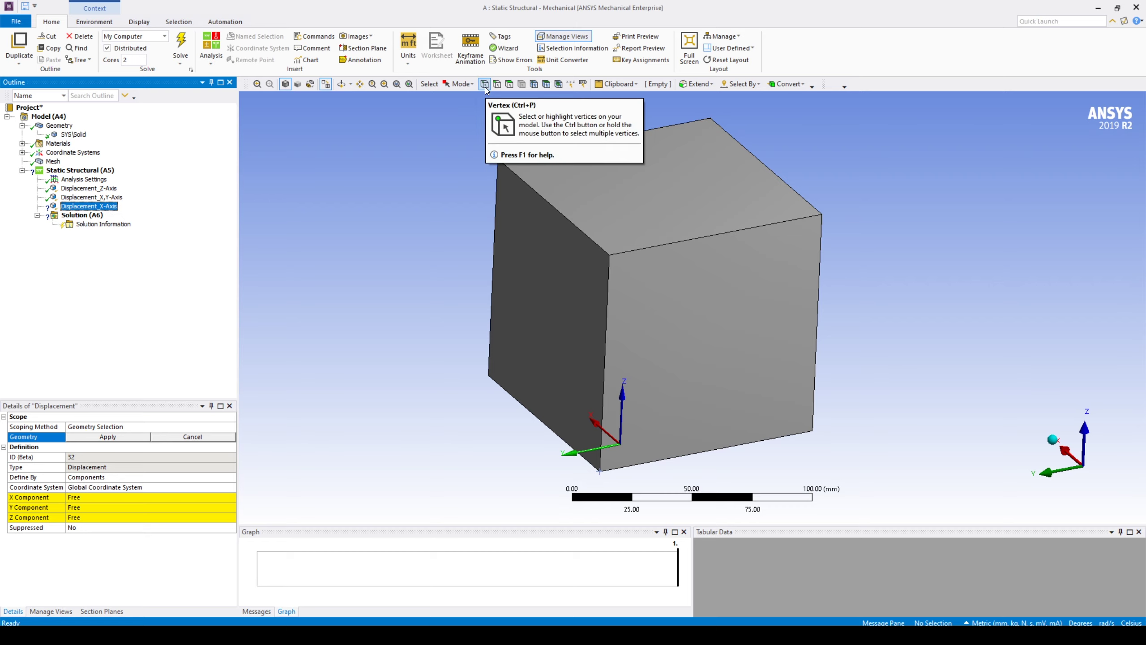
Scope it to the bottom right corner vertex and set its X component to 0
click(812, 432)
click(108, 436)
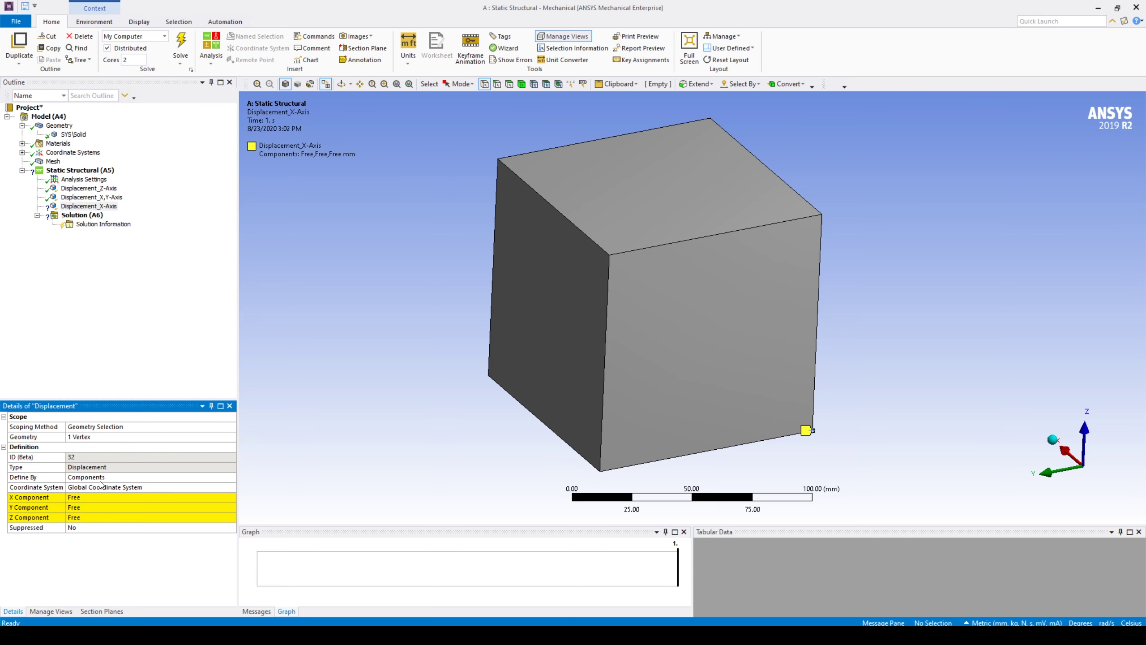
click(95, 497)
text(0)
key(Return)
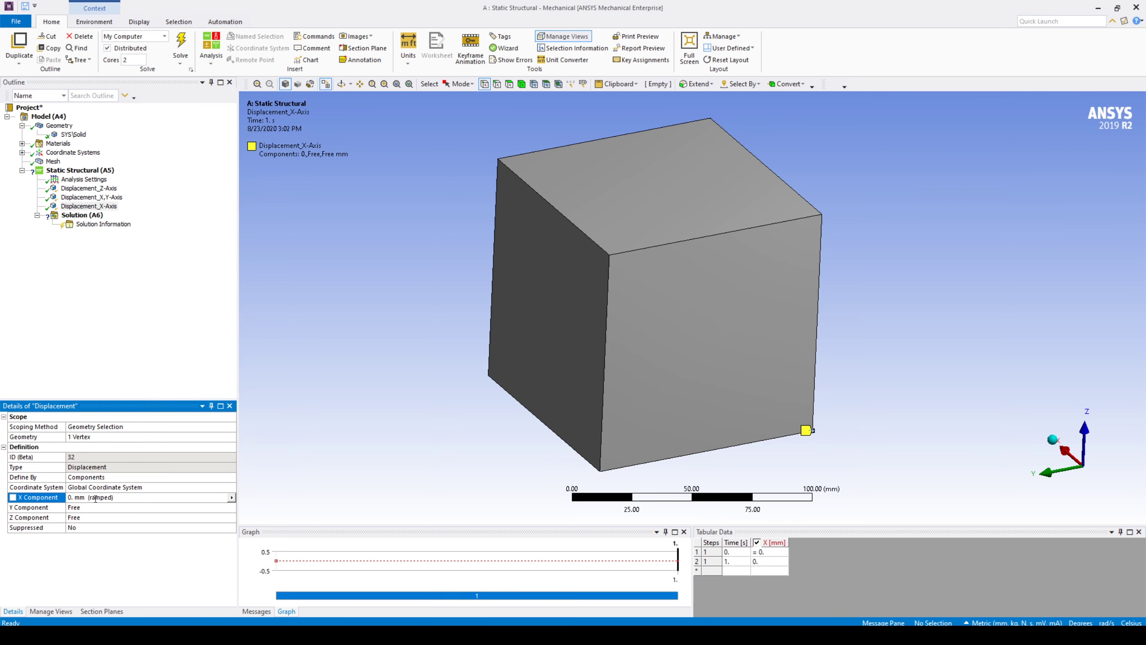
Insert a fourth Displacement support and rename it Displacement_Loading
right_click(97, 171)
mouse_move(118, 178)
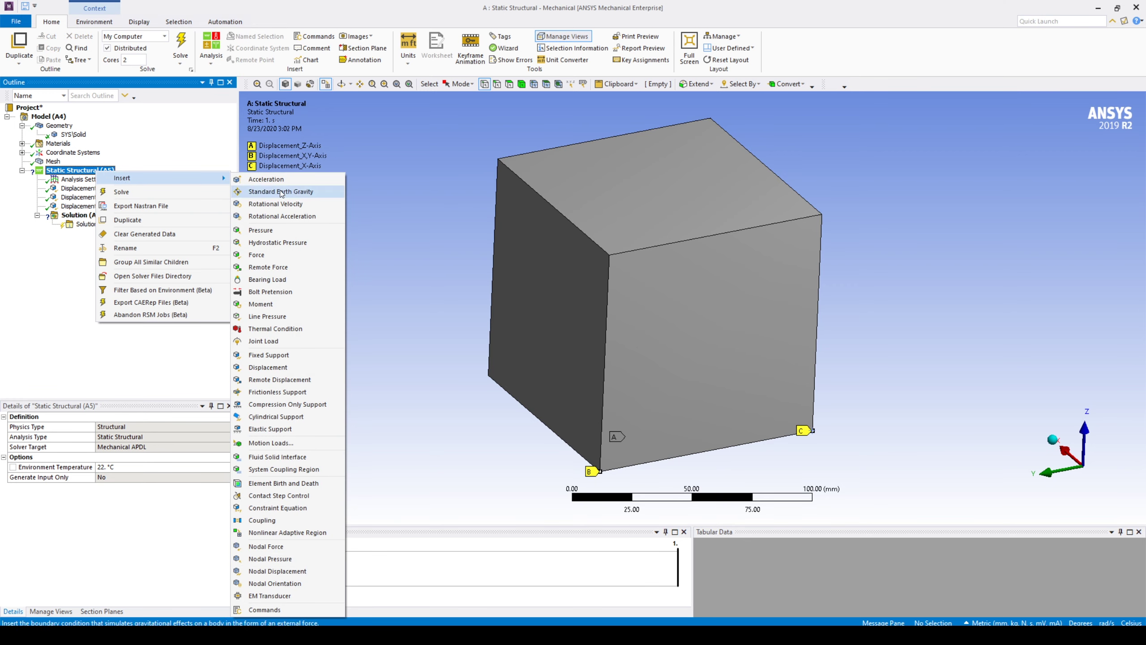
click(269, 368)
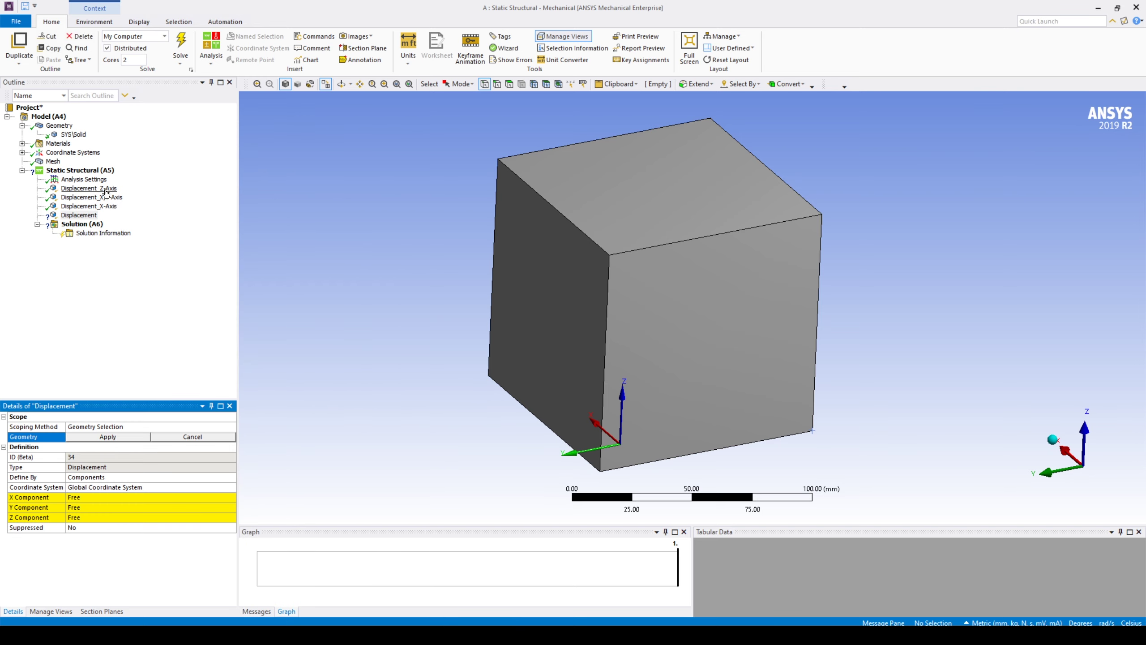
right_click(86, 216)
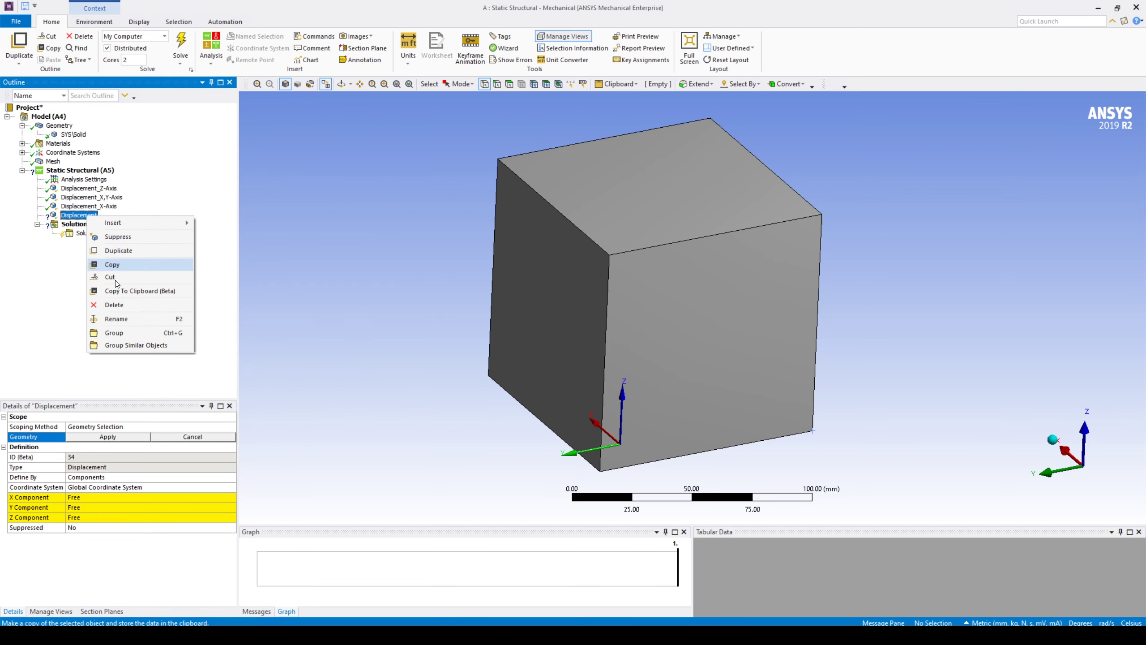
click(121, 319)
key(End)
text(_Loadin)
key(Return)
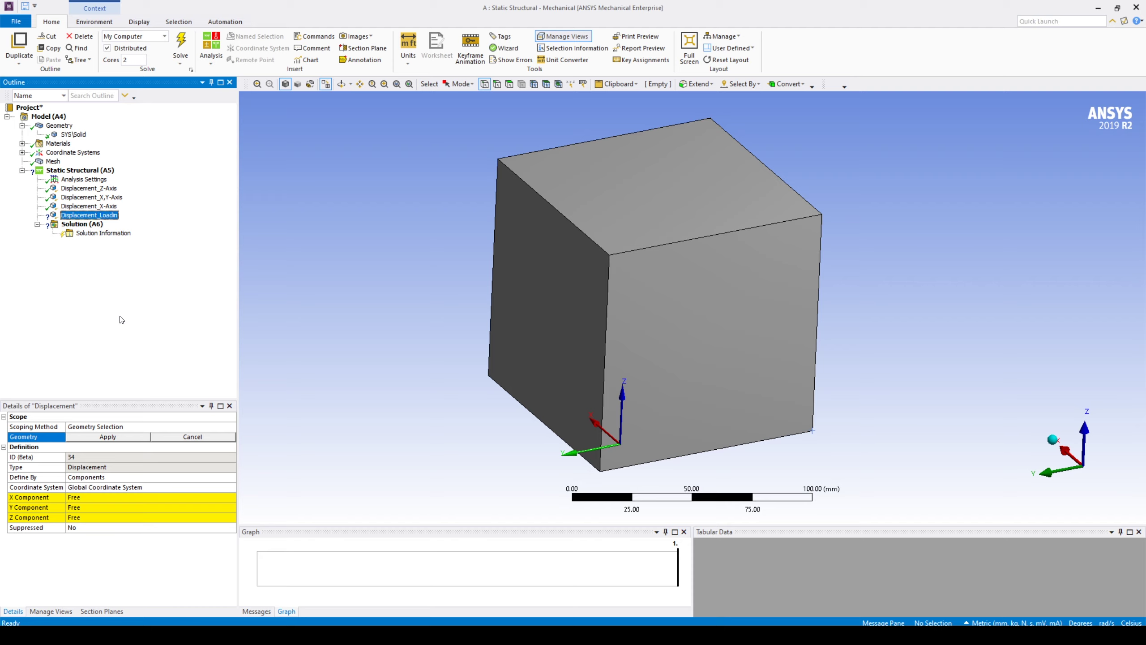
right_click(120, 217)
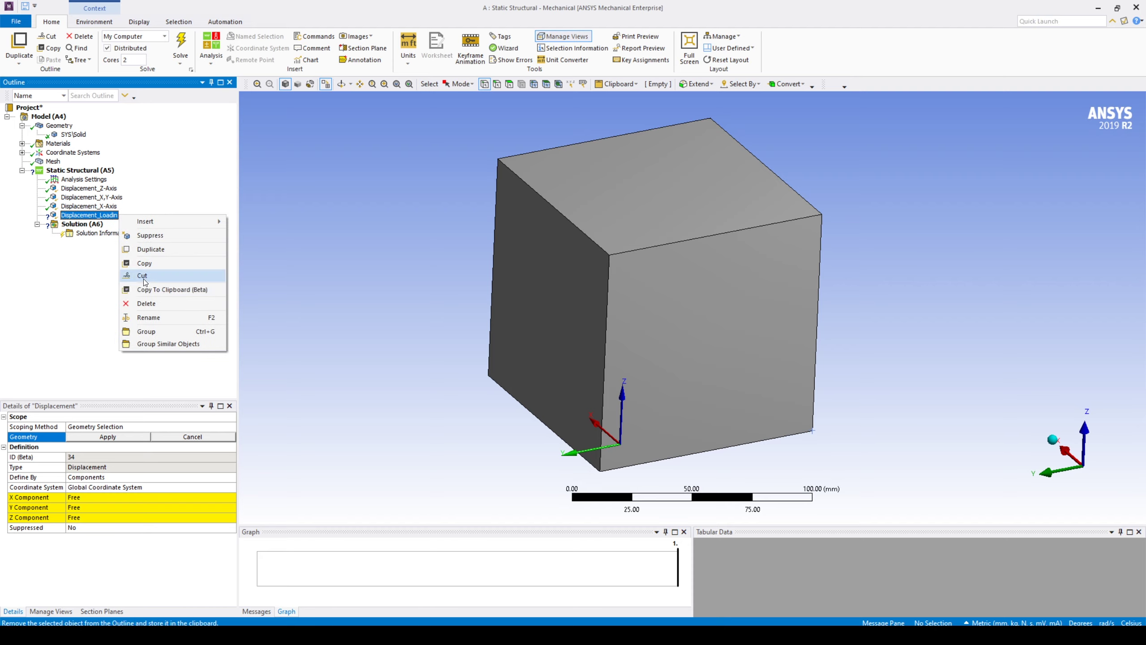
click(149, 318)
key(End)
text(g)
key(Return)
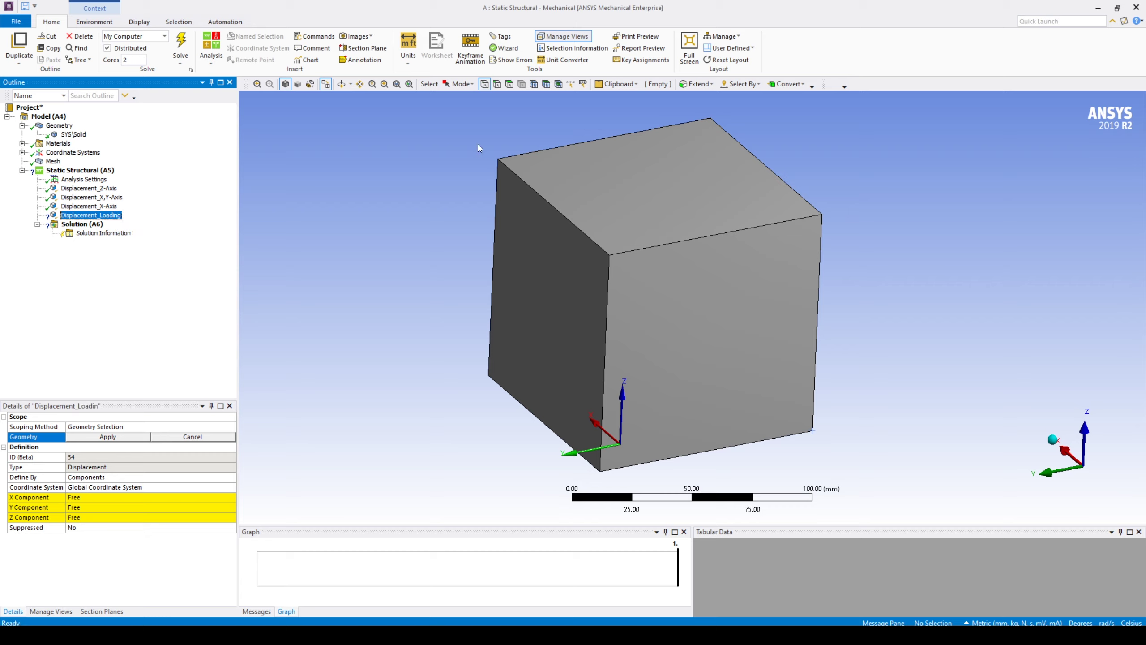
Scope the loading displacement to the cube's top face with Z component -0.19 mm
click(510, 85)
click(603, 183)
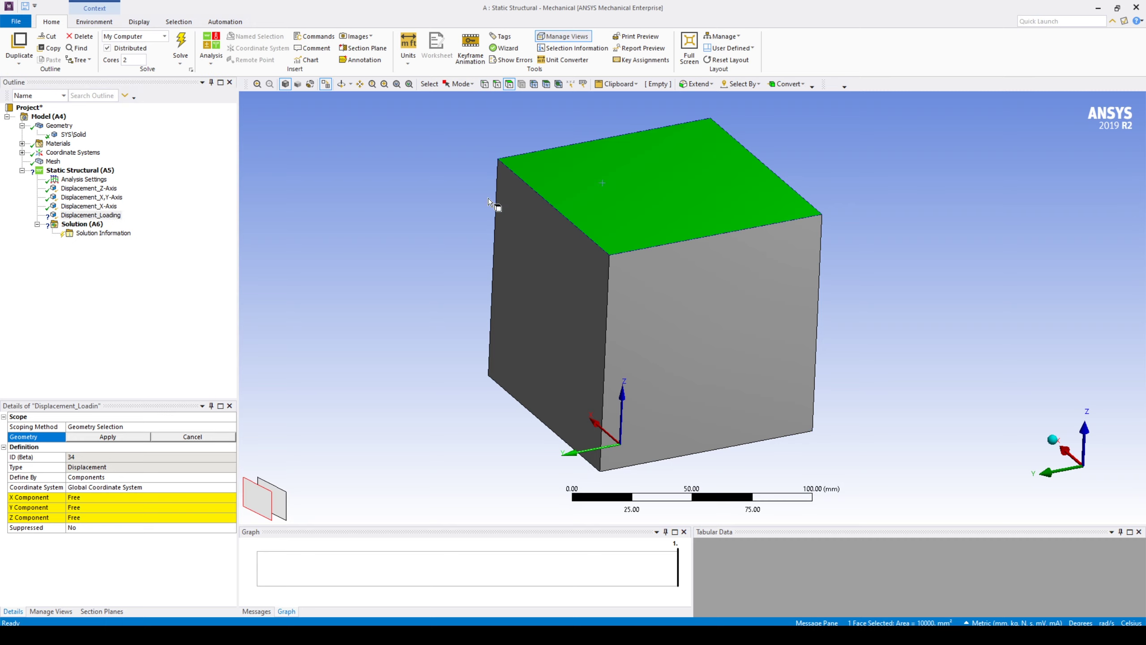
click(116, 439)
click(96, 520)
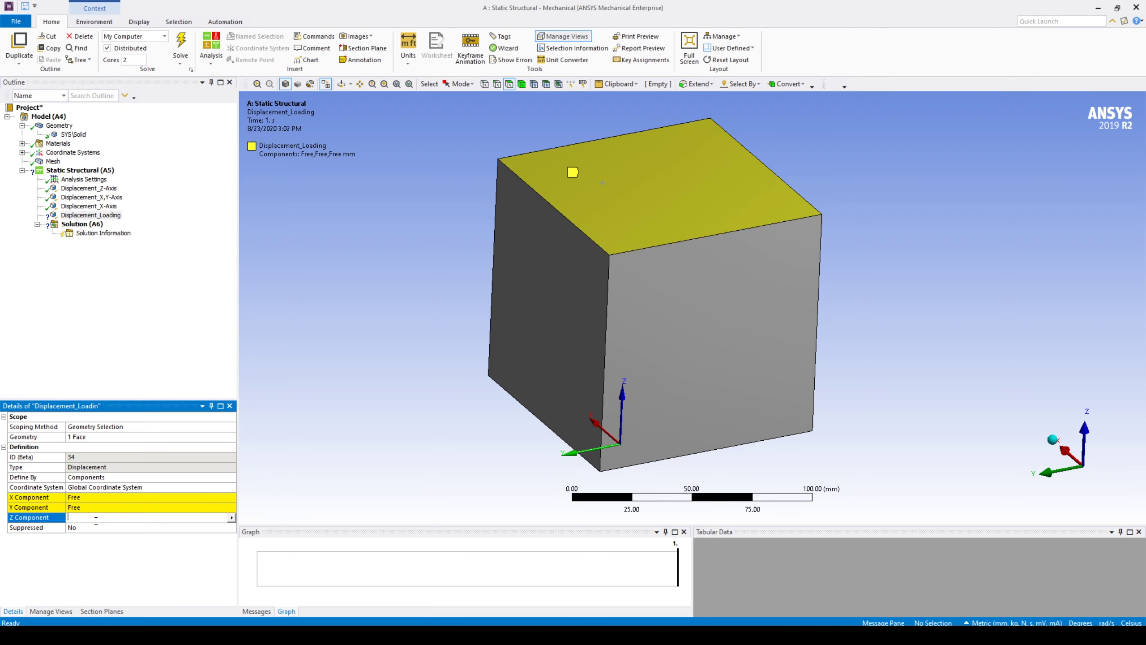
text(-0.19)
key(Return)
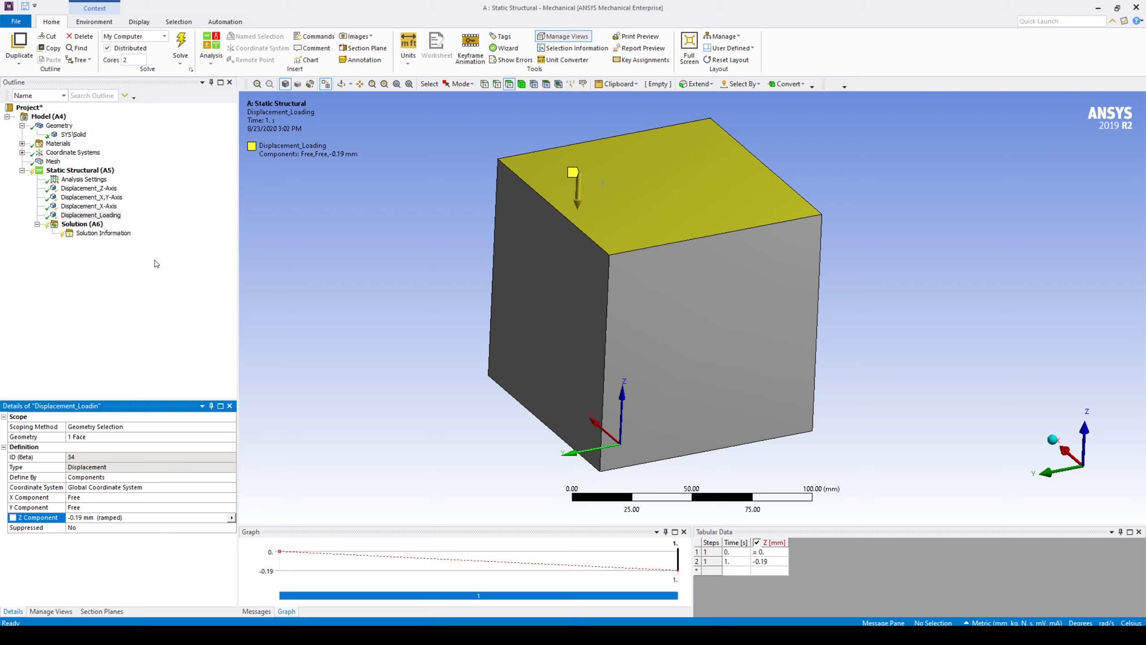
Add a Normal Elastic Strain result oriented along the Z axis
right_click(91, 229)
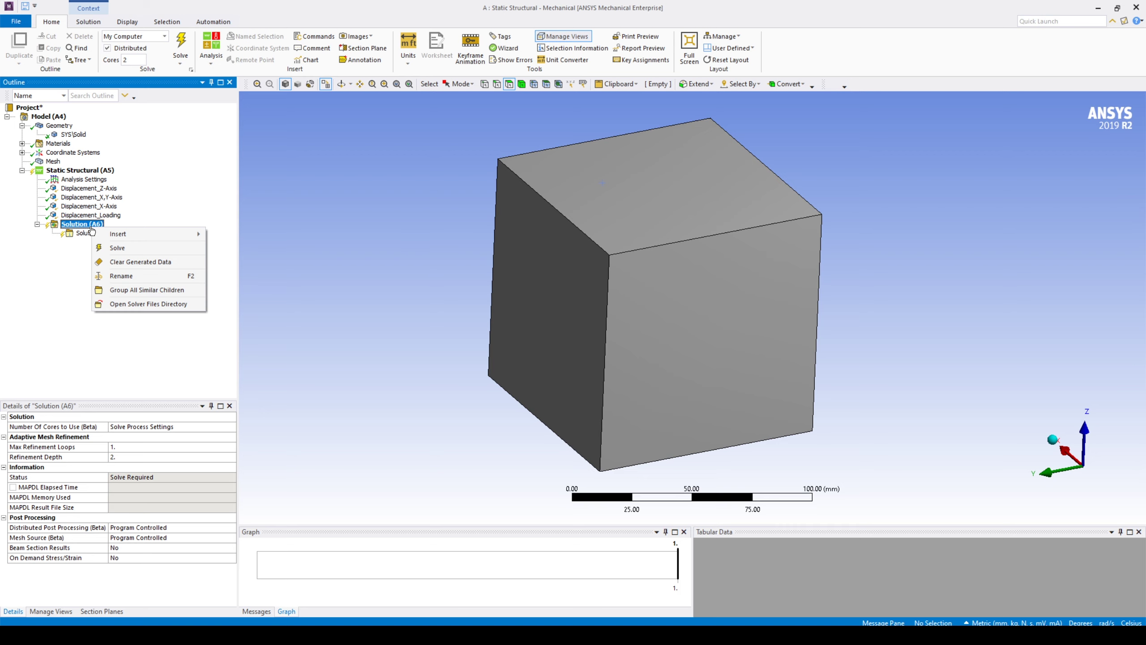
mouse_move(149, 234)
mouse_move(263, 250)
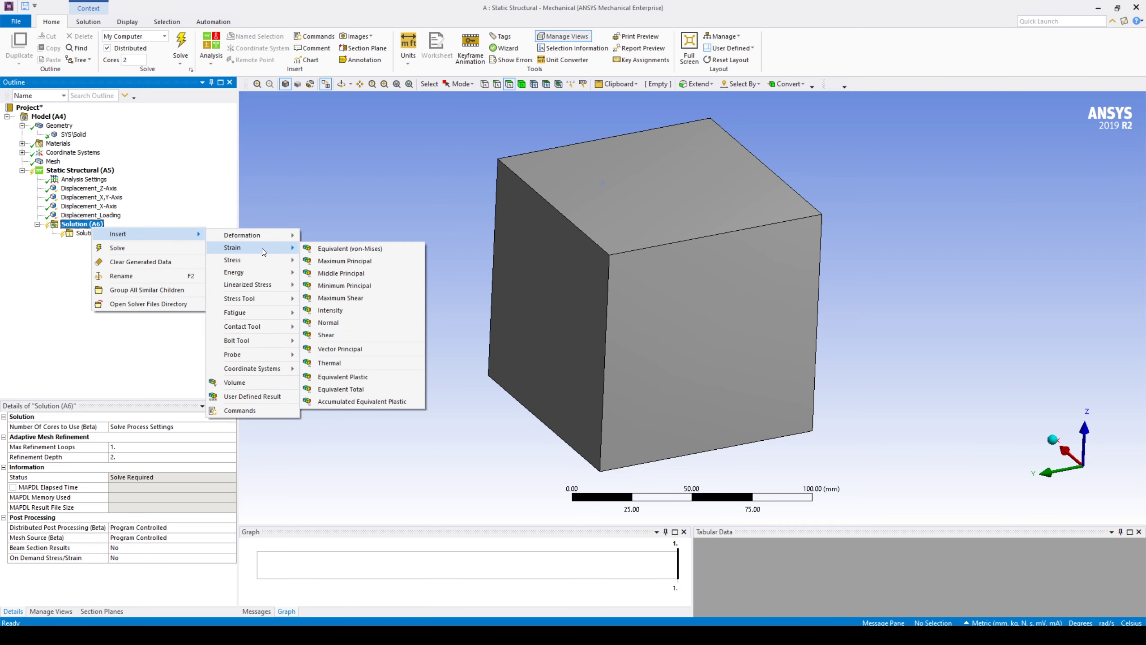
click(335, 323)
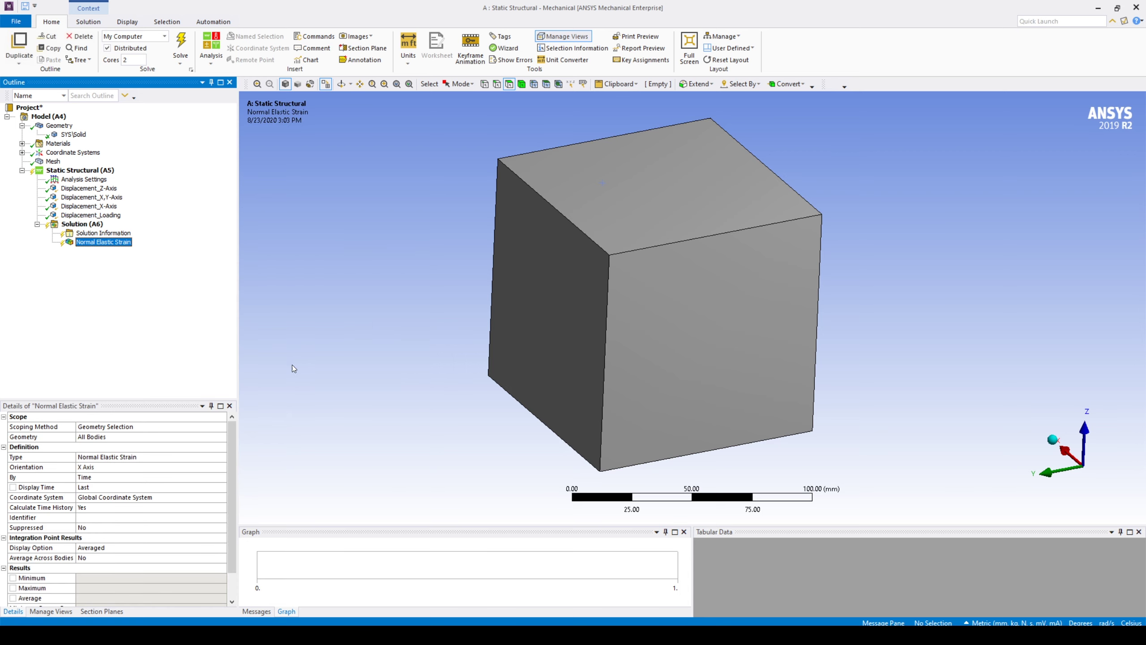
click(214, 468)
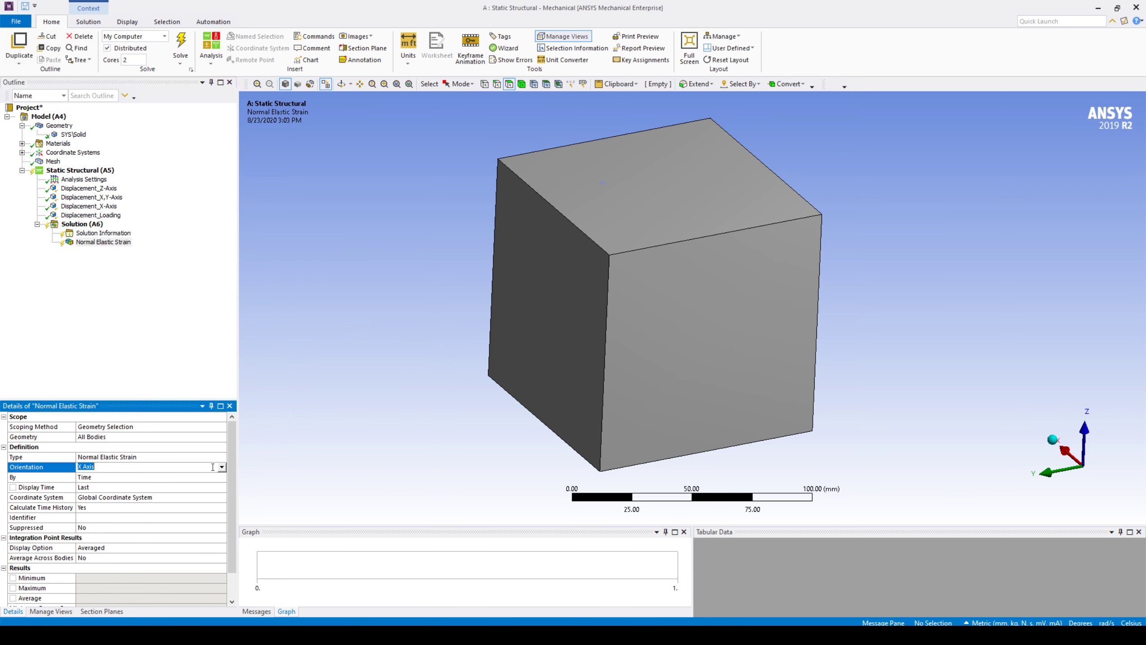
click(222, 468)
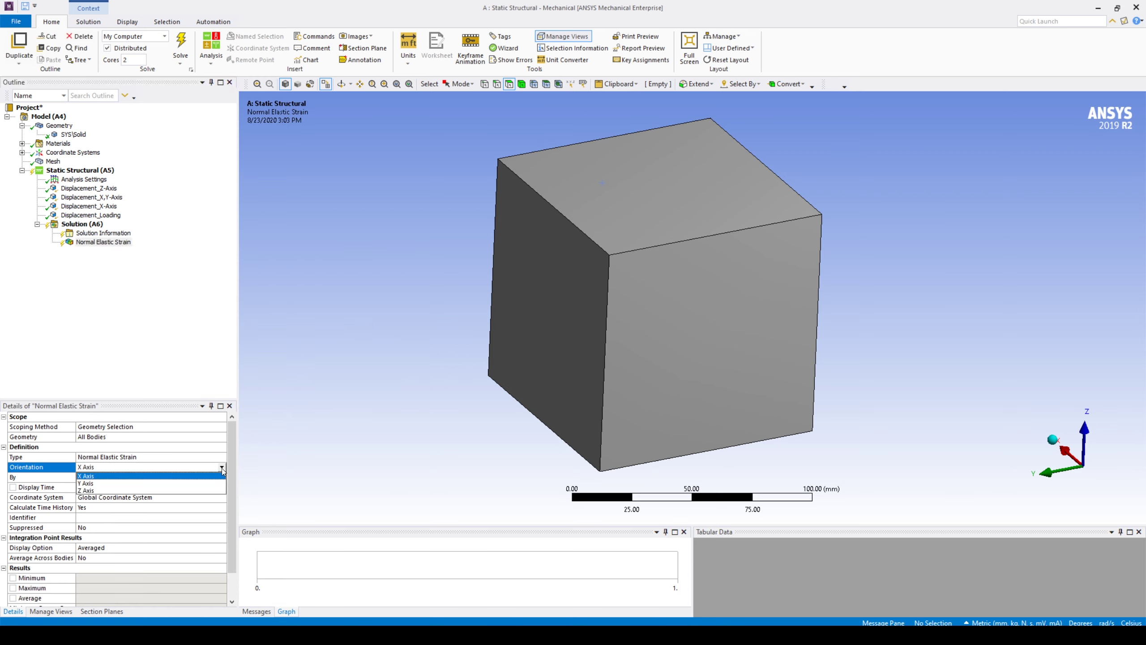
click(107, 489)
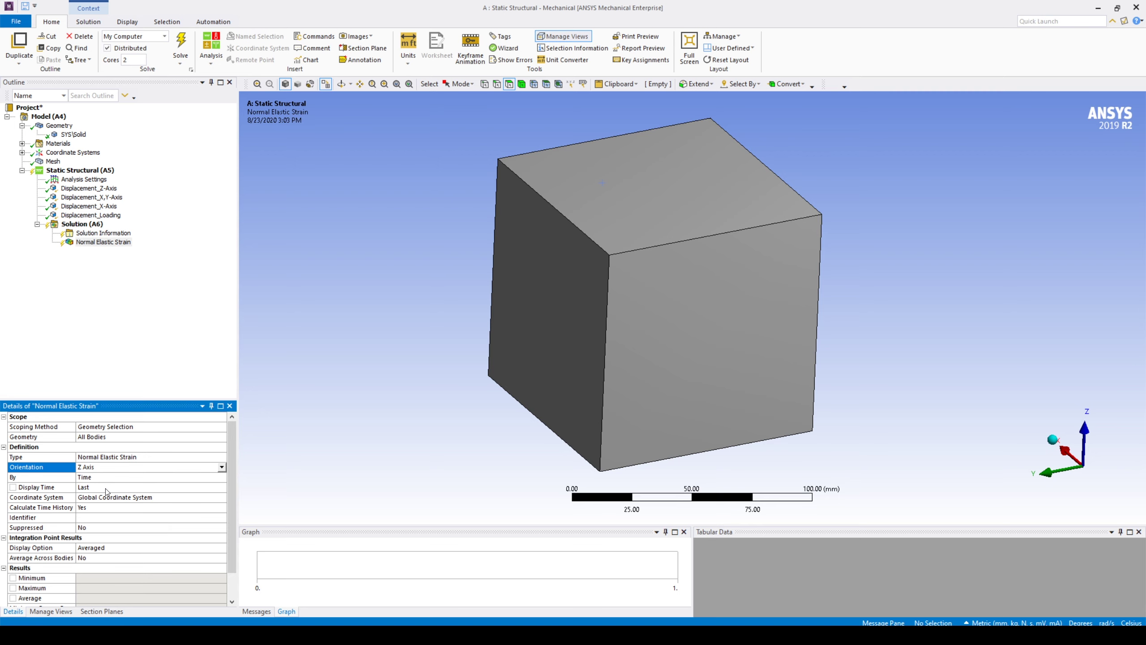
Add a Directional Deformation result oriented along the Z axis
right_click(86, 226)
mouse_move(108, 231)
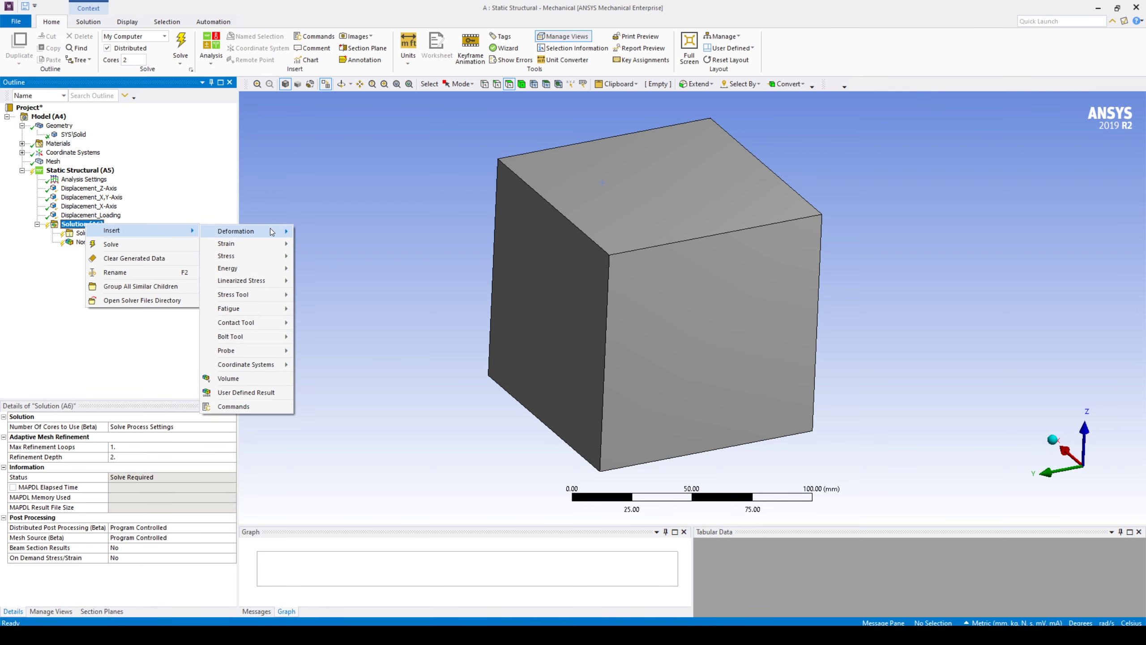
mouse_move(271, 232)
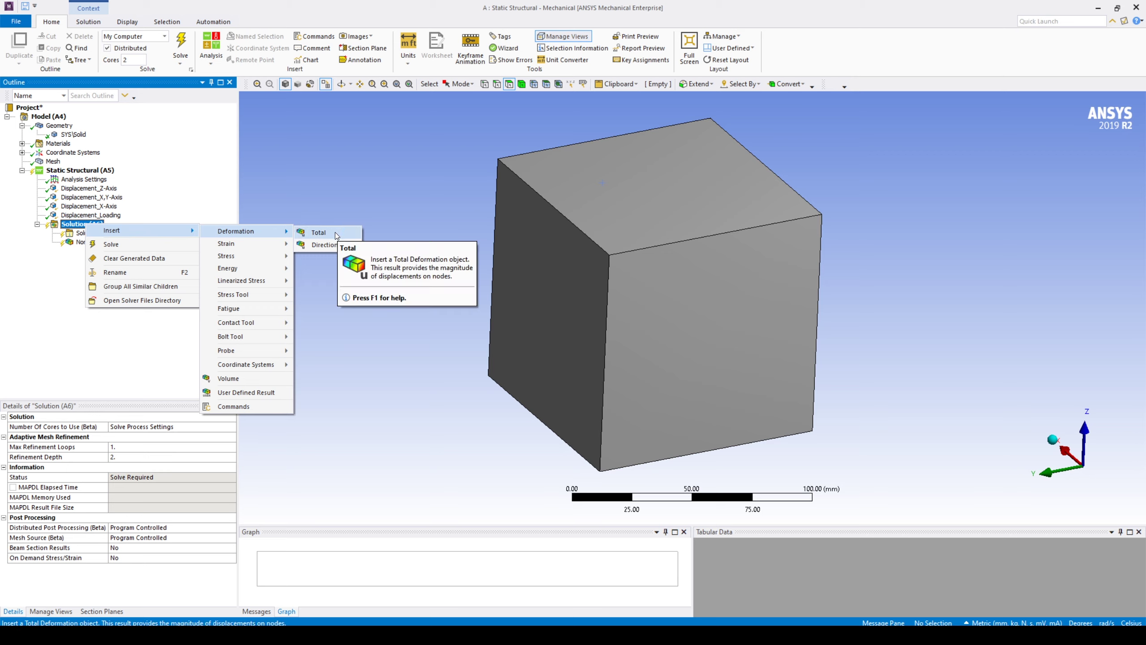
click(326, 245)
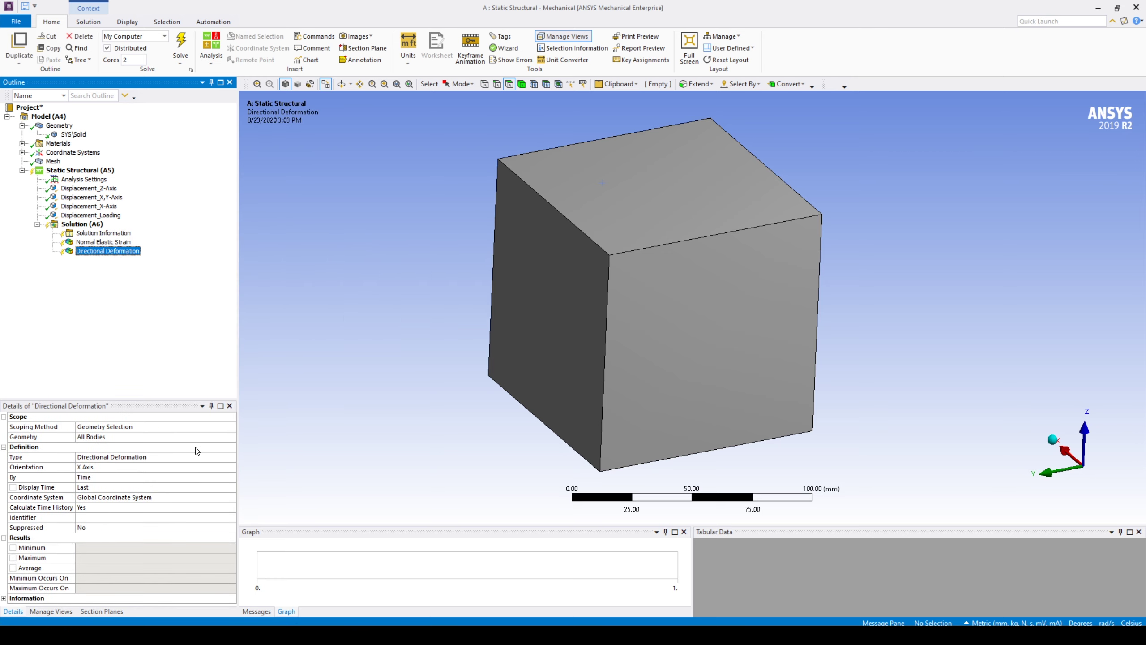
click(232, 469)
click(232, 469)
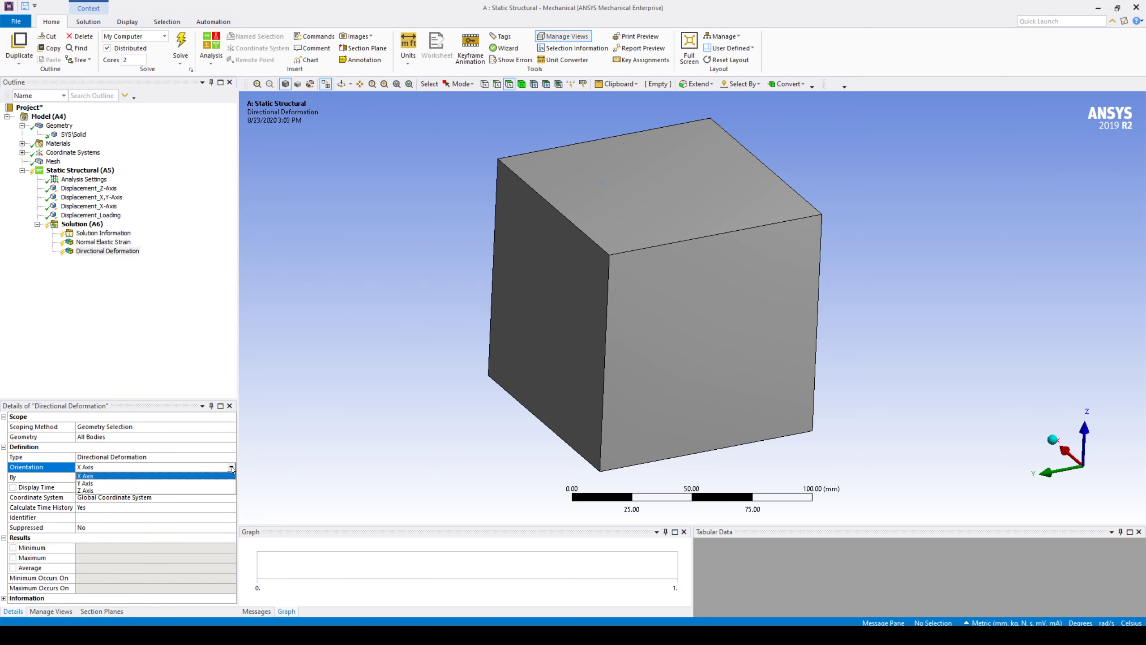
click(149, 491)
Add a Normal Stress result and open its orientation choices for the Z axis
right_click(93, 226)
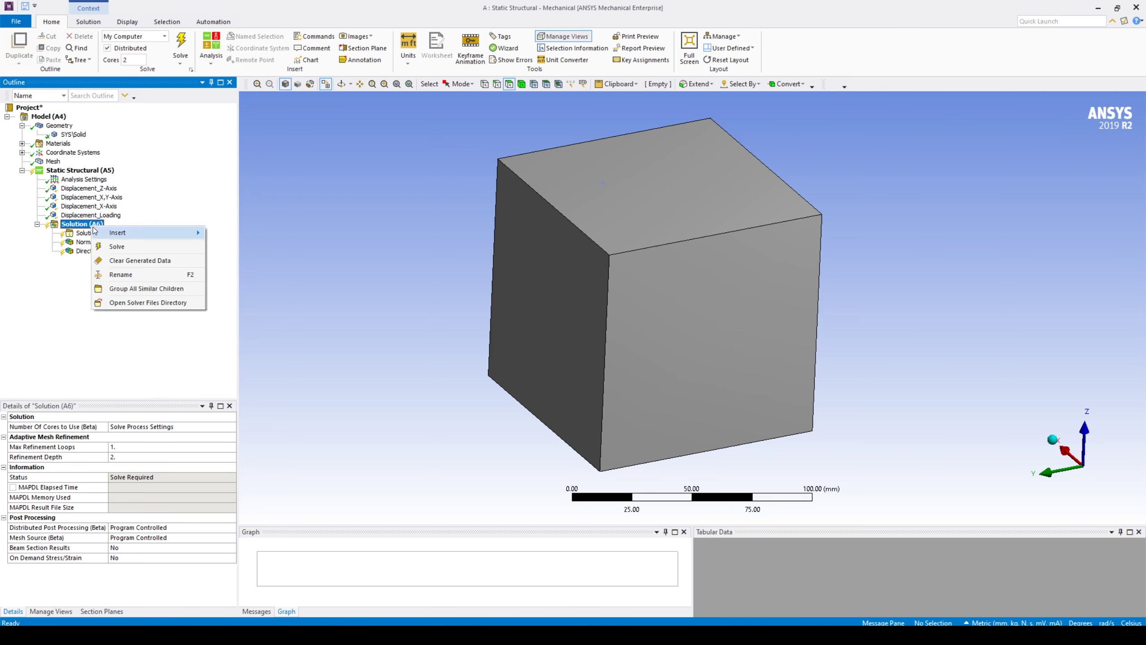
mouse_move(104, 232)
mouse_move(272, 254)
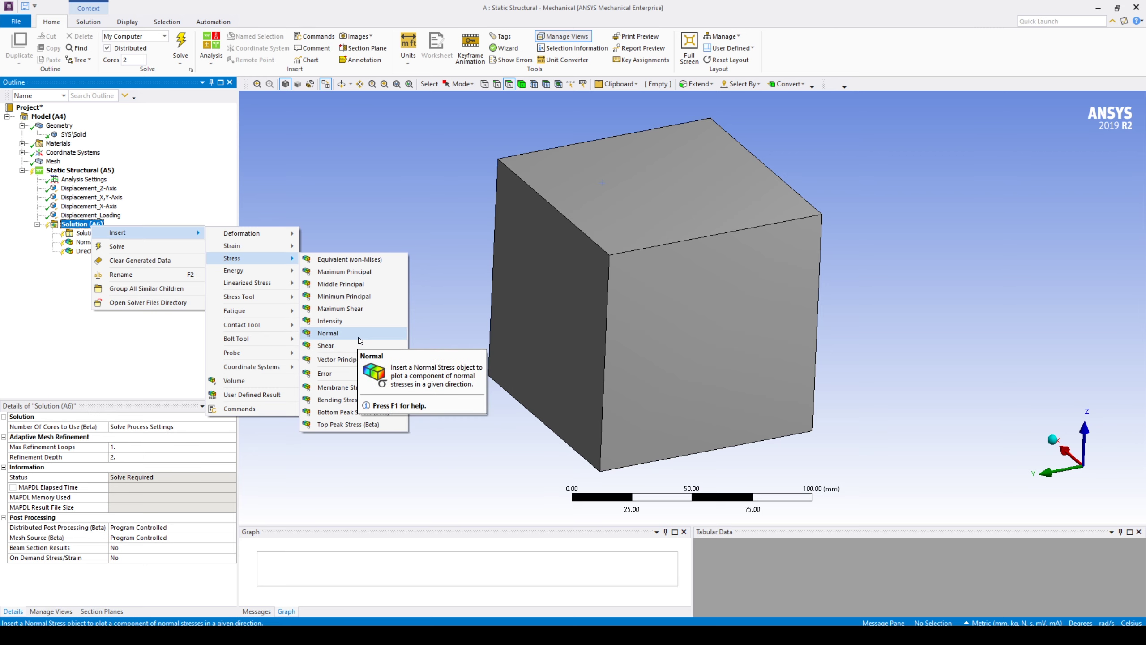
click(343, 334)
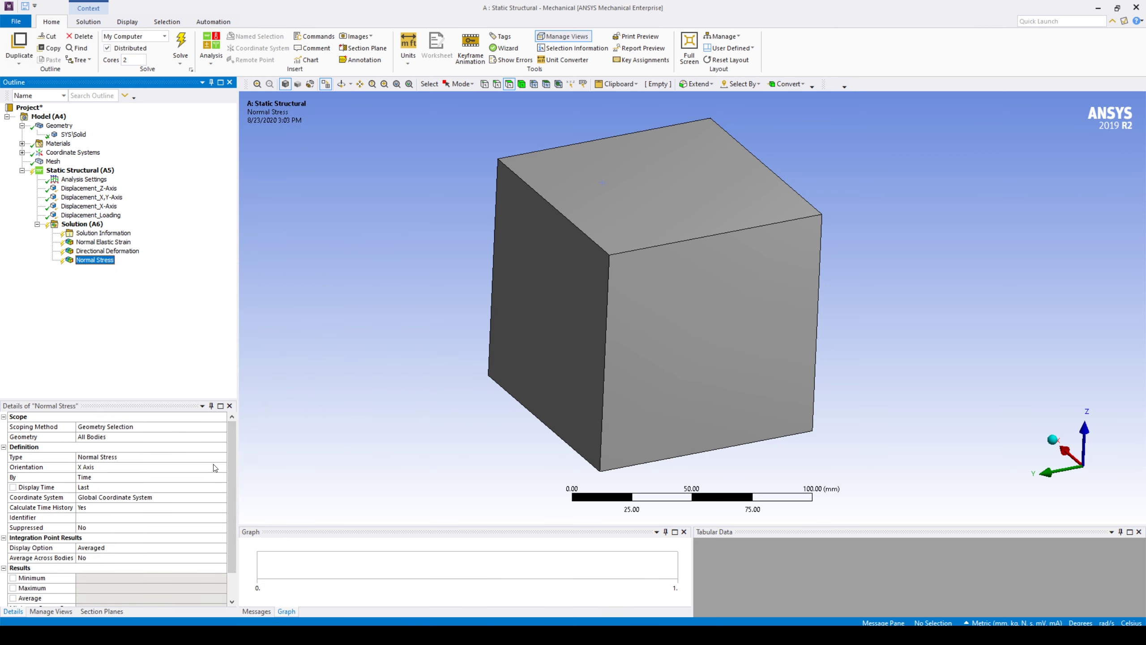
click(221, 468)
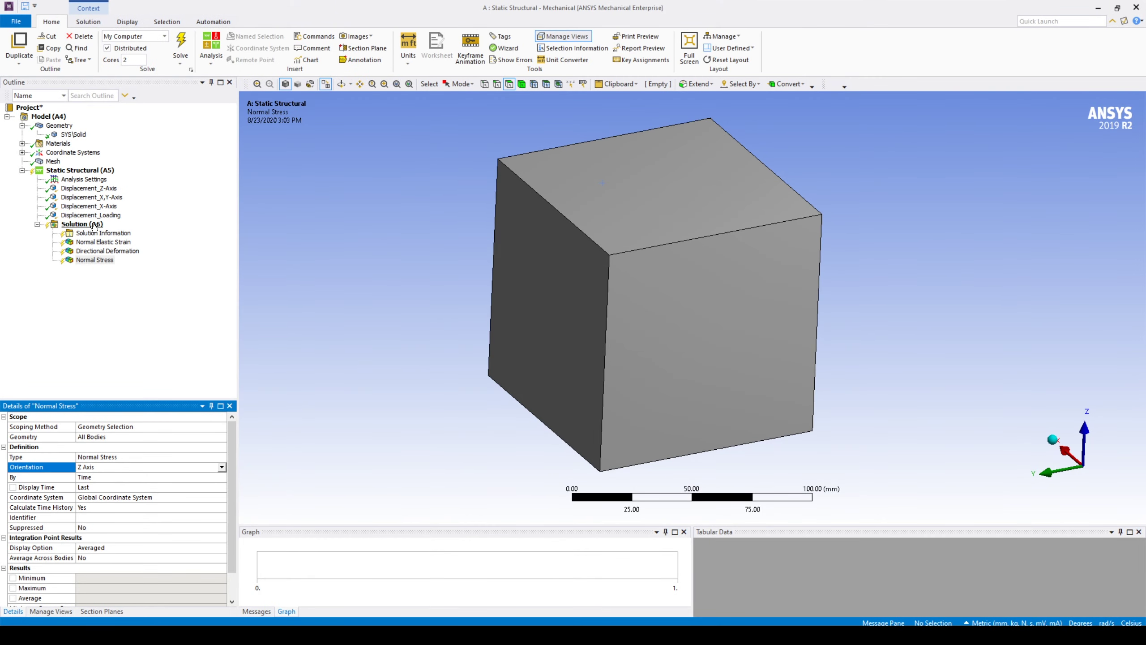
Solve the model and display the Z Directional Deformation, ranging 0 to -0.19 mm
right_click(95, 225)
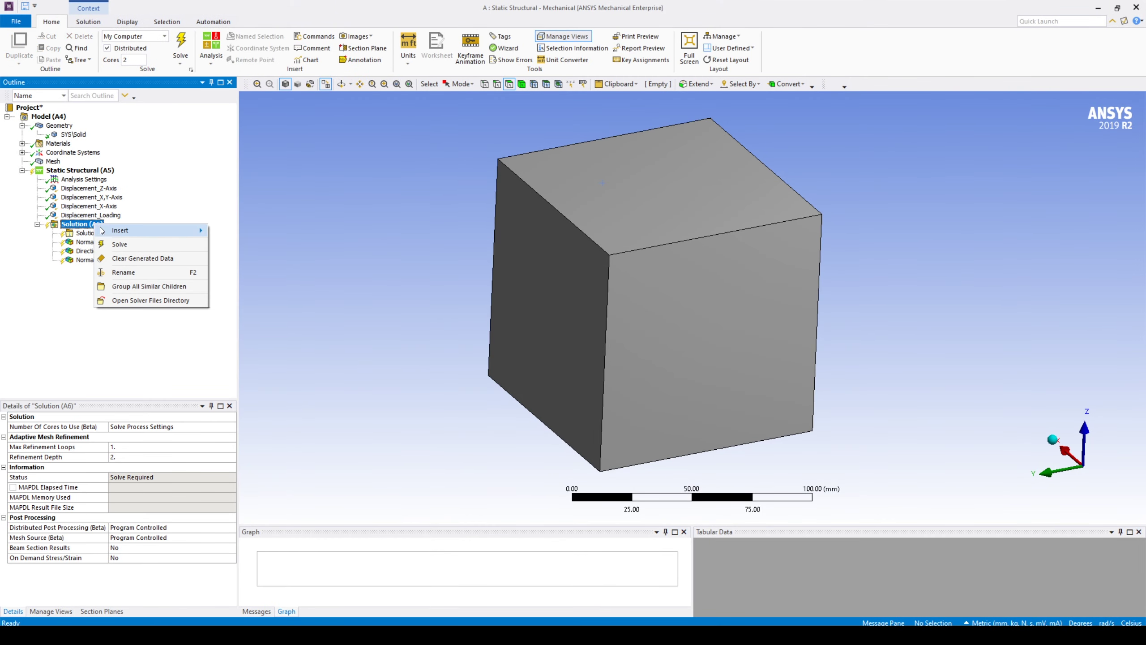
click(131, 245)
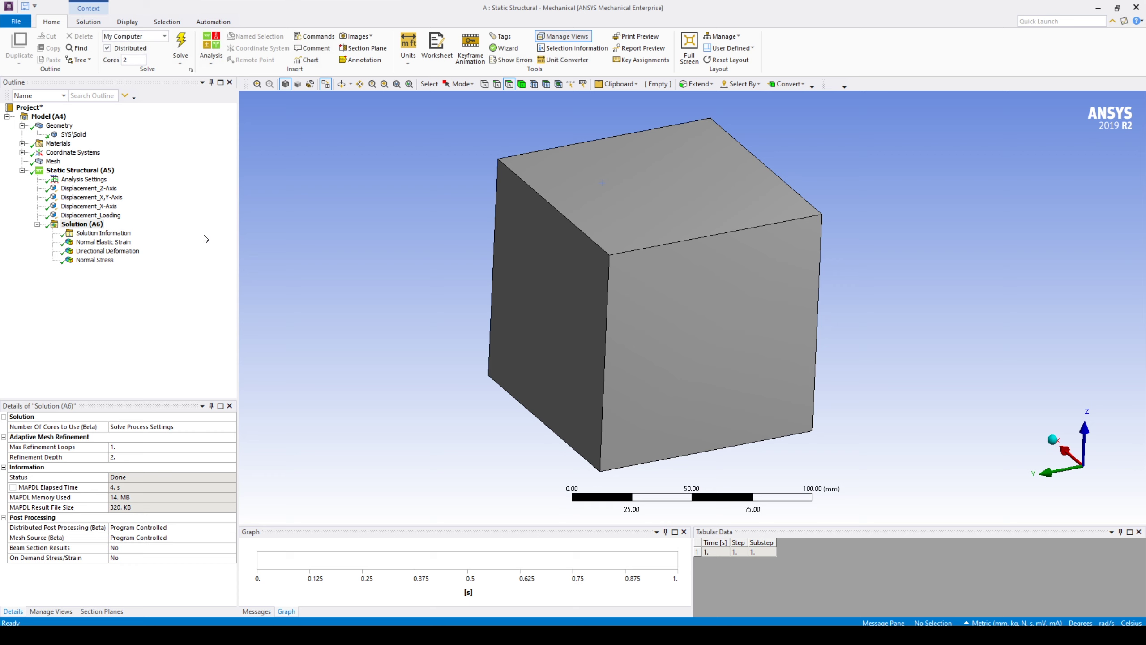
click(128, 252)
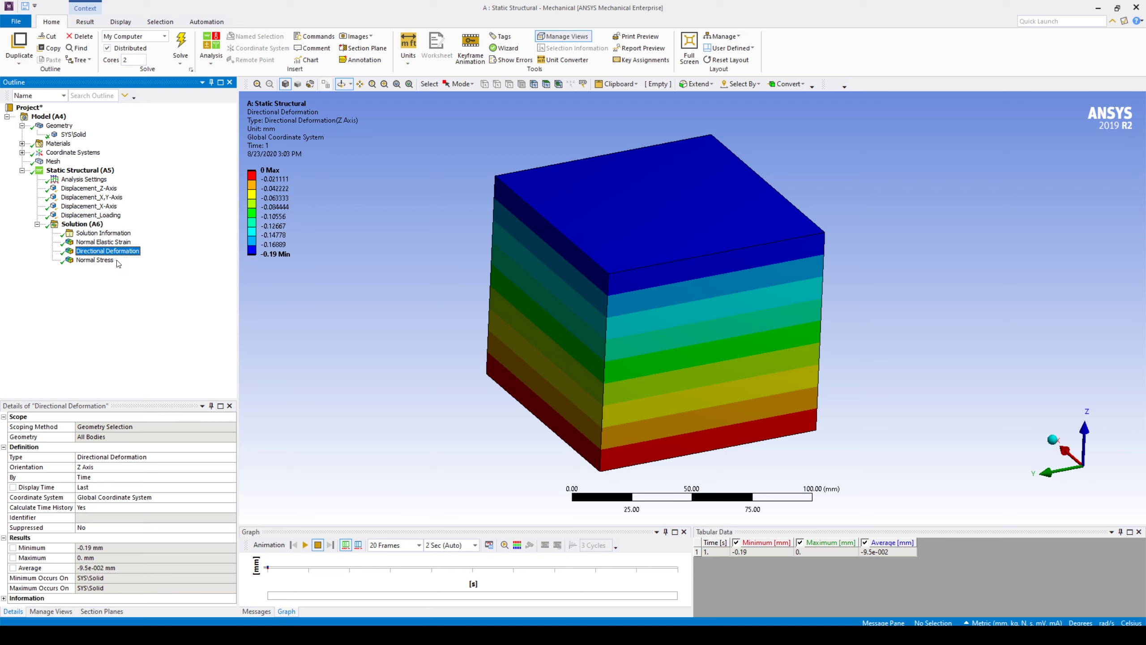
Review the -0.0019 Z normal strain and -44.09 MPa Z normal stress, then close Mechanical
click(104, 243)
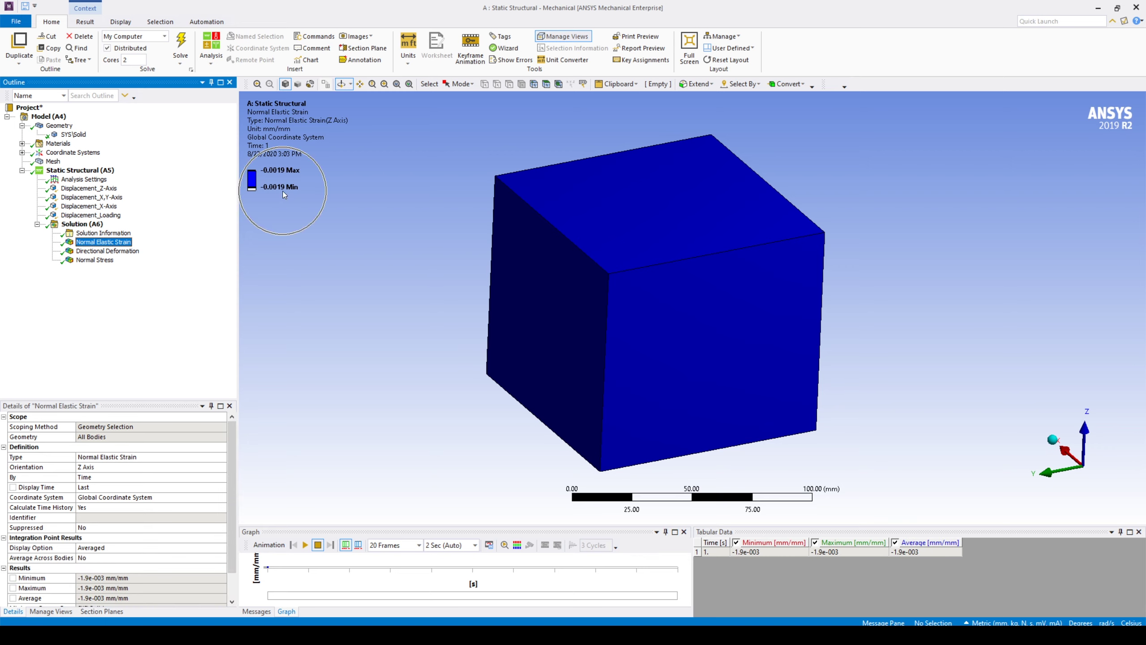
click(278, 193)
click(278, 193)
click(95, 260)
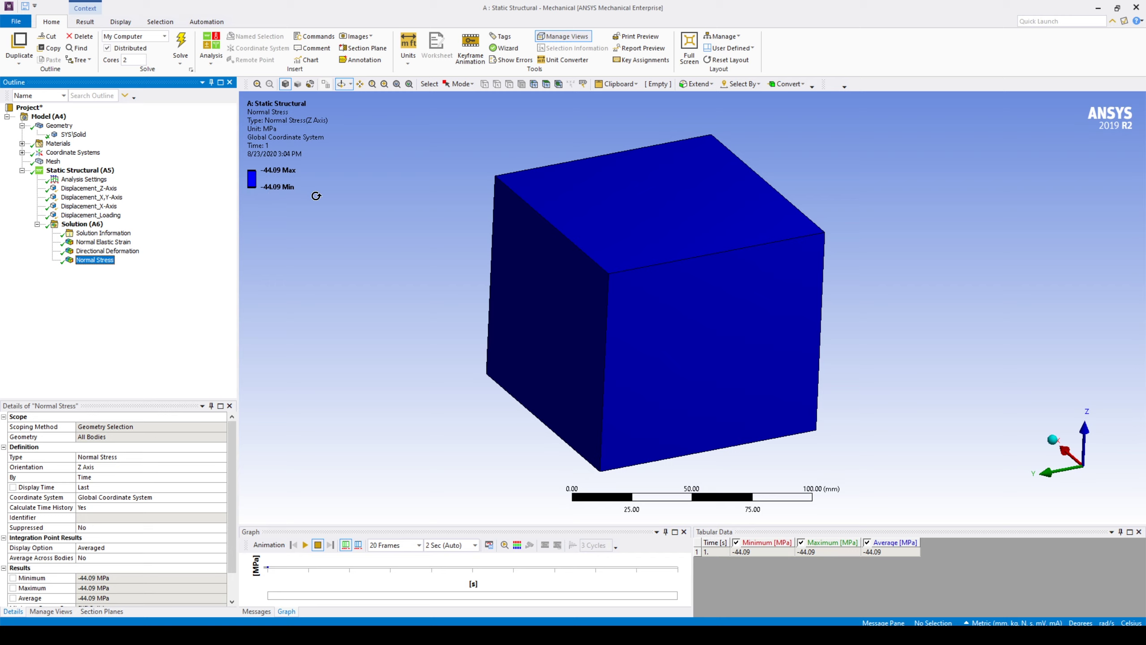
click(1136, 7)
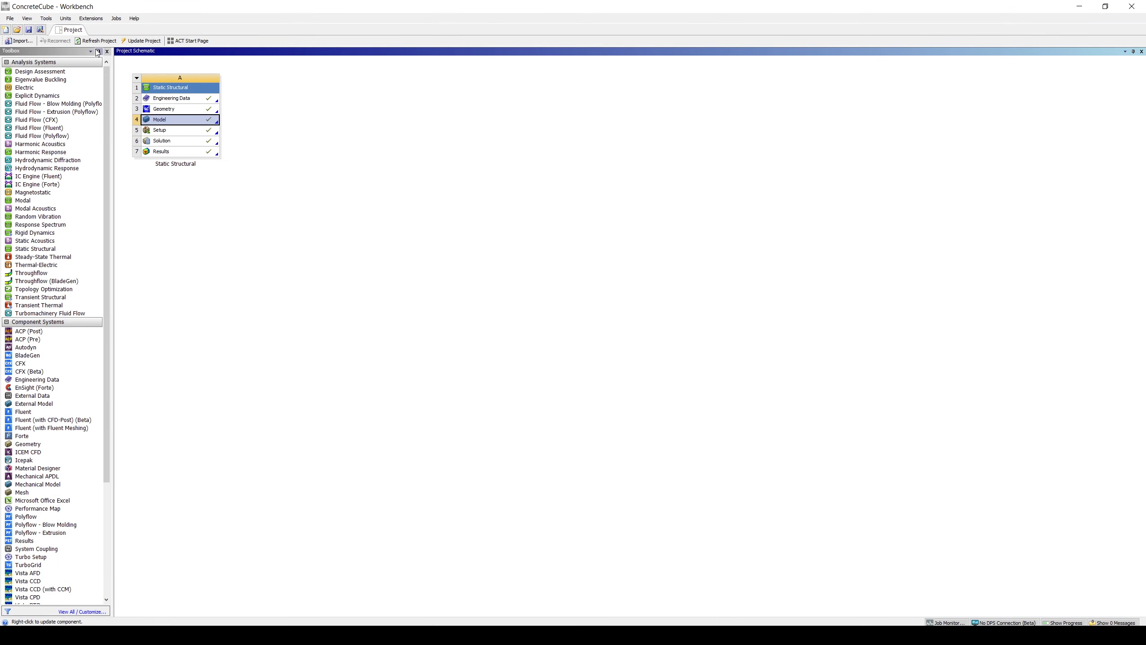
Save the project, add a standalone Mechanical APDL system (B), and launch Mechanical APDL
click(29, 30)
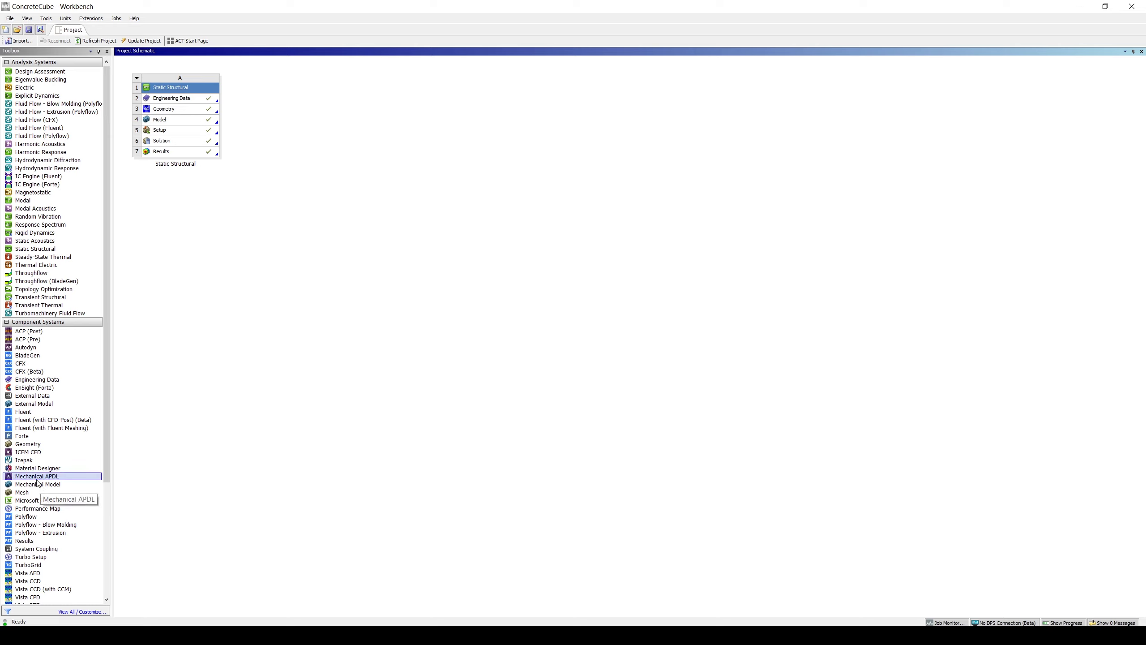
drag(38, 482, 297, 129)
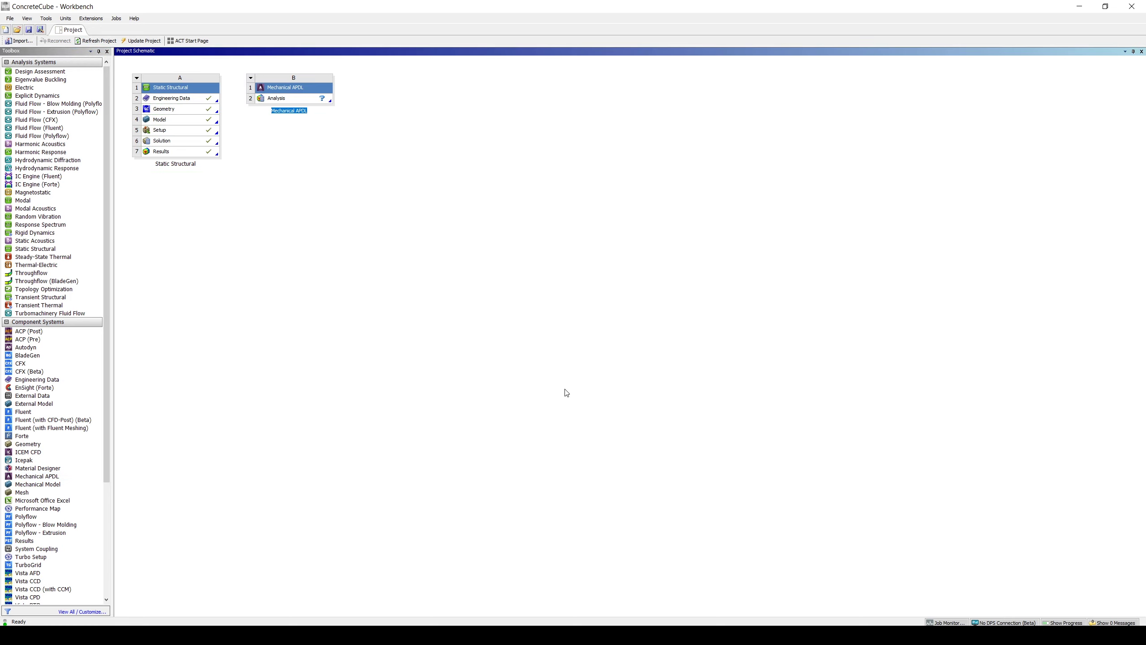
click(309, 101)
right_click(309, 100)
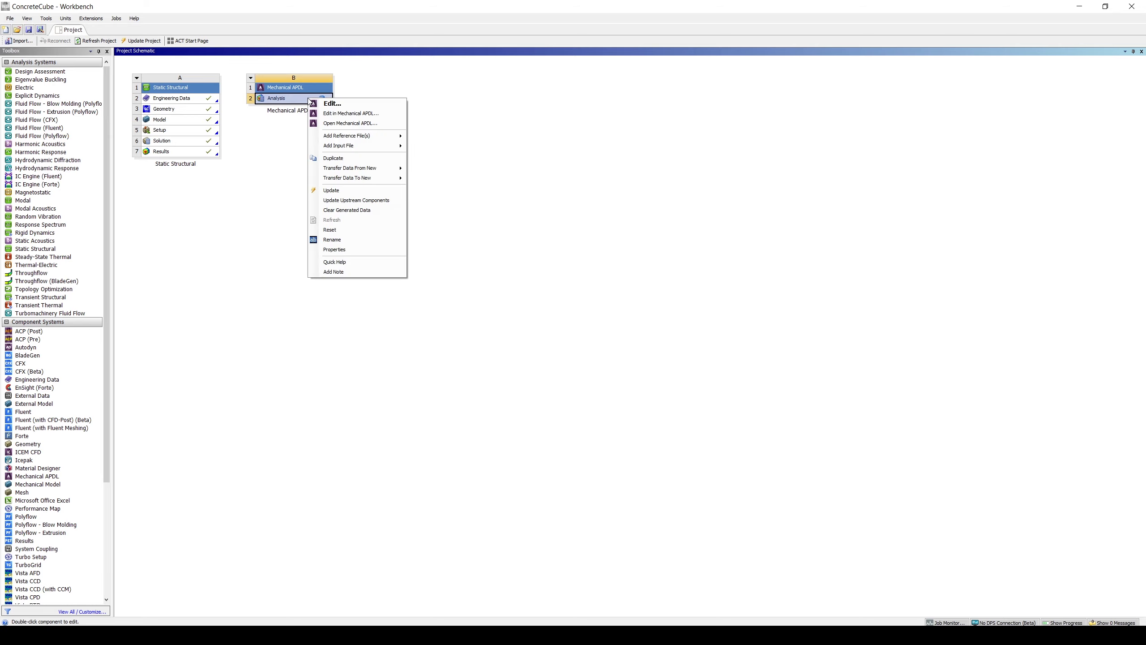
click(364, 123)
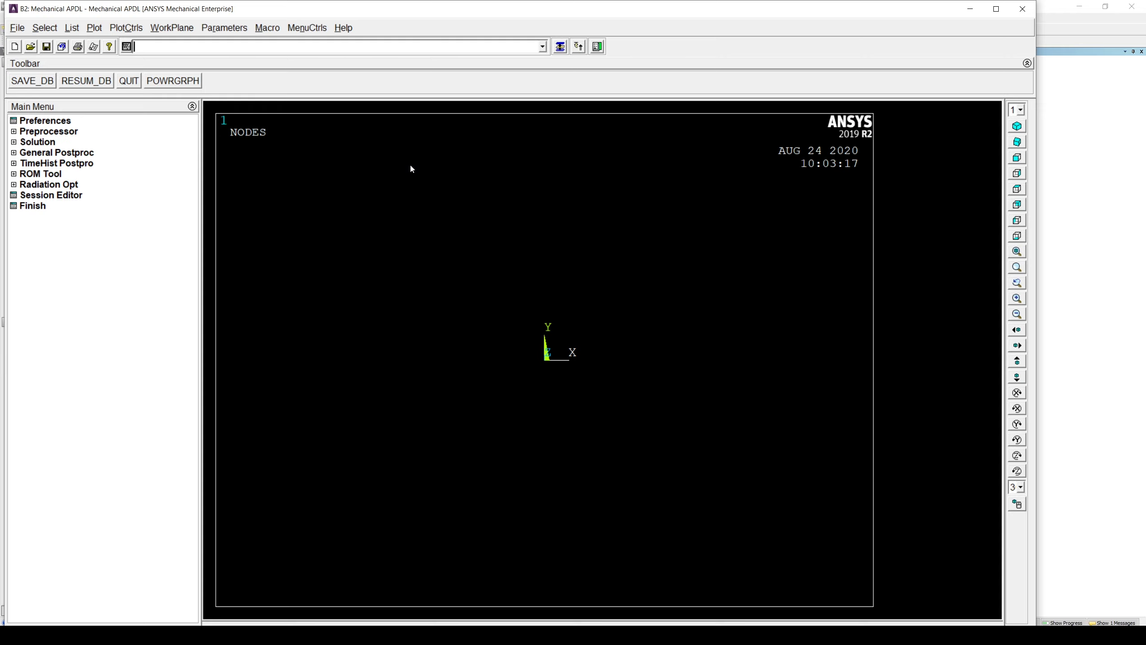
Set General Postproc to read all items from file.rst in the SYS\MECH folder
click(14, 152)
click(66, 165)
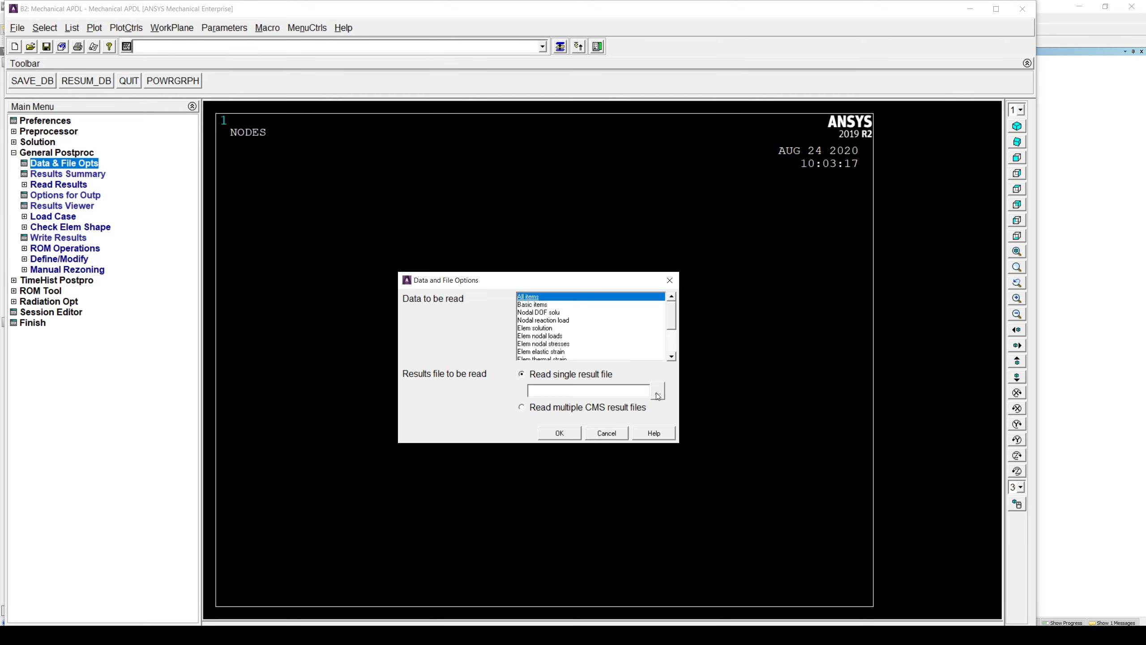
click(657, 392)
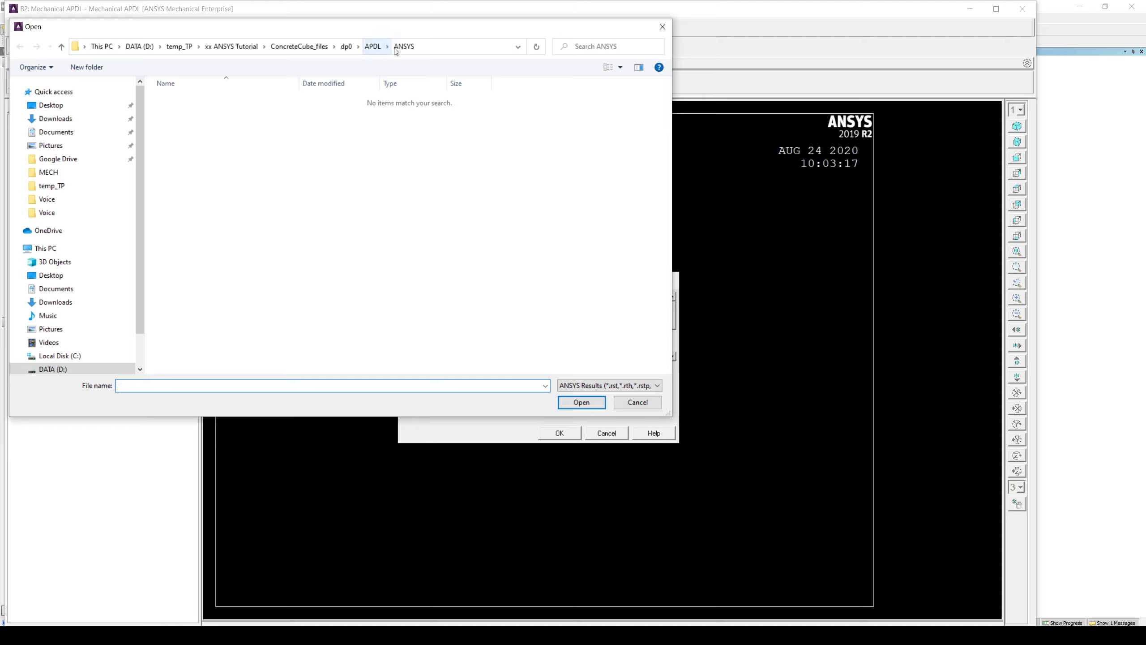
click(346, 47)
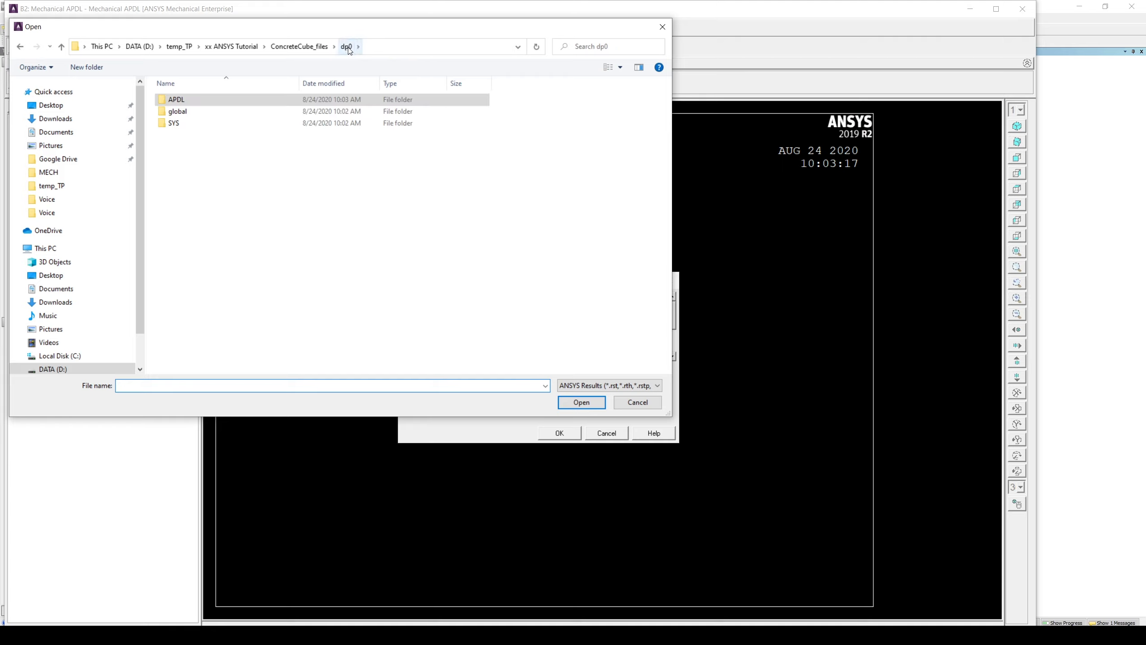
double_click(181, 123)
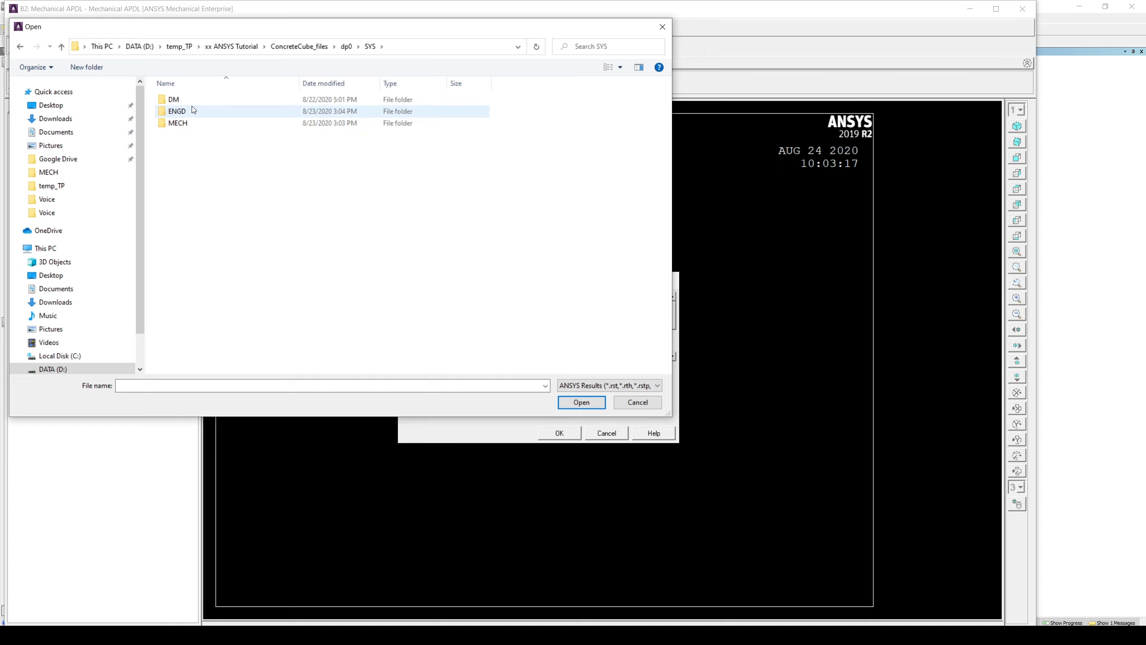
double_click(185, 122)
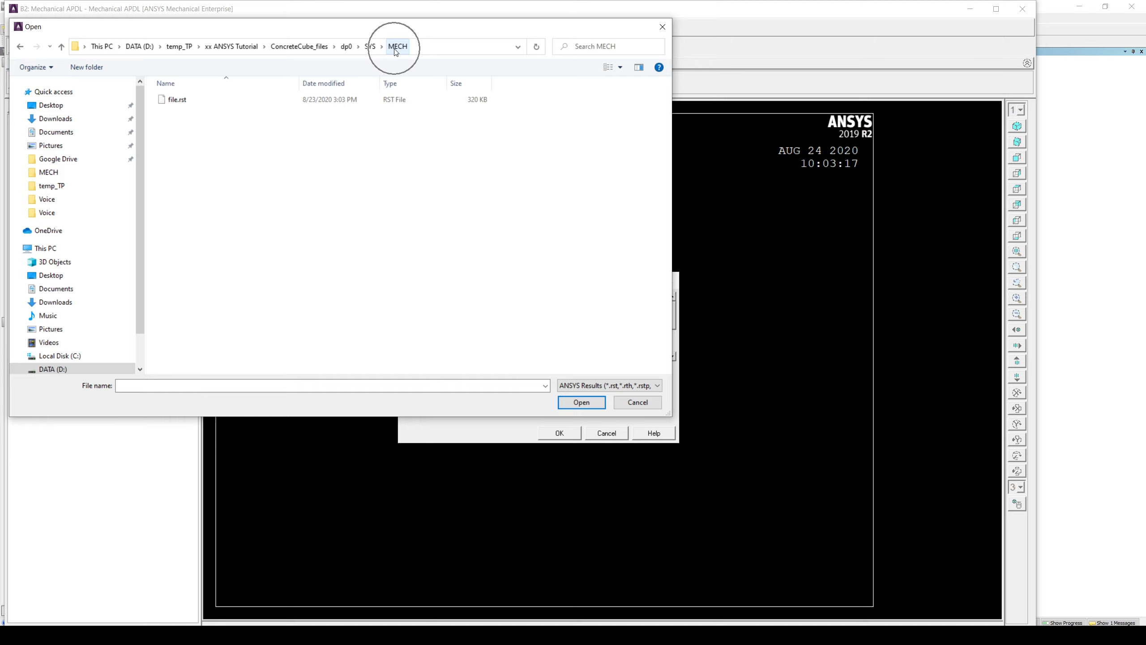
click(183, 102)
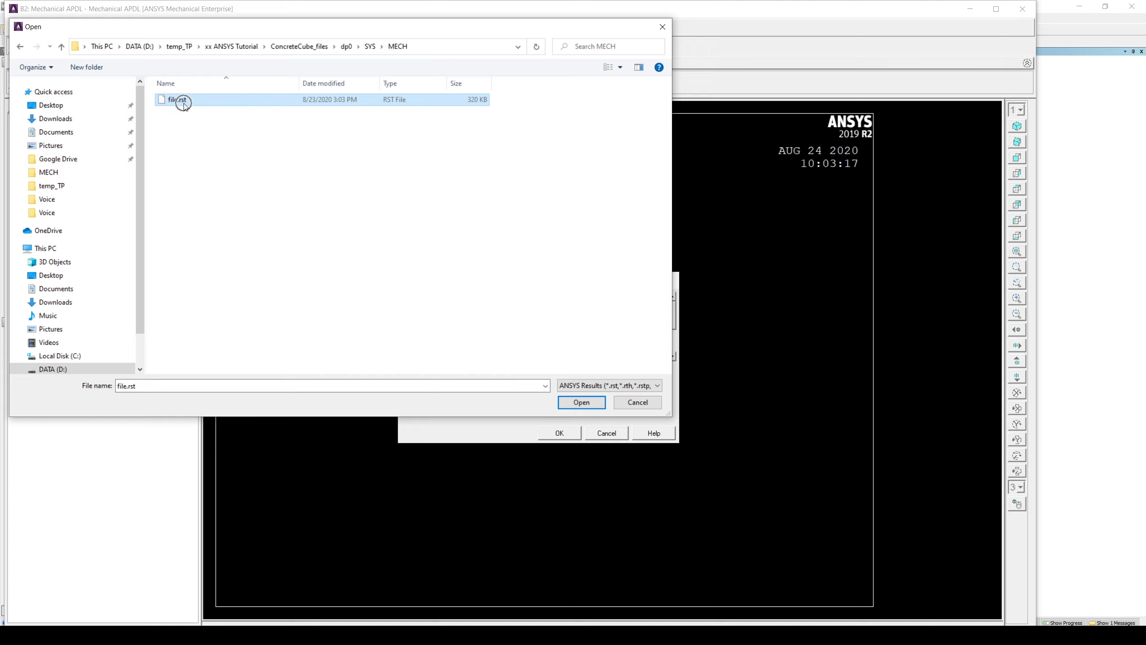
click(581, 404)
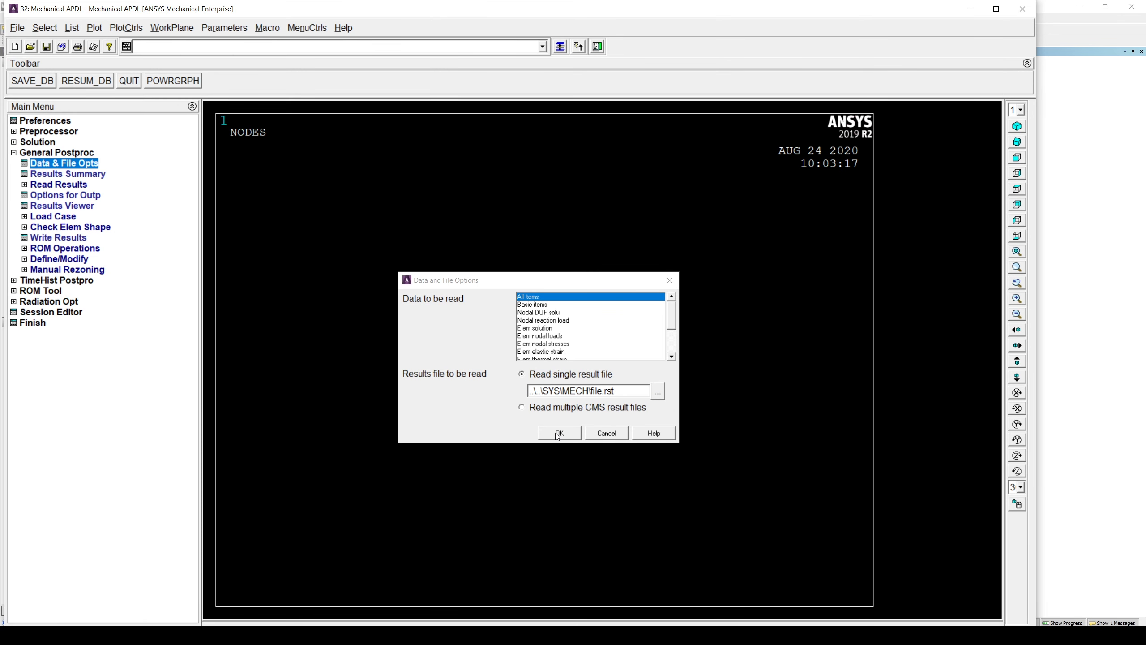
click(559, 433)
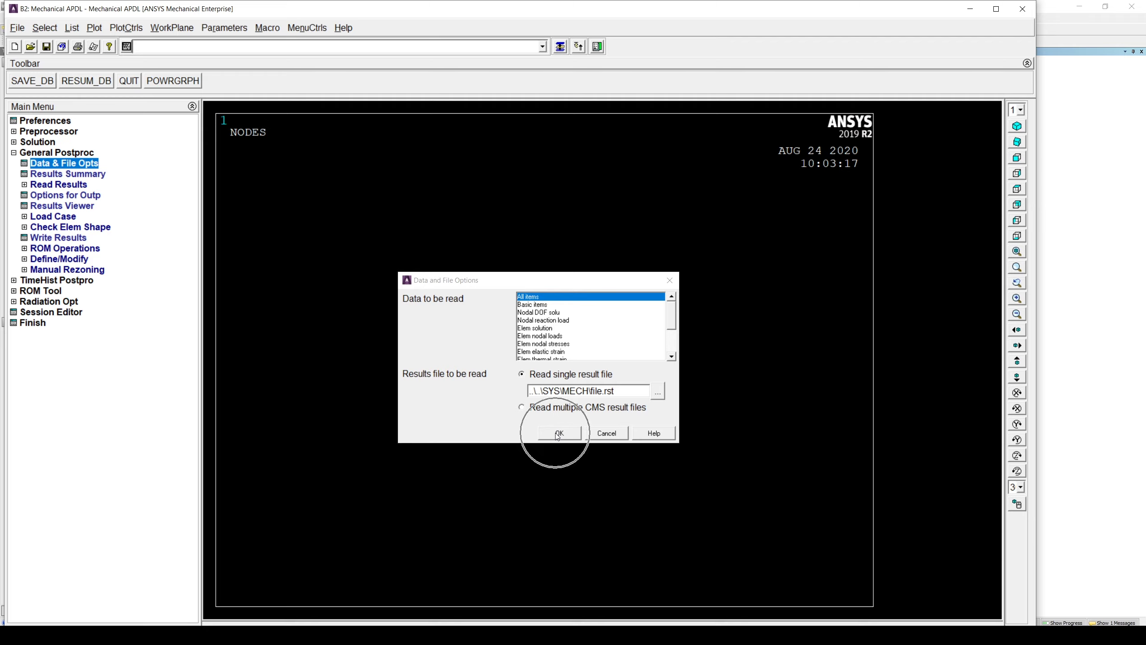
Review the results summary listing, then read in the last result set at time 1.0
click(76, 176)
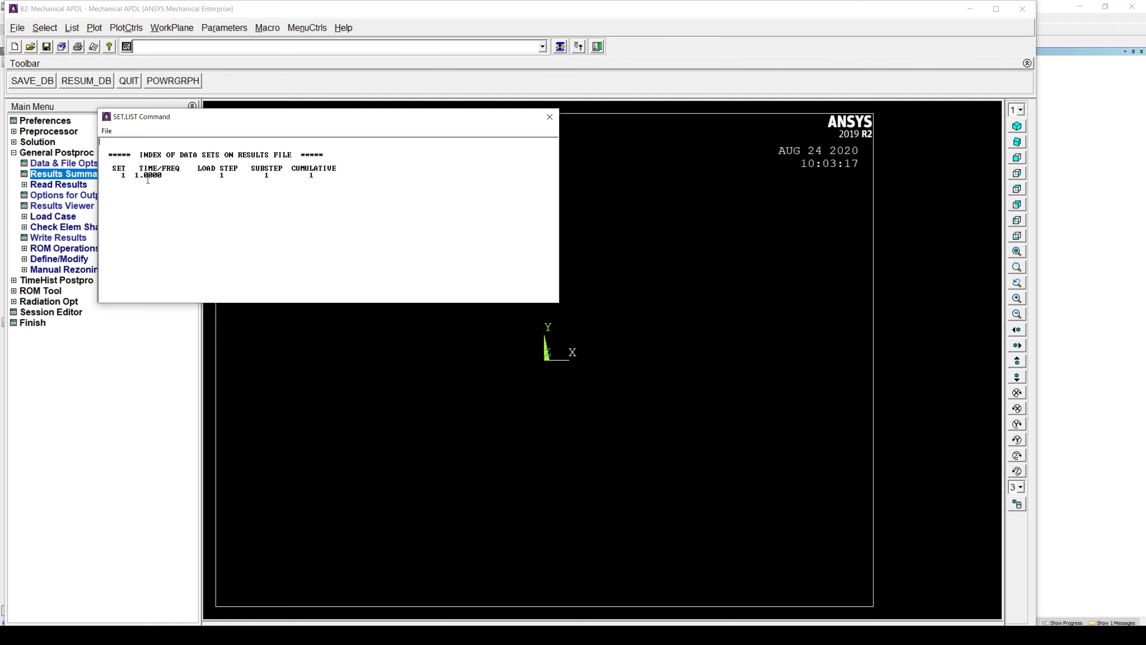
click(550, 116)
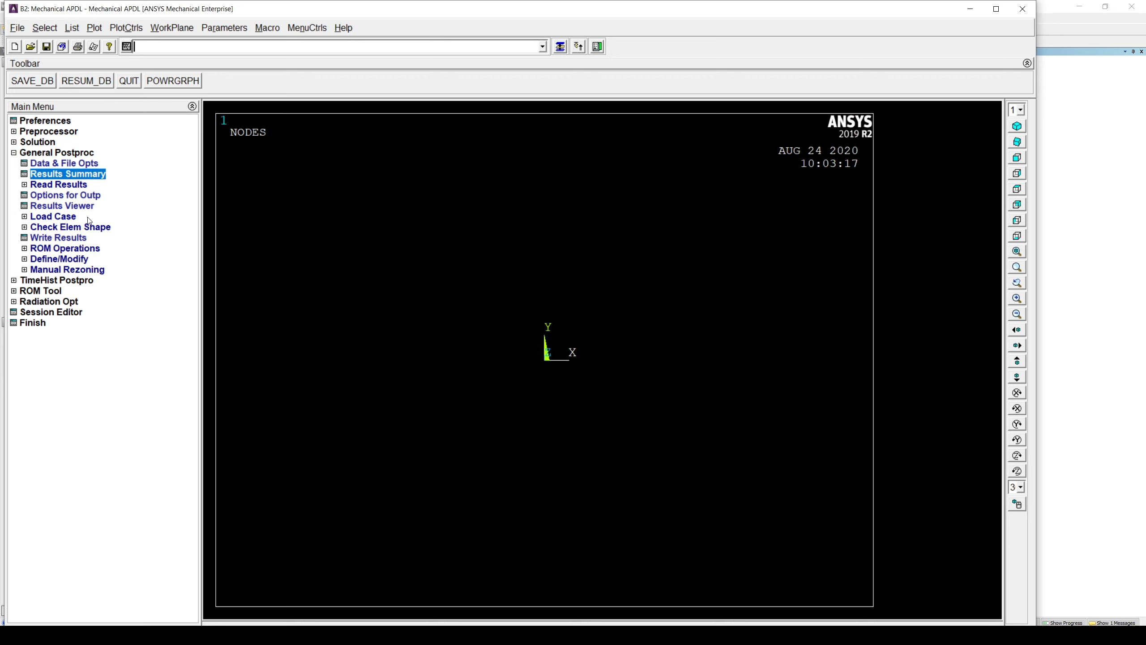
click(24, 186)
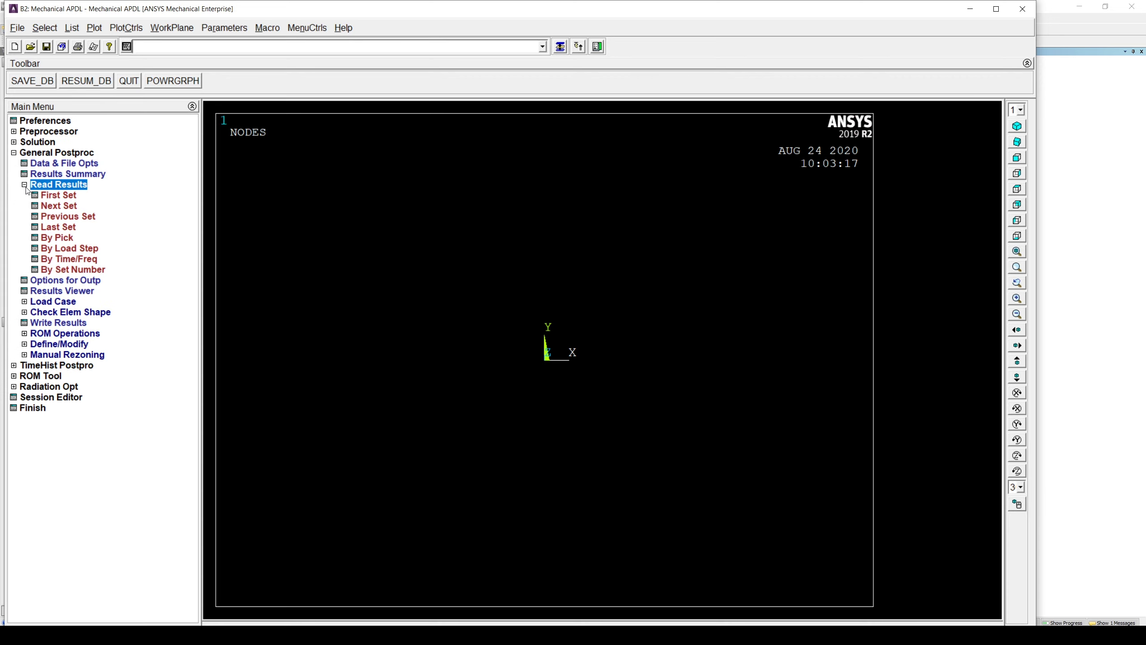
click(68, 228)
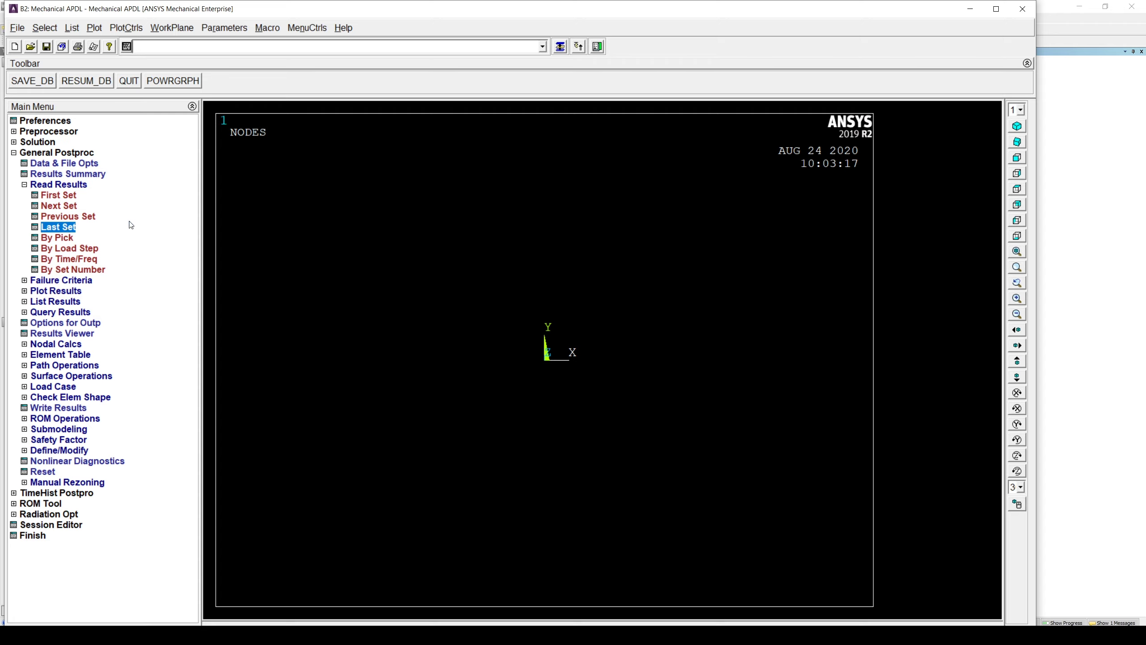
In the Preprocessor, multi-plot the concrete cube and show it in isometric view
click(14, 131)
click(100, 29)
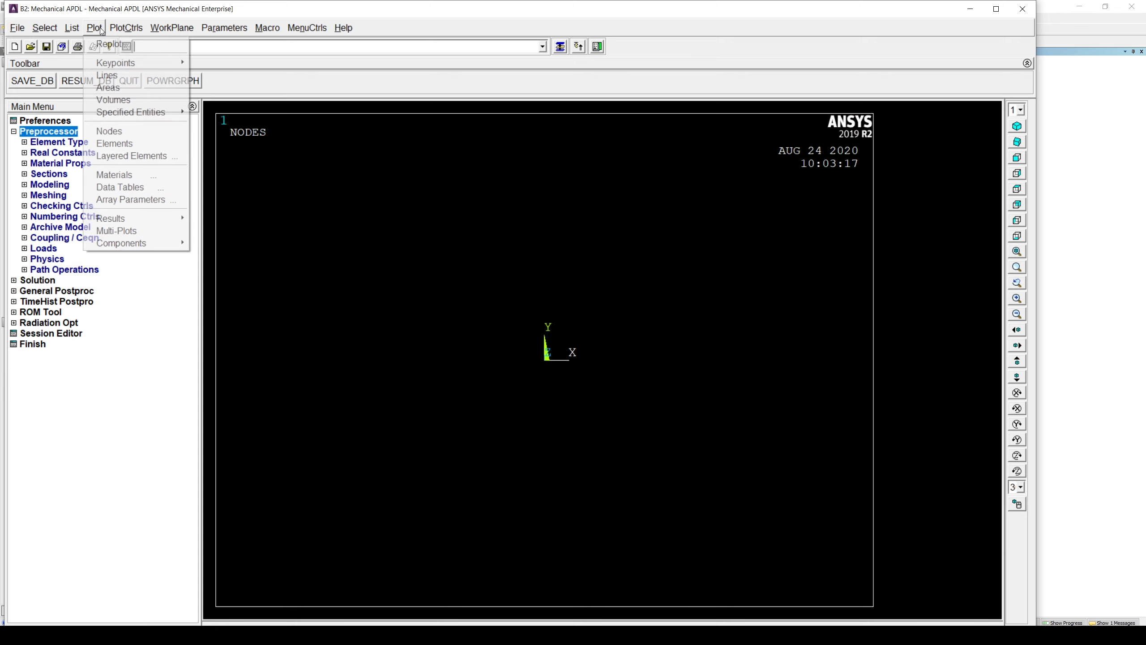
click(134, 230)
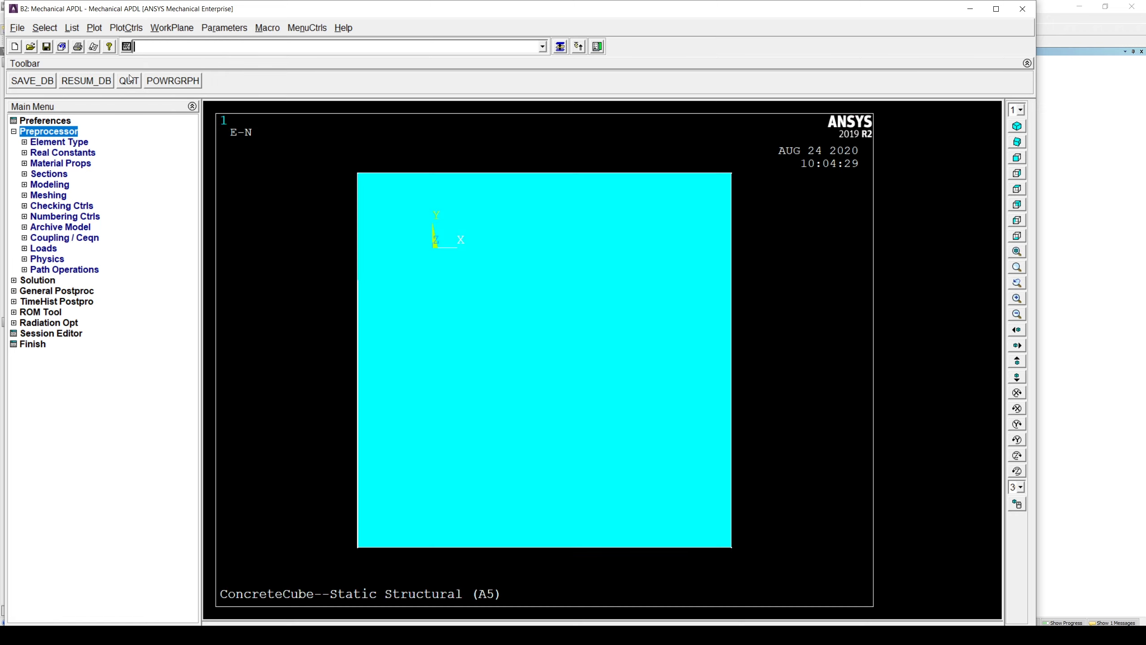
click(62, 47)
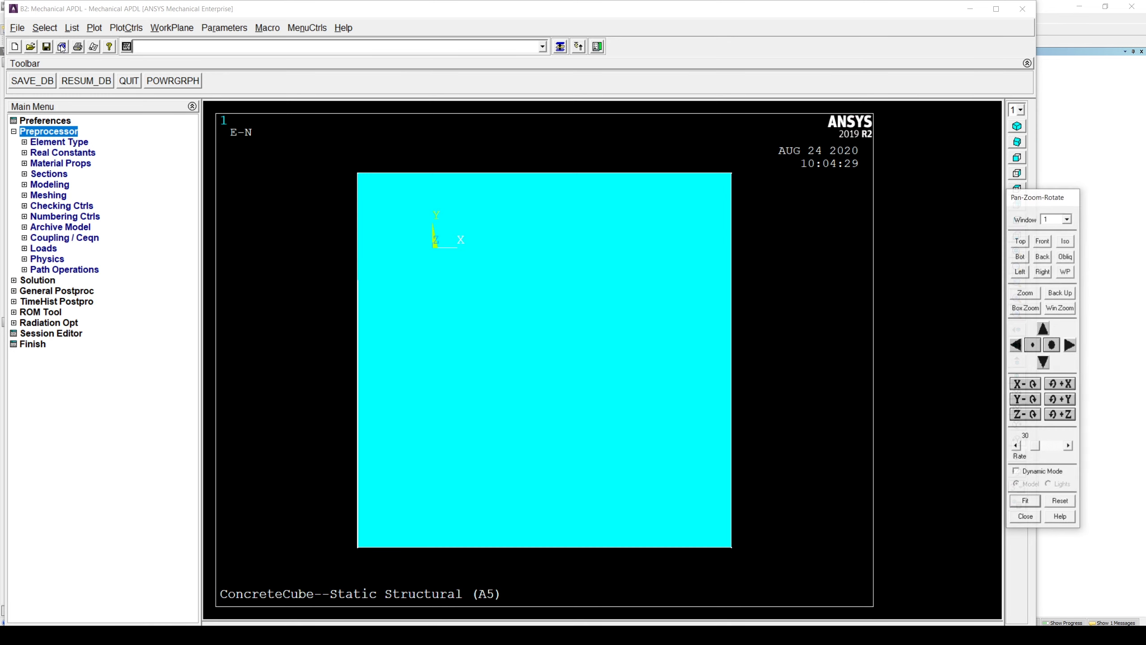
click(1066, 241)
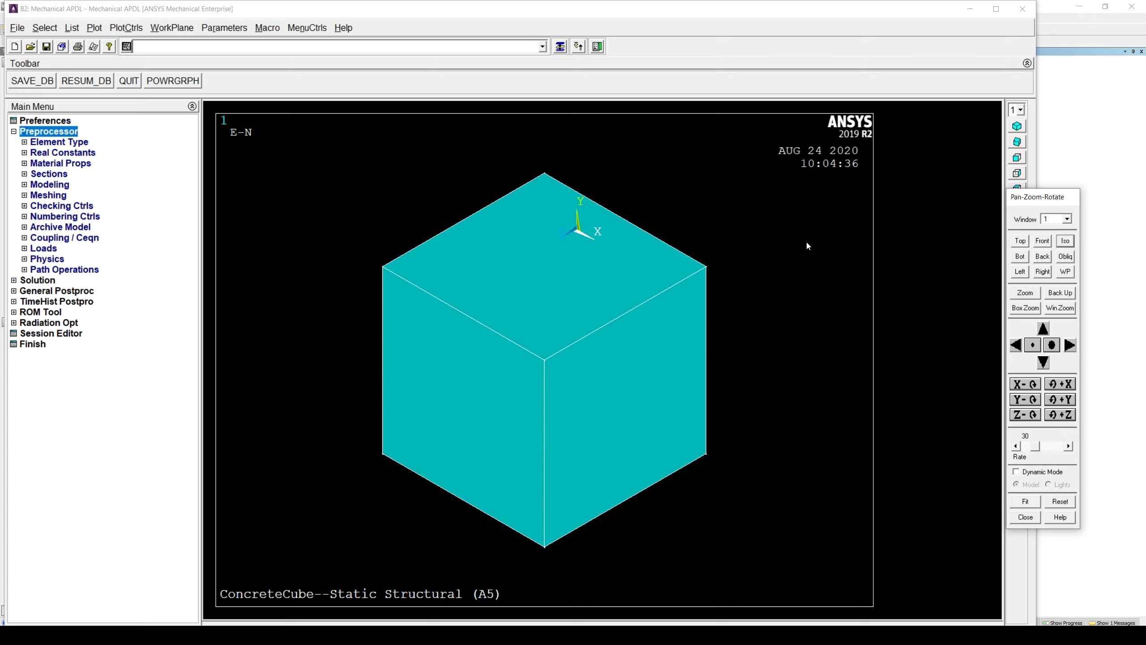
Submit the comment '! APDL command begins here' with corrected lowercase wording
click(415, 49)
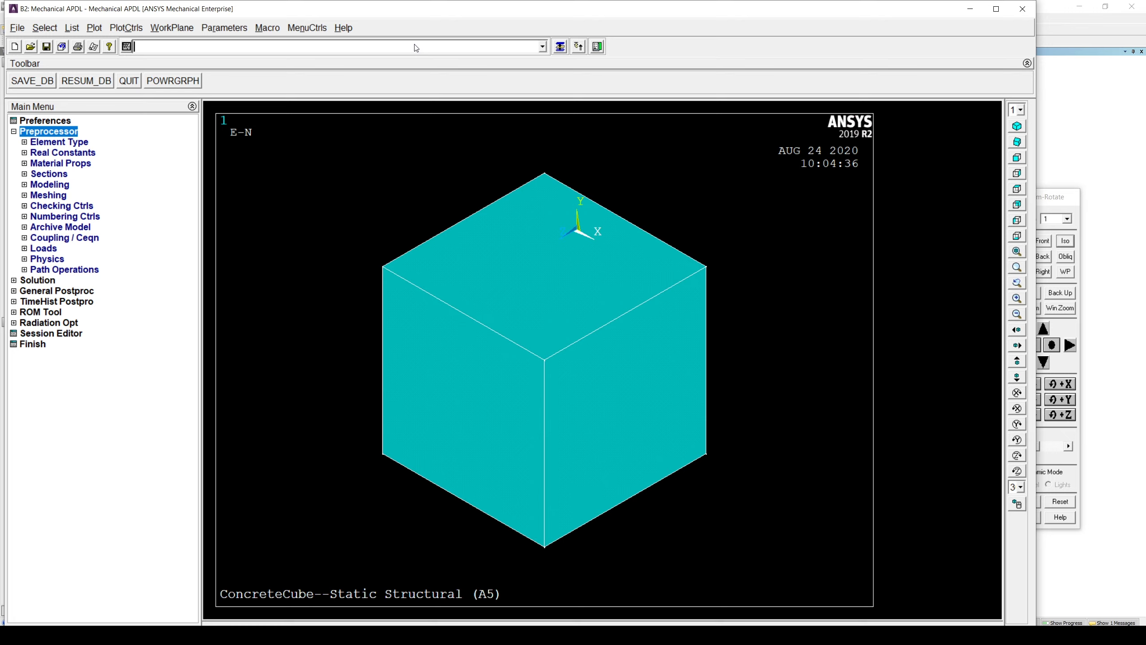
text(APDL Command)
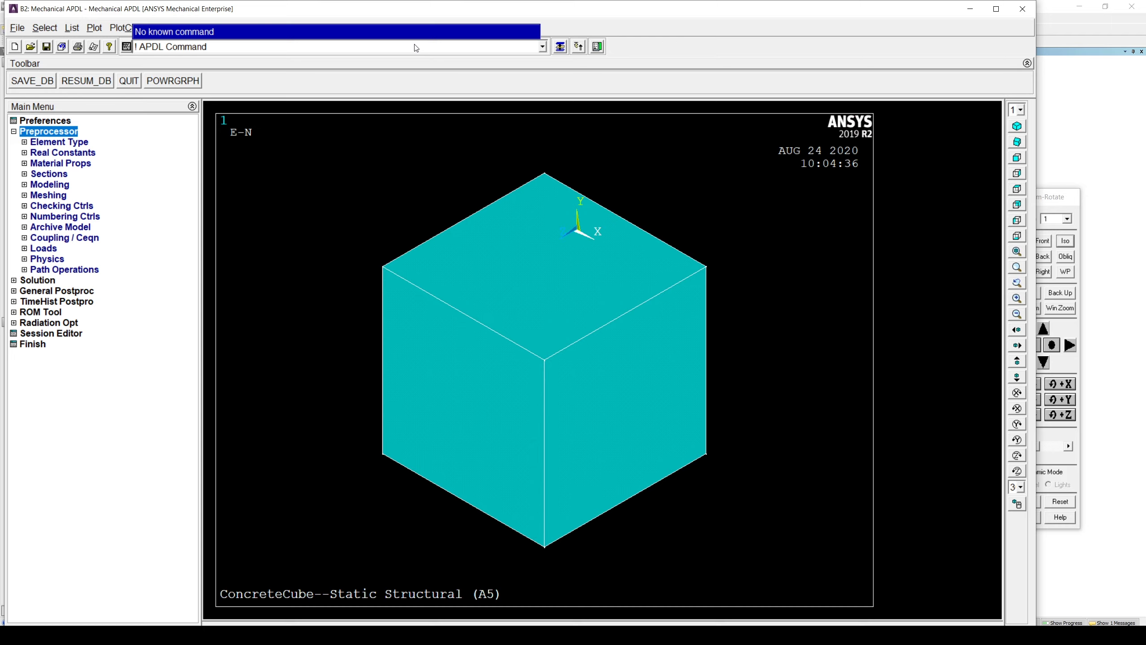
text( Begin heres)
key(Left)
key(Left)
key(Left)
key(Left)
key(BackSpace)
text(b)
key(Right)
key(BackSpace)
text(c)
key(ctrl+a)
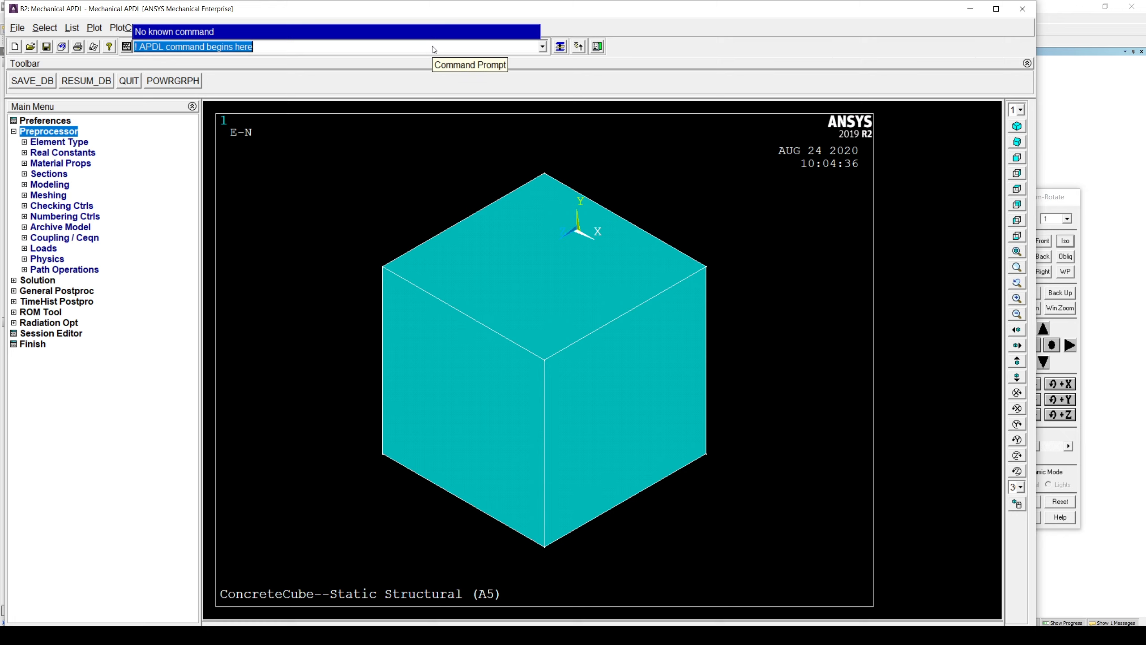
click(434, 49)
key(Return)
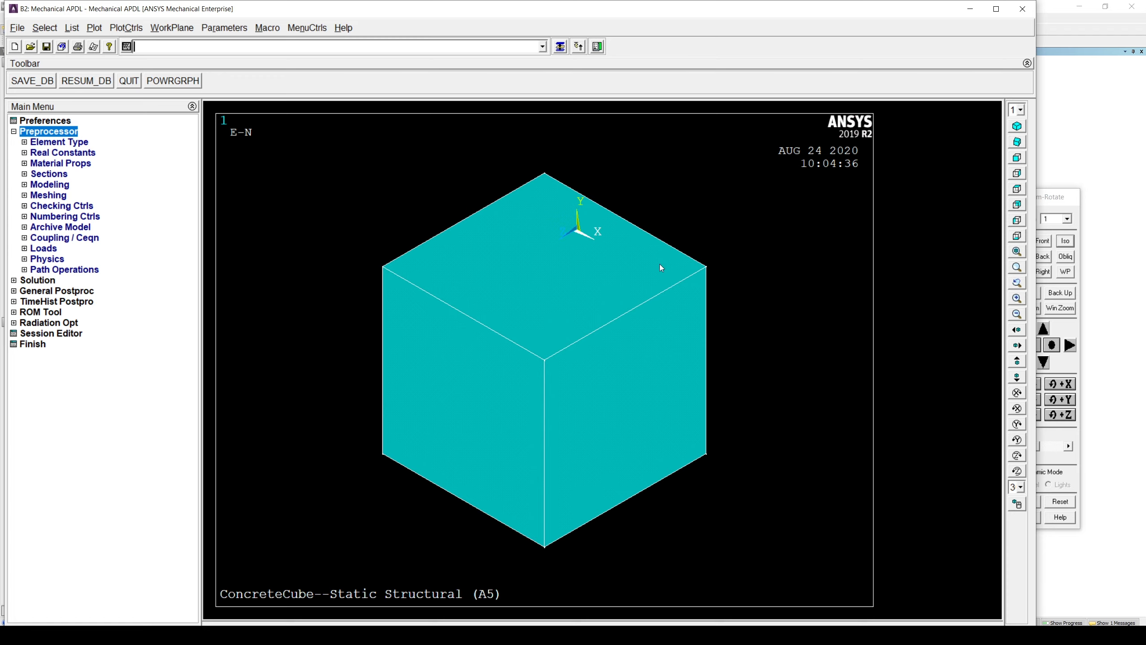
Add element type 9991 as the SOLID65 'concret 65' element beside SOLID185
click(25, 143)
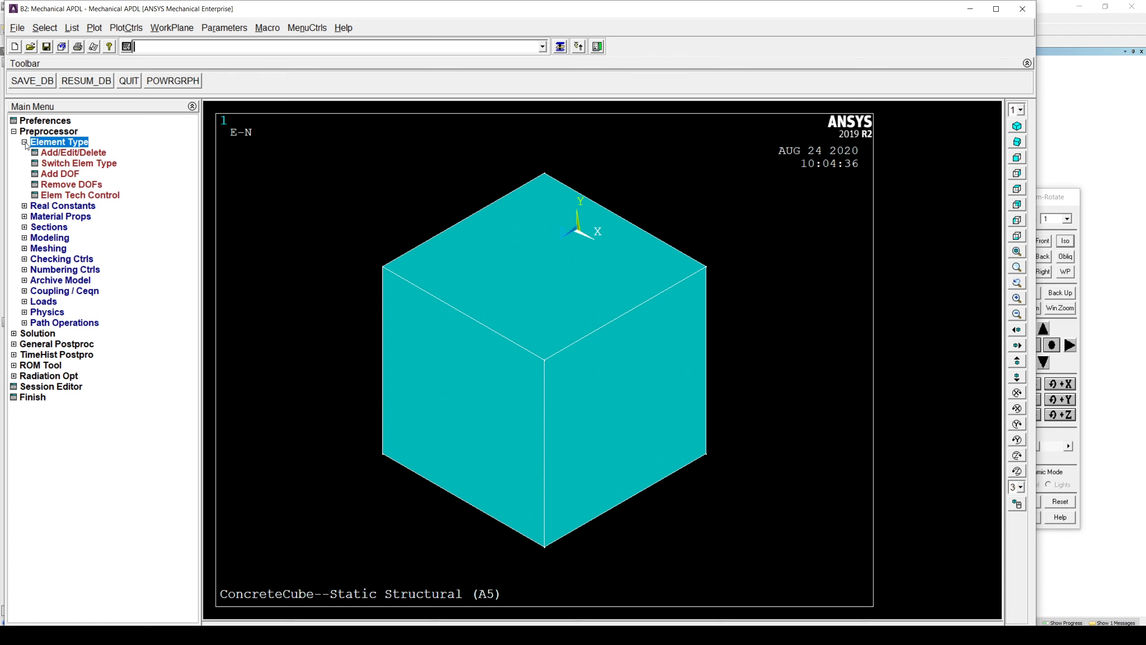
click(97, 153)
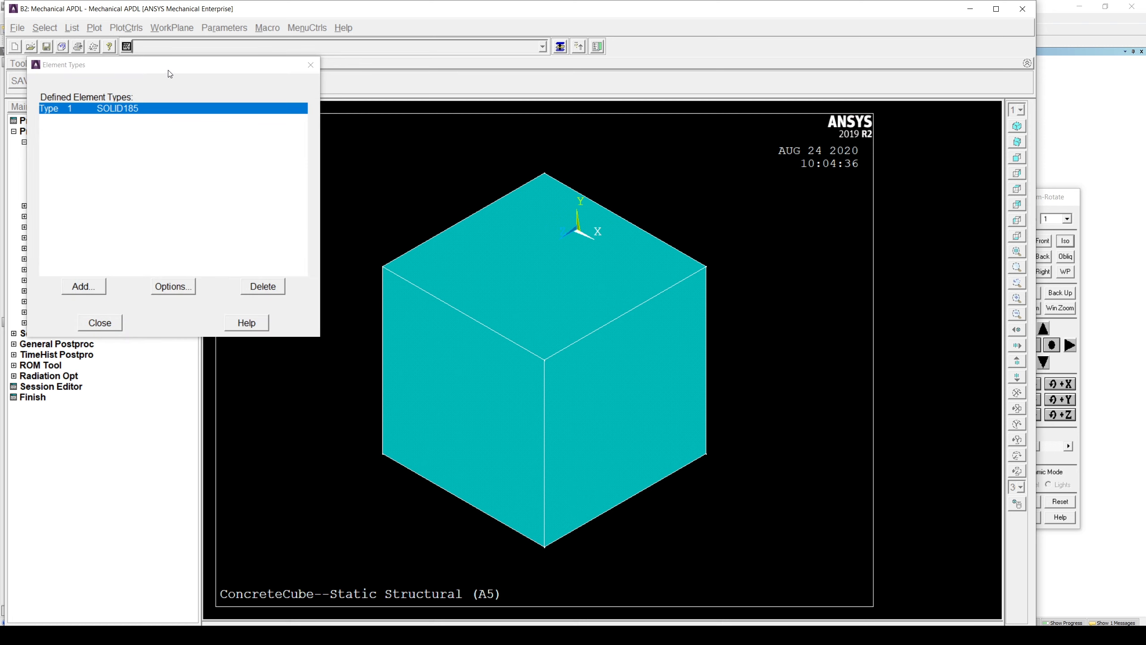
drag(173, 67, 429, 81)
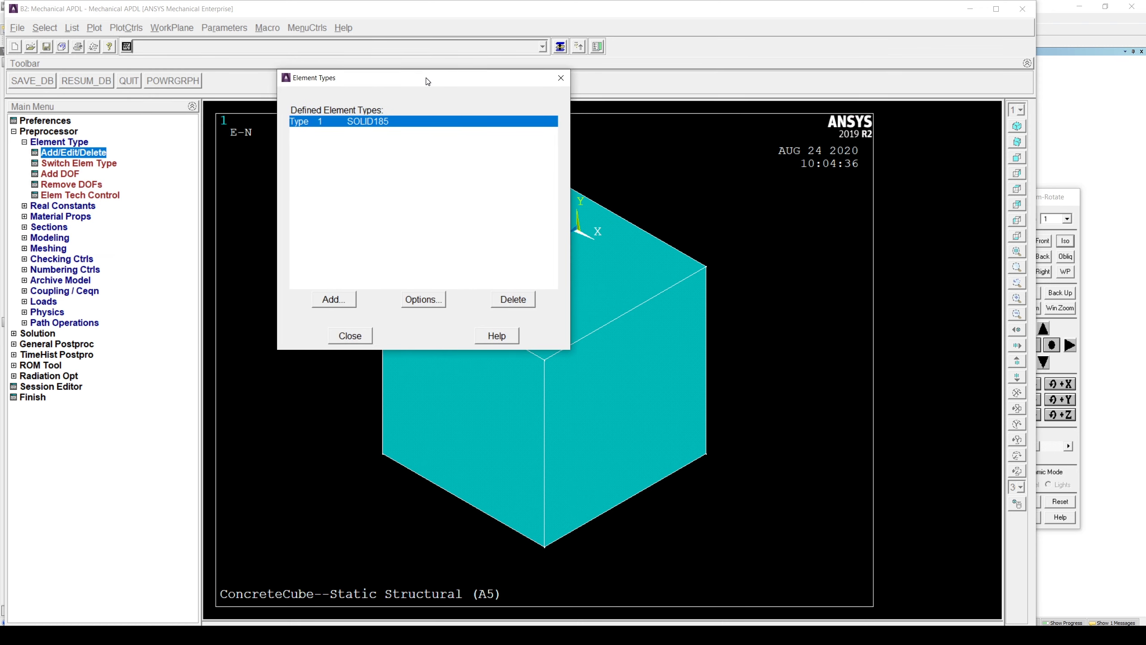
click(337, 300)
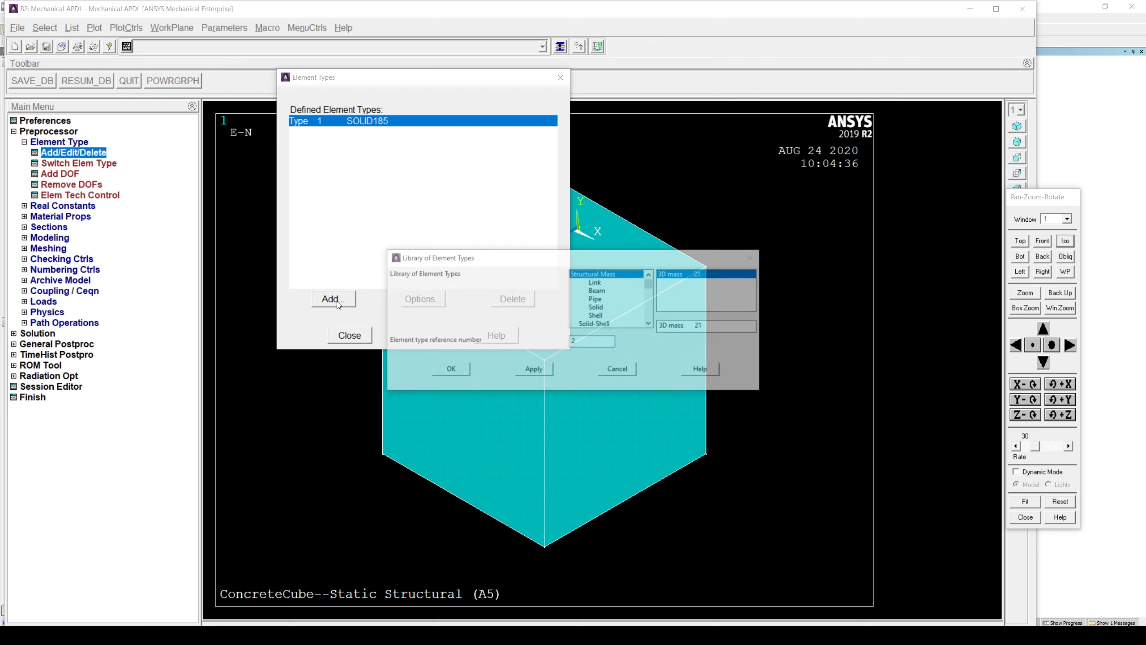
click(605, 308)
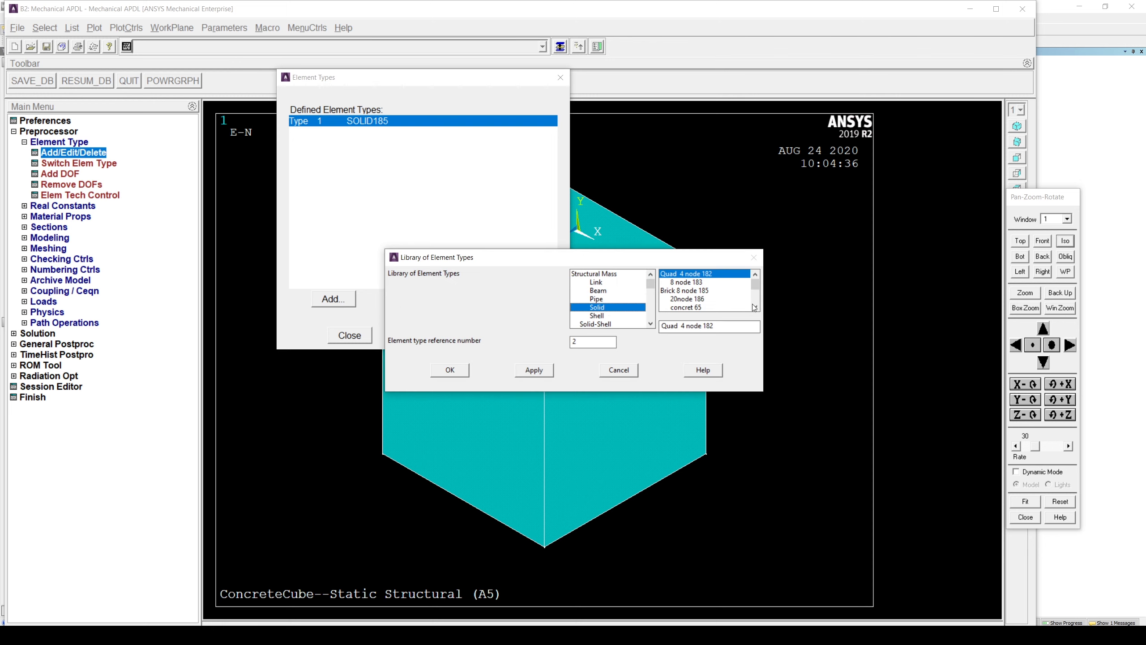
click(757, 308)
click(756, 309)
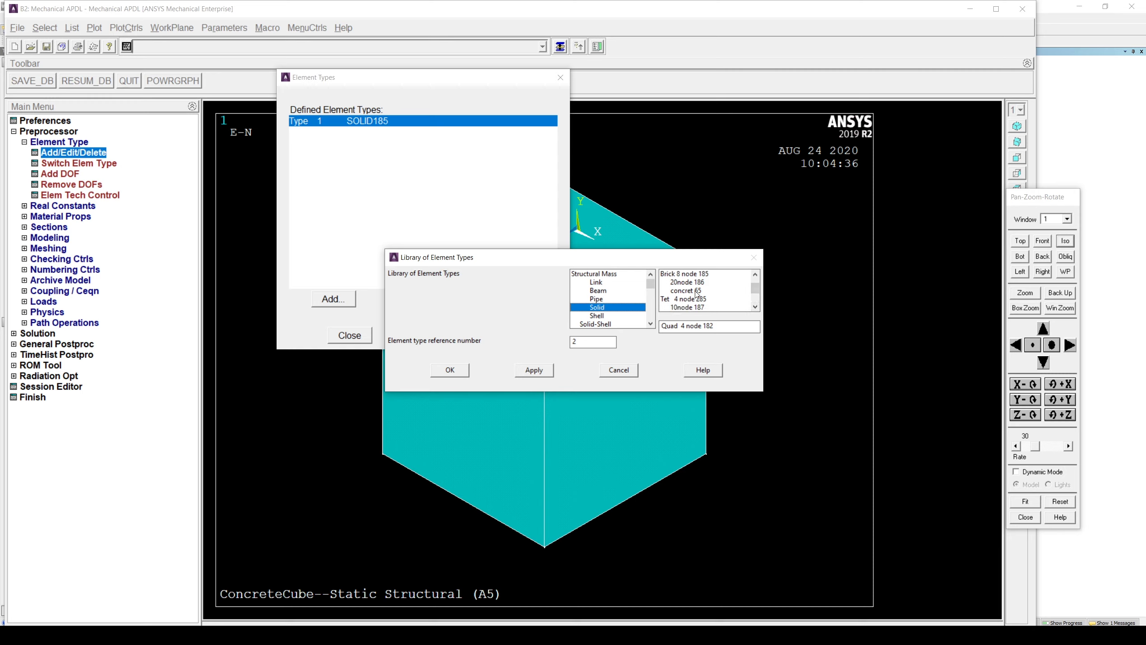
click(696, 291)
key(Tab)
text(9991)
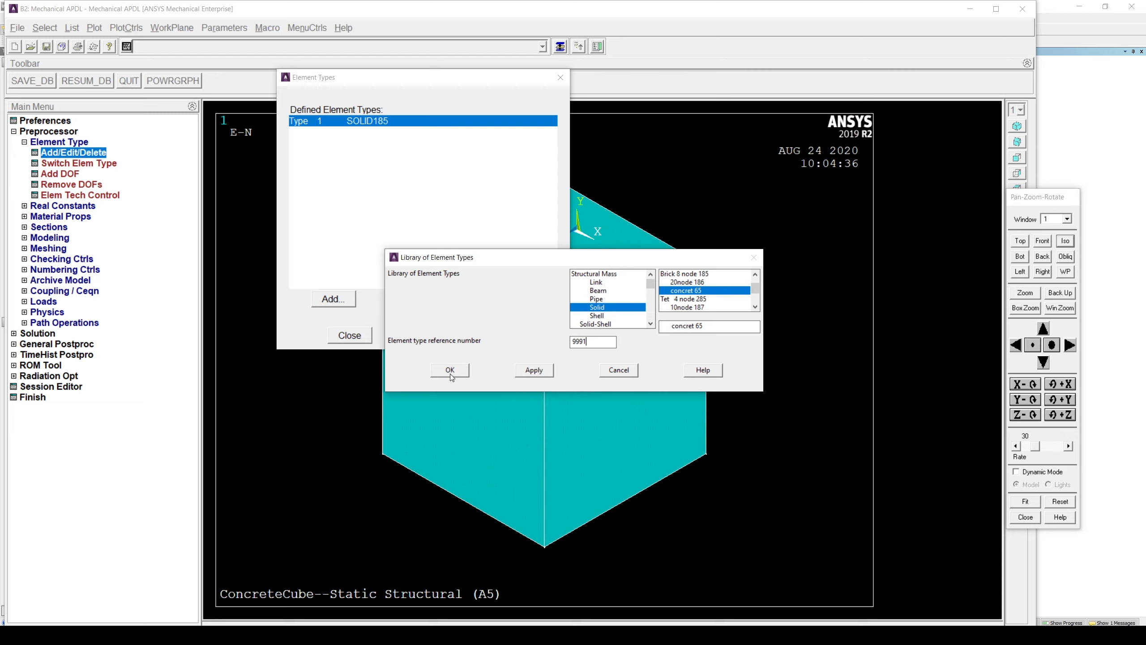
click(450, 370)
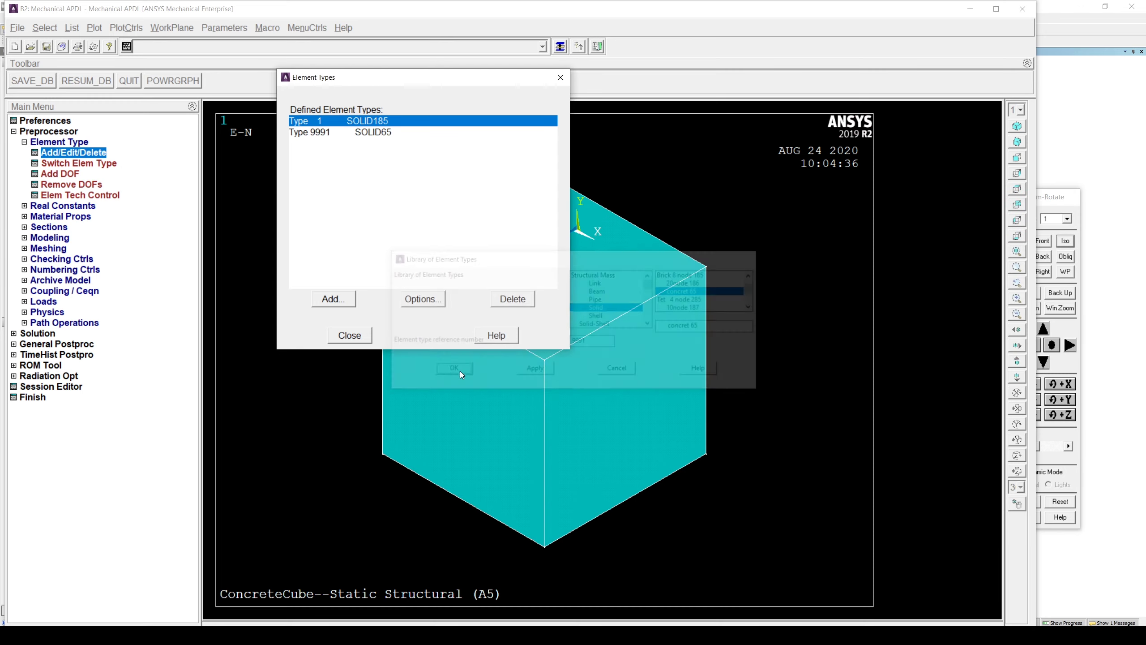
click(350, 335)
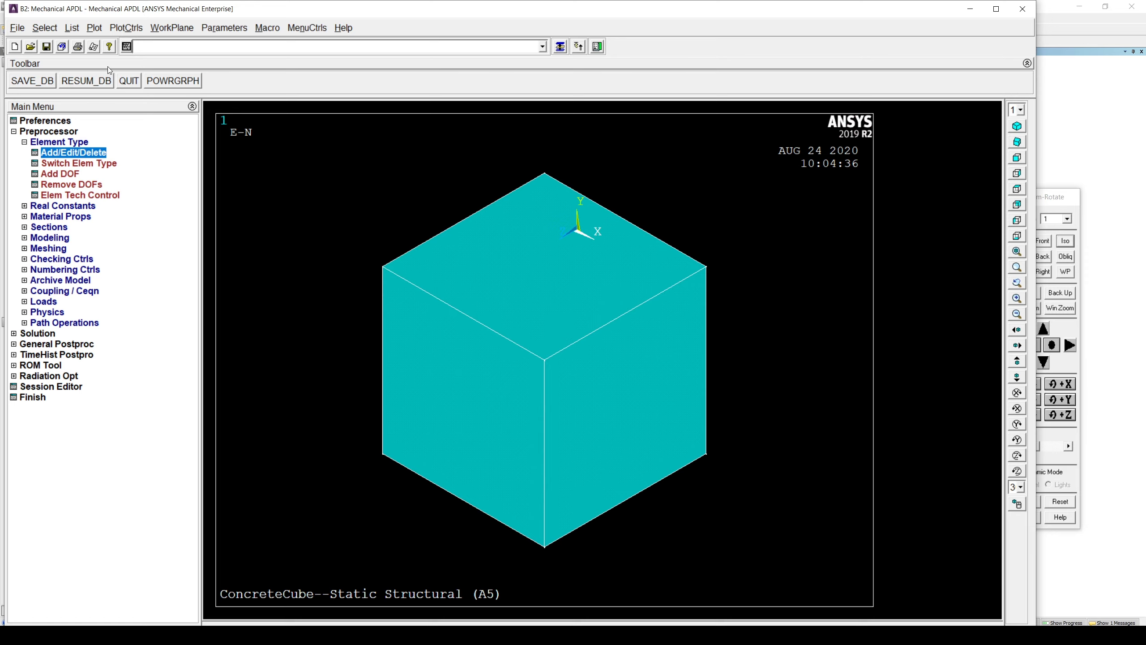
Open the session log file and highlight the ET,9991,SOLID65 line at its end
click(72, 28)
mouse_move(83, 44)
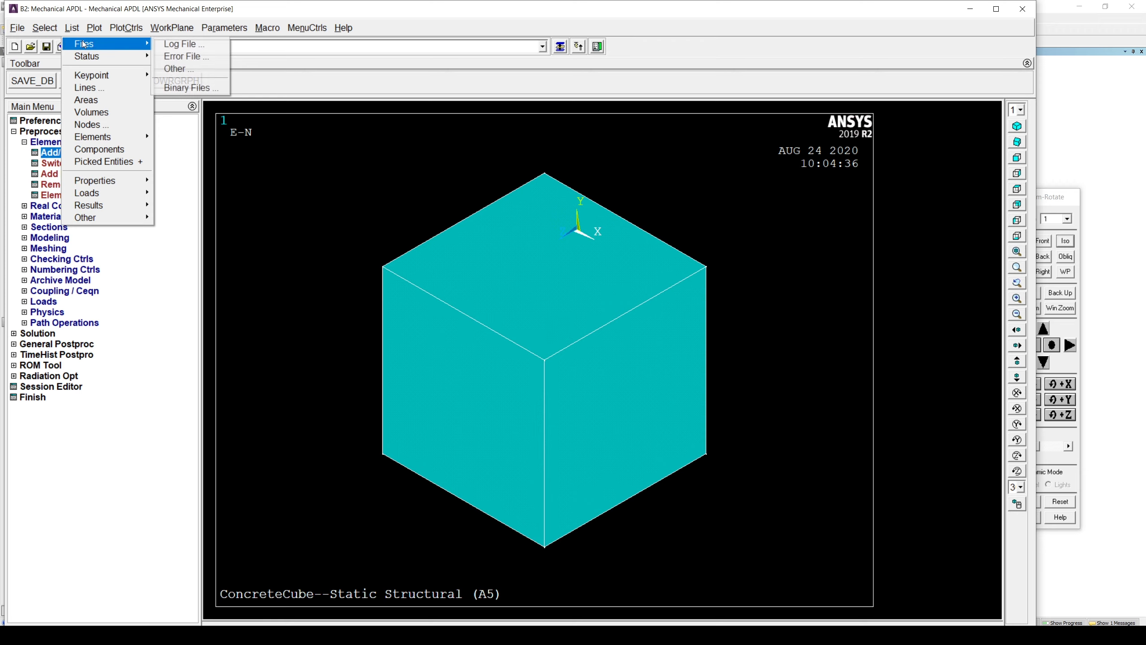
click(197, 45)
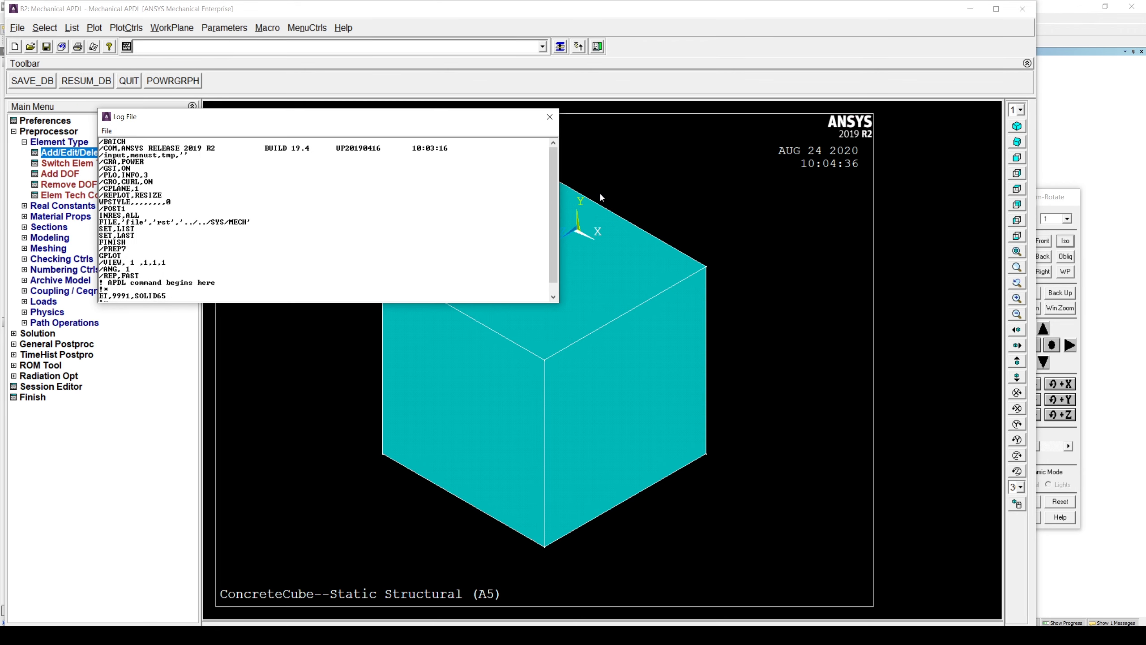
scroll(441, 241, down, 1)
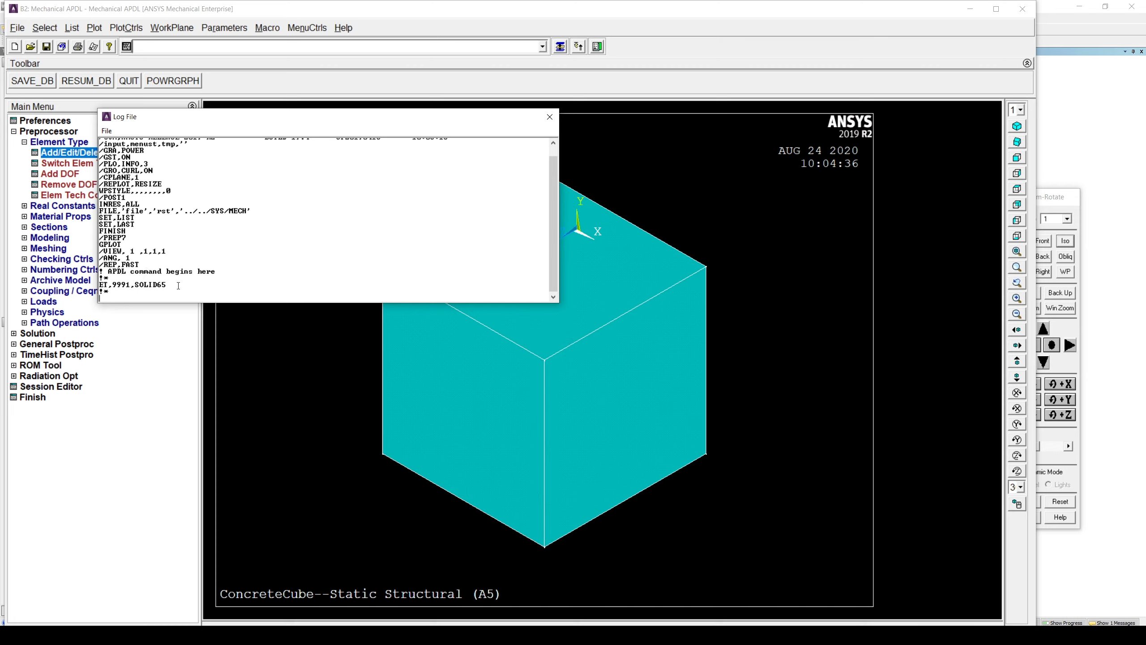
drag(178, 286, 102, 286)
key(ctrl+c)
Paste the ET,9991,SOLID65 command into EditPlus's Noname1 document
key(alt+Tab)
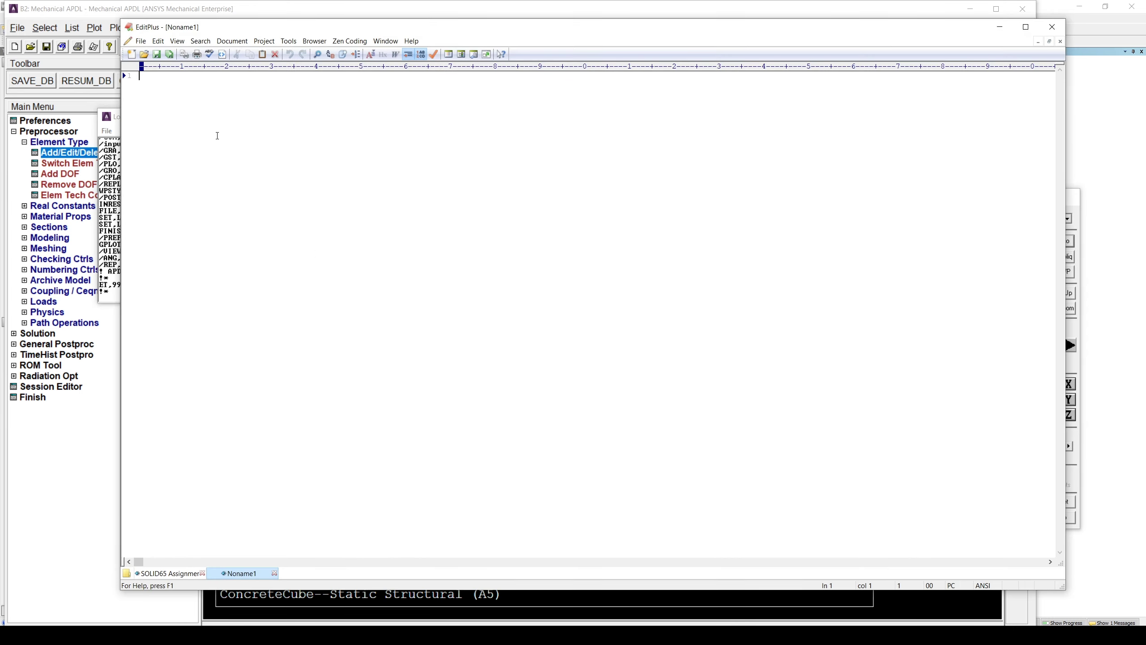
key(ctrl+v)
Close the log and create a new material model with ID 9991
click(110, 185)
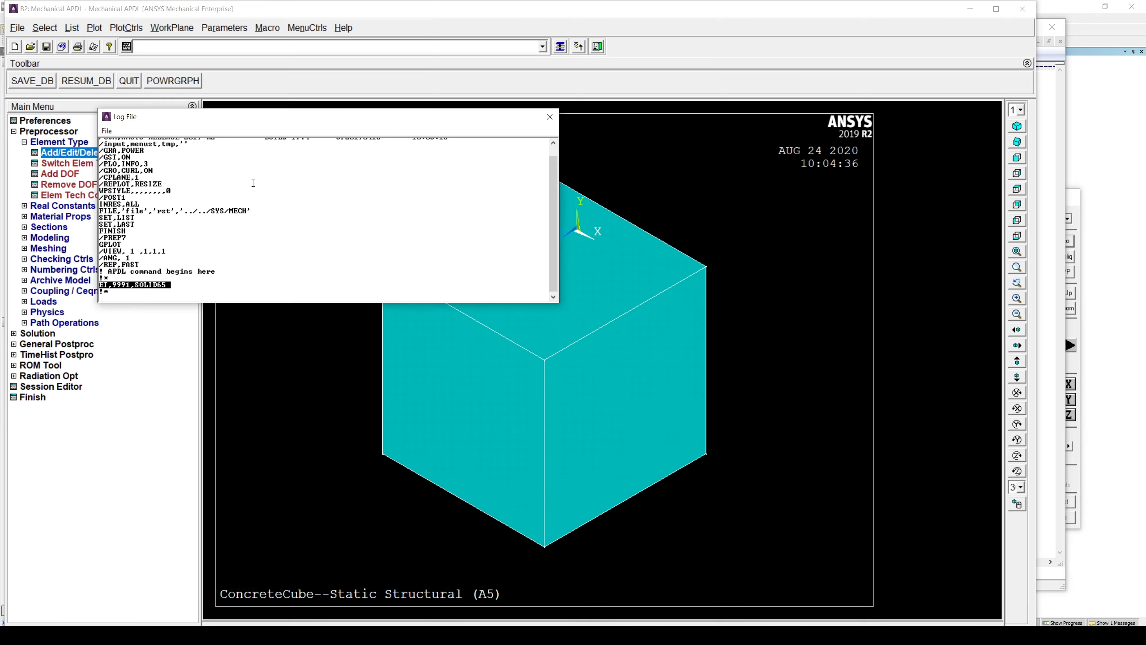
click(550, 117)
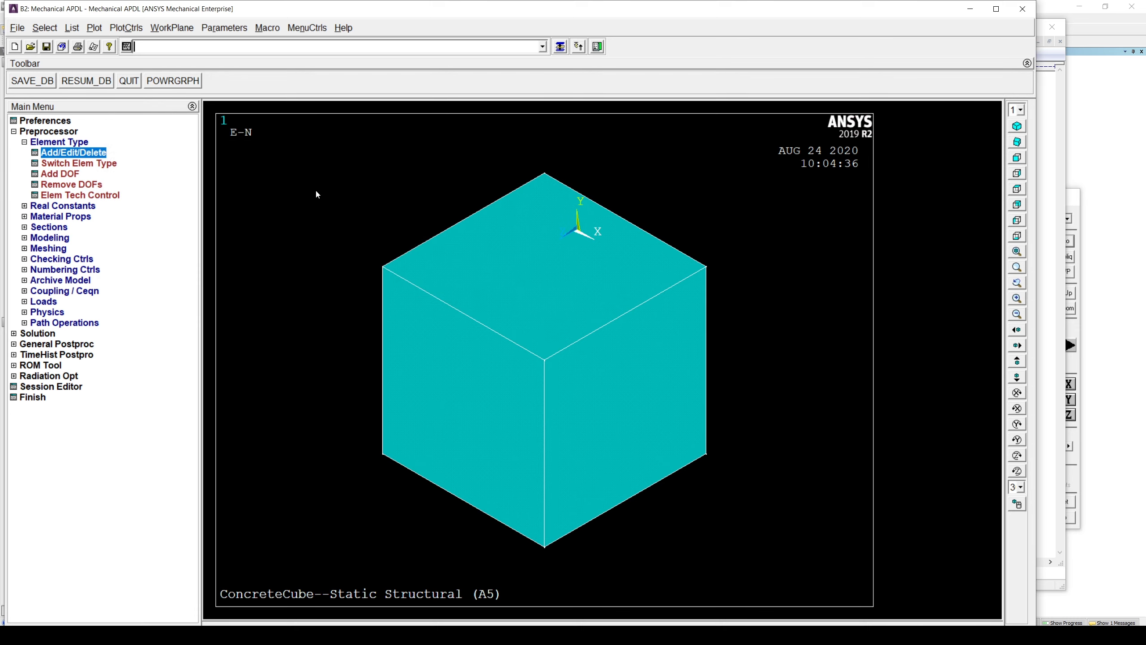
click(24, 217)
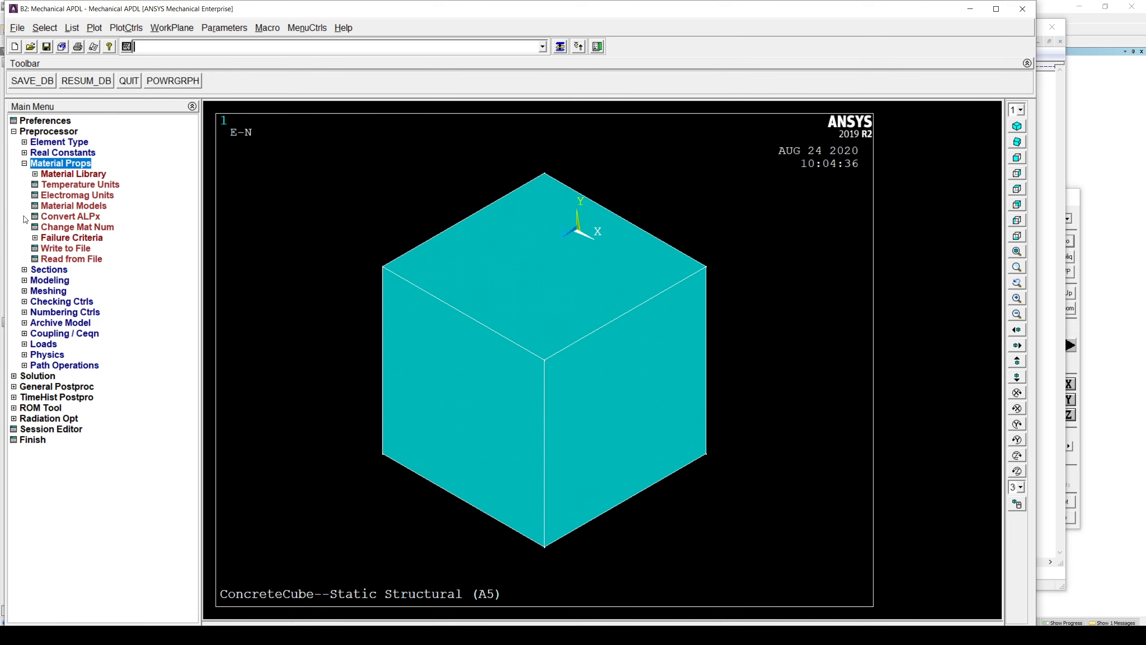
click(89, 205)
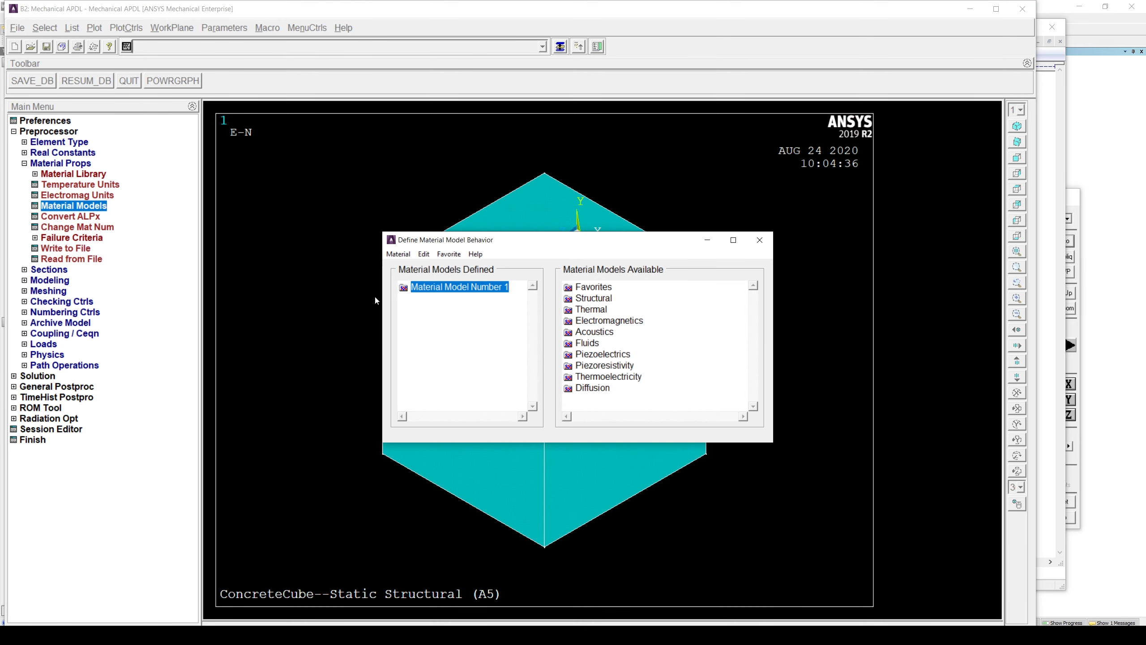
click(398, 254)
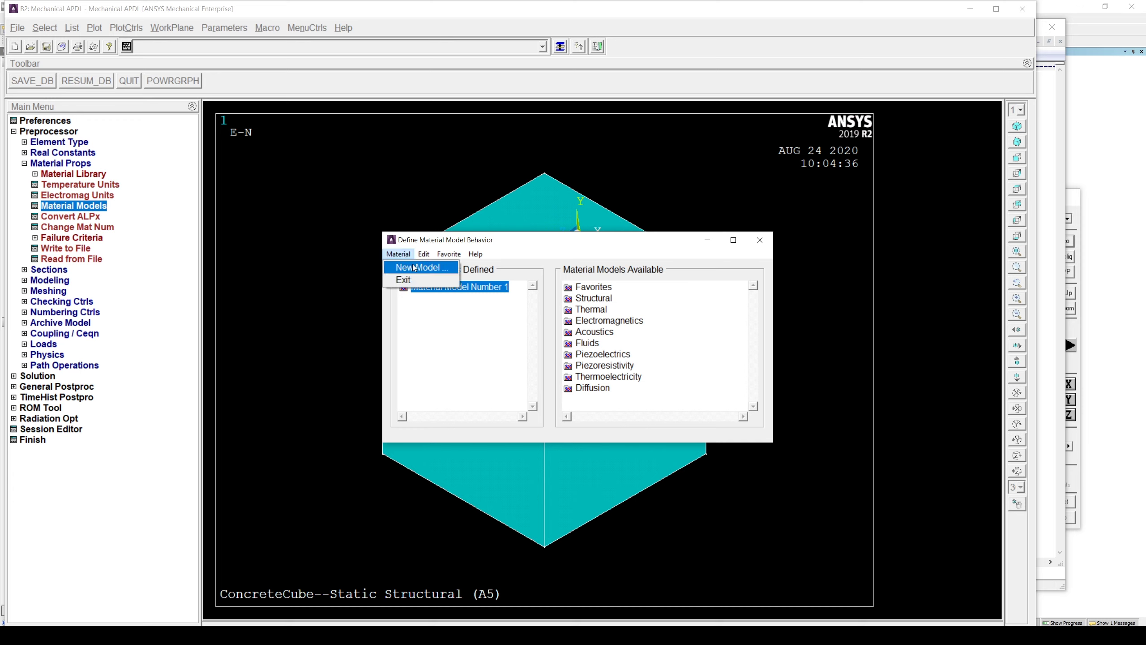
click(417, 268)
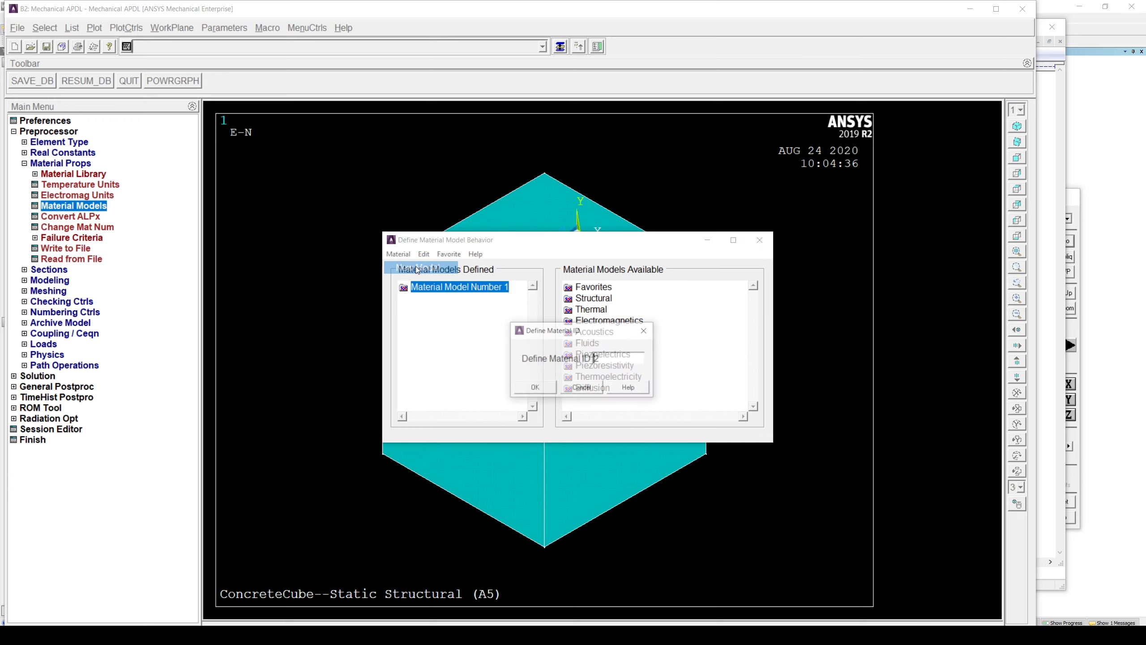
drag(612, 364, 550, 359)
text(9991)
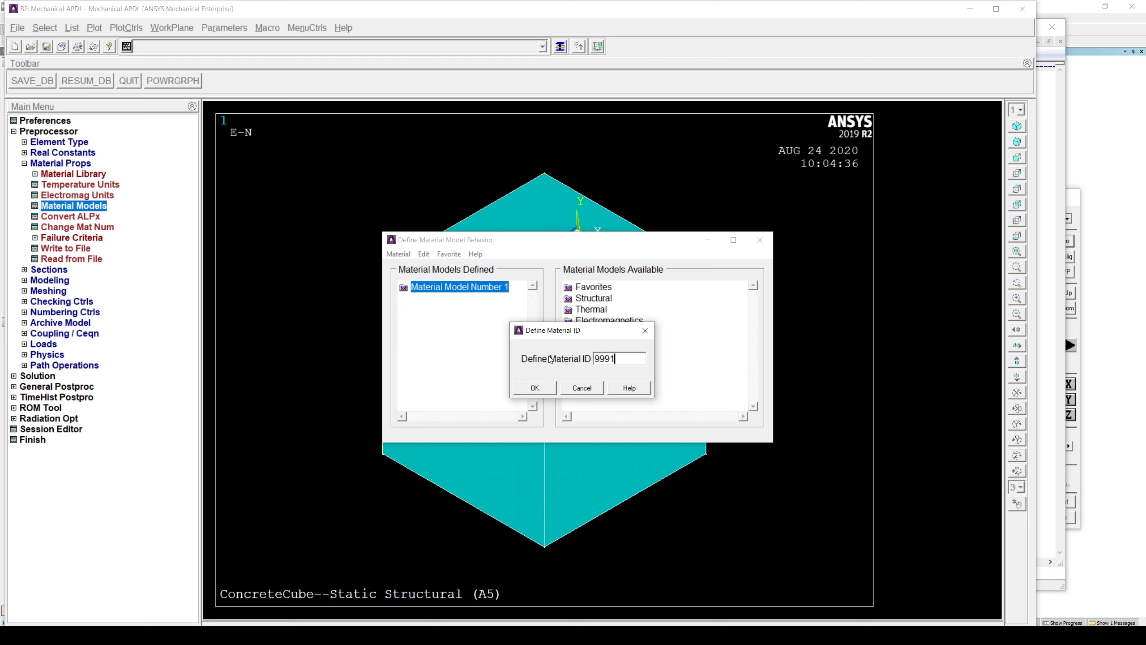
click(534, 391)
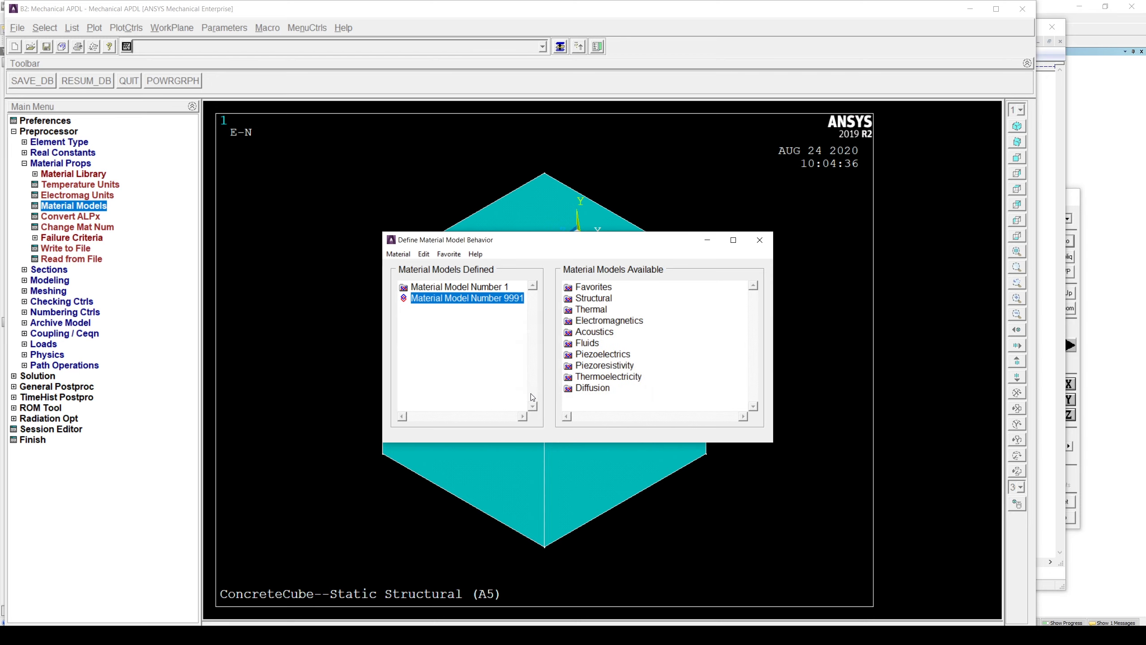
Give material 9991 linear isotropic elasticity with EX 23205 and PRXY 0.2
double_click(594, 299)
double_click(607, 311)
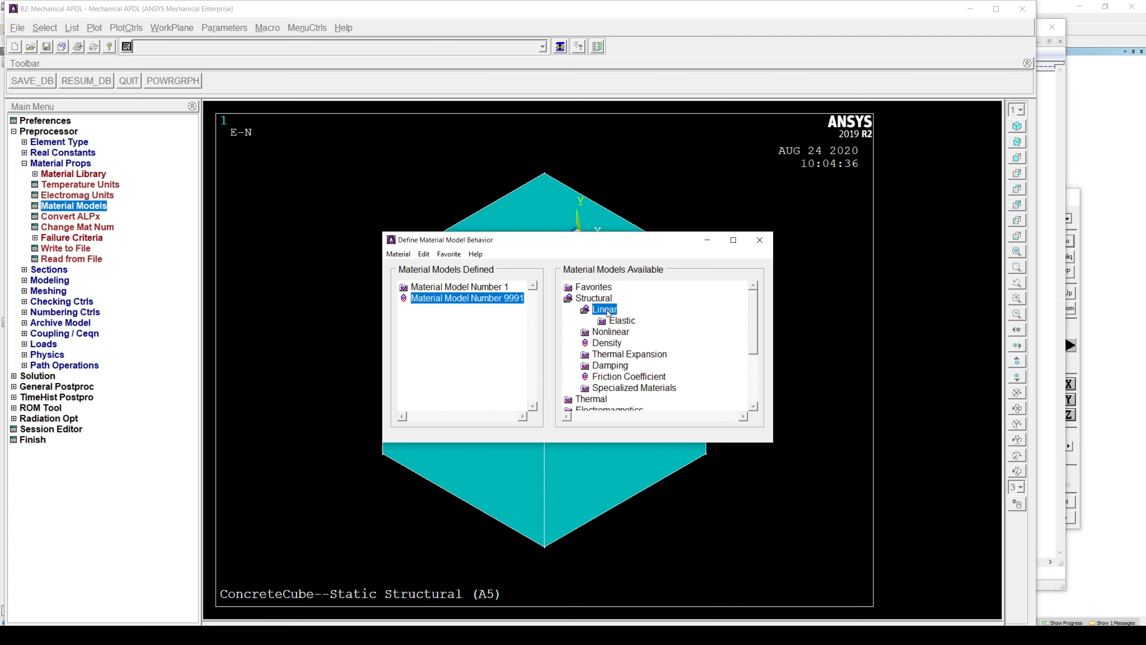
double_click(622, 322)
double_click(650, 332)
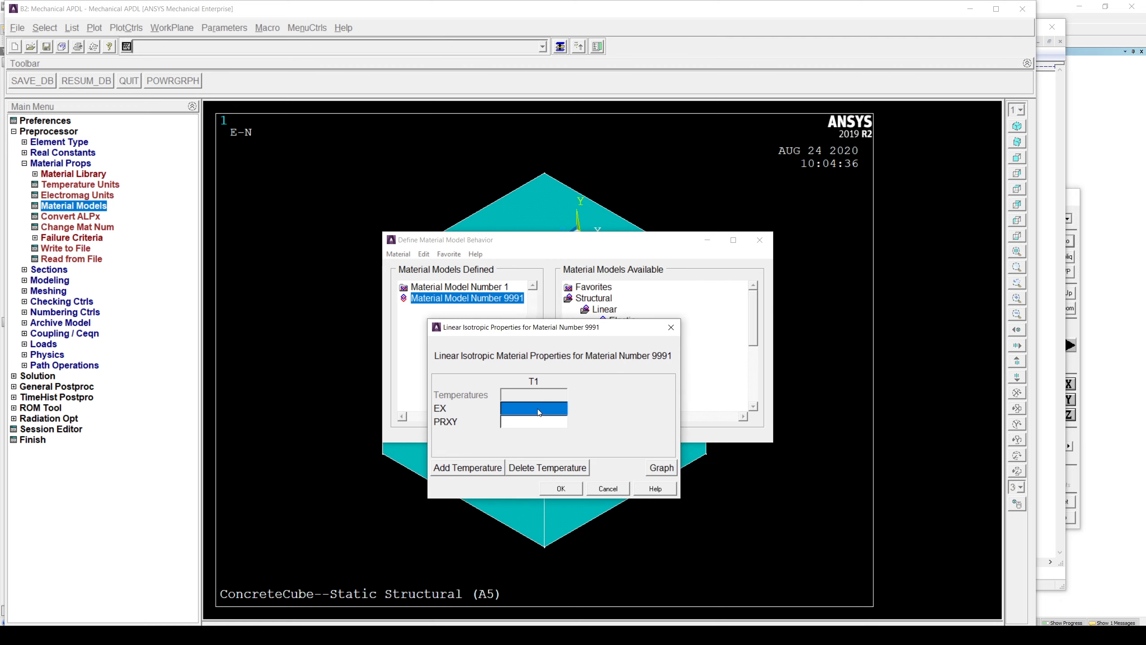
click(539, 409)
text(23205)
key(Tab)
text(0.2)
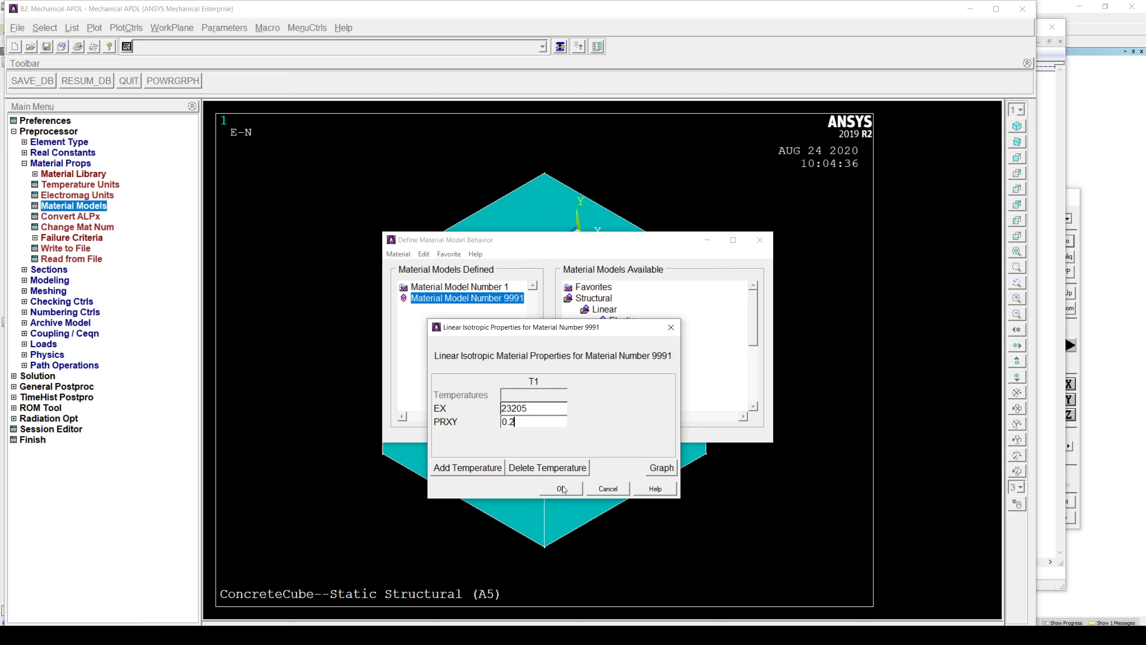
click(562, 488)
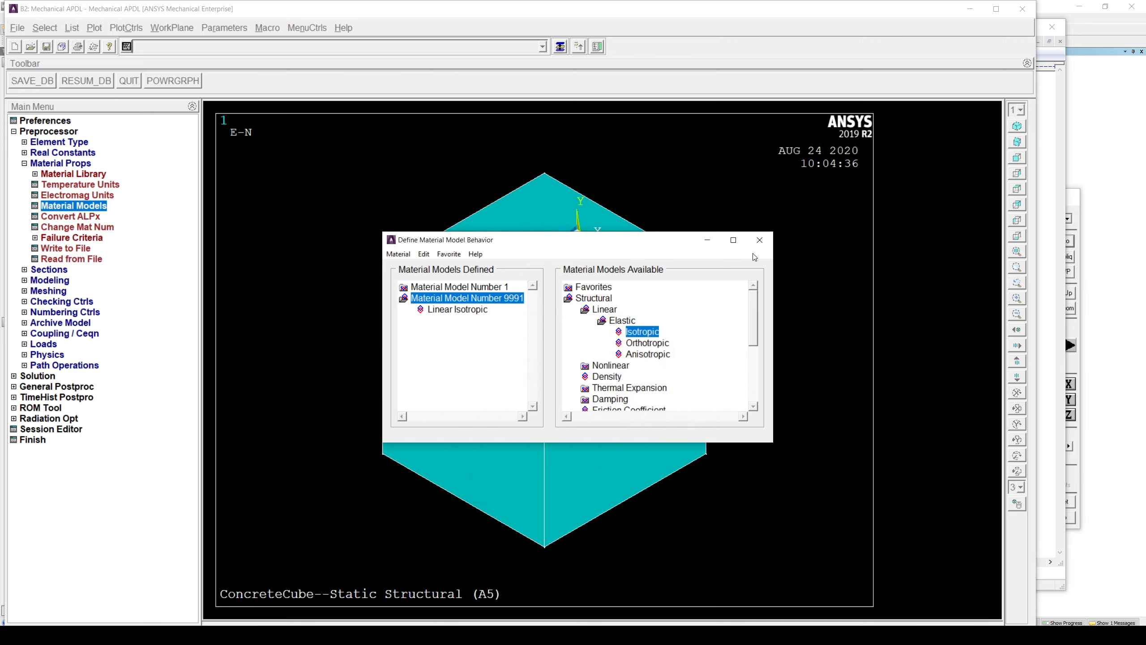
click(759, 240)
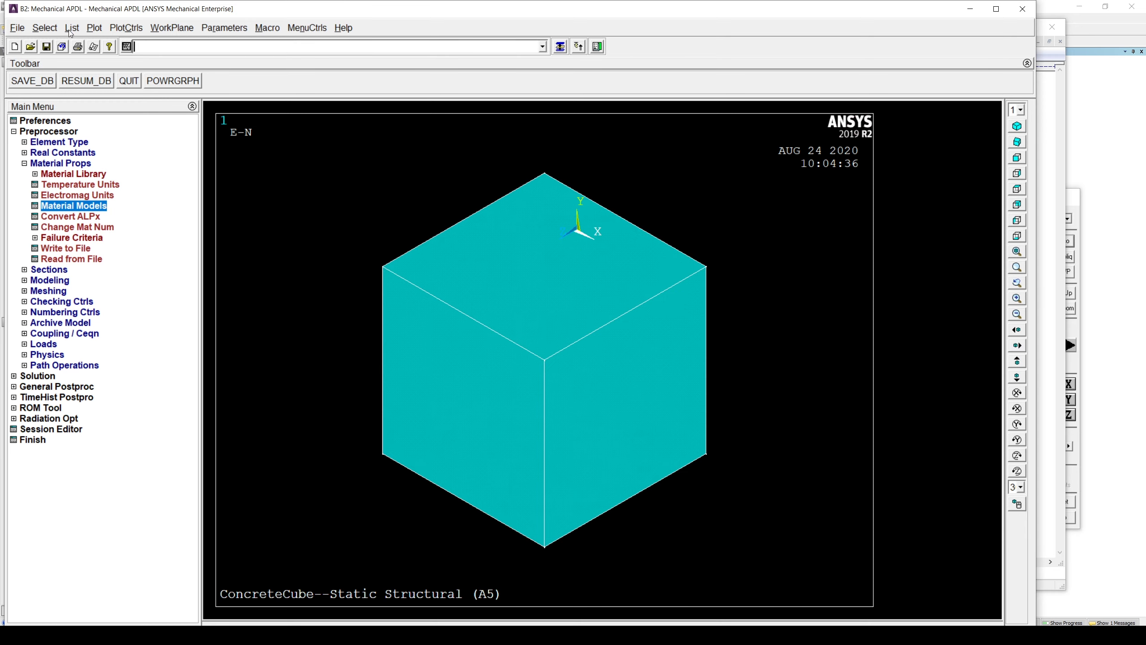
Open the session log and select the MPTEMP and MPDATA lines for material 9991
click(72, 28)
mouse_move(82, 44)
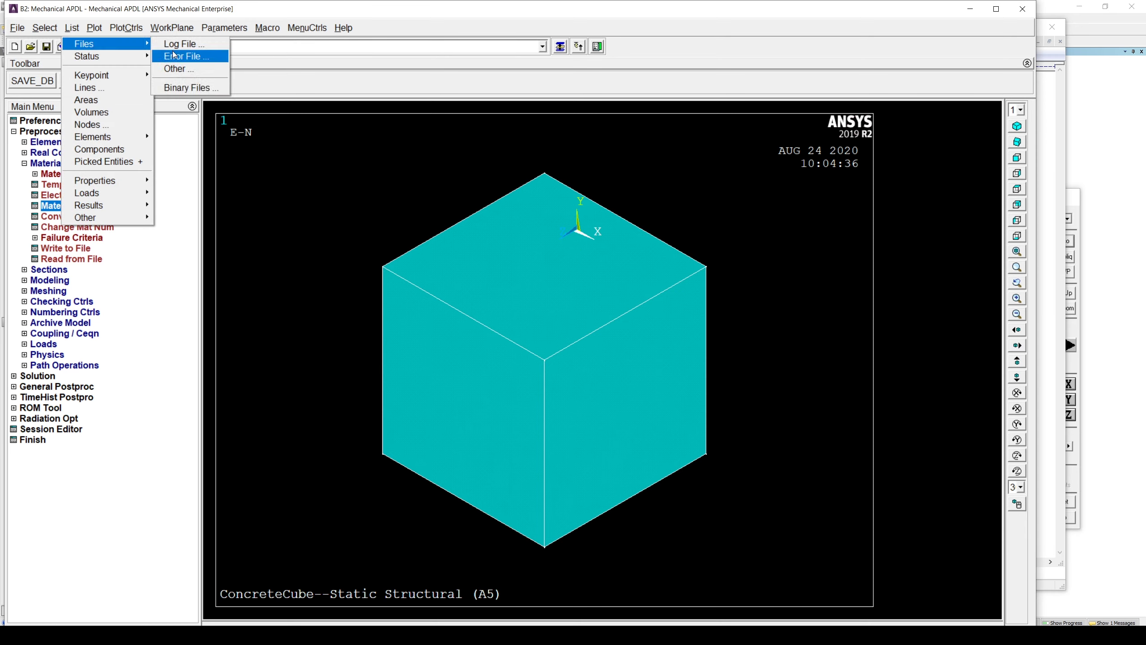
click(203, 42)
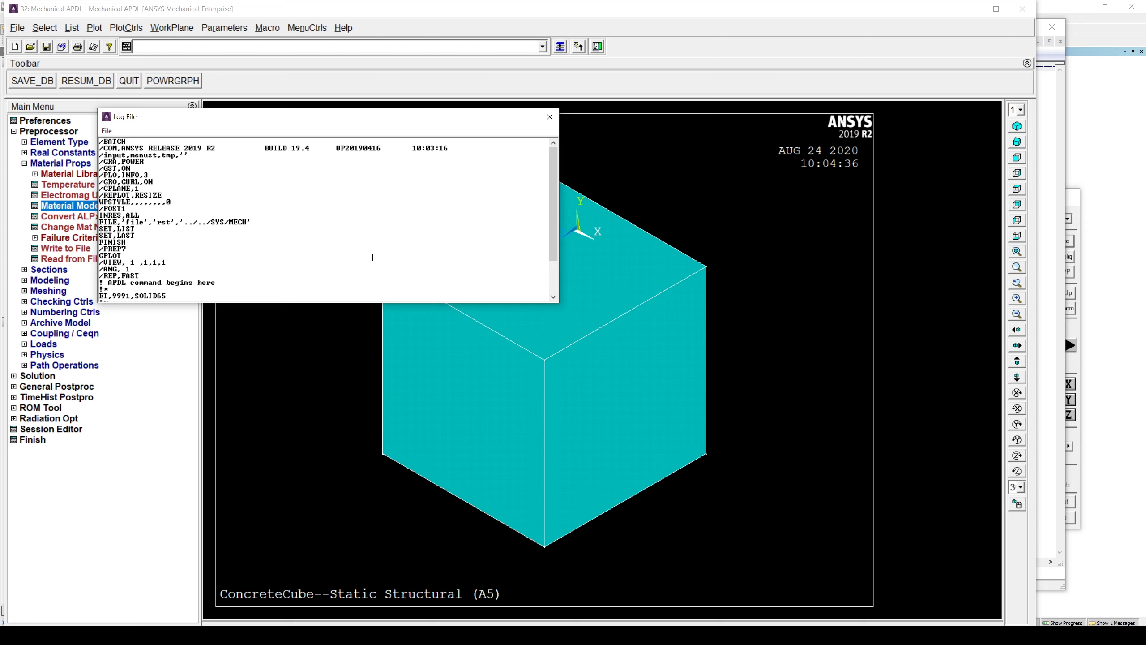
scroll(372, 257, down, 3)
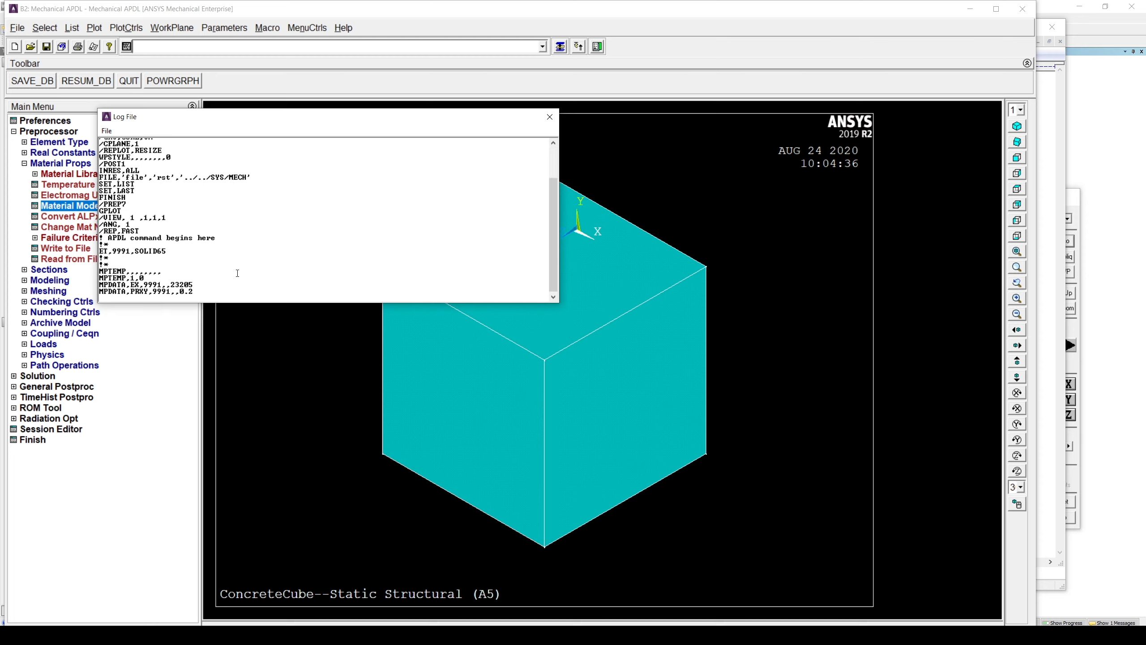
click(124, 277)
drag(207, 290, 95, 266)
key(ctrl+c)
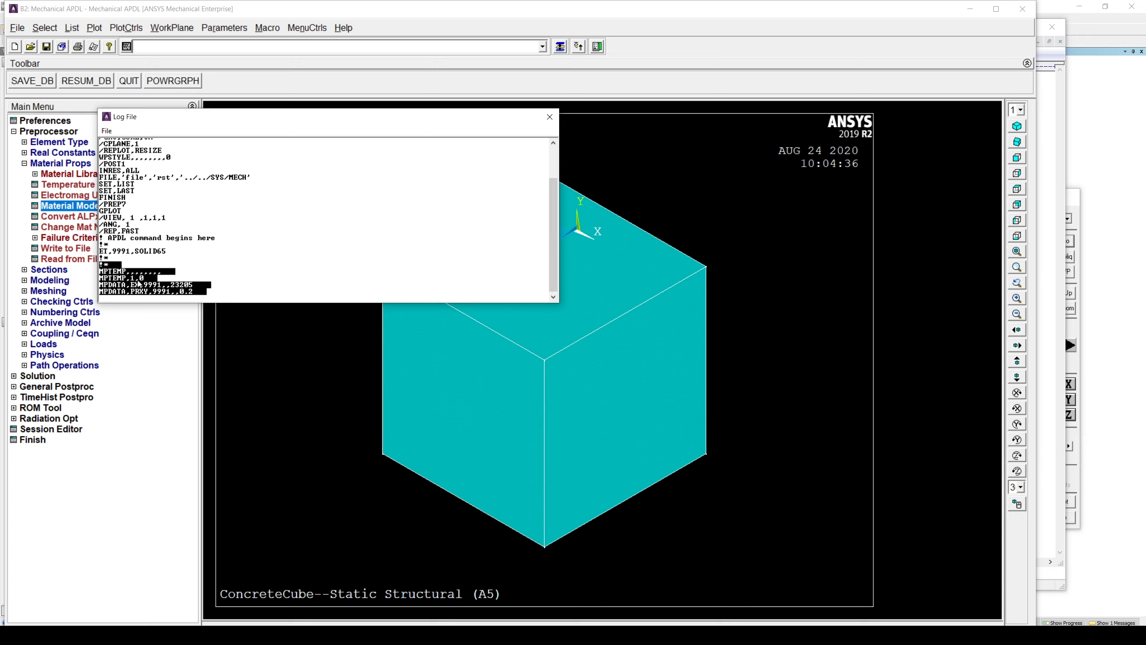
Paste the MPTEMP/MPDATA lines below ET,9991,SOLID65 in Noname1, then close the ANSYS log
key(alt+Tab)
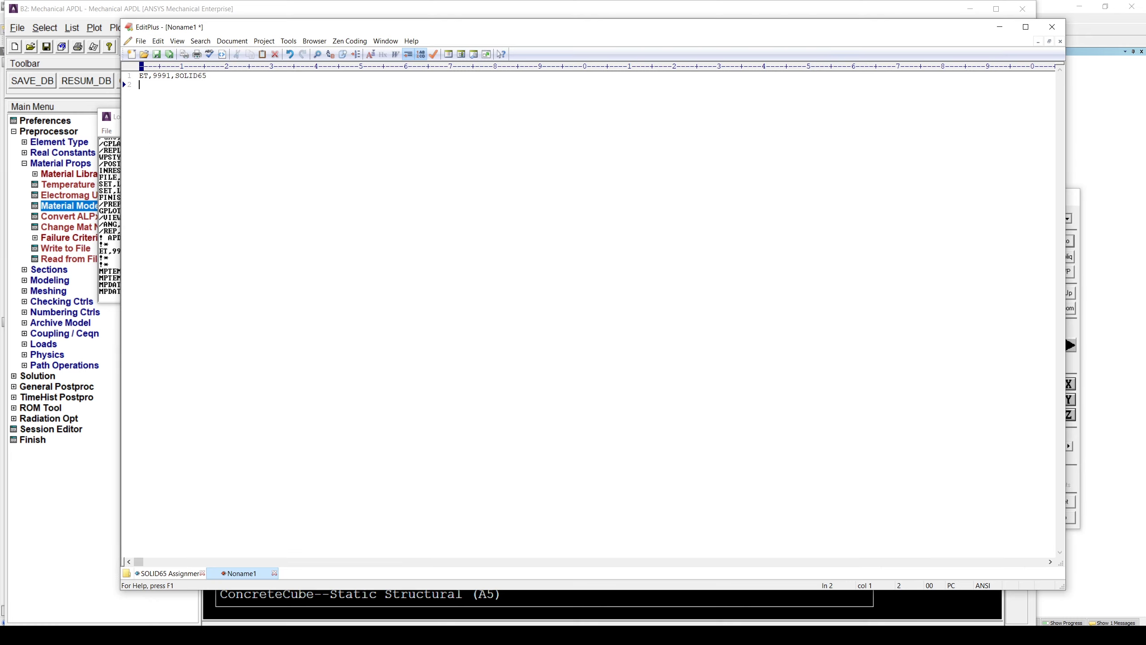
key(ctrl+v)
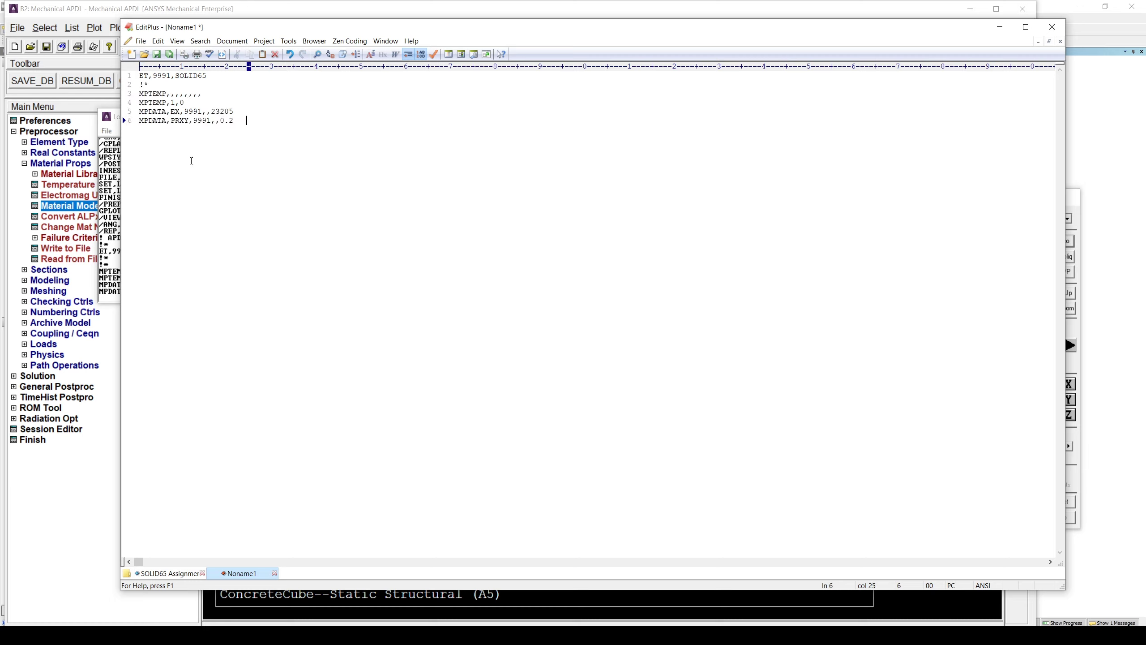
key(Return)
key(Return)
click(414, 4)
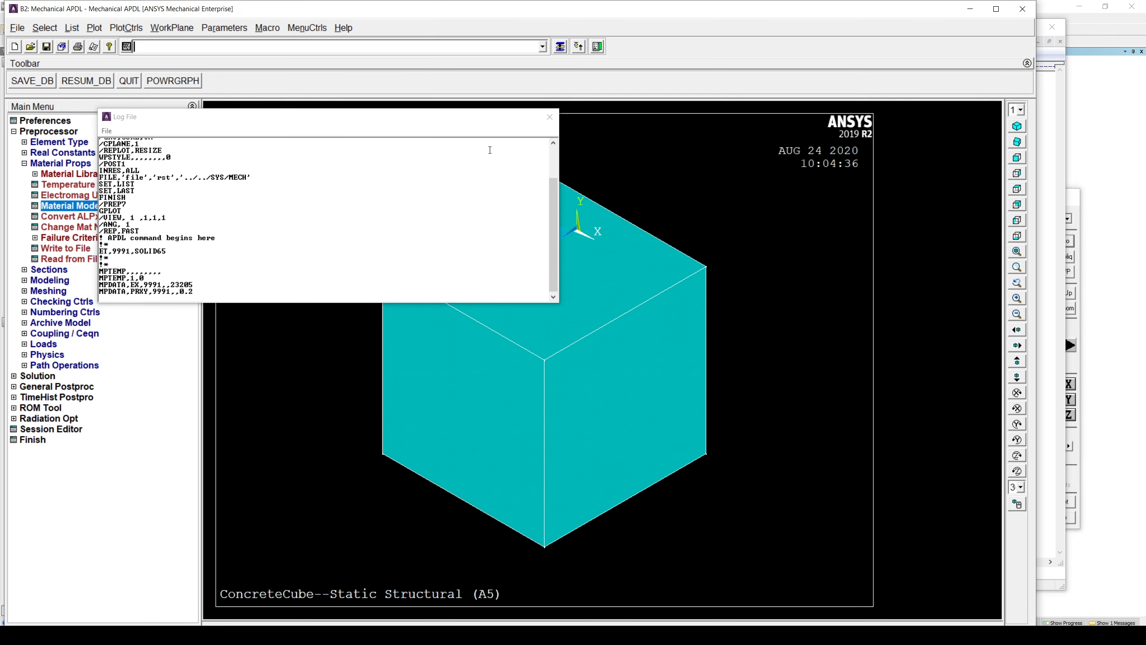
click(549, 116)
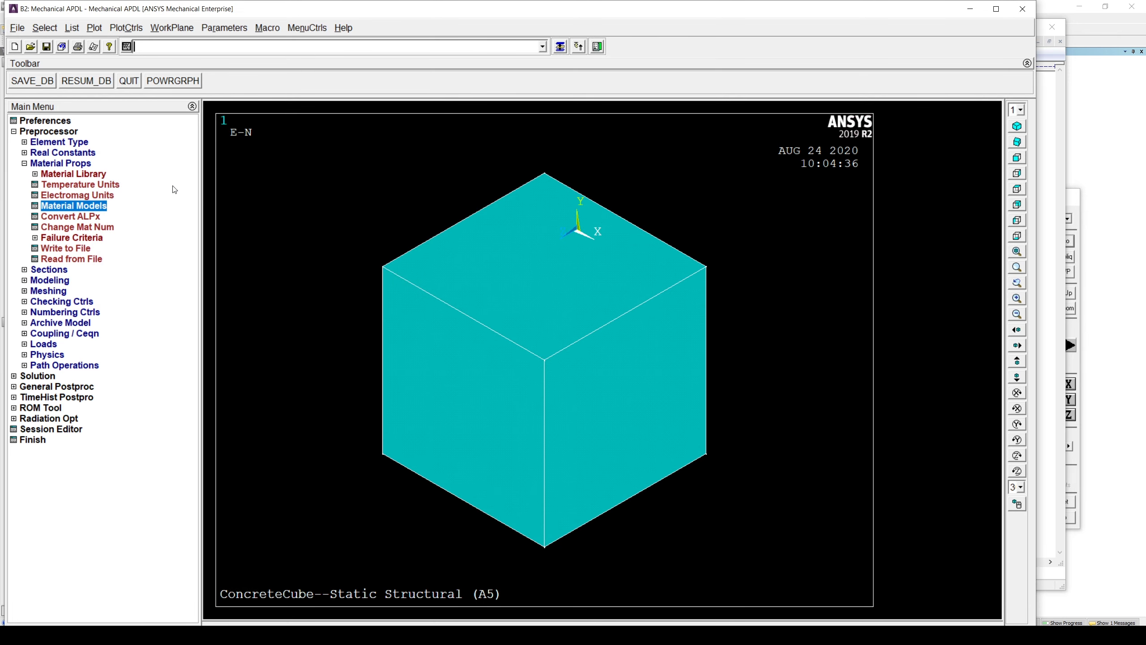
click(72, 28)
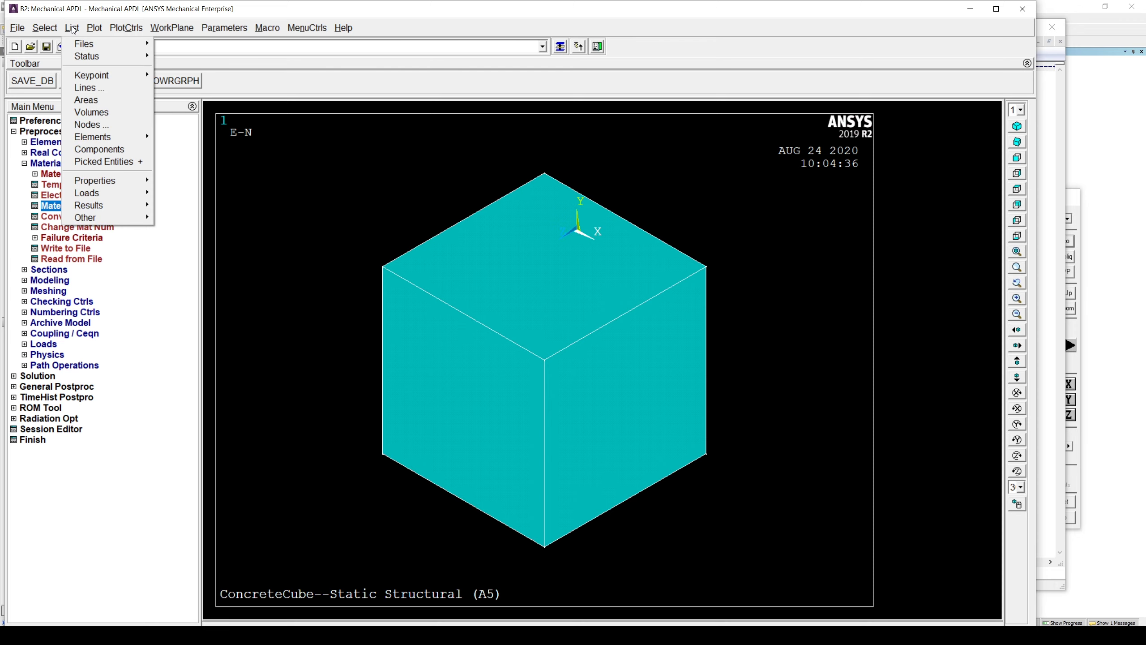
mouse_move(130, 137)
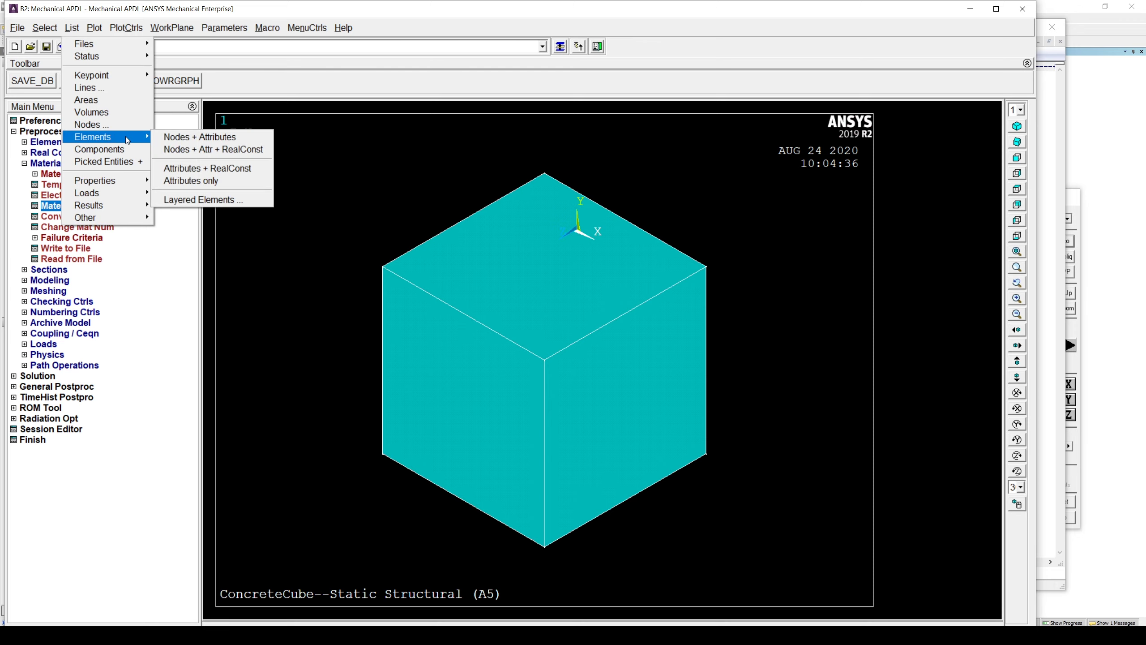
click(180, 138)
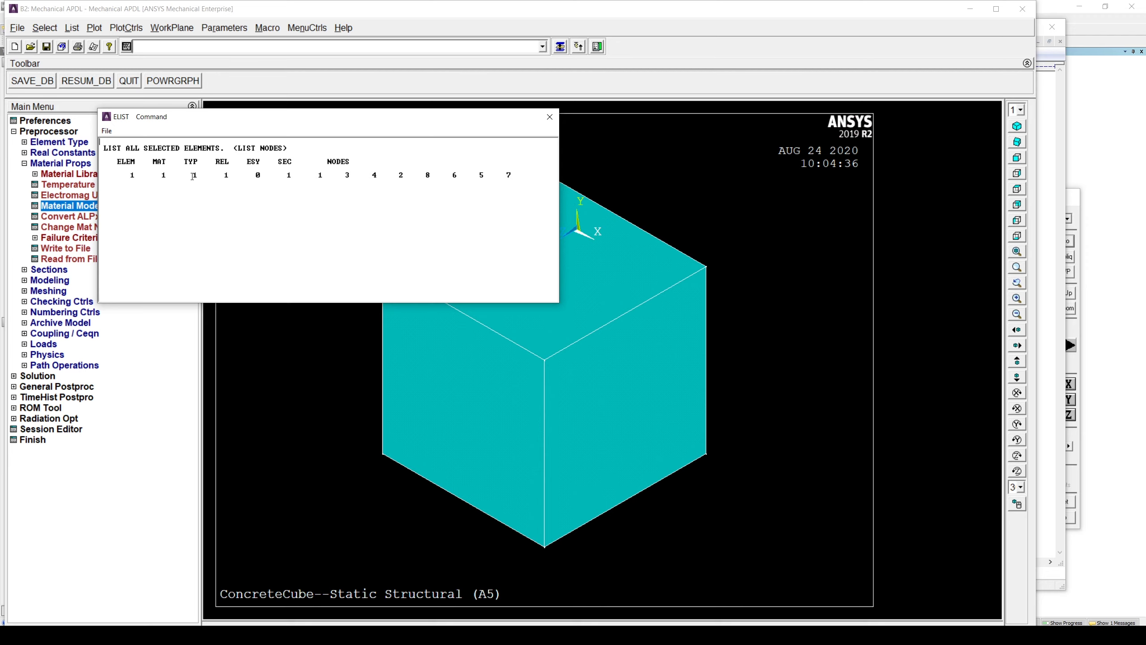
click(550, 116)
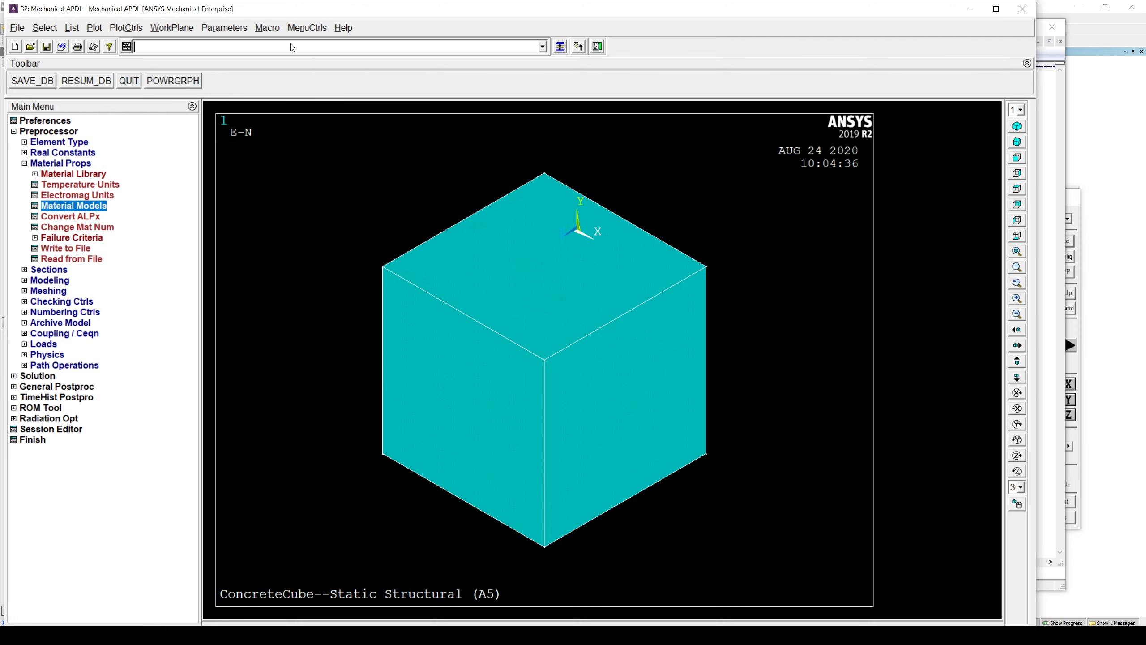
text(! APDL command begins here)
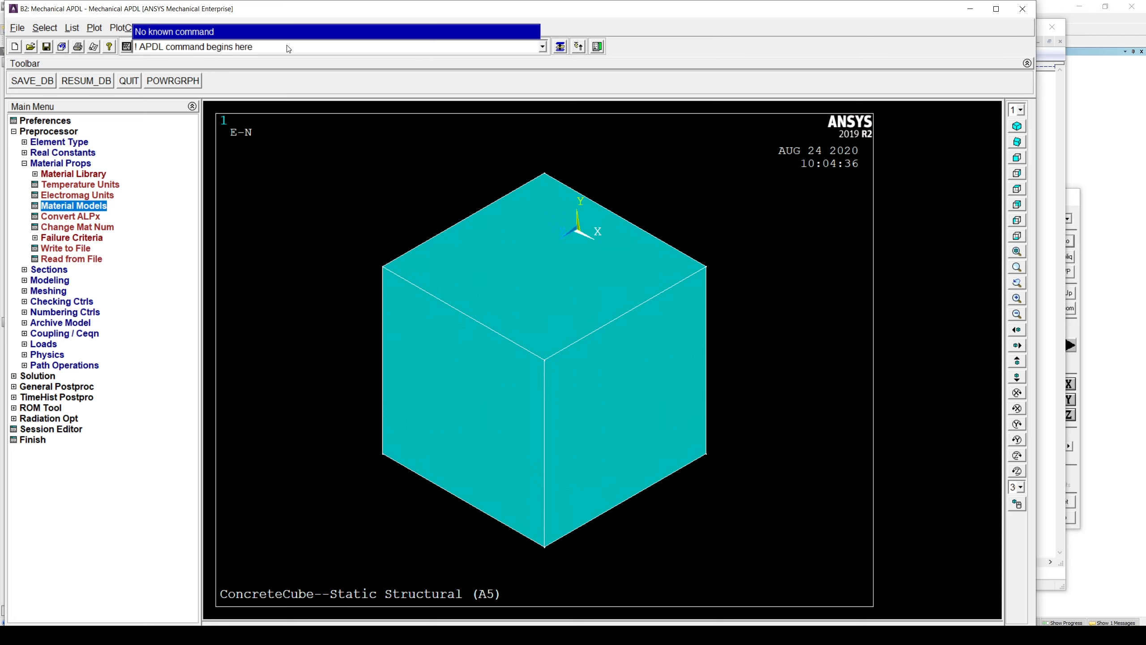
key(Return)
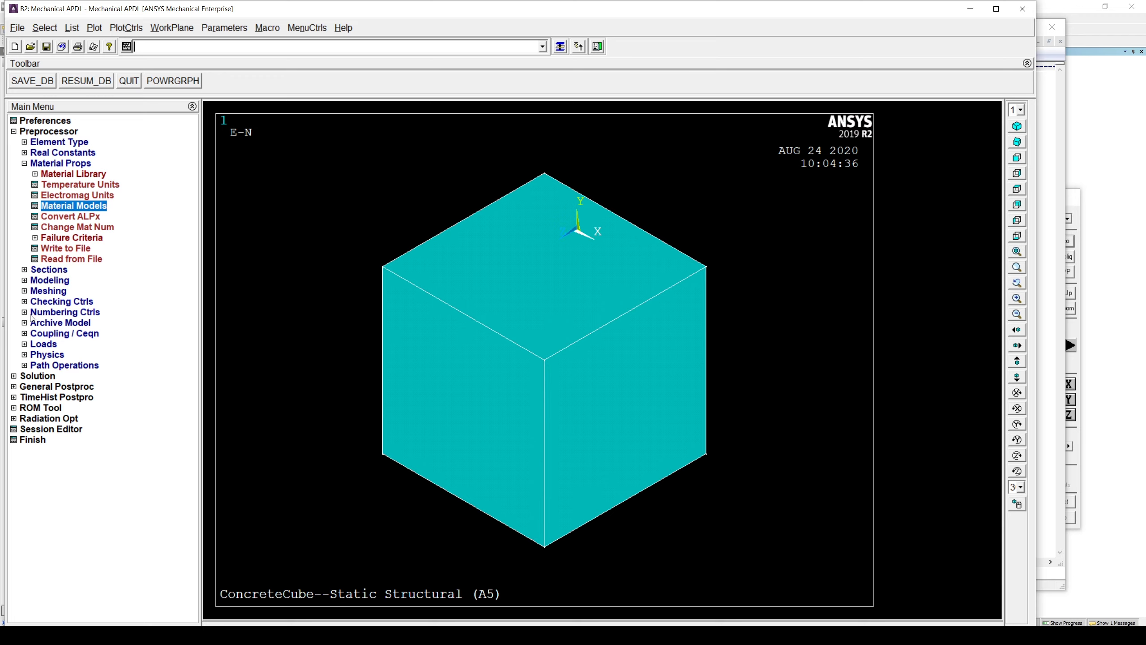
Change the cube element's element type attribute to 9991 with Modify Attrib
click(25, 280)
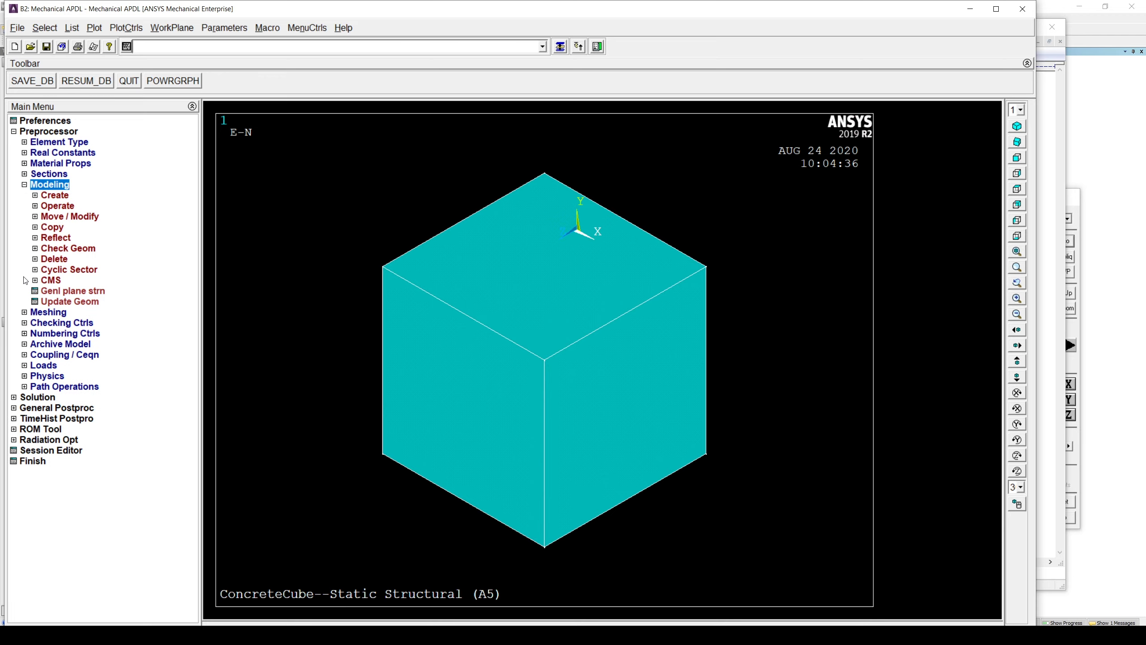
click(35, 216)
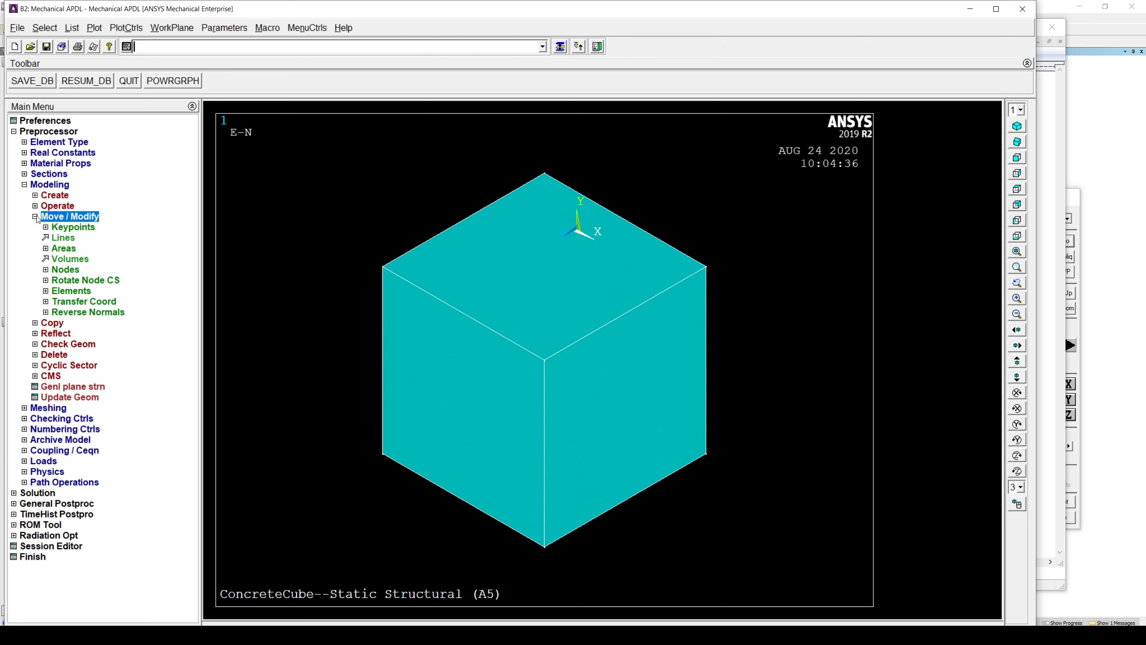
click(45, 290)
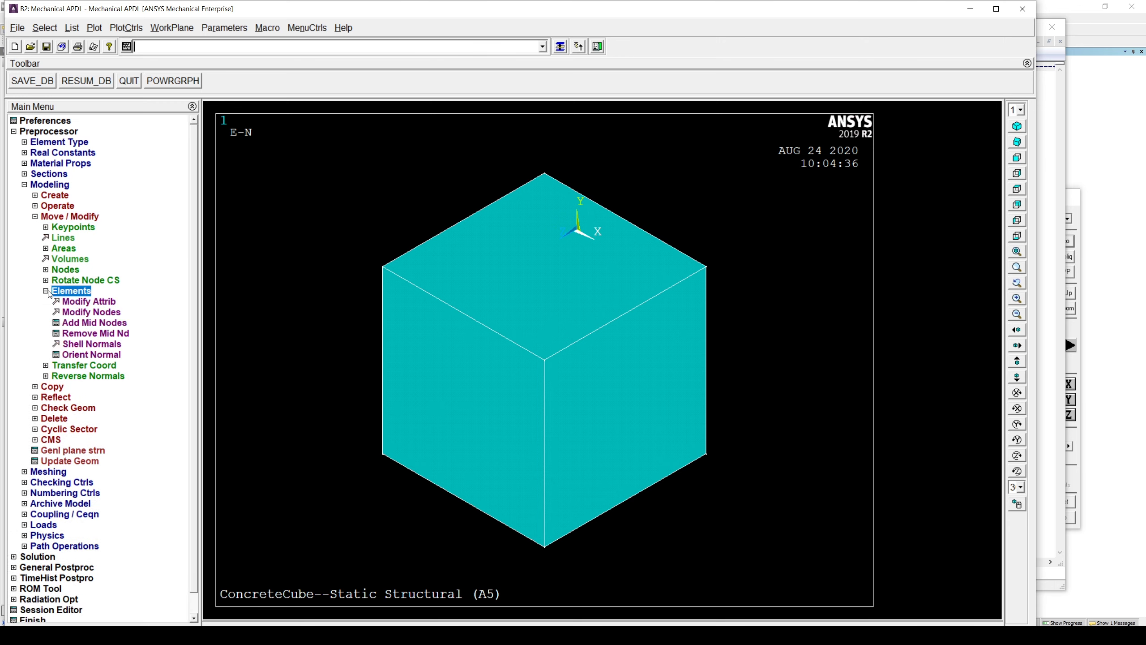
click(90, 303)
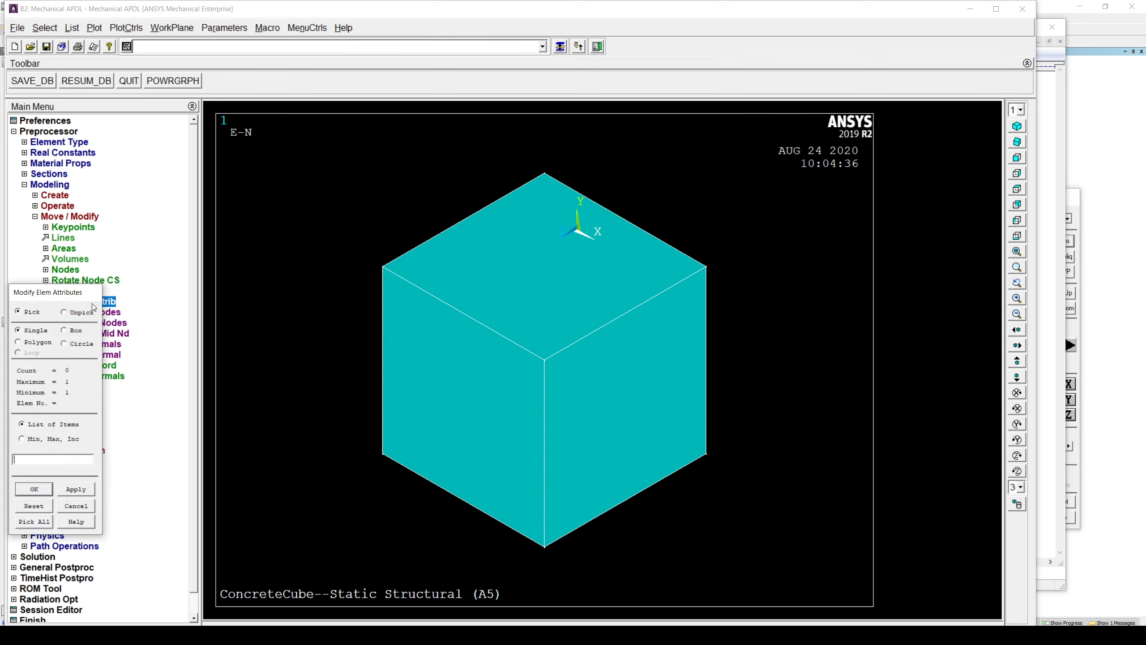
click(471, 326)
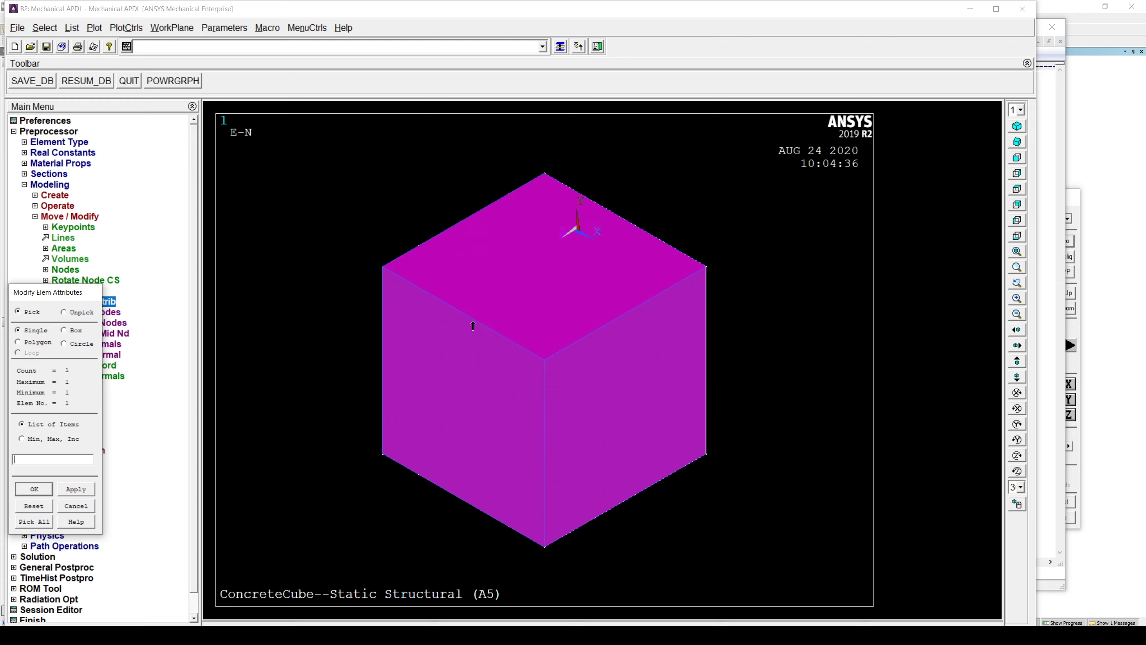
click(33, 490)
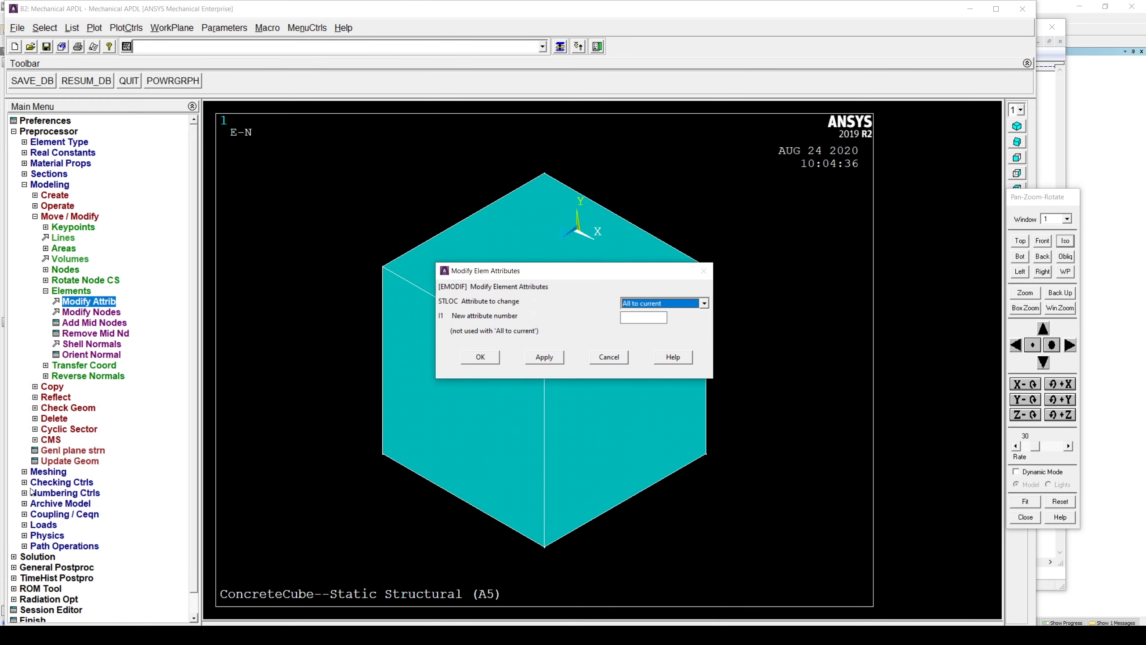
click(650, 306)
scroll(648, 320, down, 1)
click(646, 319)
click(645, 317)
text(9991)
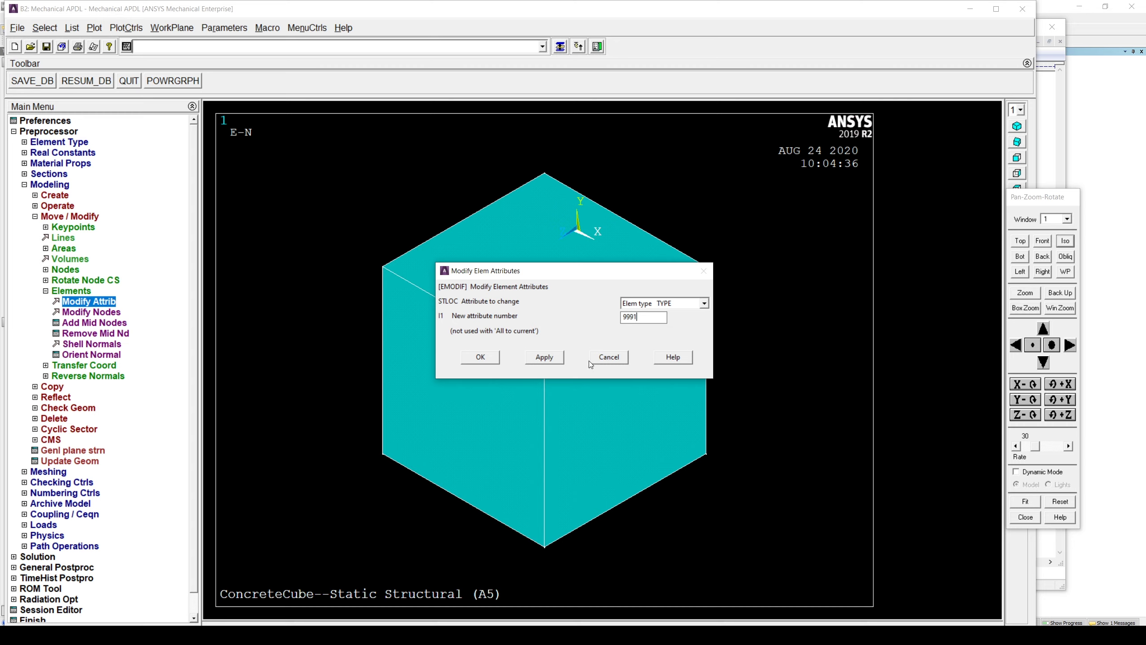
click(480, 357)
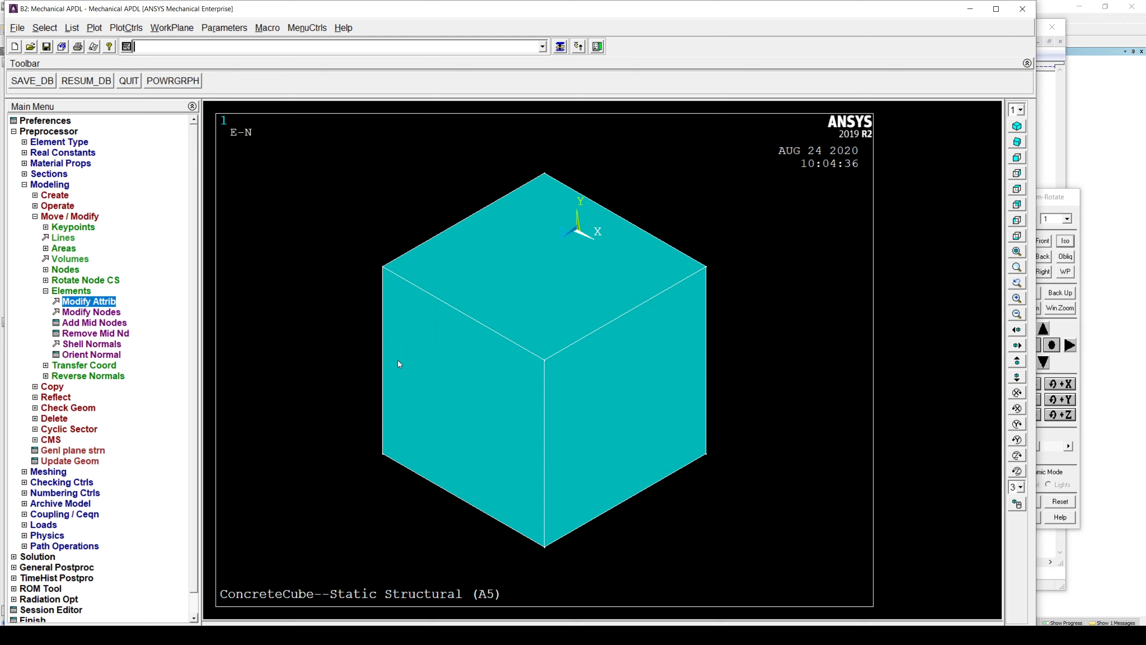
Set the same element's material attribute to 9991
click(100, 304)
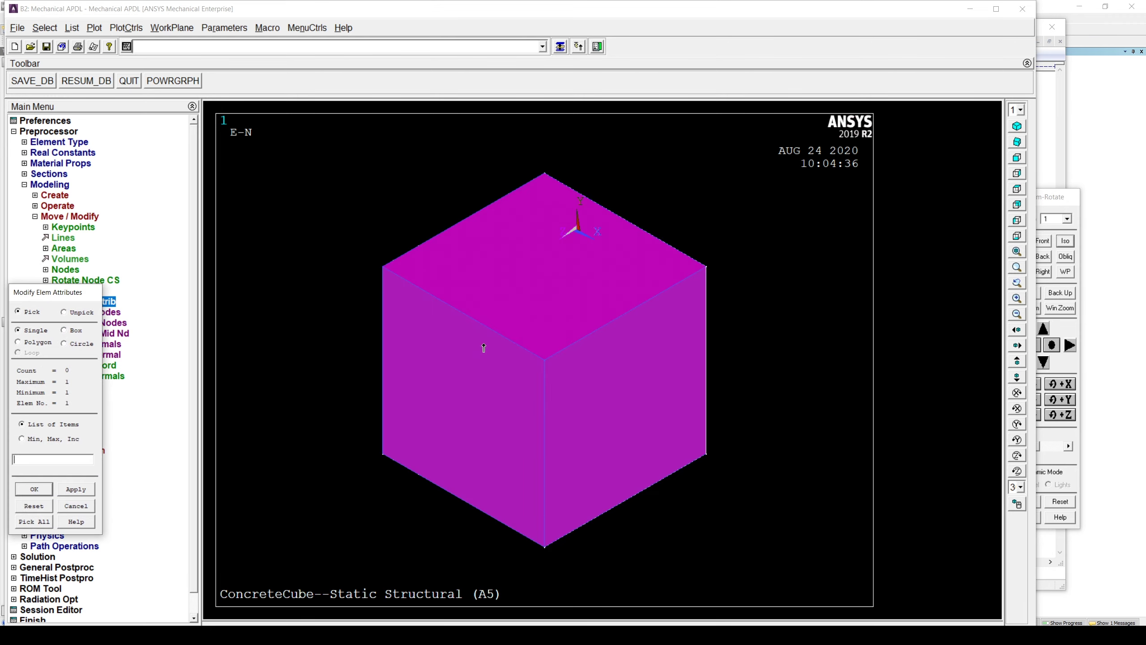
click(45, 489)
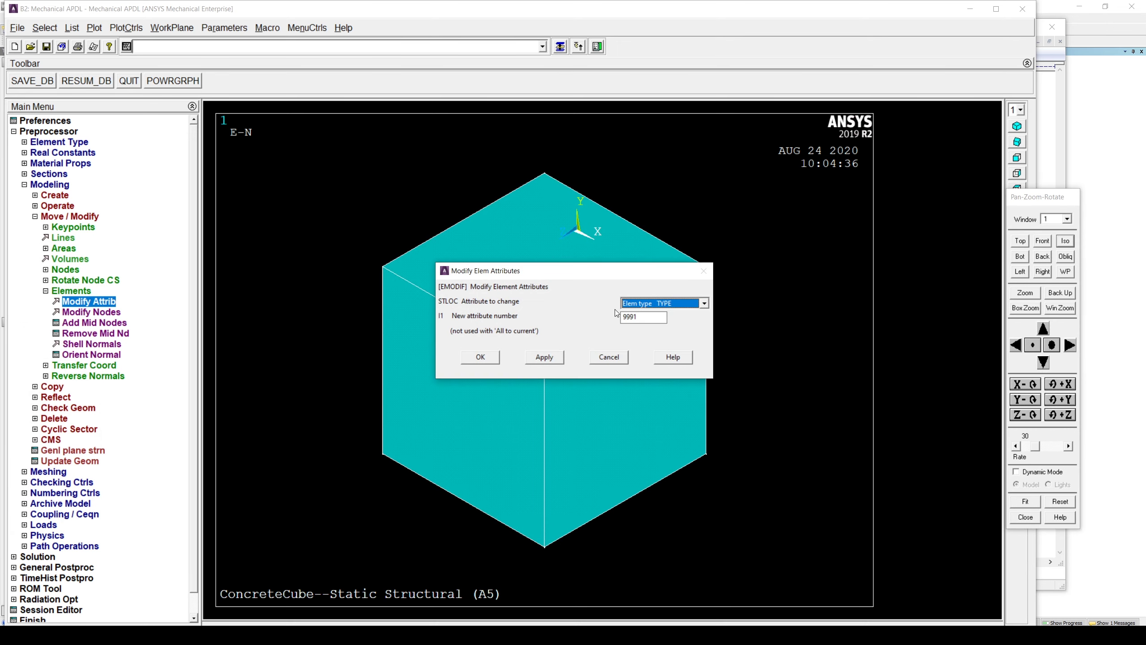
click(688, 305)
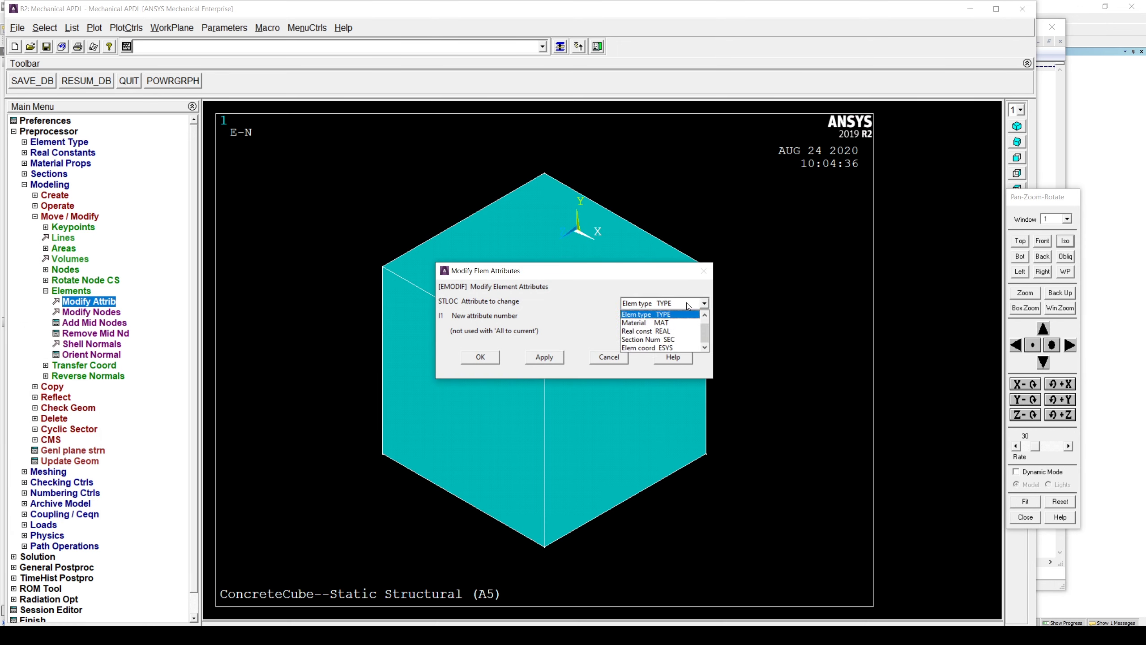
click(664, 323)
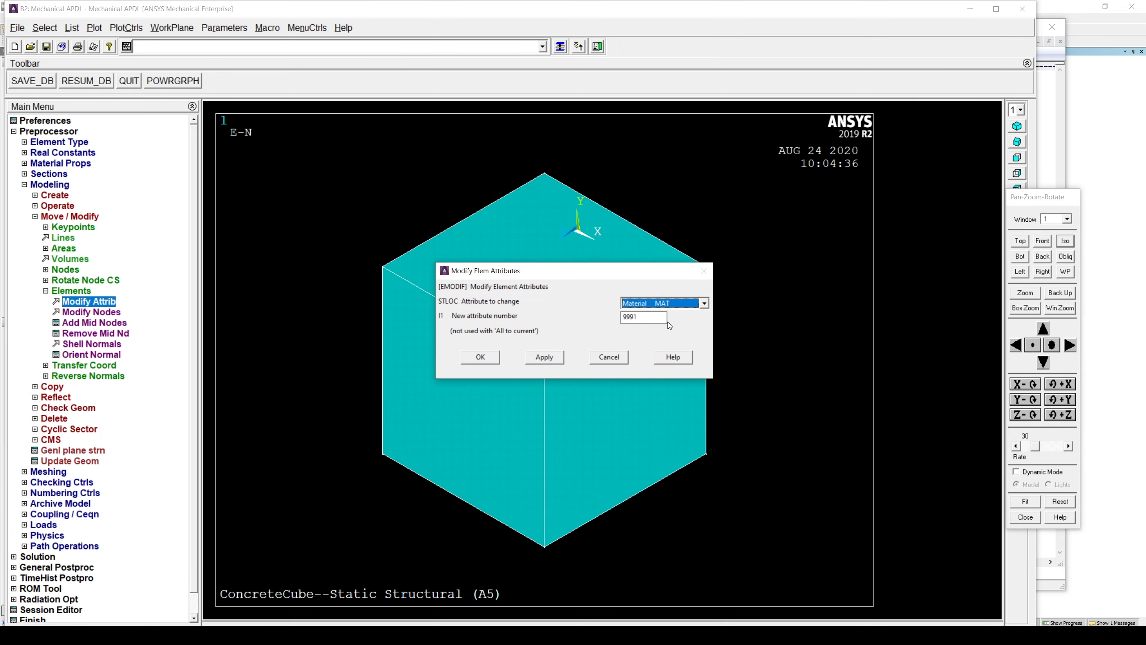
click(479, 357)
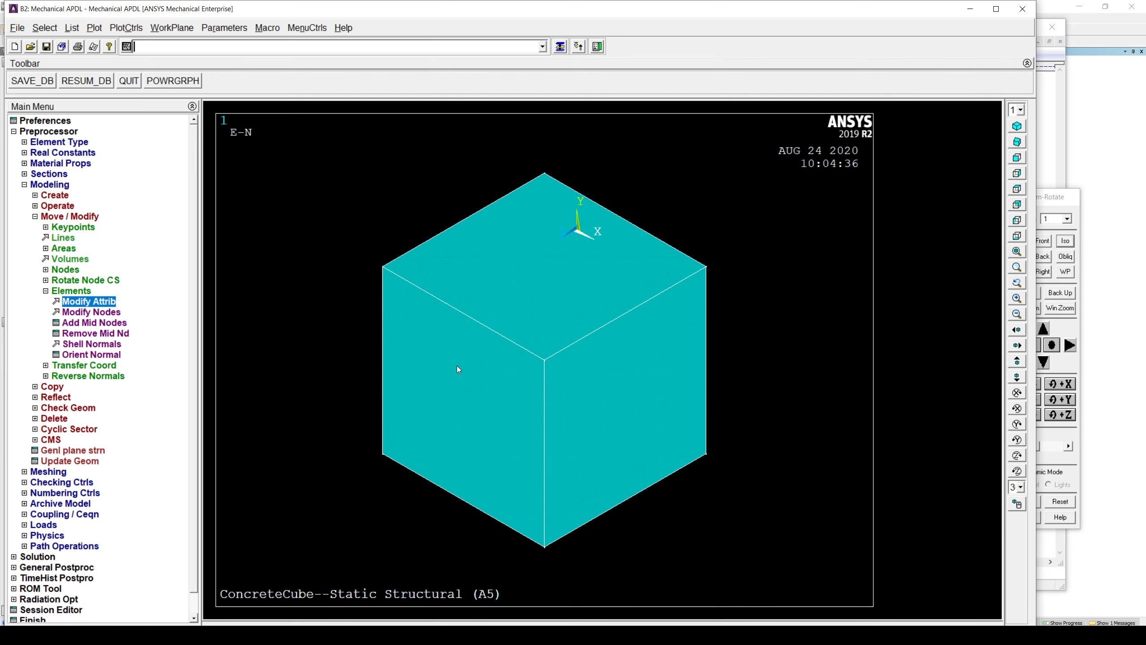
Open the session log and select the EMODIF TYPE and MAT 9991 command lines
click(72, 28)
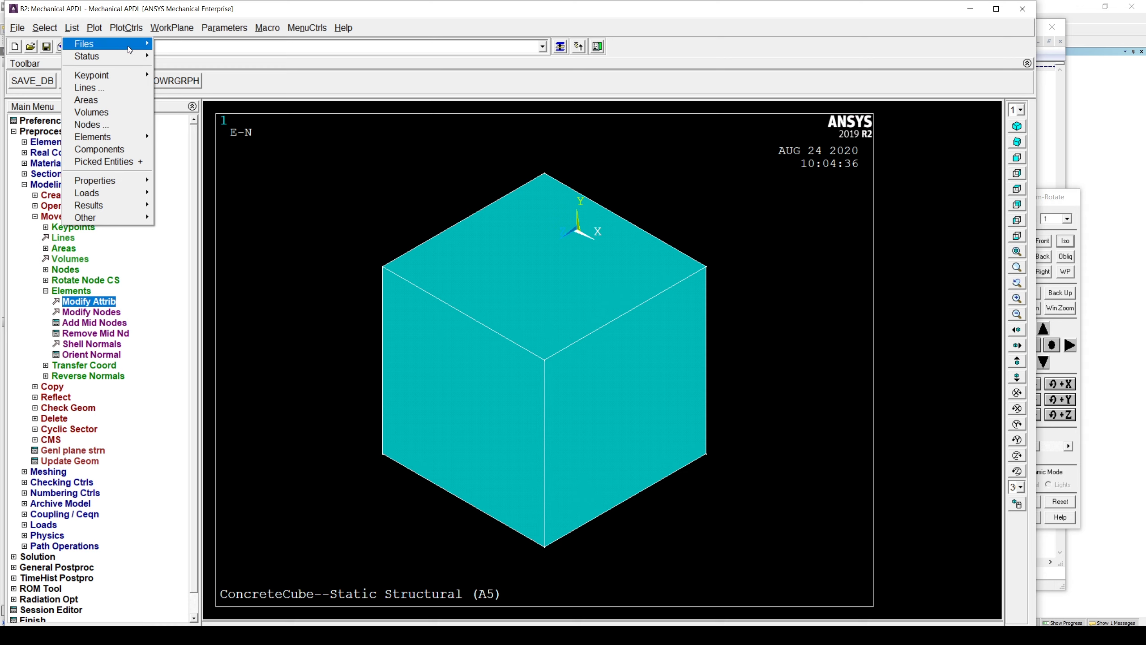
mouse_move(131, 46)
click(174, 48)
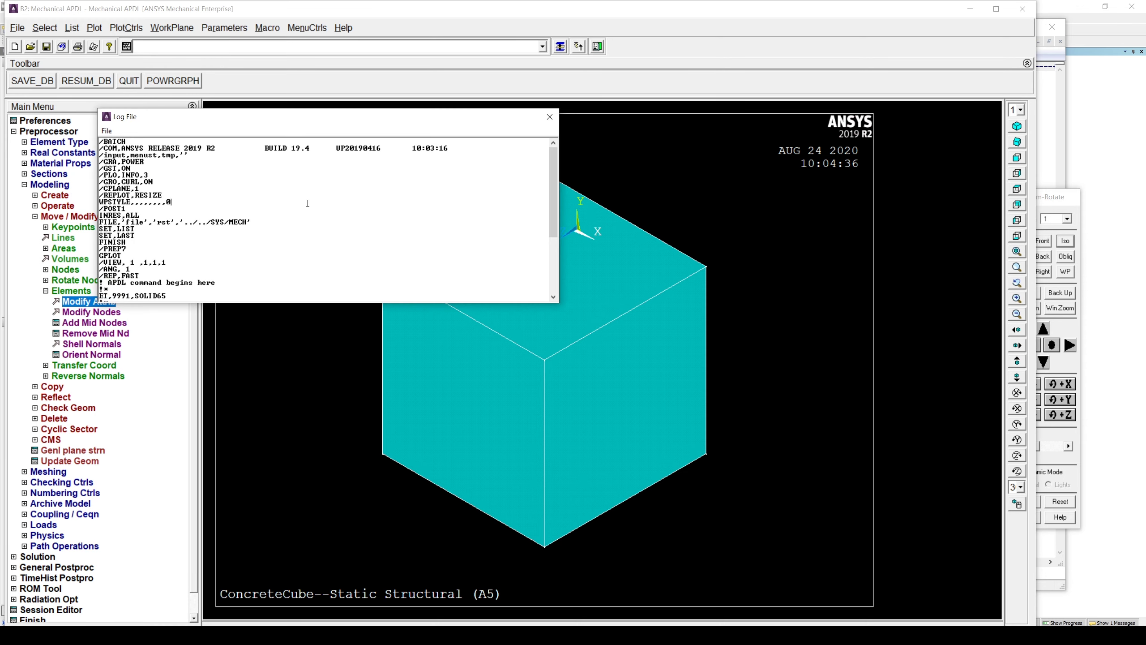
scroll(308, 204, down, 6)
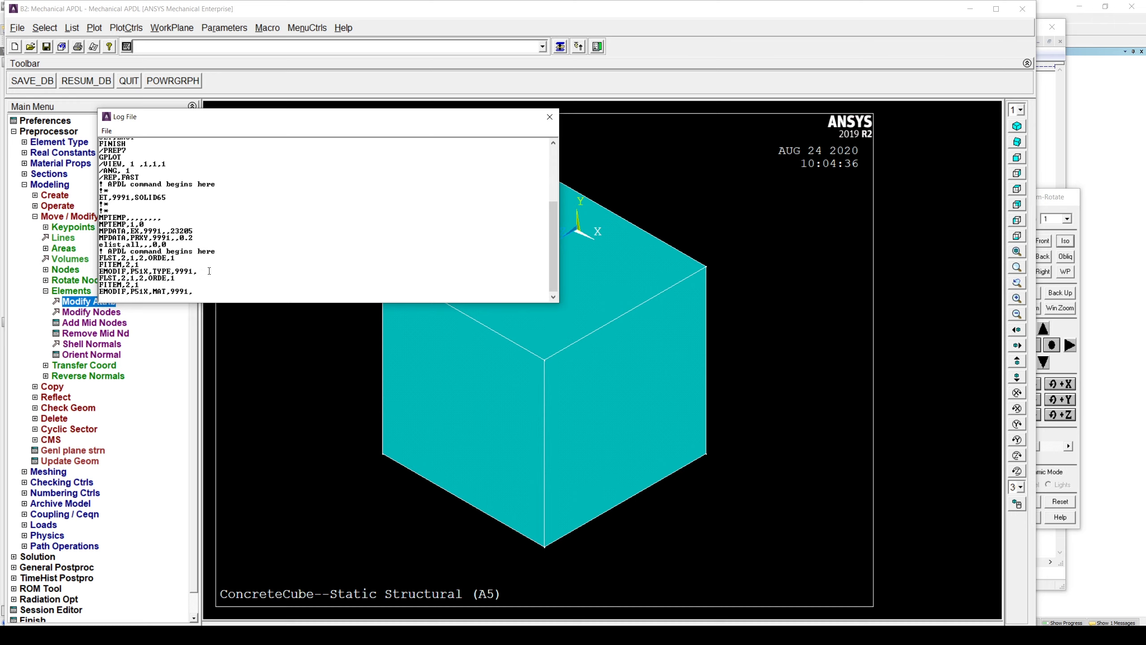
drag(209, 271, 138, 278)
drag(209, 292, 99, 271)
key(ctrl+c)
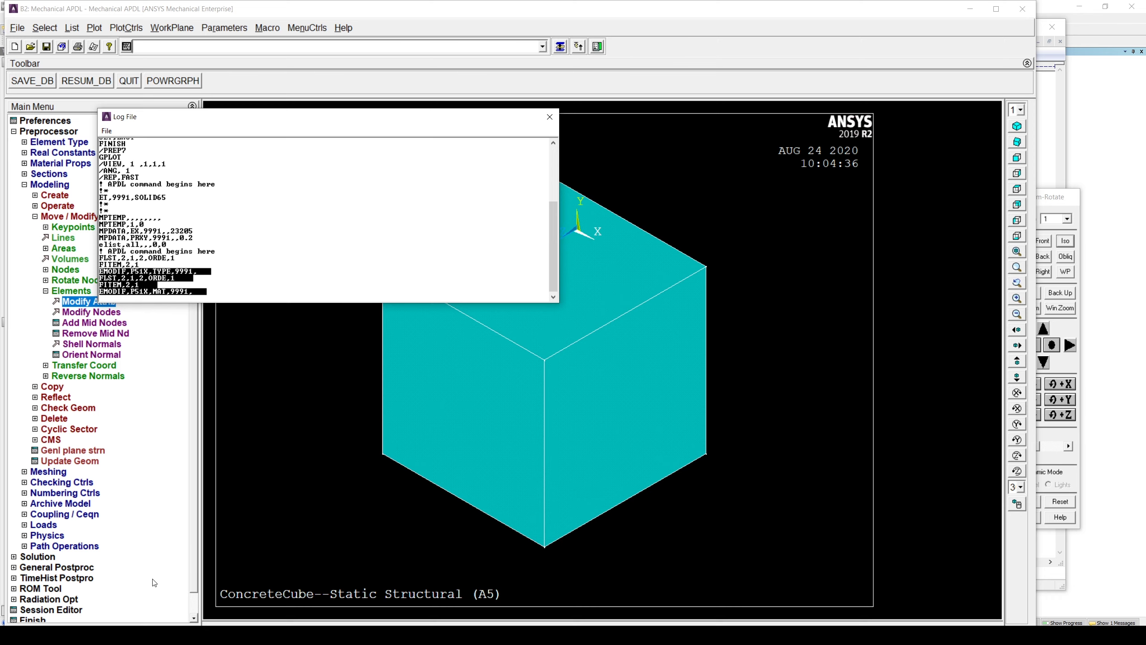
Paste the copied commands into EditPlus, keeping only EMODIF,P51X,TYPE,9991 and EMODIF,P51X,MAT,9991 followed by a new line
key(alt+Tab)
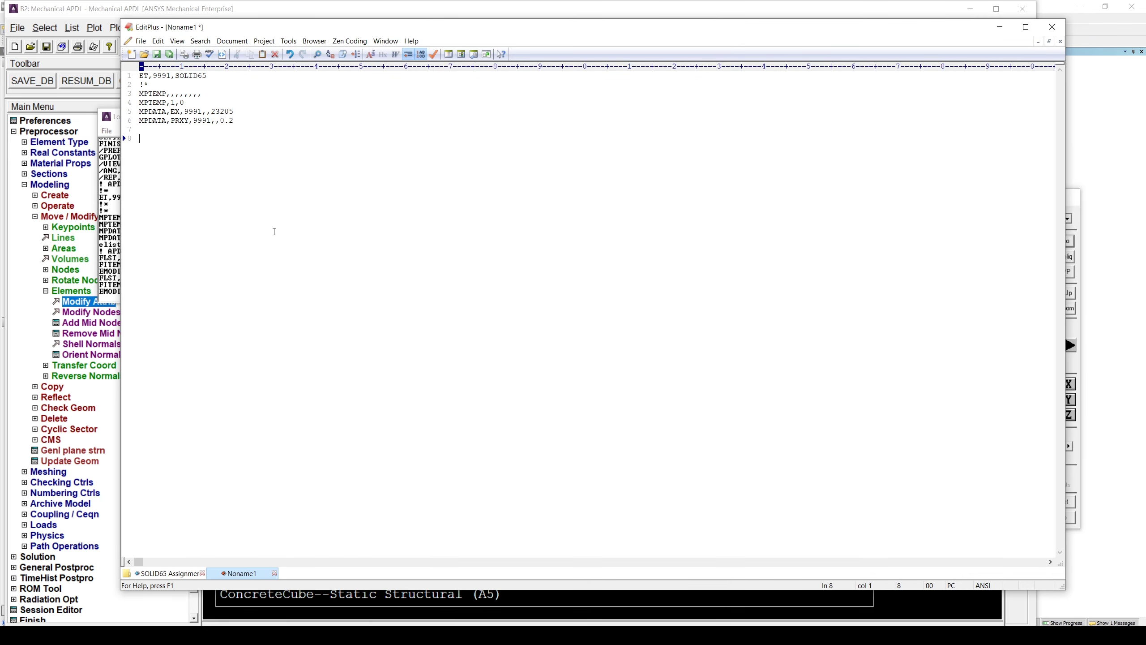
key(ctrl+v)
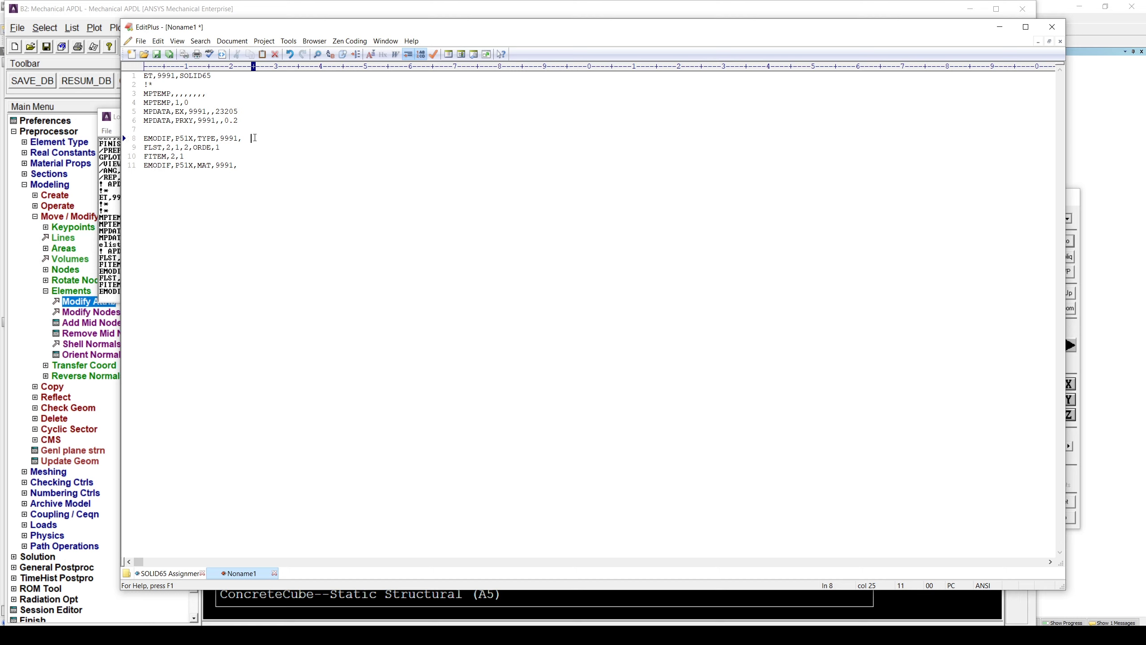
drag(185, 157, 144, 147)
key(Delete)
key(BackSpace)
key(Down)
key(Left)
key(Left)
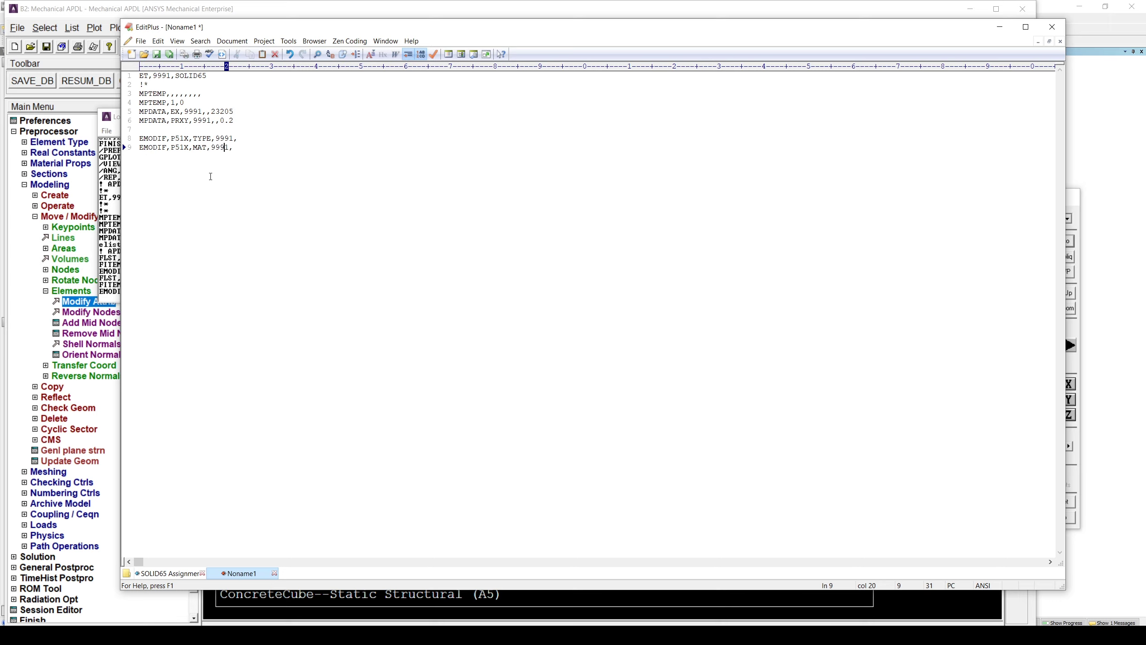
key(End)
key(Return)
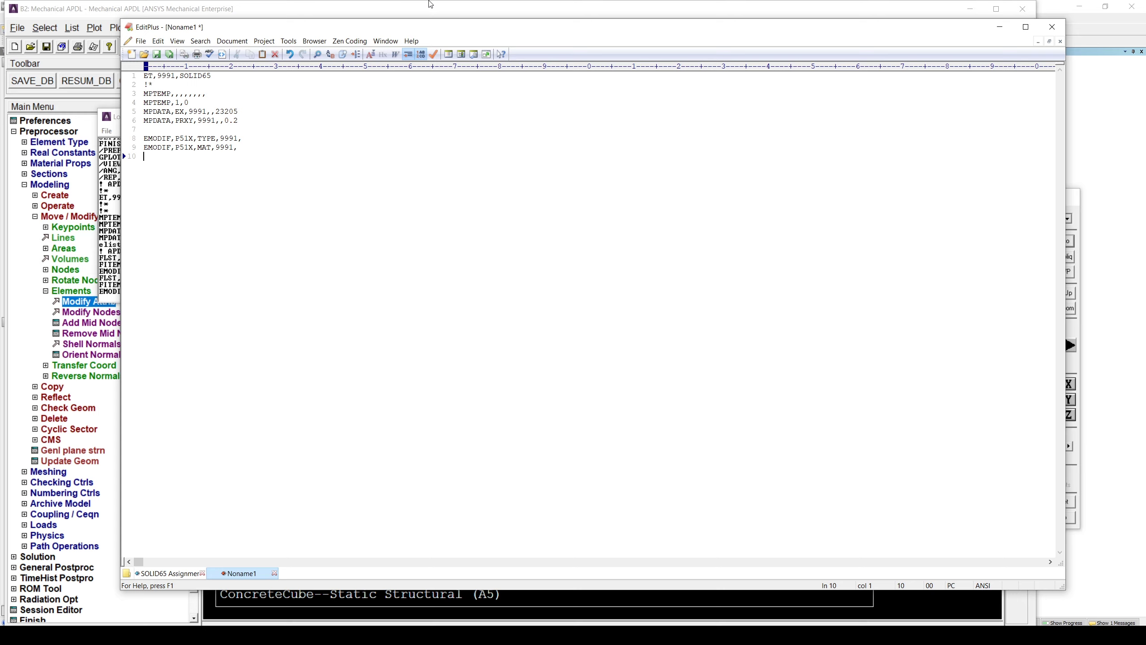
List elements with nodes and attributes to confirm MAT and TYPE 9991
click(108, 205)
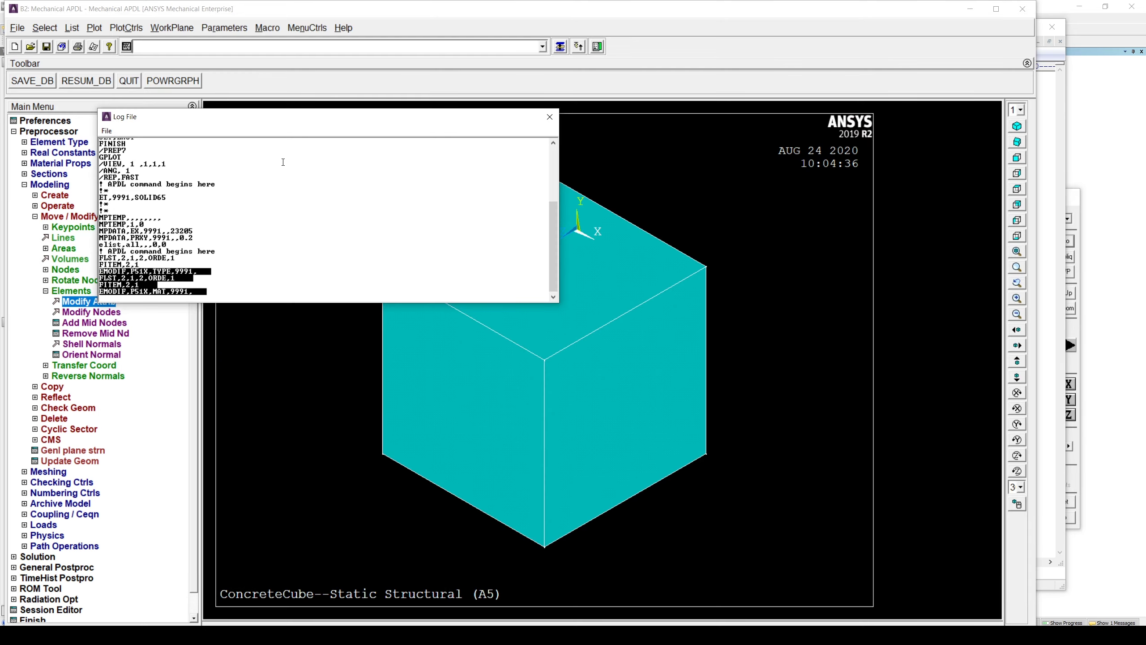
click(550, 116)
click(72, 28)
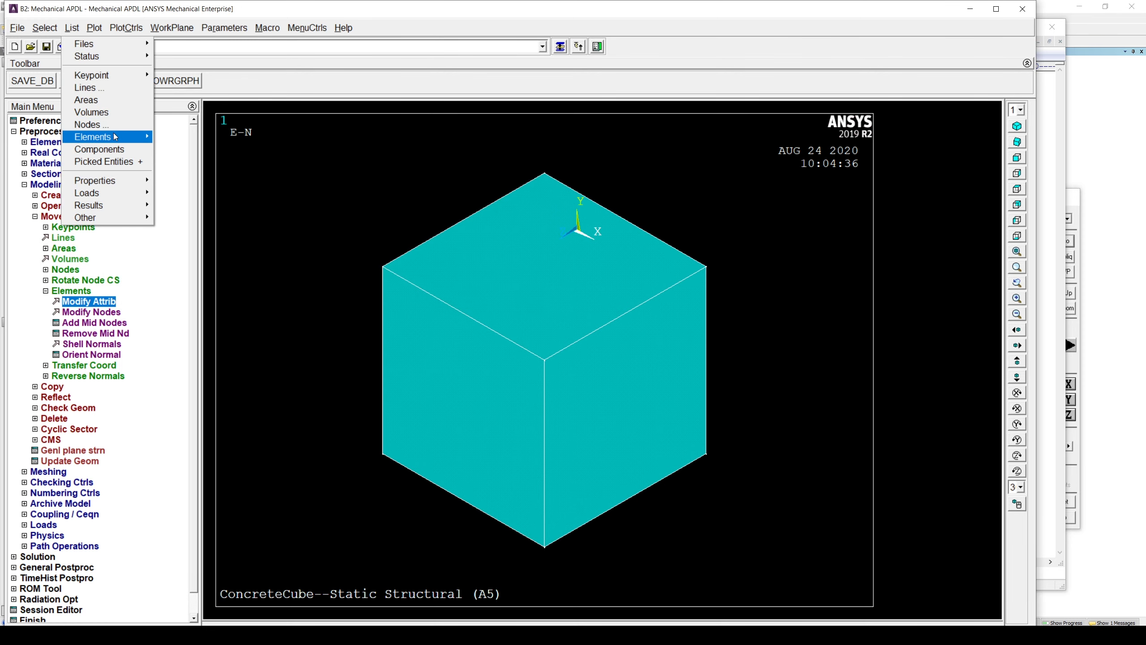
mouse_move(115, 136)
click(198, 136)
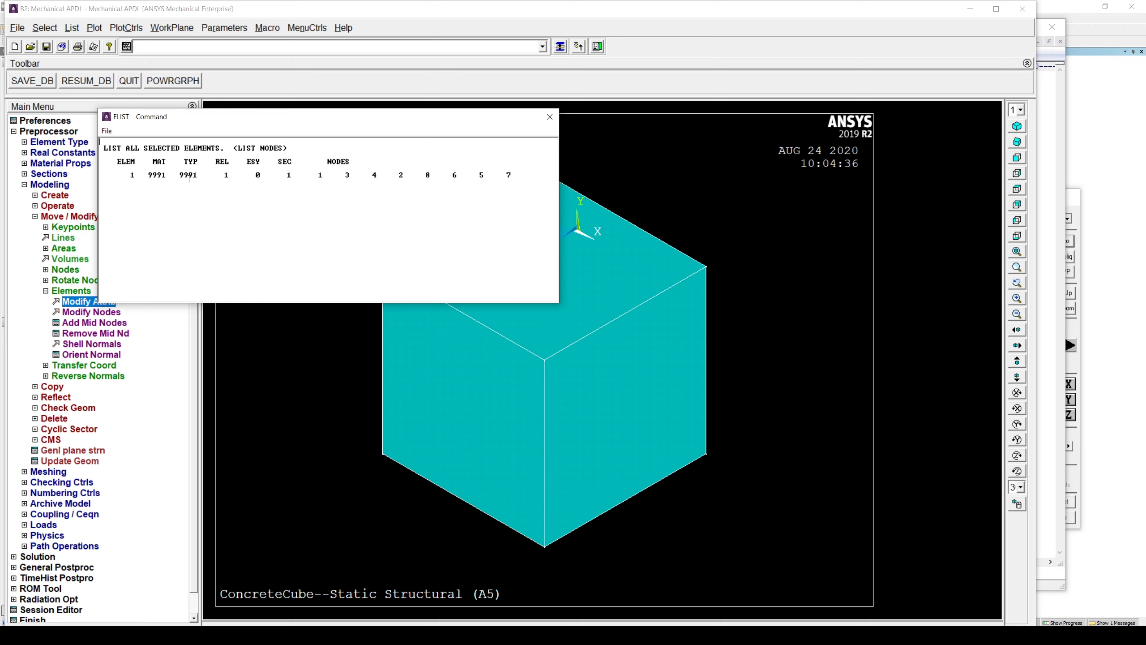
click(550, 117)
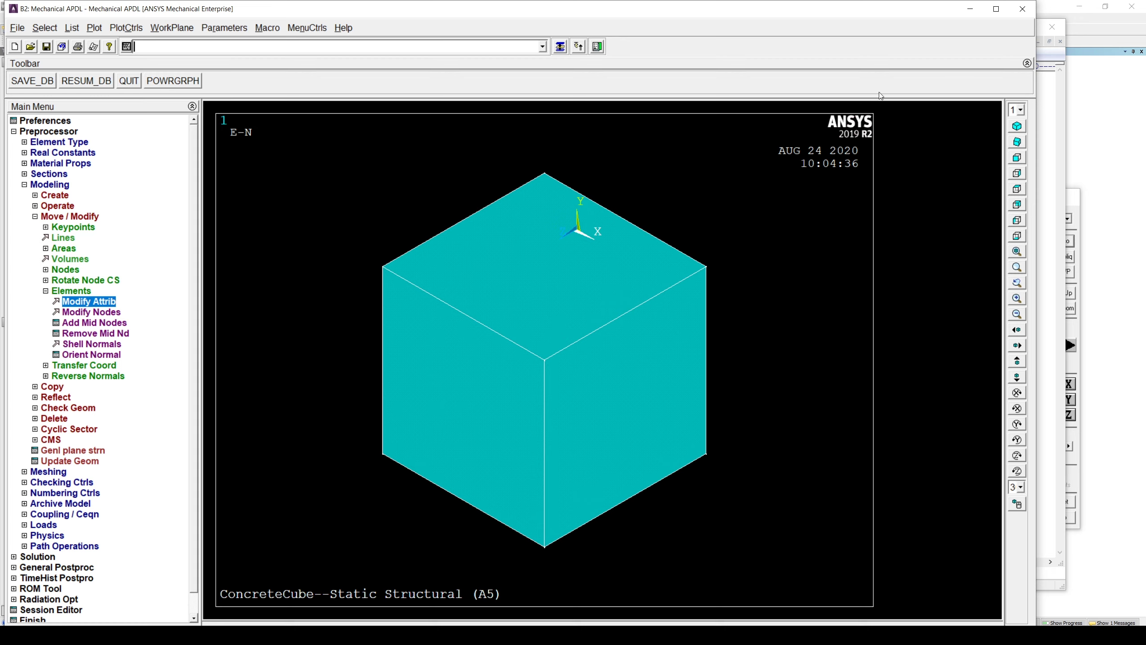
Quit Mechanical APDL without saving
click(1027, 11)
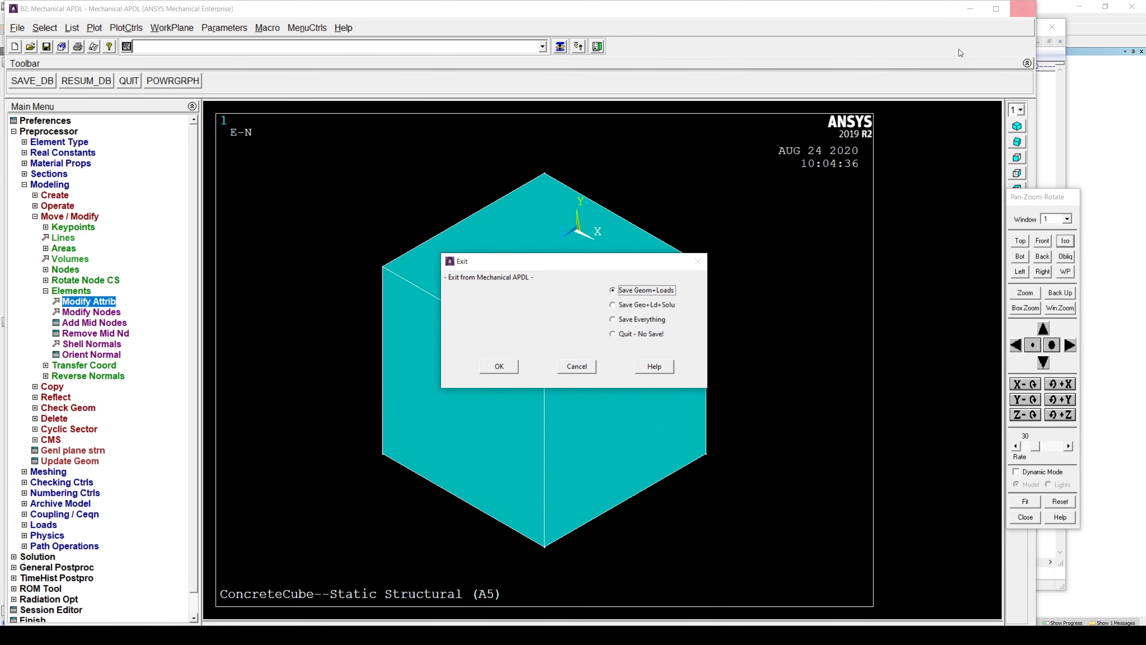
click(649, 336)
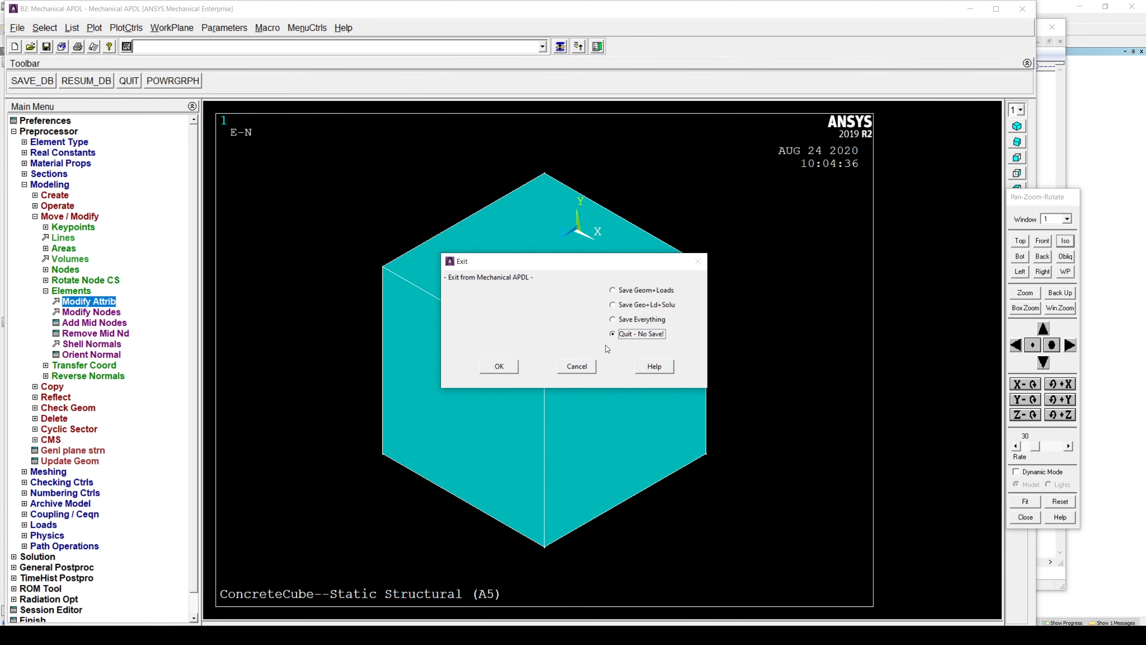
click(501, 366)
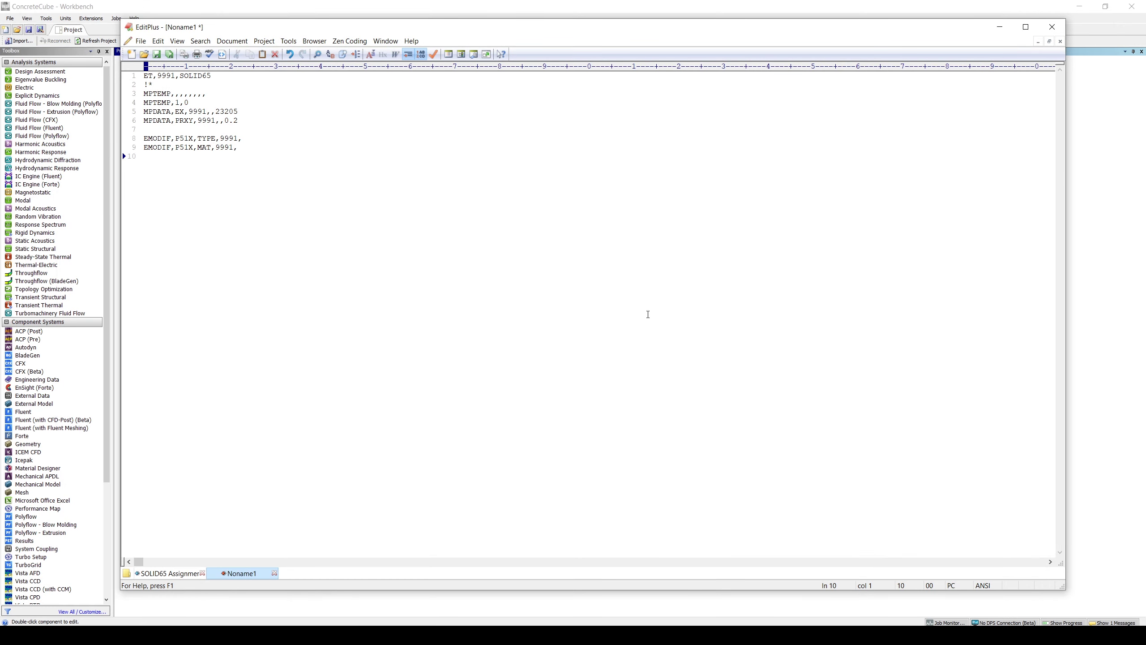
Save the ConcreteCube project in Workbench and select the Static Structural Model cell
click(349, 4)
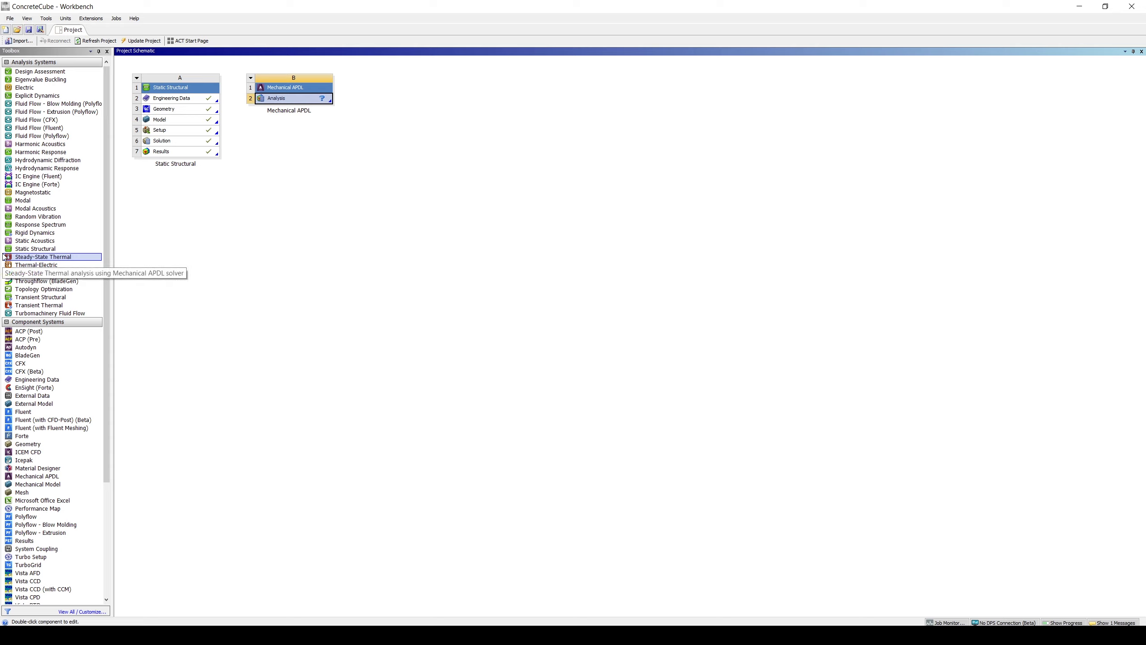
click(29, 30)
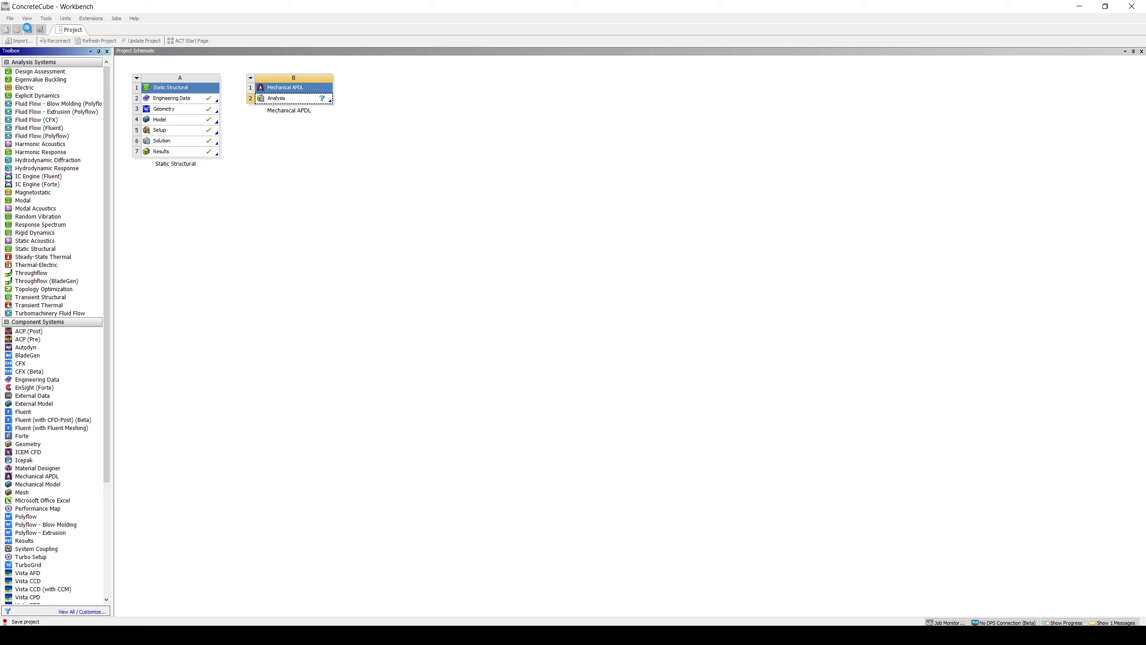
click(176, 121)
Edit the Model cell A4 to launch Mechanical
right_click(176, 122)
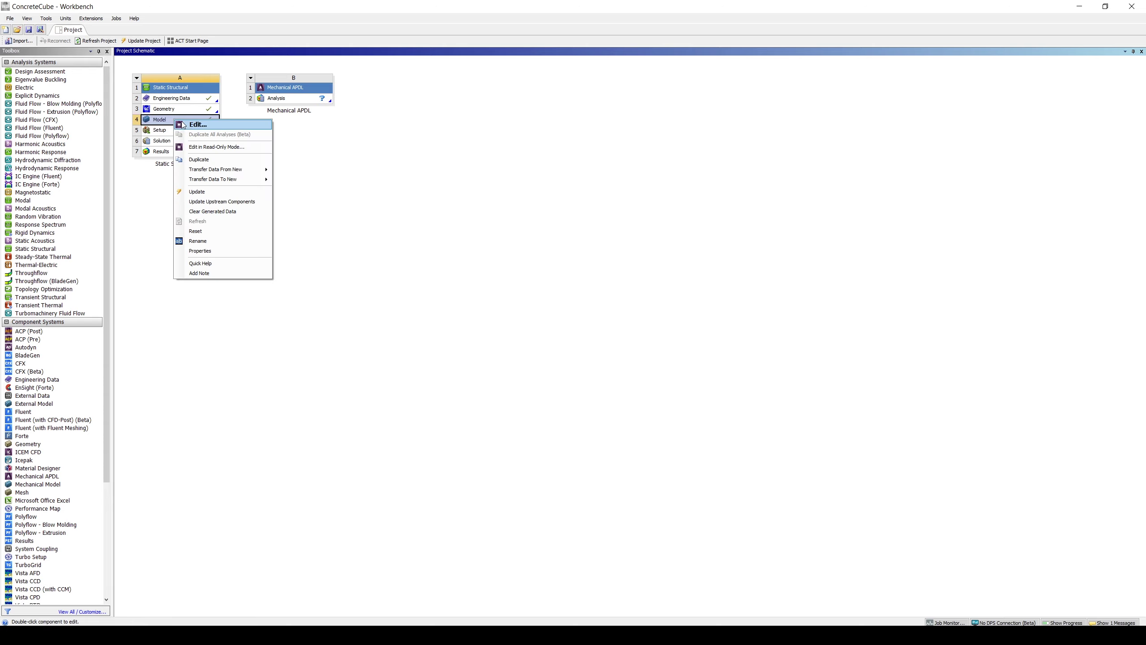
click(214, 125)
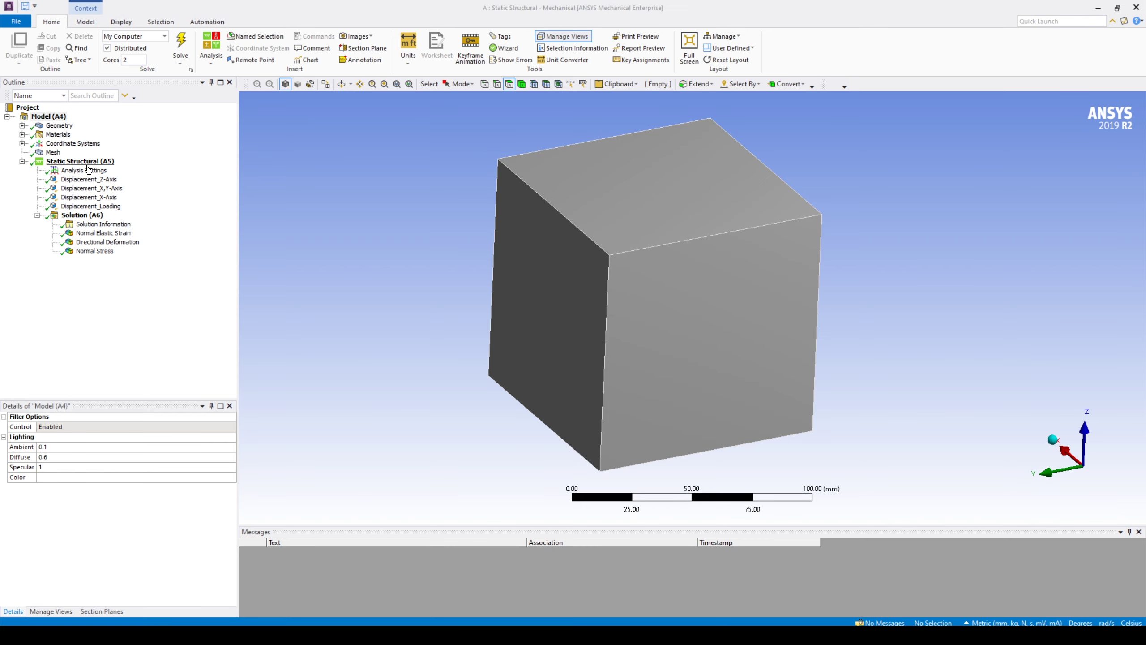
Insert a Commands (APDL) object under Static Structural
right_click(90, 162)
mouse_move(139, 172)
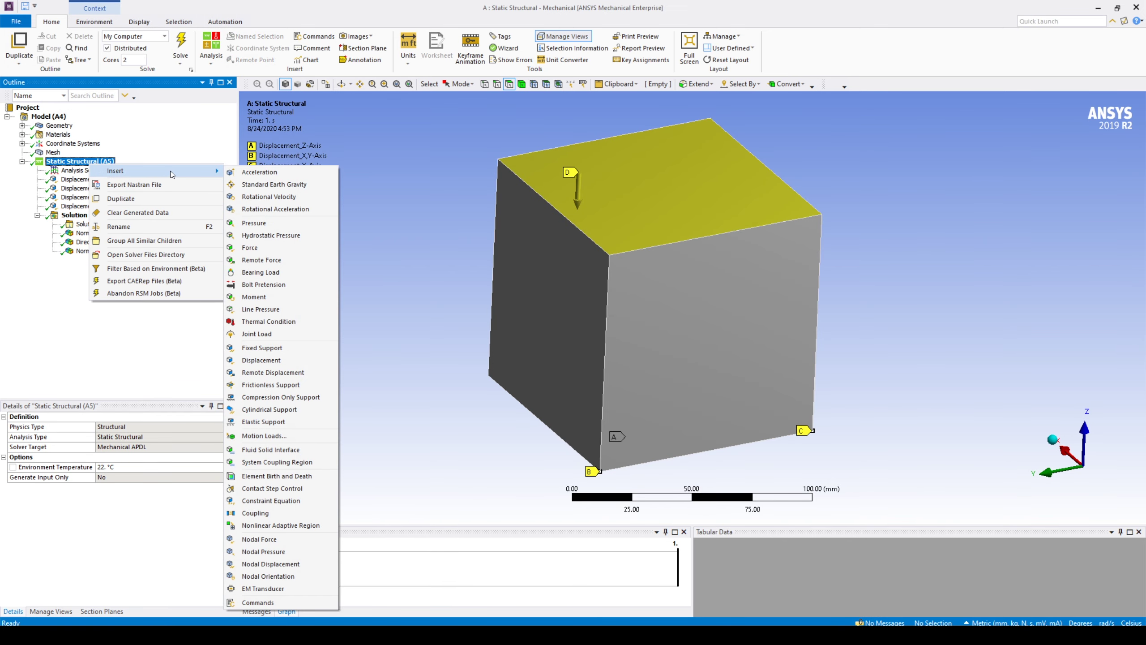
click(275, 605)
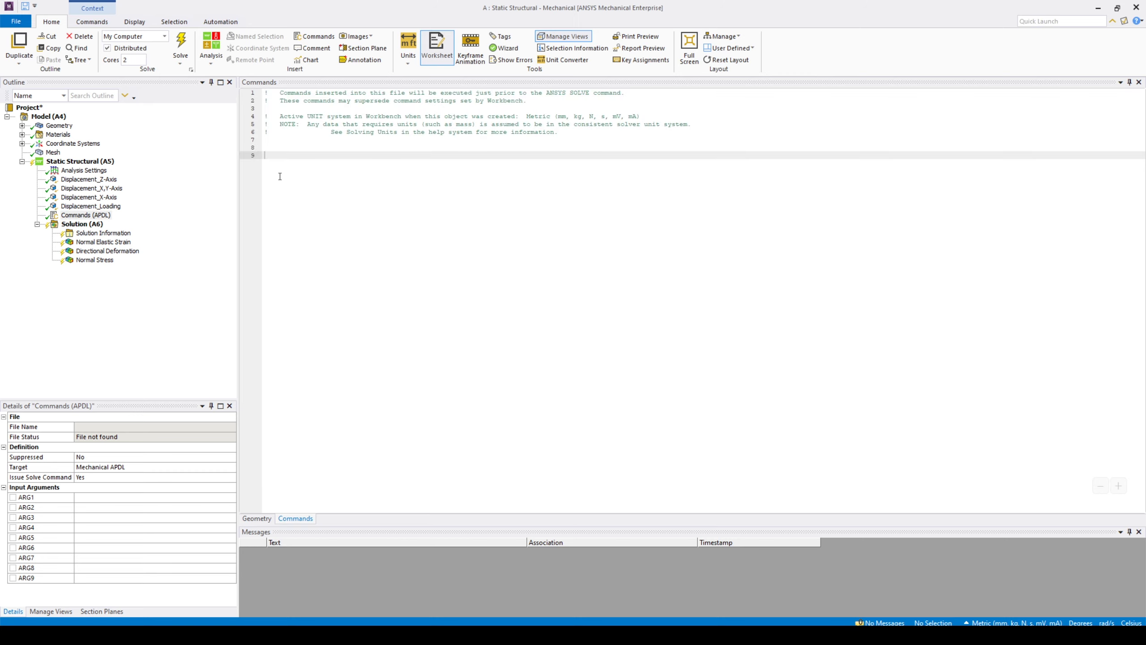
Enter /PREP7 and /SOLU in the commands, with blank lines between them
text(/)
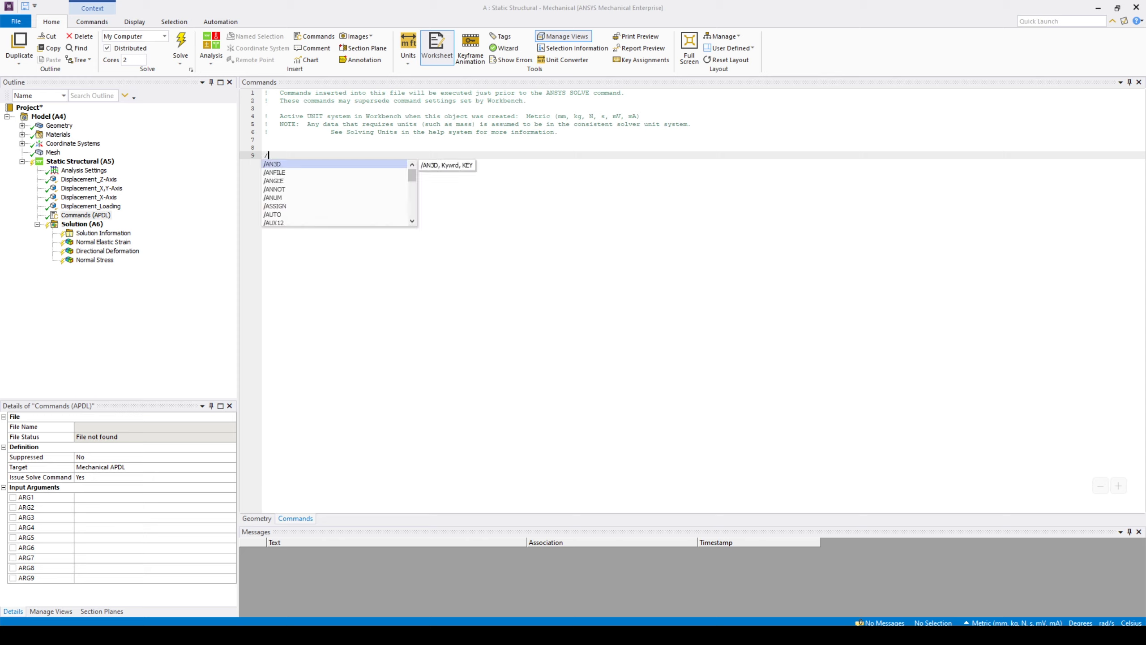
text(PRE)
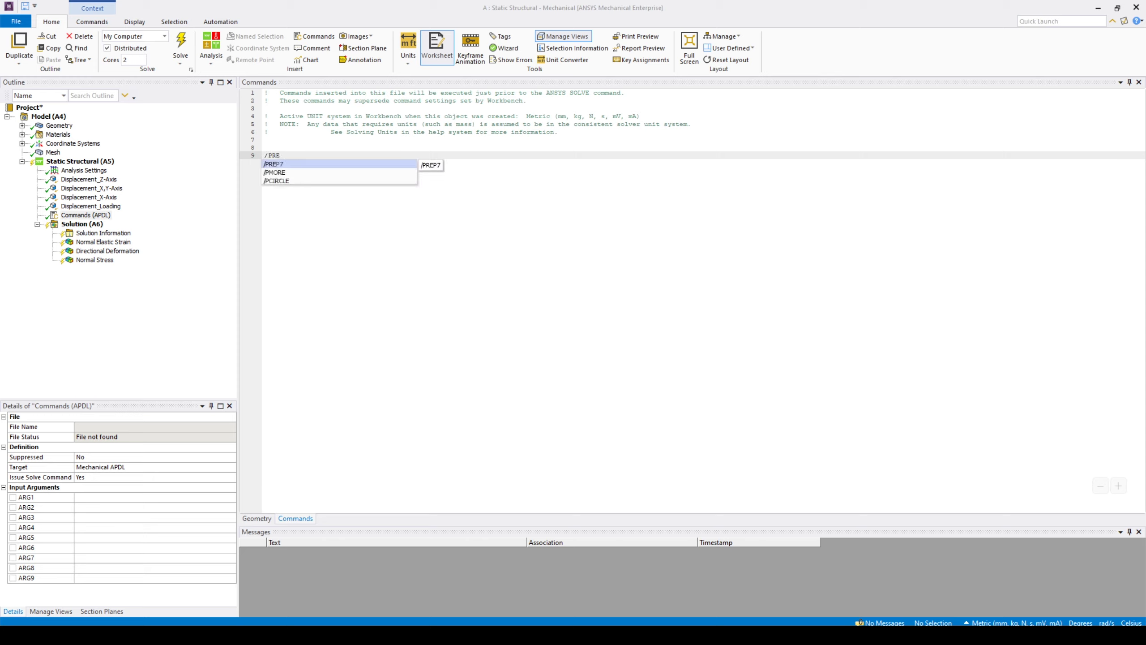
text(P7)
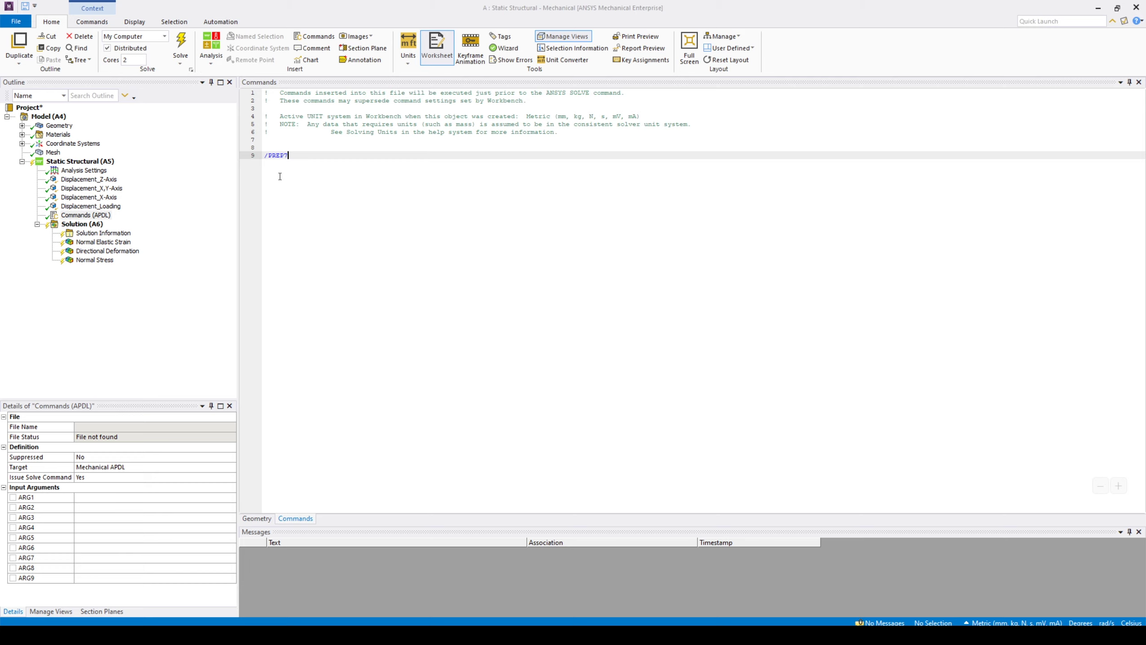
key(Return)
key(Return)
key(Return)
text(/S)
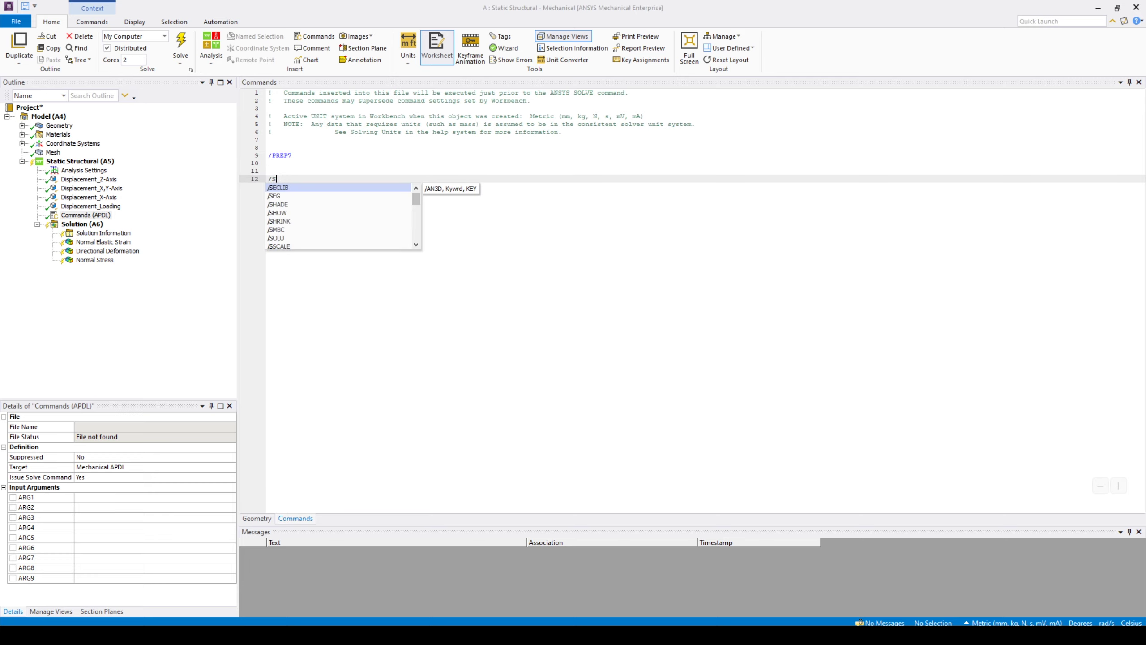
text(OLU)
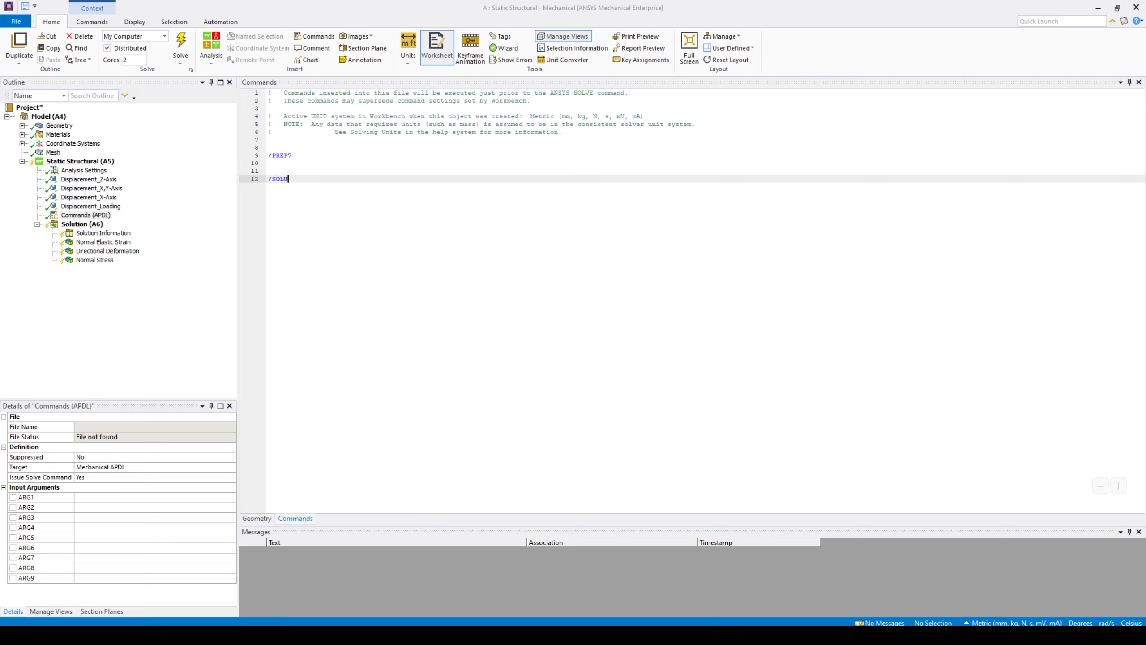
key(Return)
click(299, 165)
key(Return)
key(Return)
click(288, 176)
Copy the whole APDL script from EditPlus and return to Mechanical
key(alt+Tab)
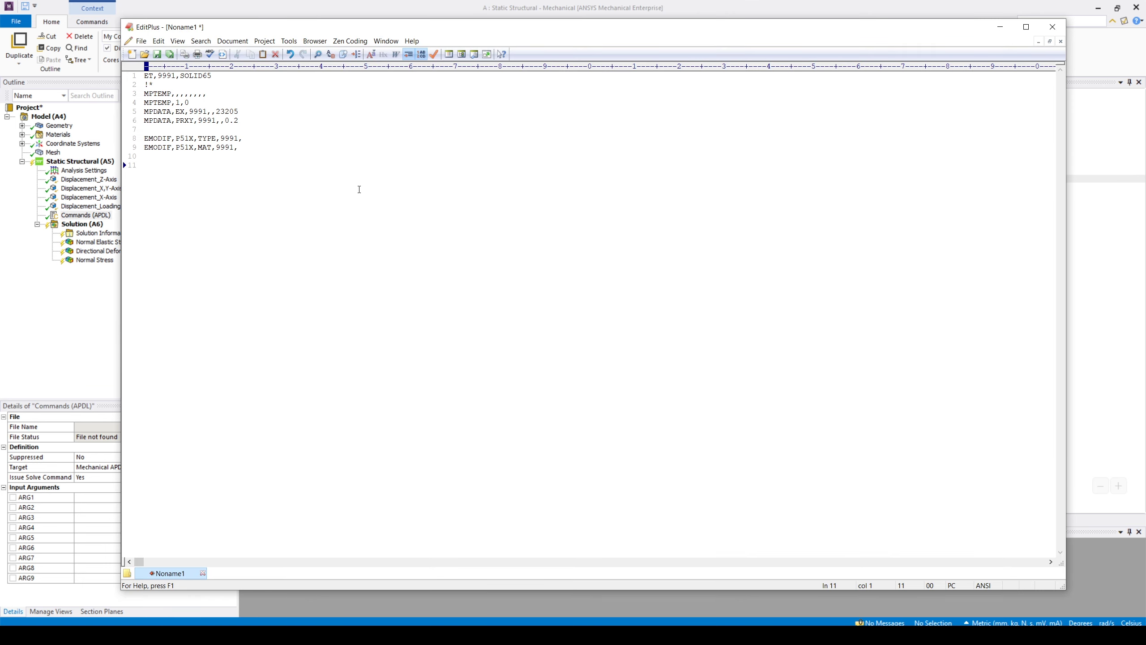
drag(194, 179, 90, 44)
key(ctrl+c)
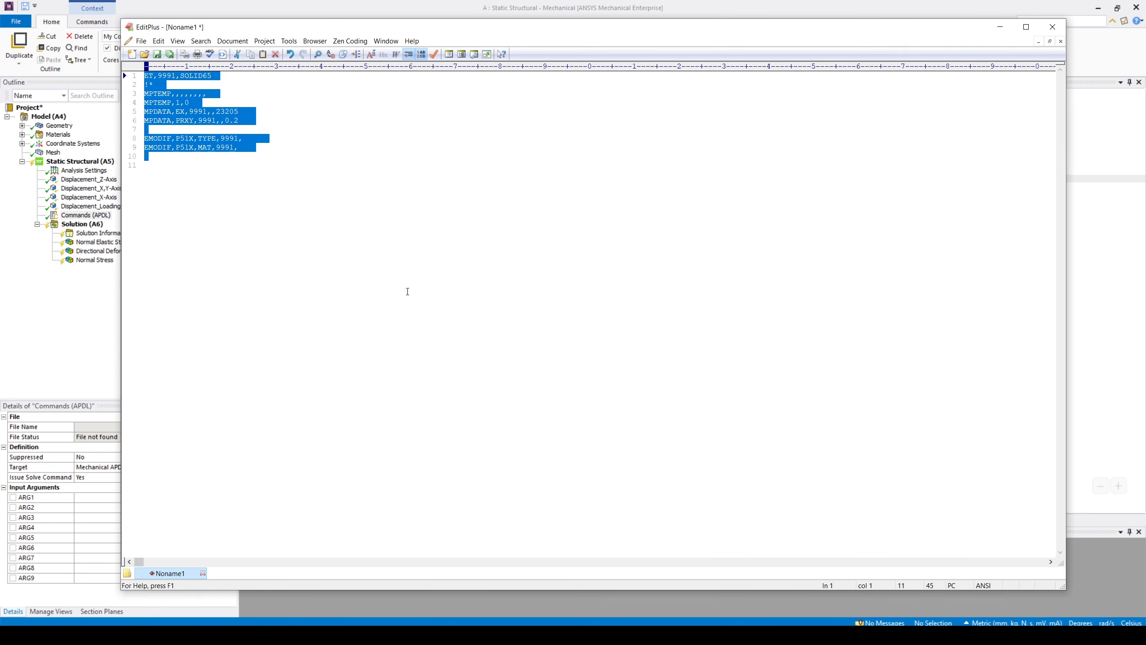
click(1000, 27)
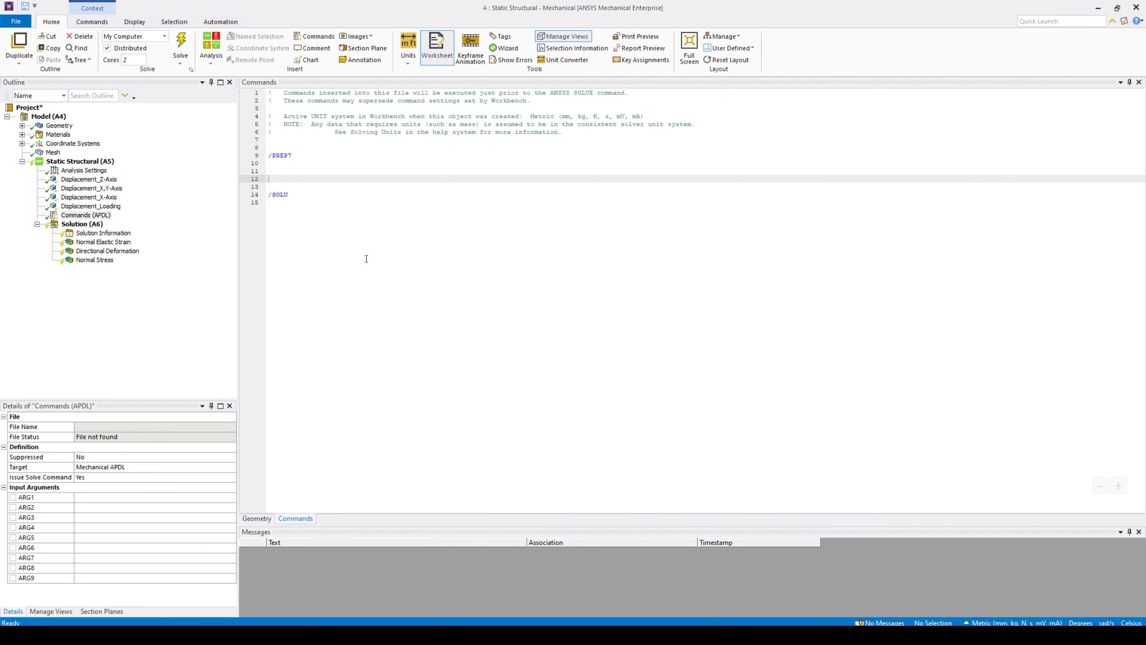
Paste the copied SOLID65 material and element block at line 12 of the worksheet
right_click(270, 175)
click(290, 215)
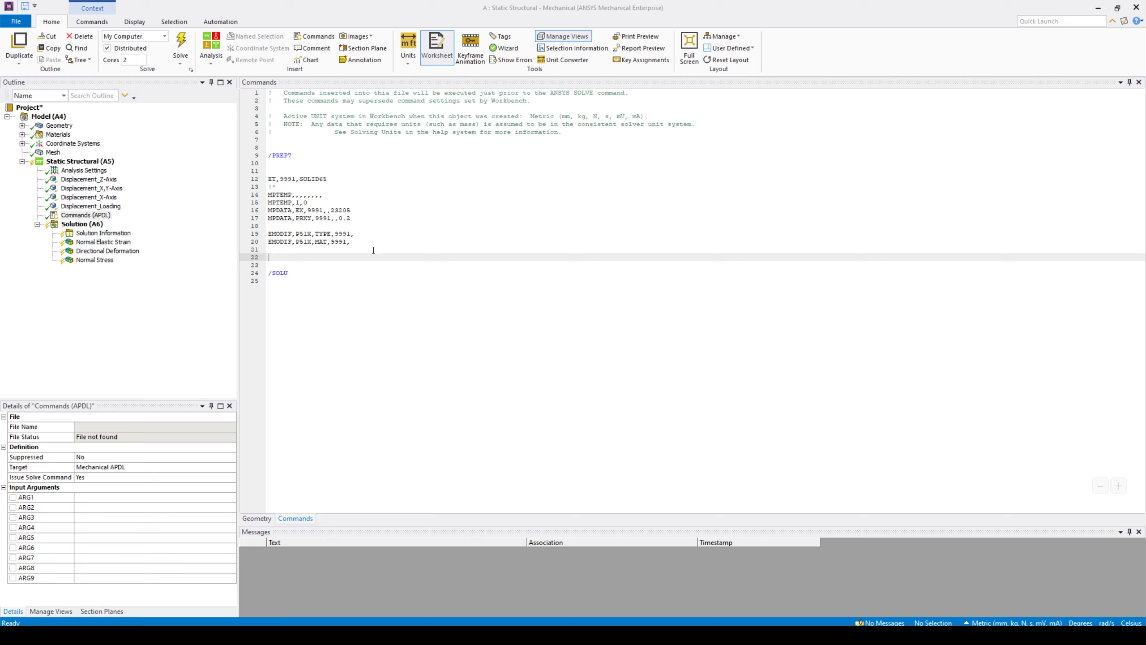
click(356, 210)
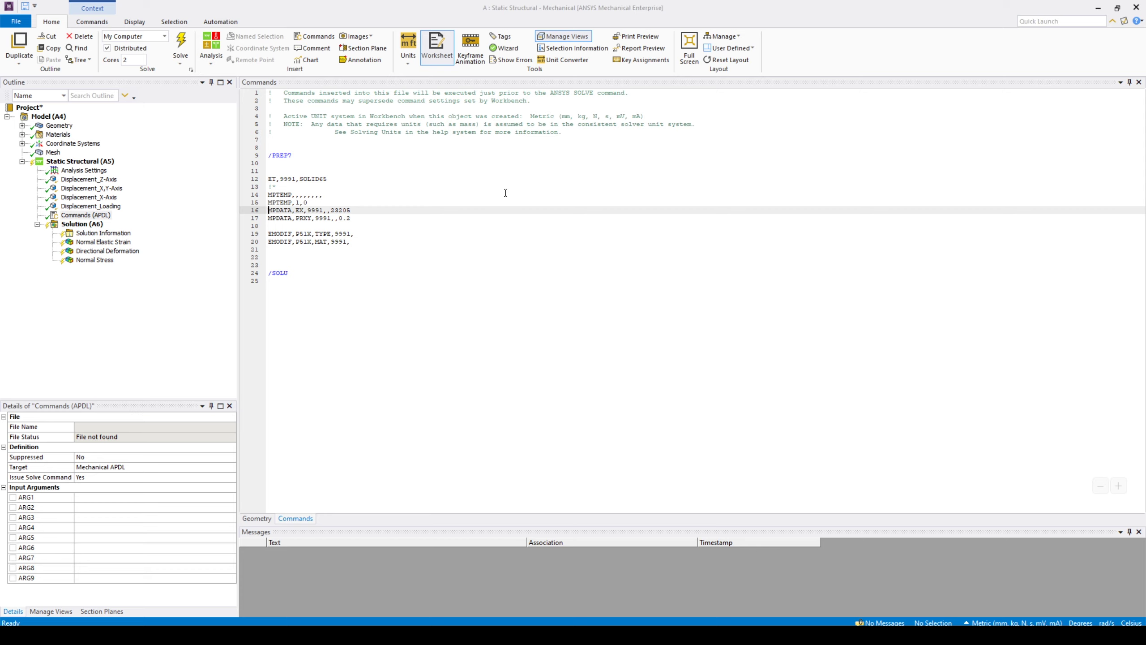
Comment out the EX 23205 line and add a duplicate with value 232050
text(!)
key(shift+End)
key(ctrl+c)
key(End)
key(Return)
key(ctrl+v)
key(BackSpace)
text(0)
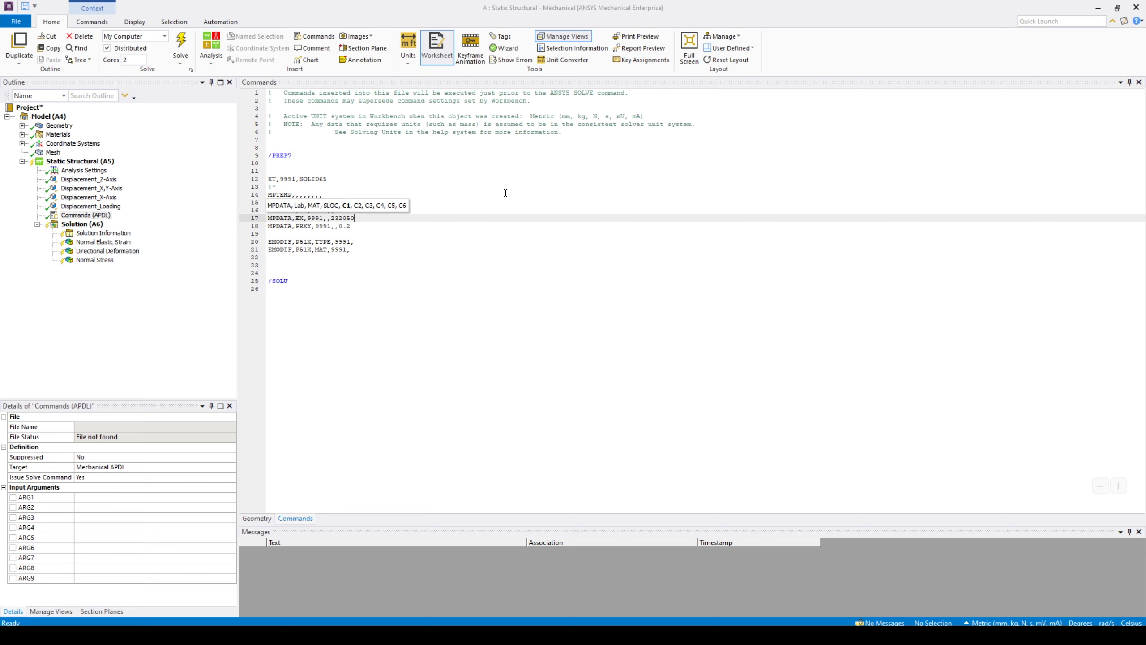
click(327, 309)
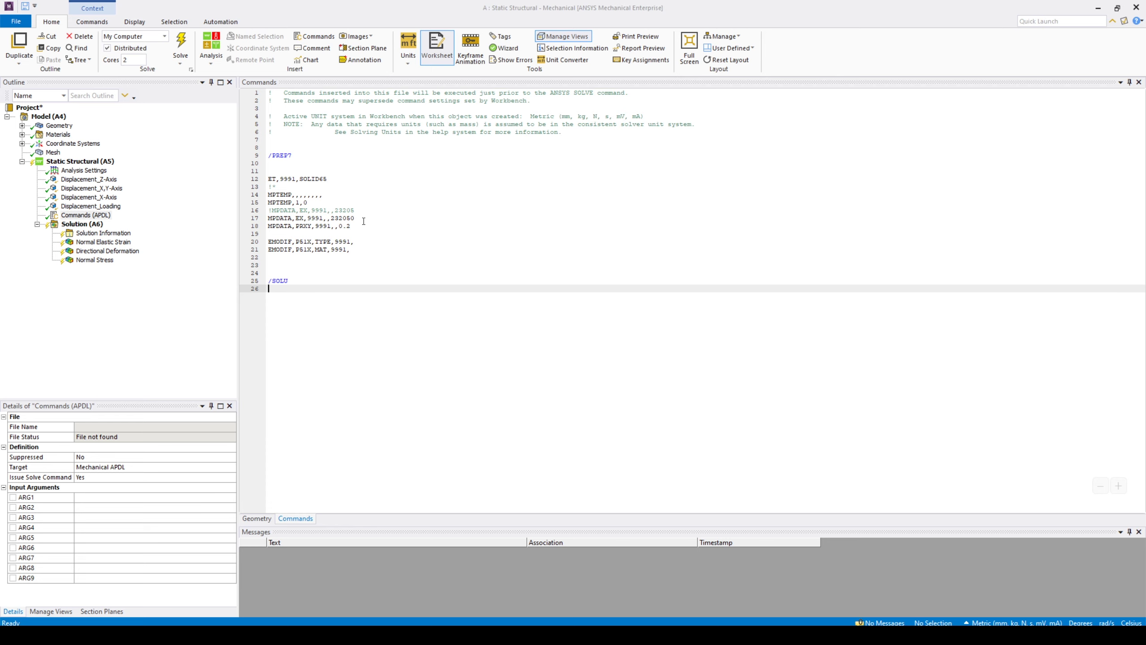
Solve the cube, check Normal Stress reads -44.09 MPa, and reselect Commands (APDL)
click(81, 224)
right_click(83, 225)
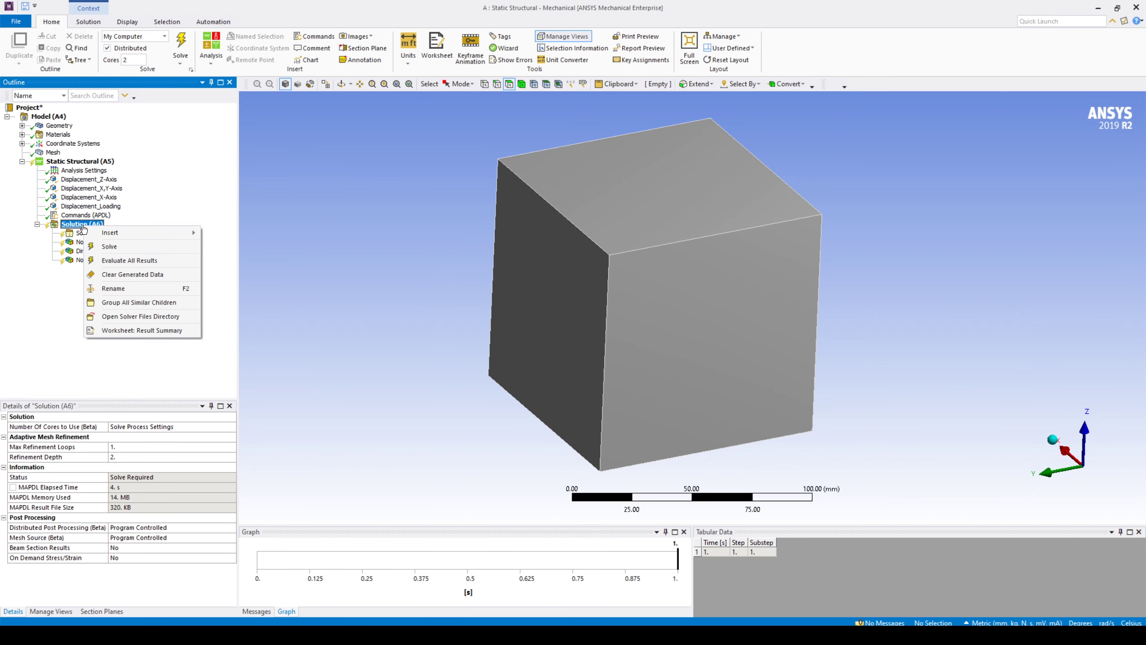
click(109, 246)
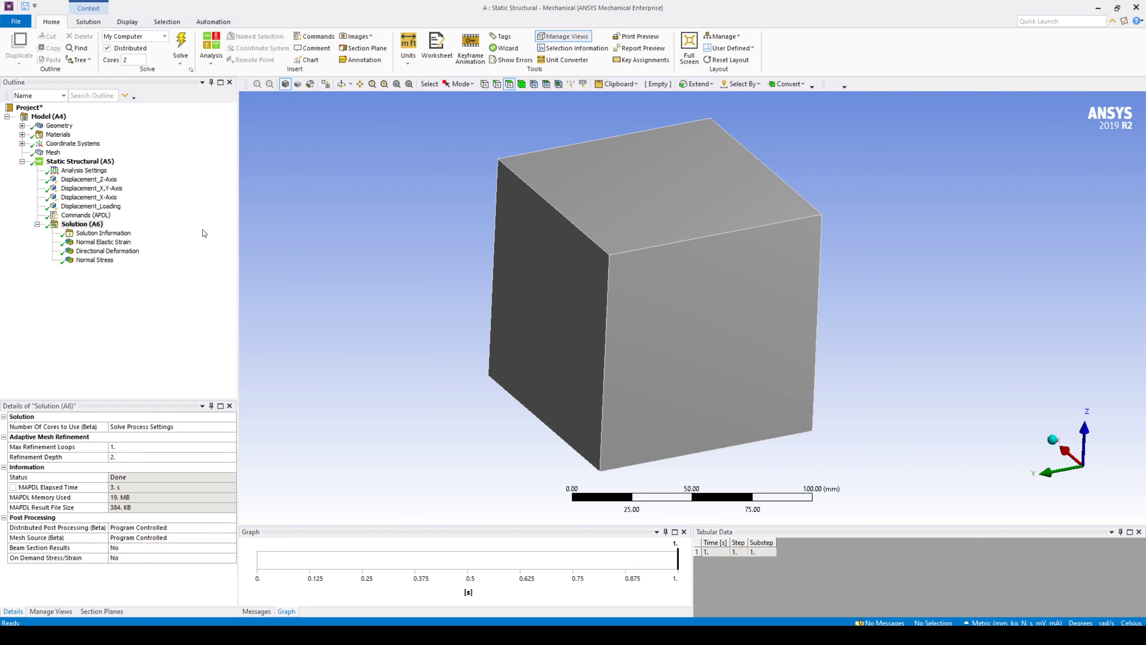
click(96, 261)
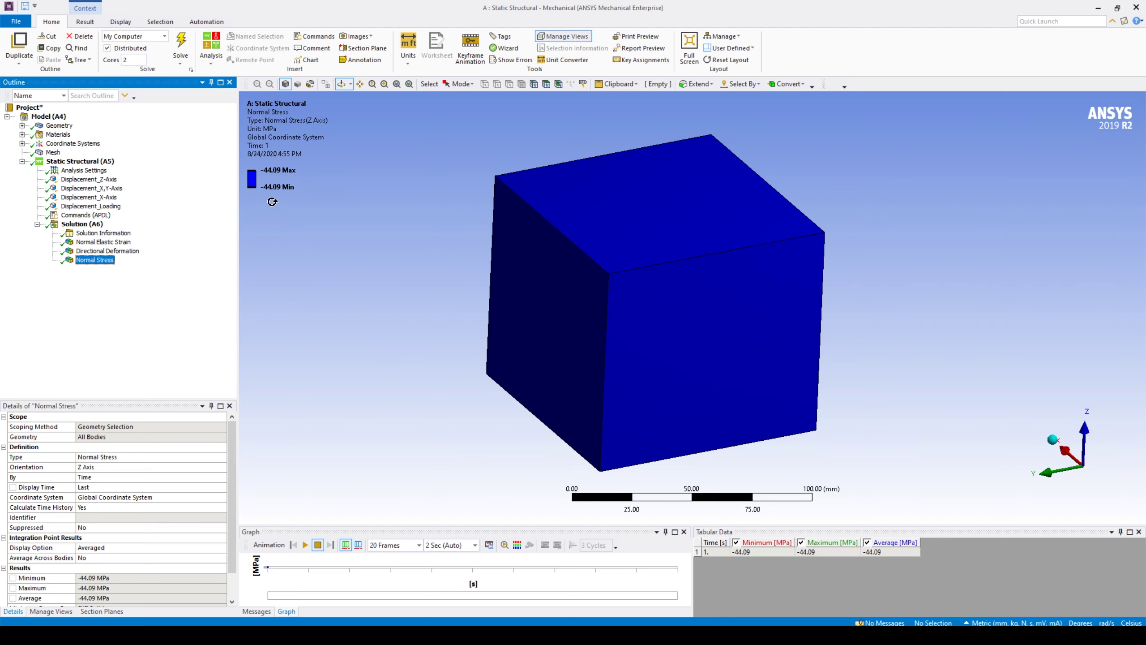
click(103, 215)
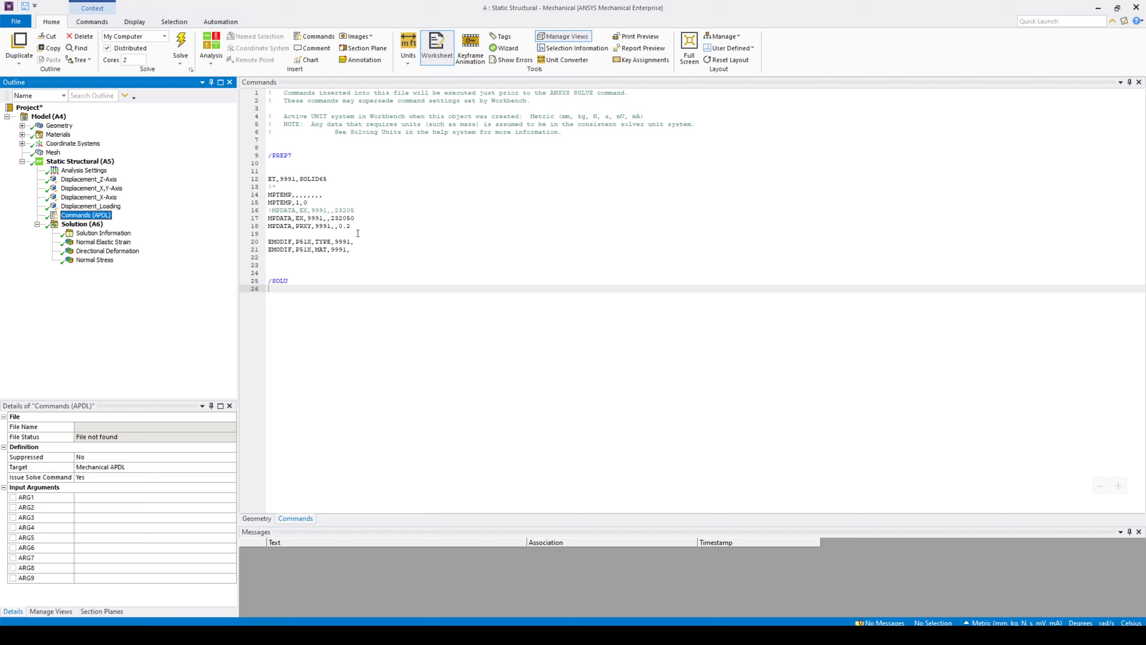
Replace P51X with ALL in both EMODIF lines
double_click(306, 242)
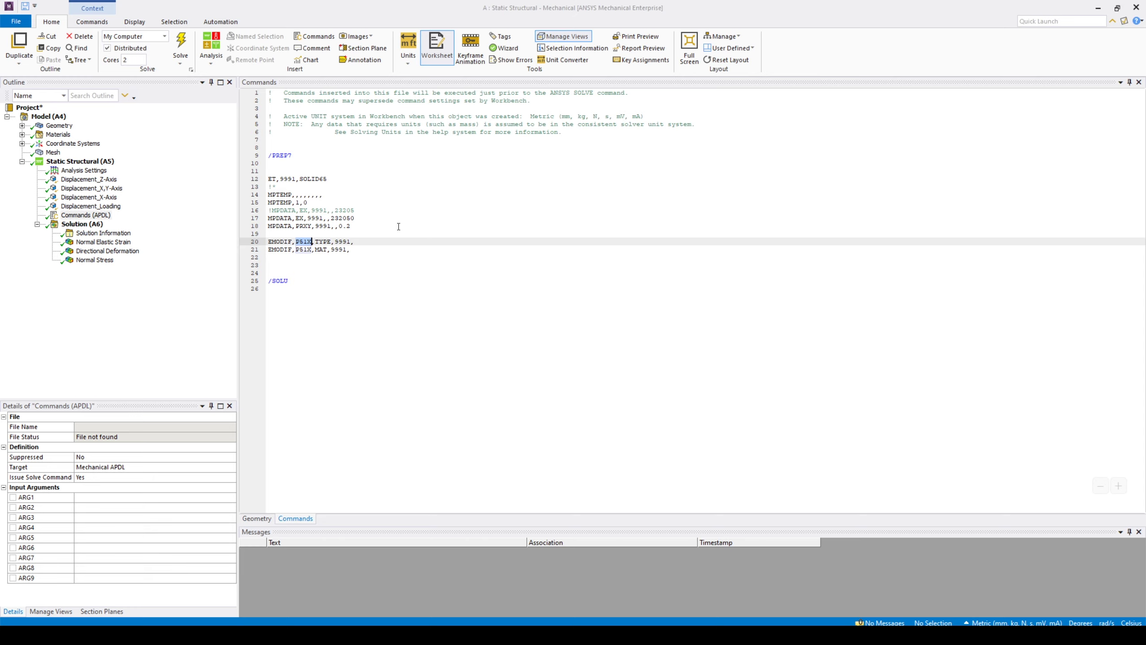
text(ALL)
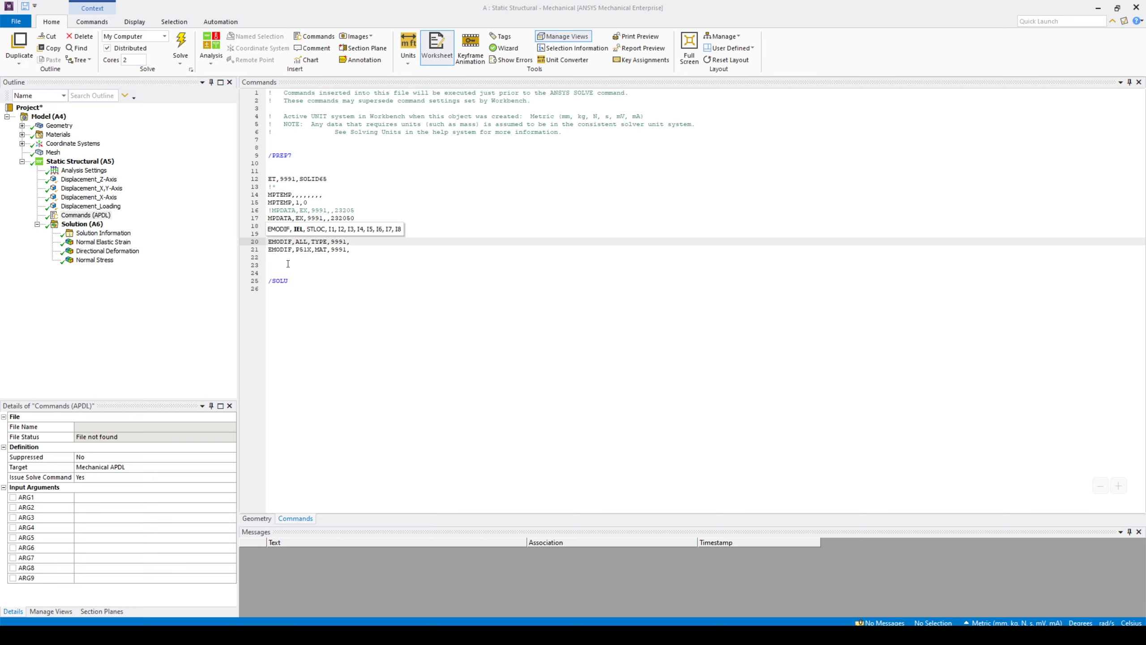
double_click(304, 250)
text(ALL)
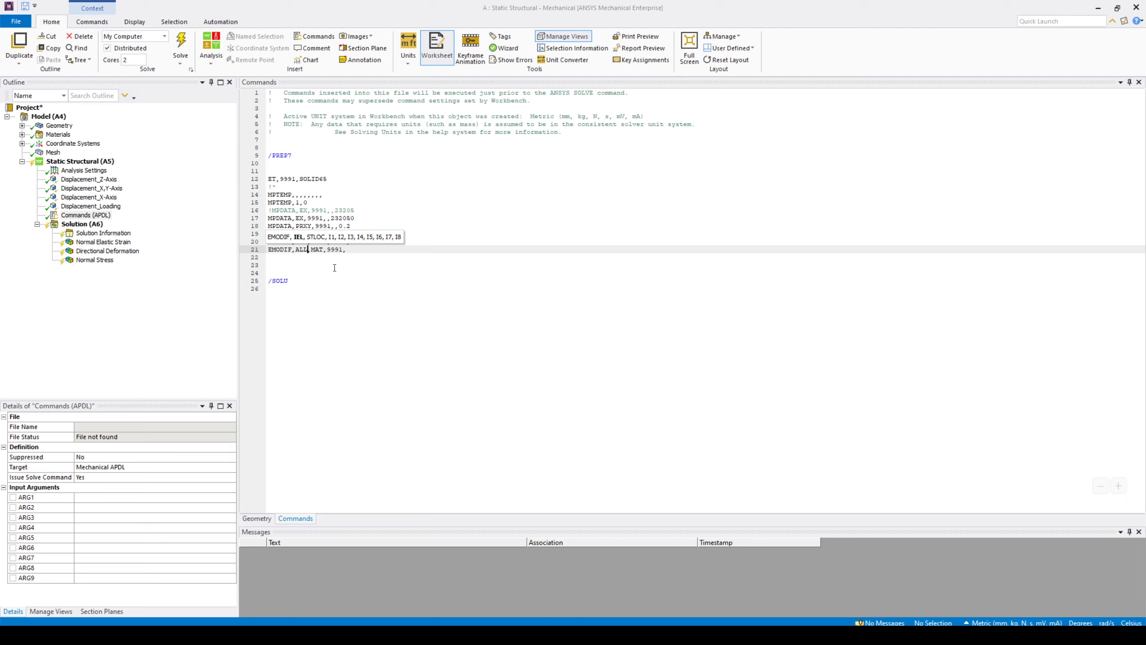
click(326, 271)
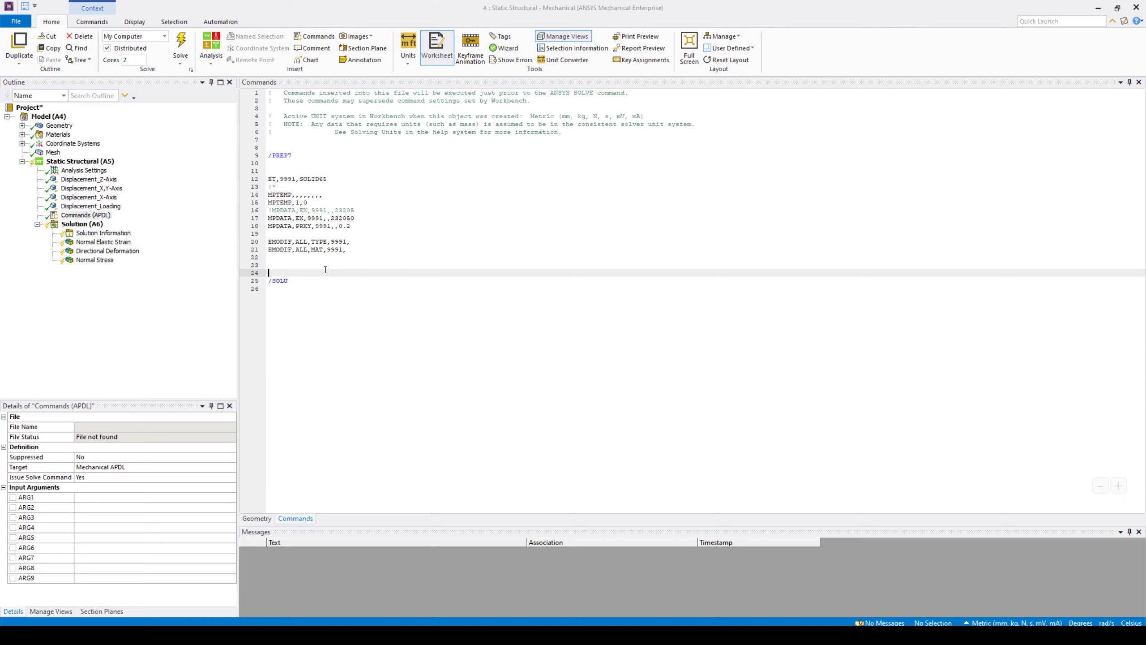
click(317, 359)
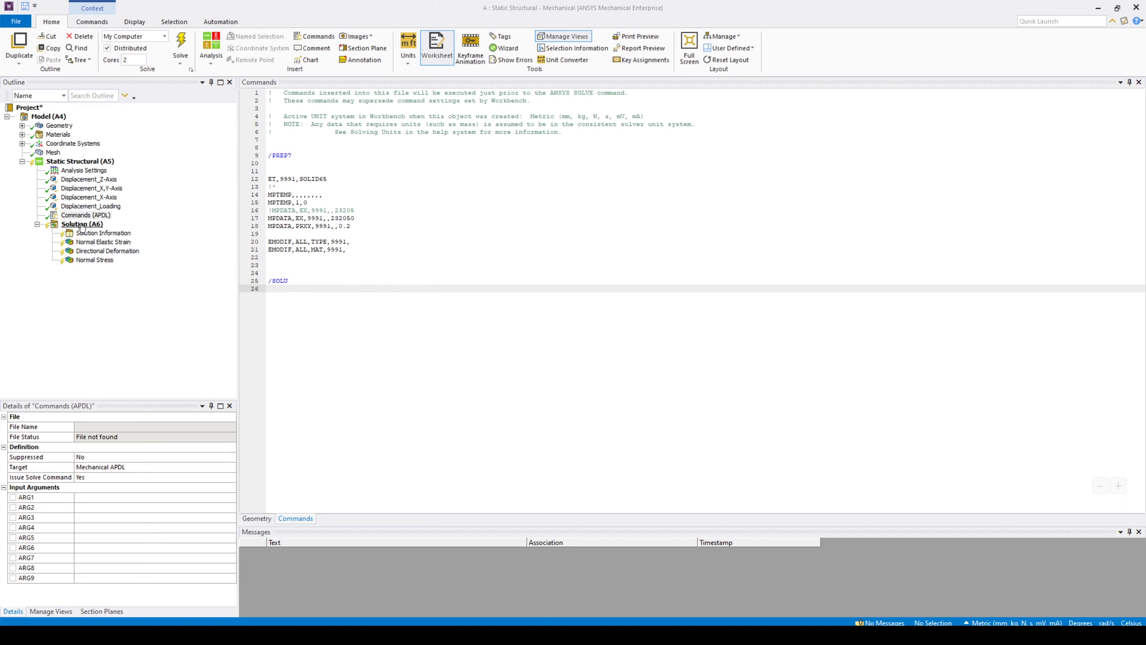
Re-solve and check that Normal Stress becomes -440.89 MPa
click(81, 226)
right_click(82, 226)
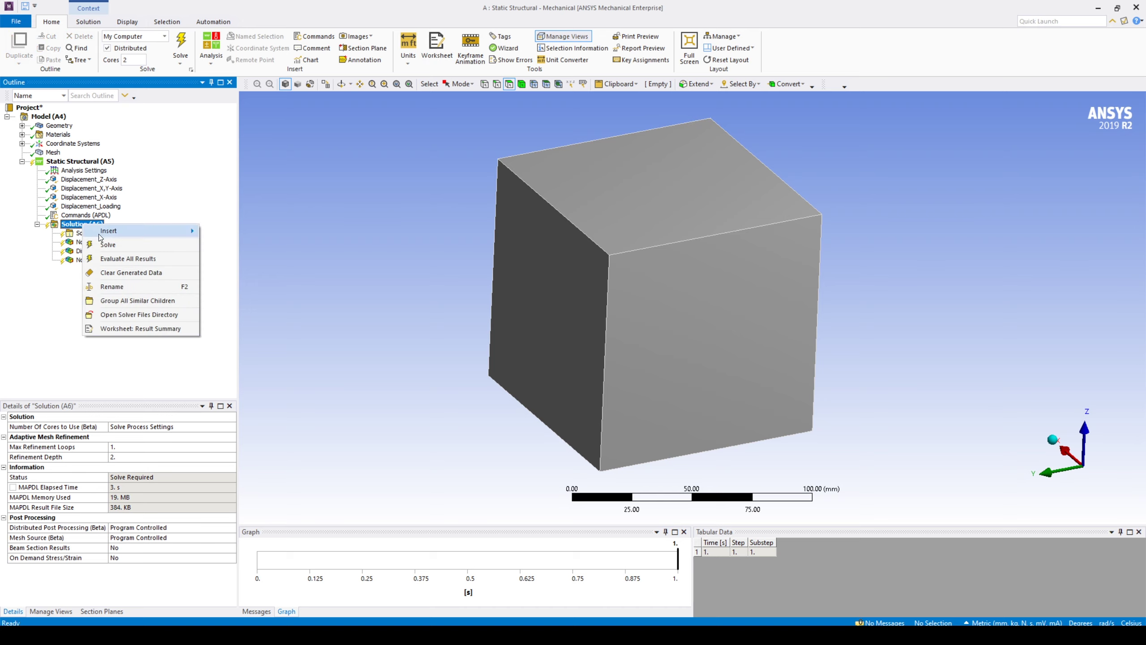
click(174, 245)
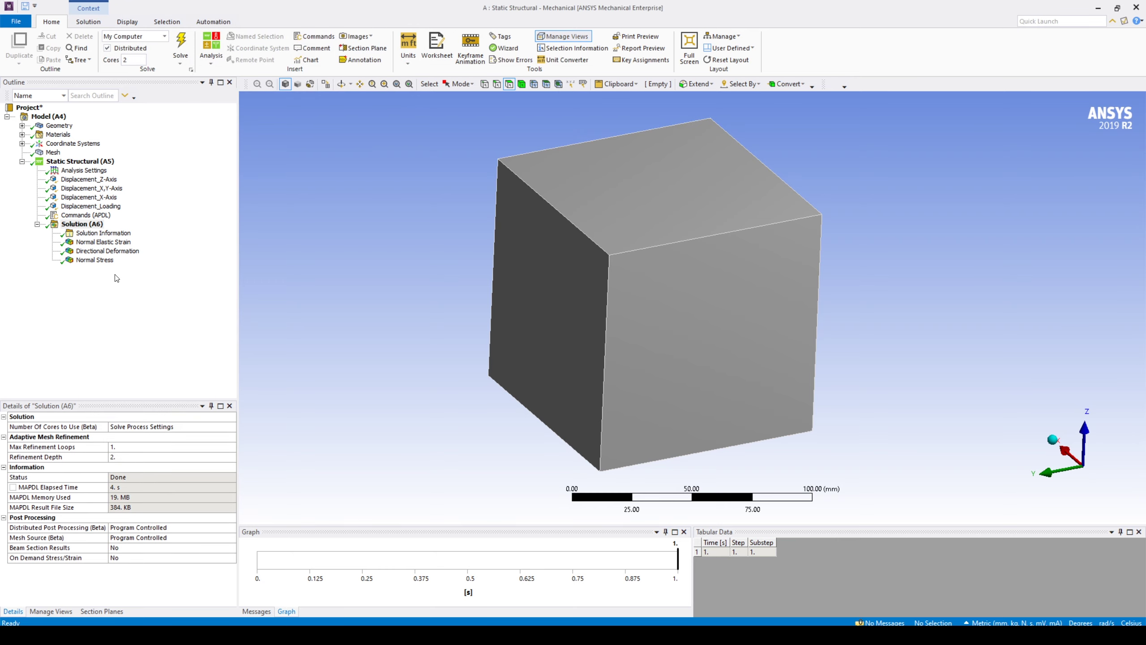
click(99, 263)
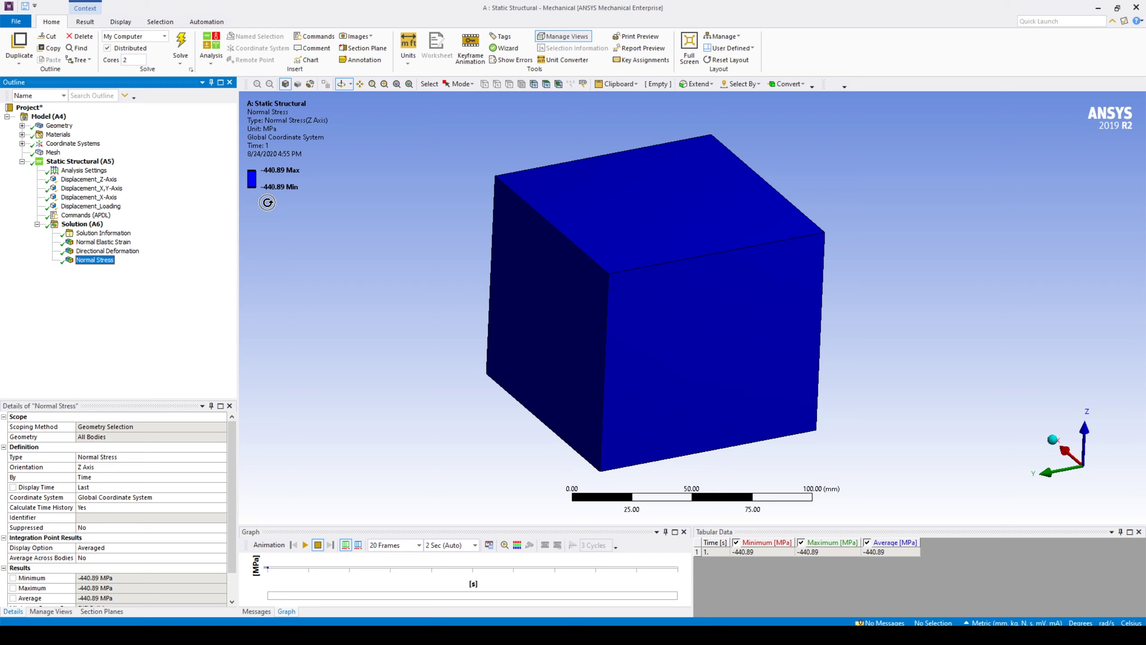
click(98, 216)
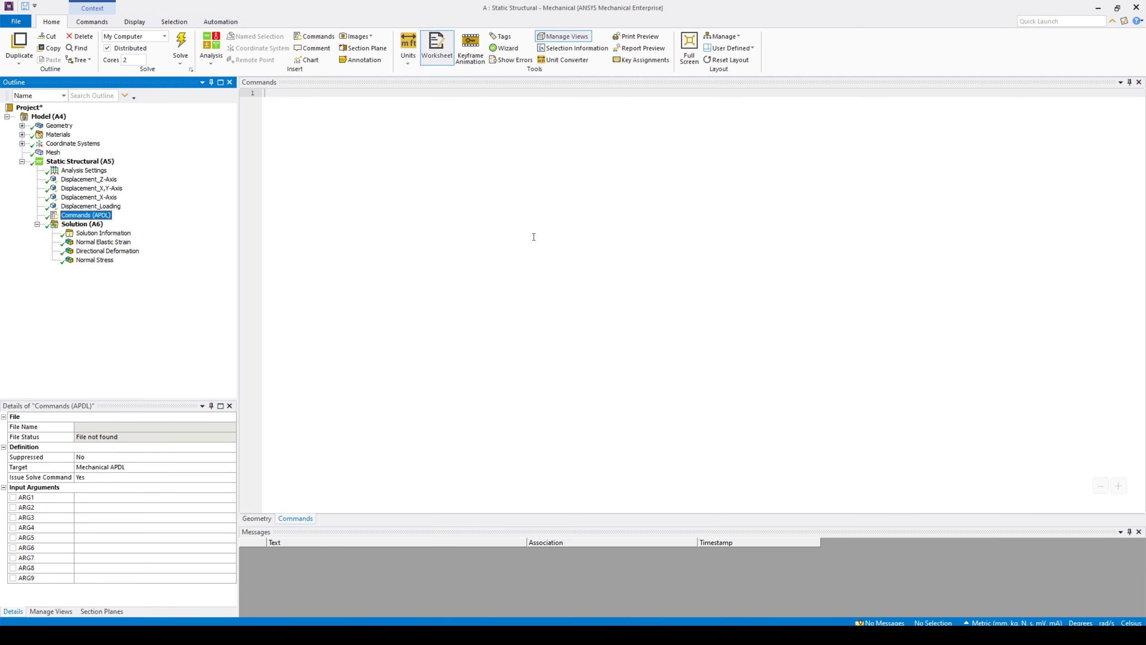
Delete the EX 232050 line and uncomment the original EX 23205 line
text(!   Commands inserted into this file will be executed just prior to the ANSYS SOLVE command. !   These commands may supersede command settings set by Workbench.  !   Active UNIT system in Workbench when this object was created:  Metric (mm, kg, N, s, mV, mA) !   NOTE:  Any data that requires units (such as mass) is assumed to be in the consistent solver unit system. !                See Solving Units in the help system for more information.   /PREP7   ET,9991,SOLID65 !* MPTEMP,,,,,,,, MPTEMP,1,0 !MPDATA,EX,9991,,23205 MPDATA,EX,9991,,232050 MPDATA,PRXY,9991,,0.2  EMODIF,ALL,TYPE,9991, EMODIF,ALL,MAT,9991,    /SOLU)
click(374, 219)
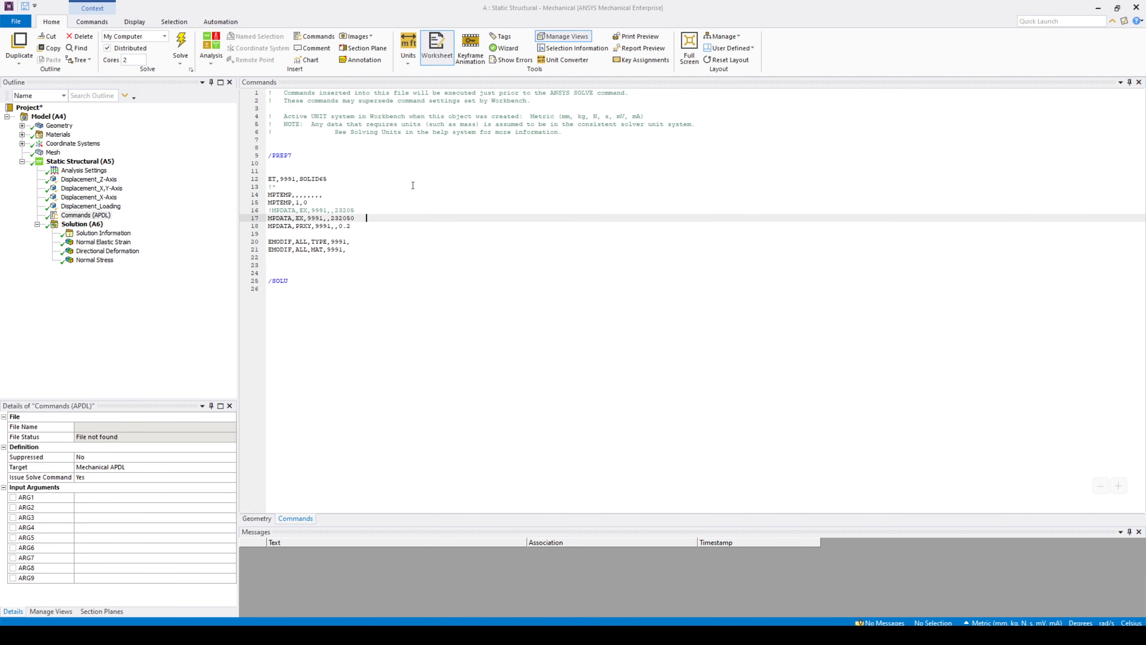
key(shift+Home)
key(BackSpace)
key(Up)
key(Home)
key(Delete)
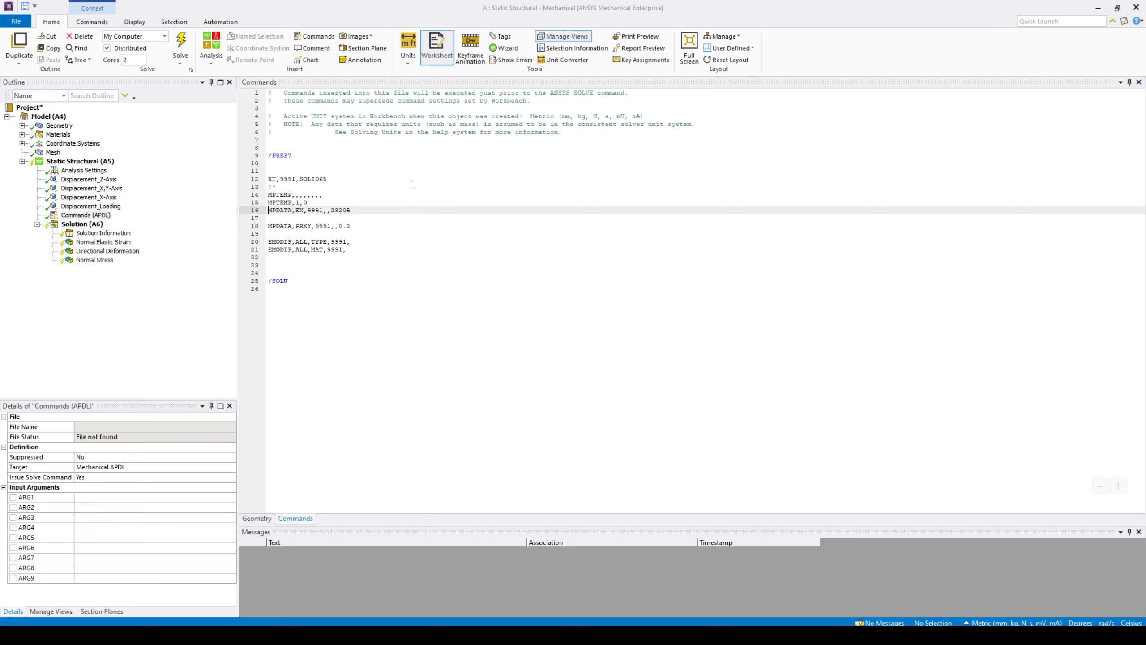
key(End)
key(Delete)
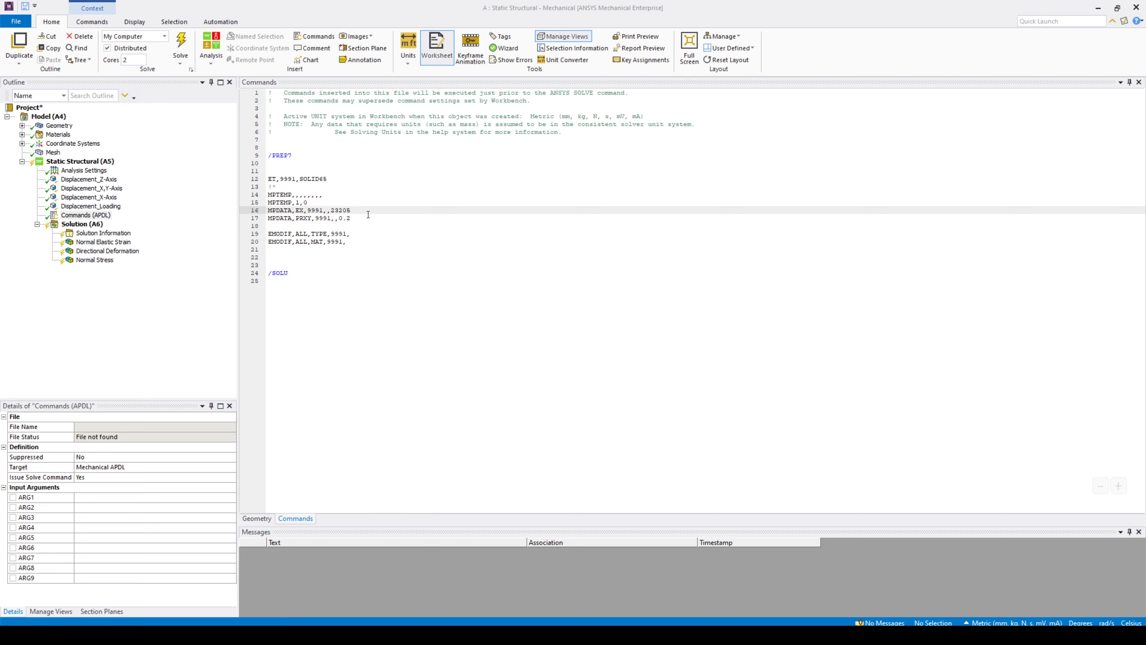
Re-solve and confirm Normal Stress is back at -44.09 MPa
click(82, 224)
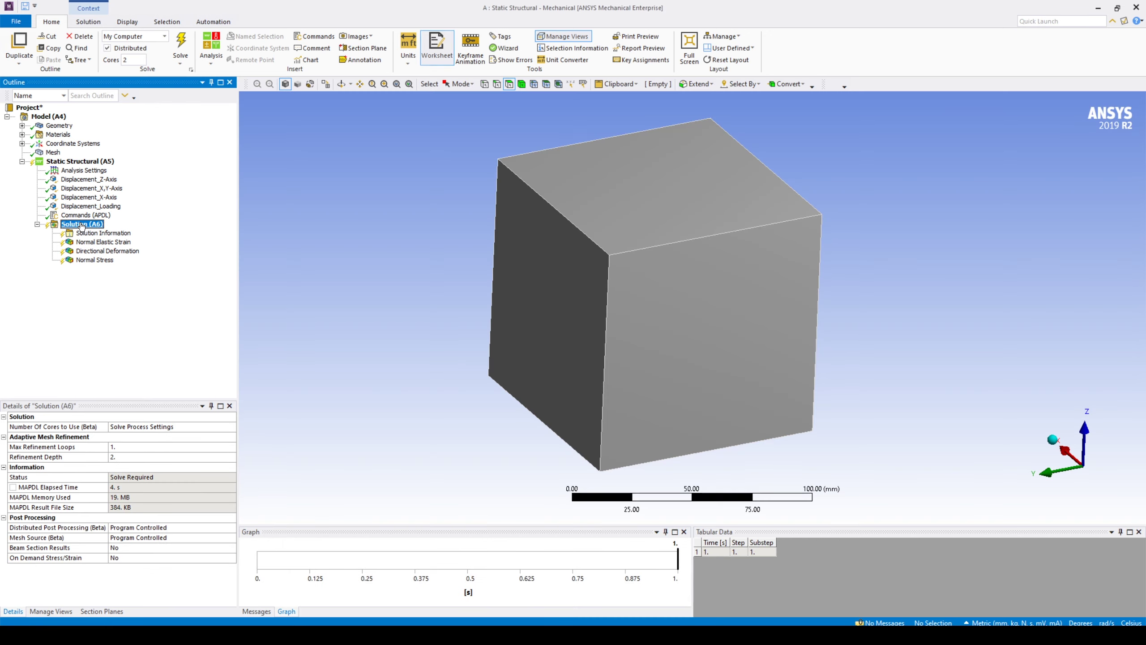
right_click(82, 225)
click(152, 246)
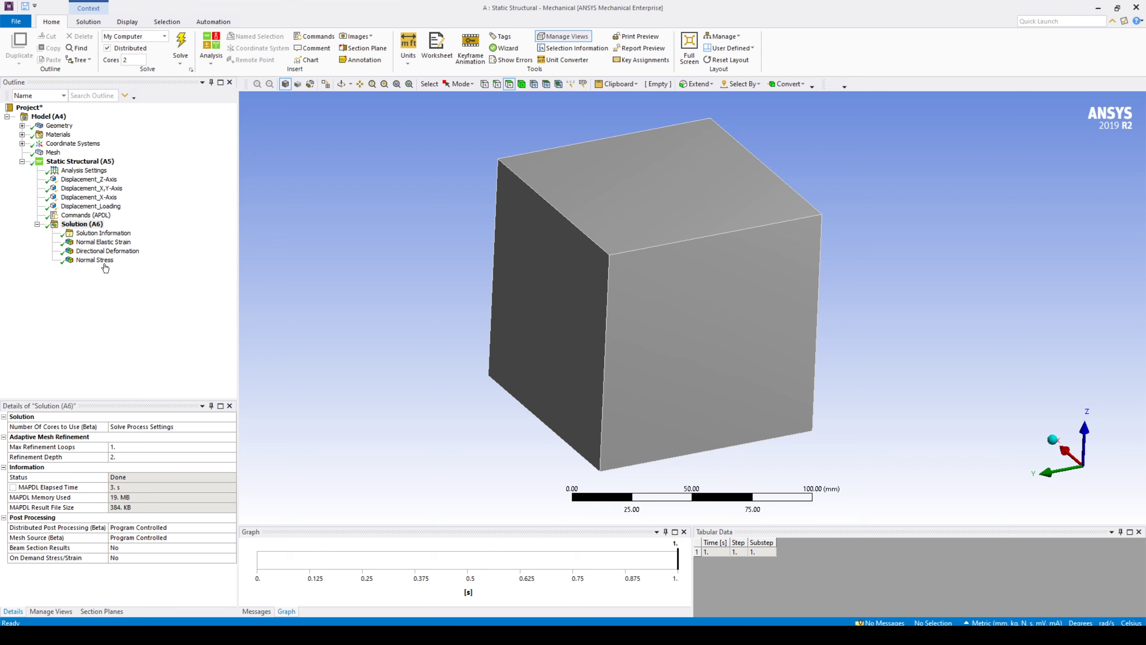
click(104, 265)
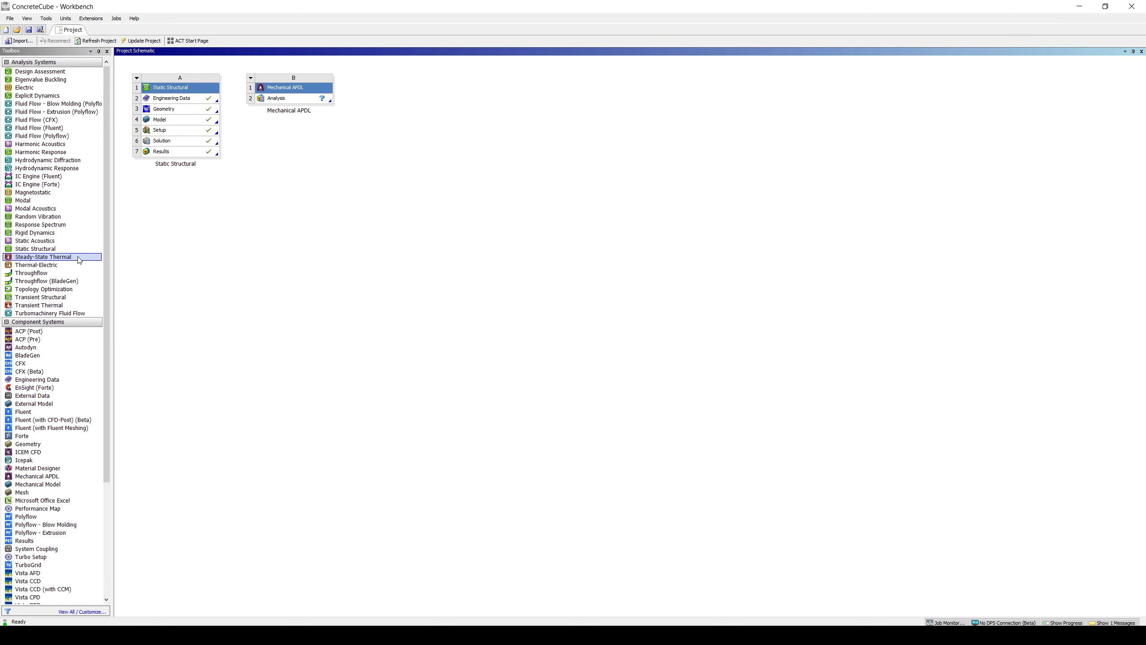
Launch system B's Analysis cell in Mechanical APDL from its context menu
click(306, 100)
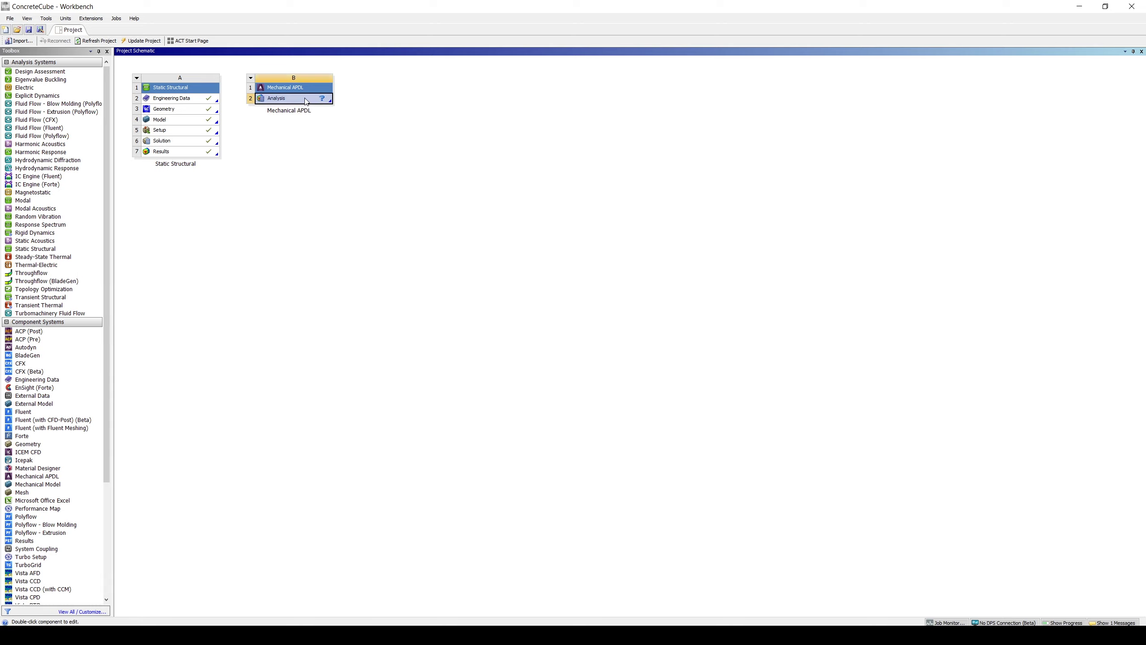
right_click(306, 100)
click(347, 122)
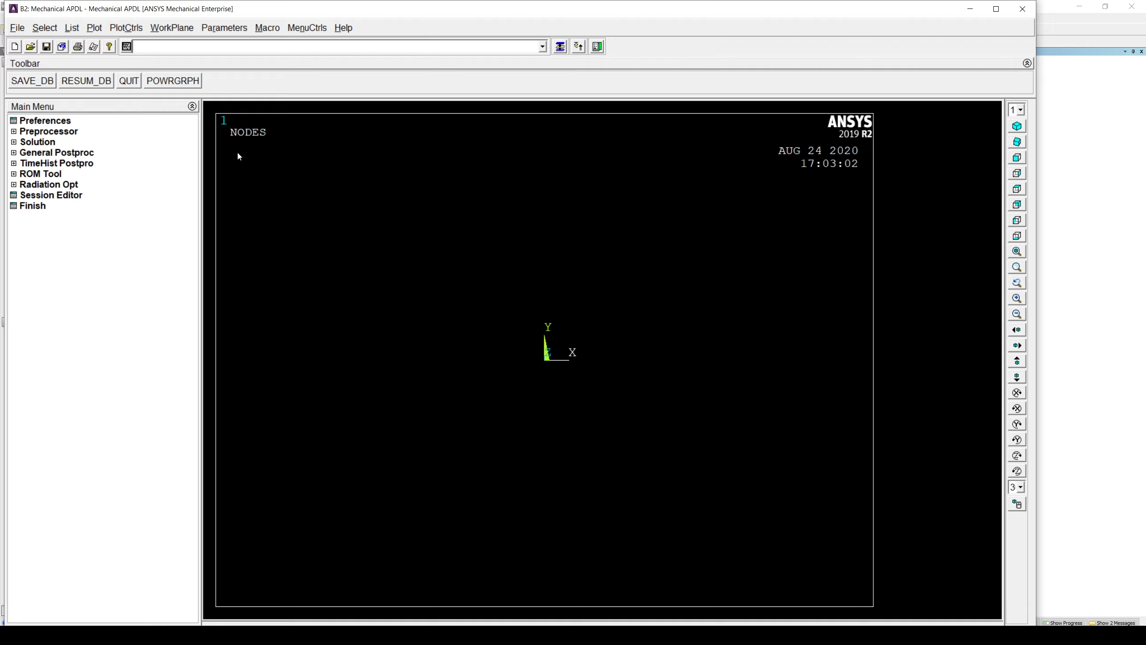
Set the results file to SYS\MECH\file.rst in Data & File Opts
click(24, 154)
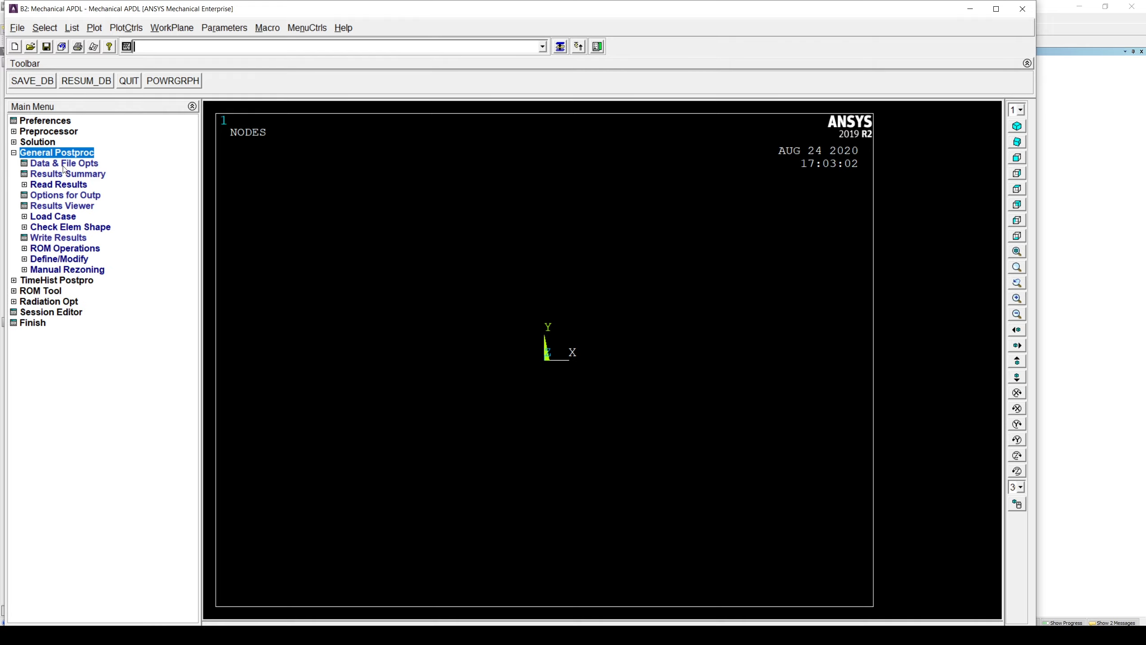
click(71, 163)
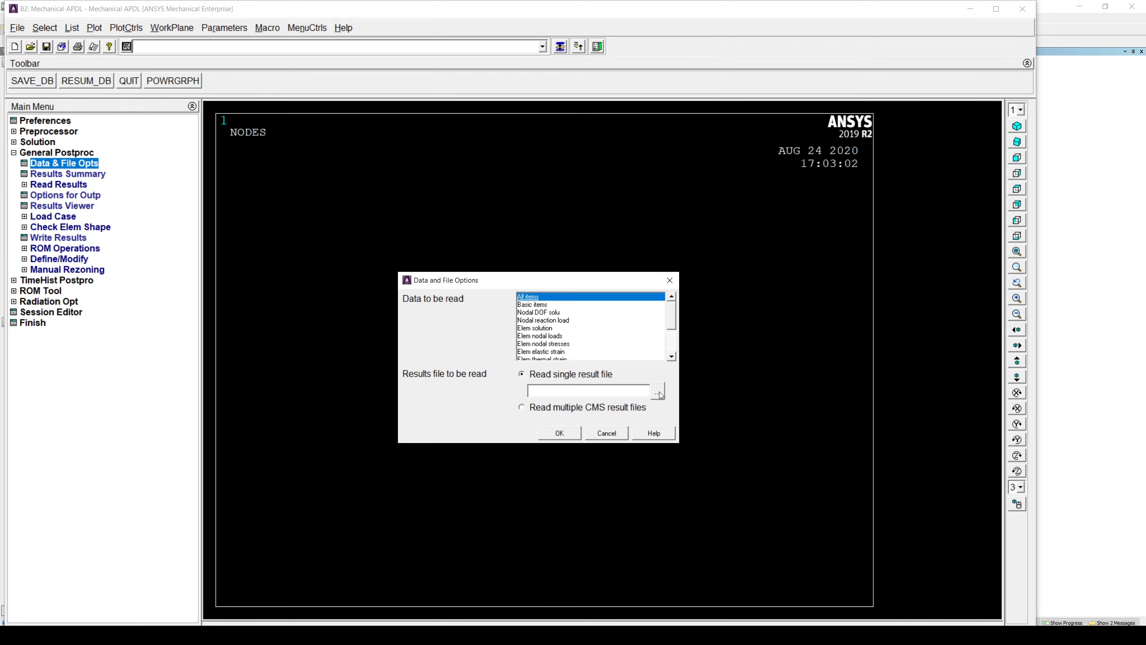
click(658, 391)
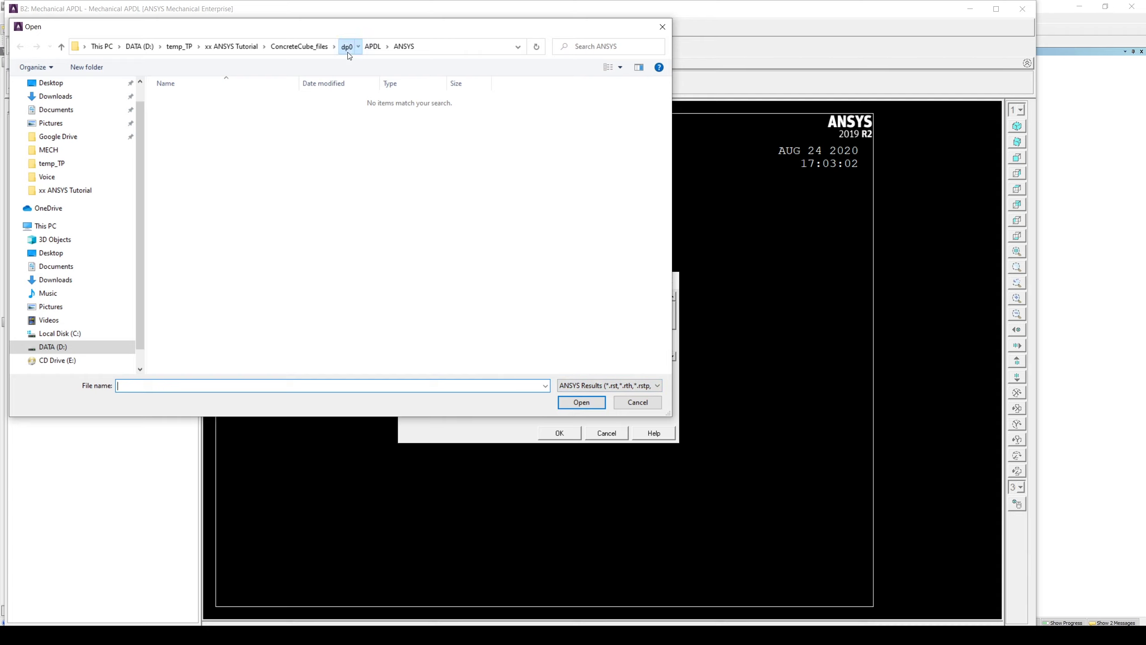
double_click(215, 122)
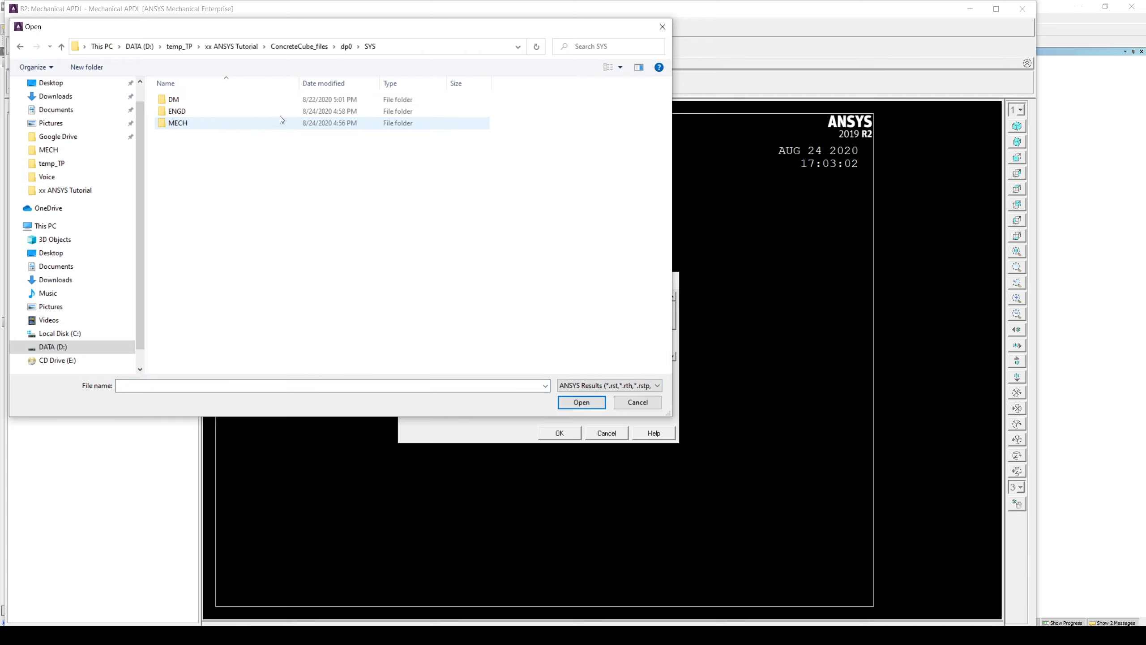
double_click(185, 124)
click(195, 103)
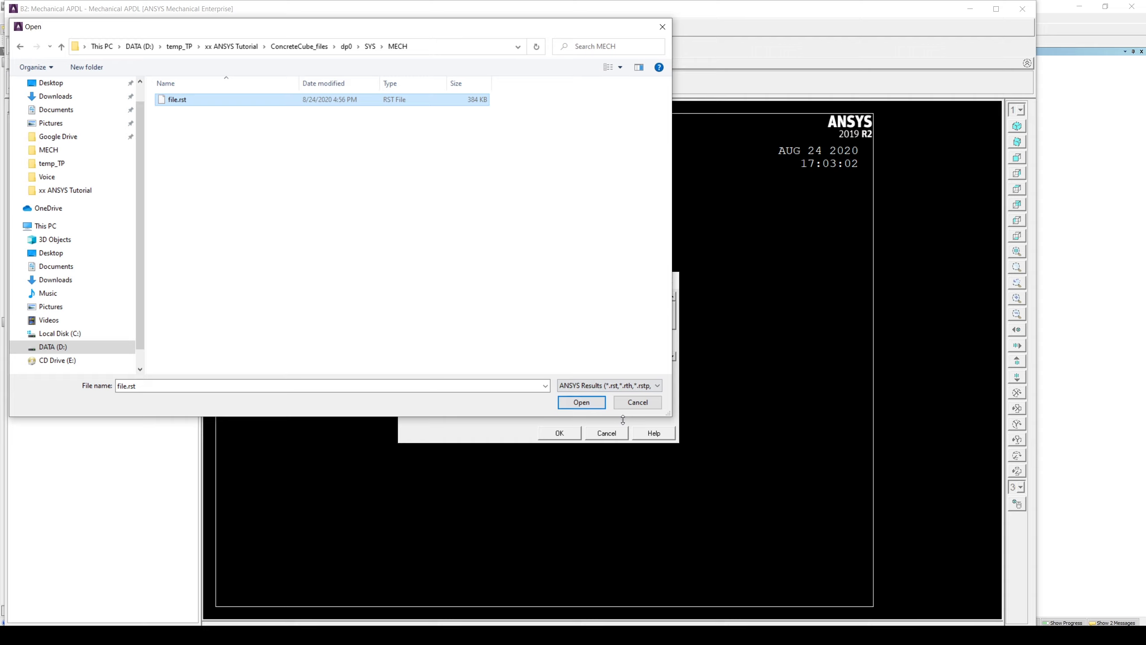
click(593, 404)
click(561, 433)
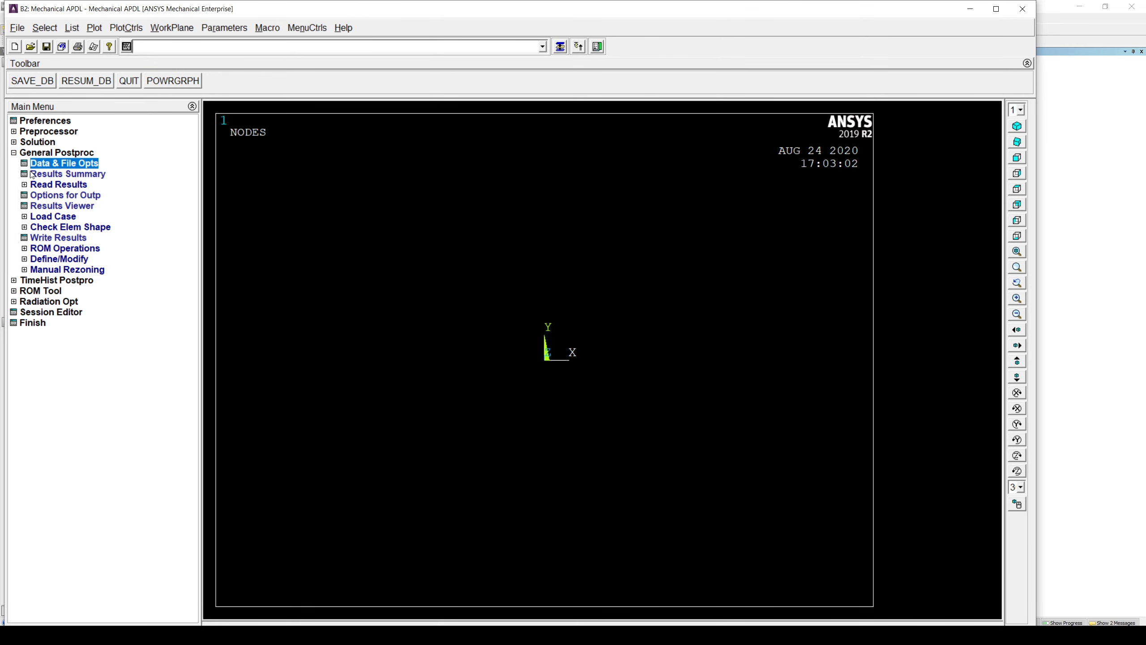
Read the last result set and Multi-Plot the model in the Preprocessor
click(24, 185)
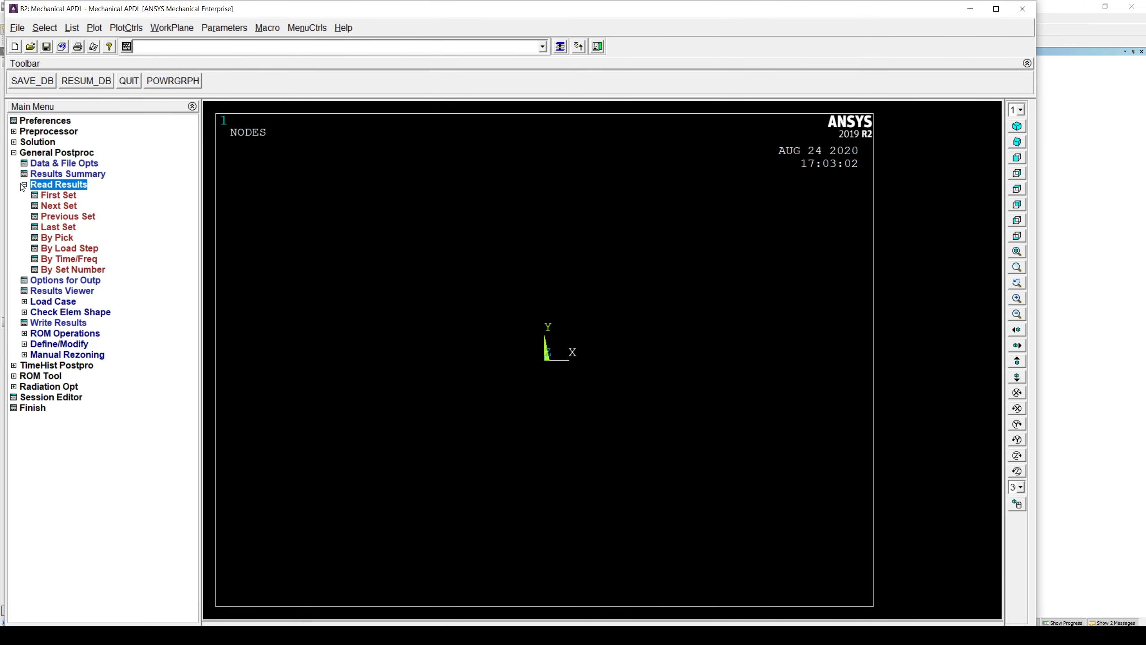
click(65, 226)
click(14, 132)
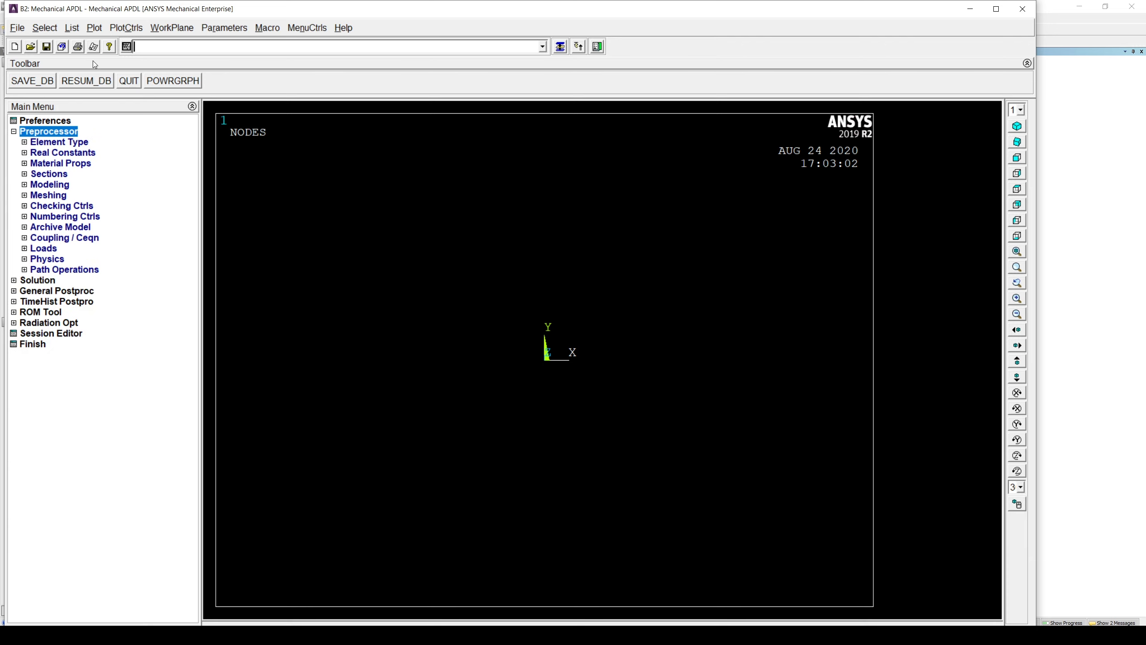
click(93, 28)
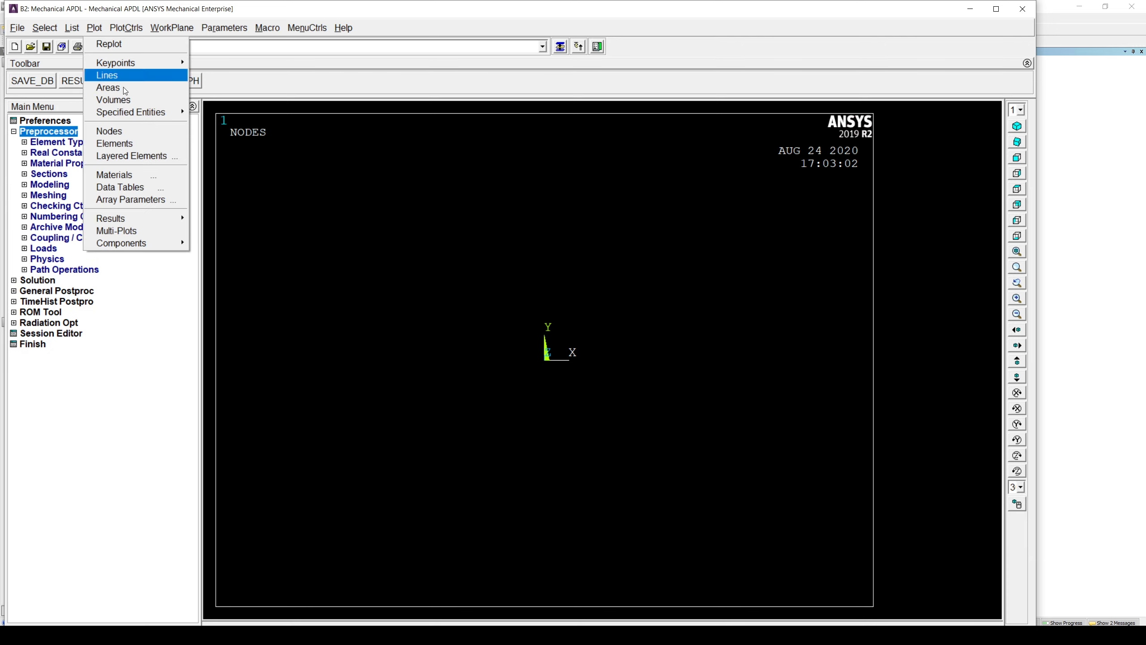
click(116, 230)
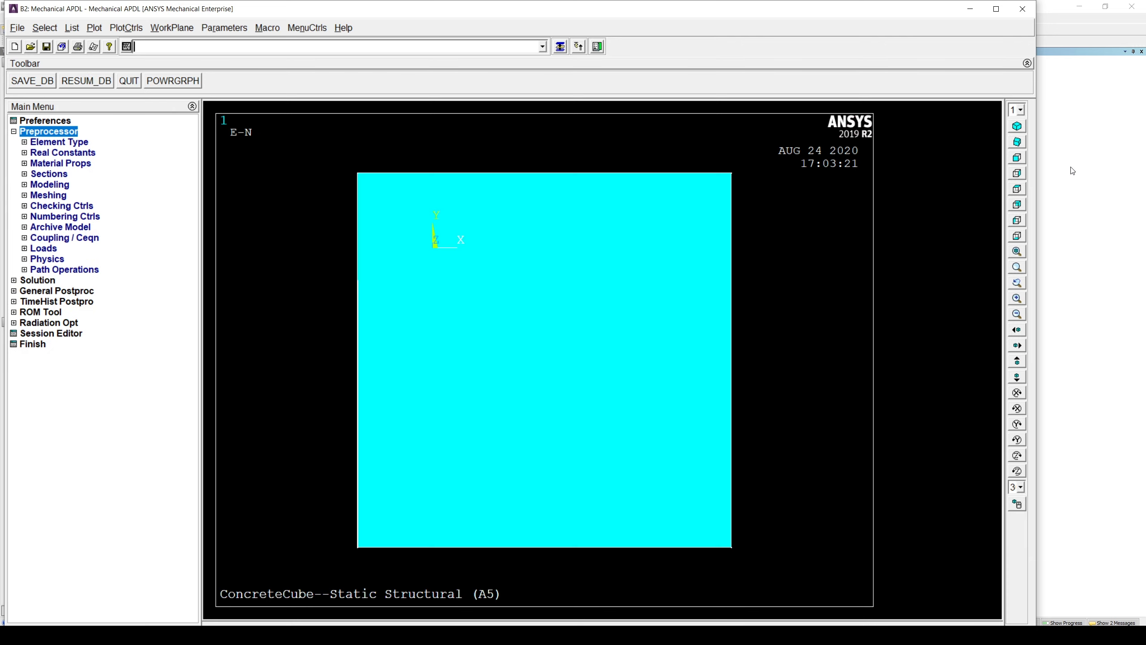
Show the concrete cube in isometric view and expand Material Props
click(62, 46)
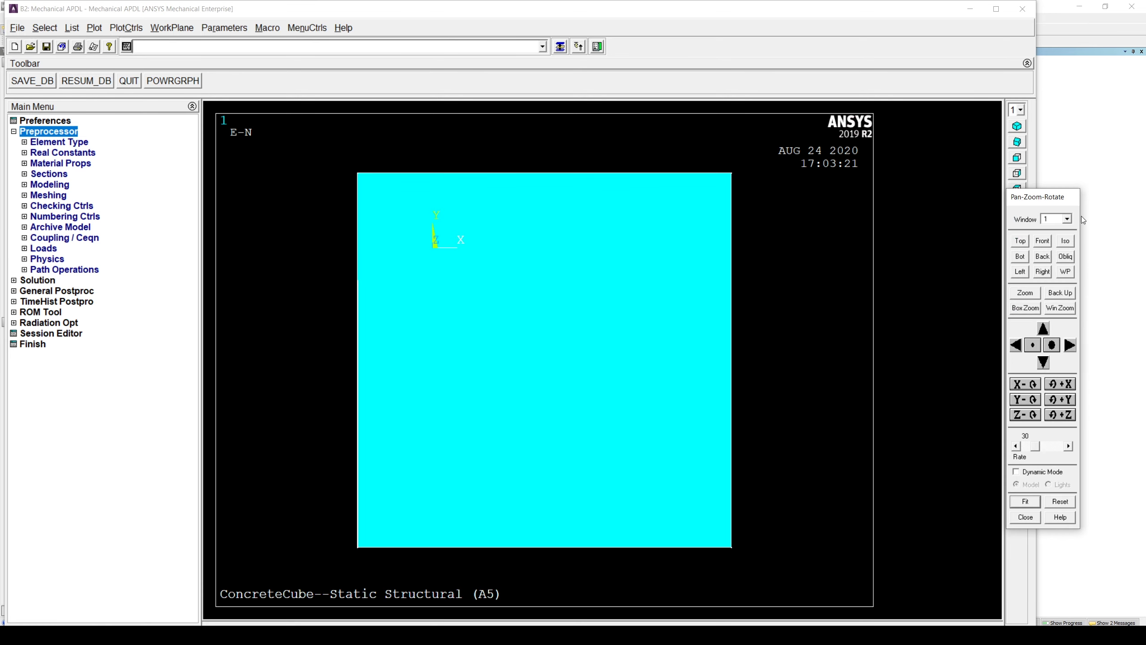
click(1066, 240)
drag(1059, 201, 1091, 177)
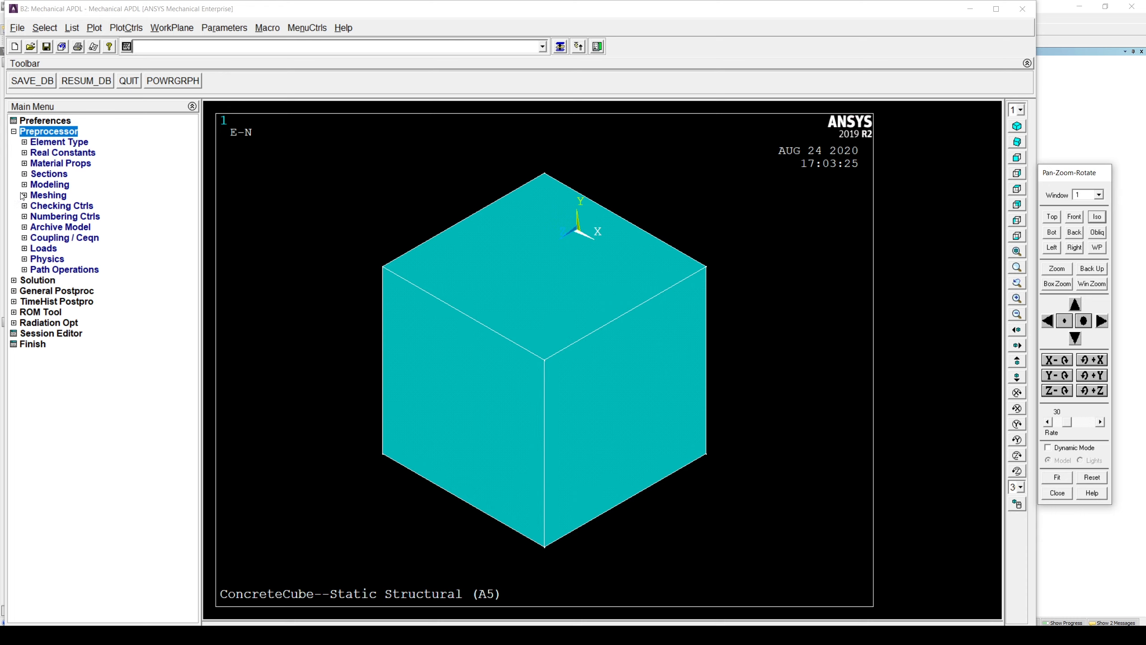
click(24, 163)
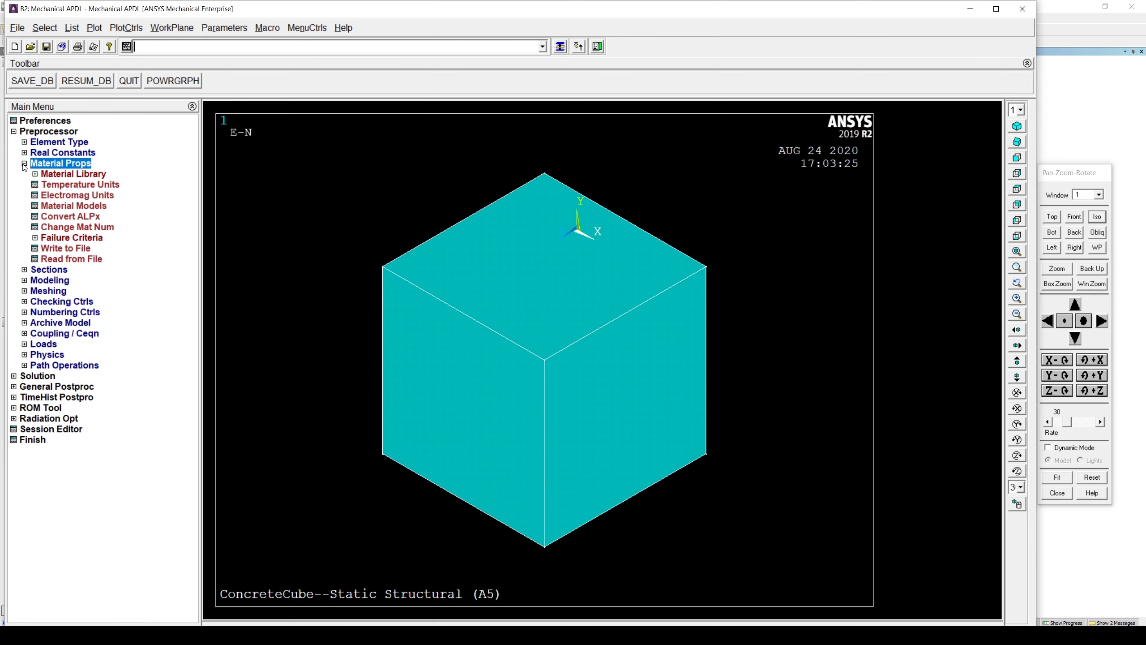
Open Material Models and inspect what material 9991 already contains
click(89, 207)
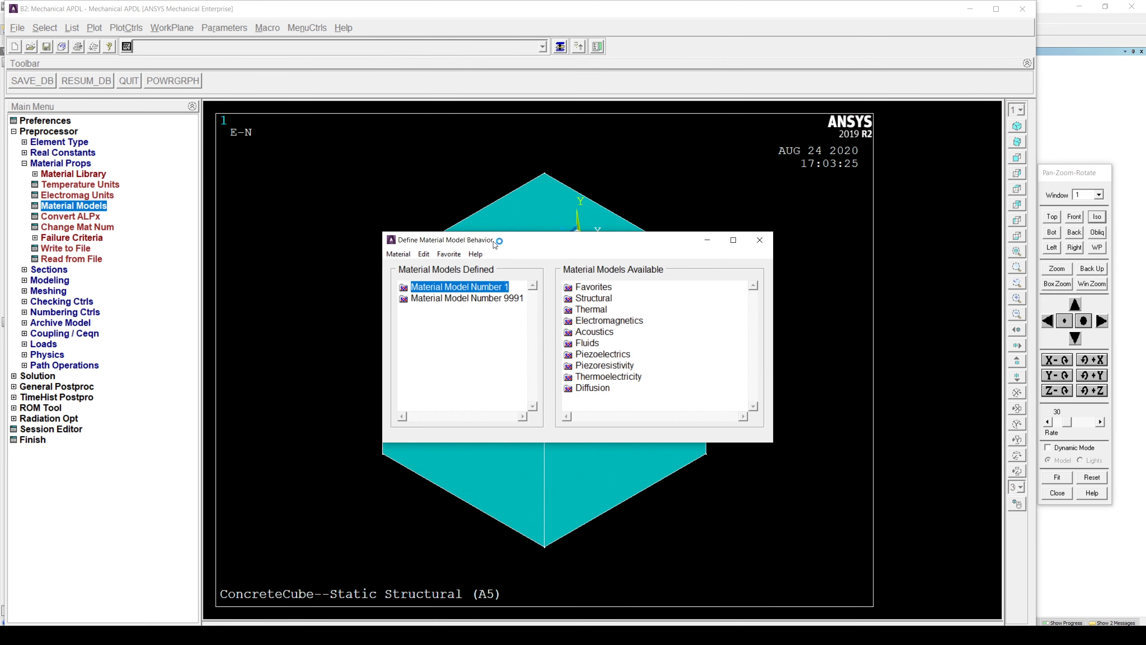
drag(495, 237, 165, 28)
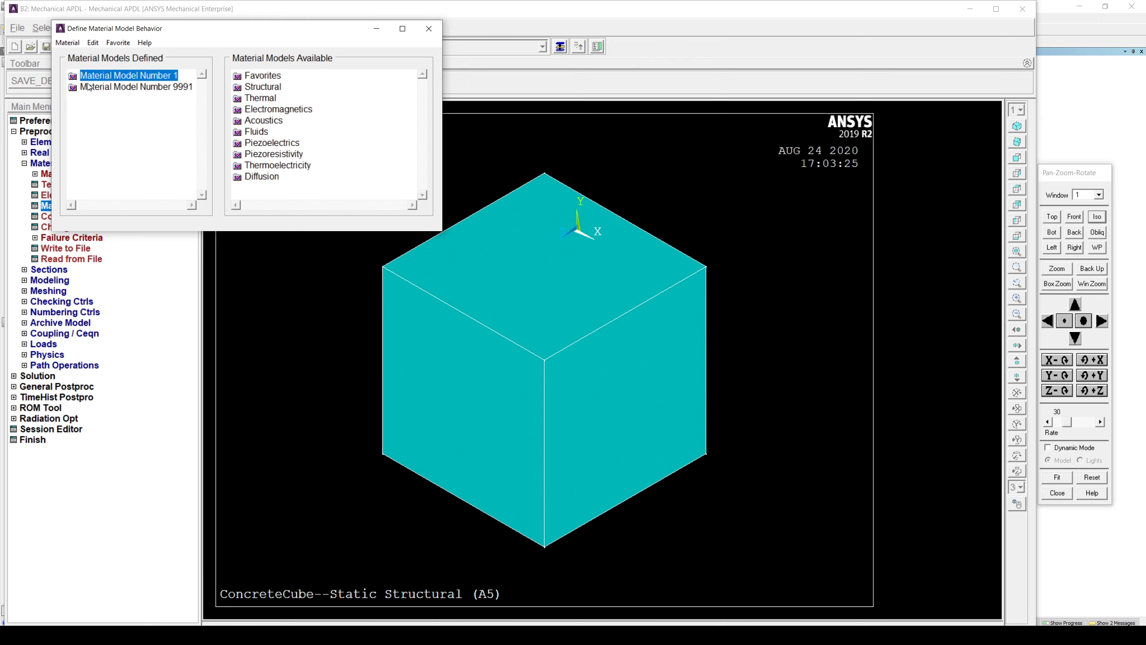
double_click(113, 87)
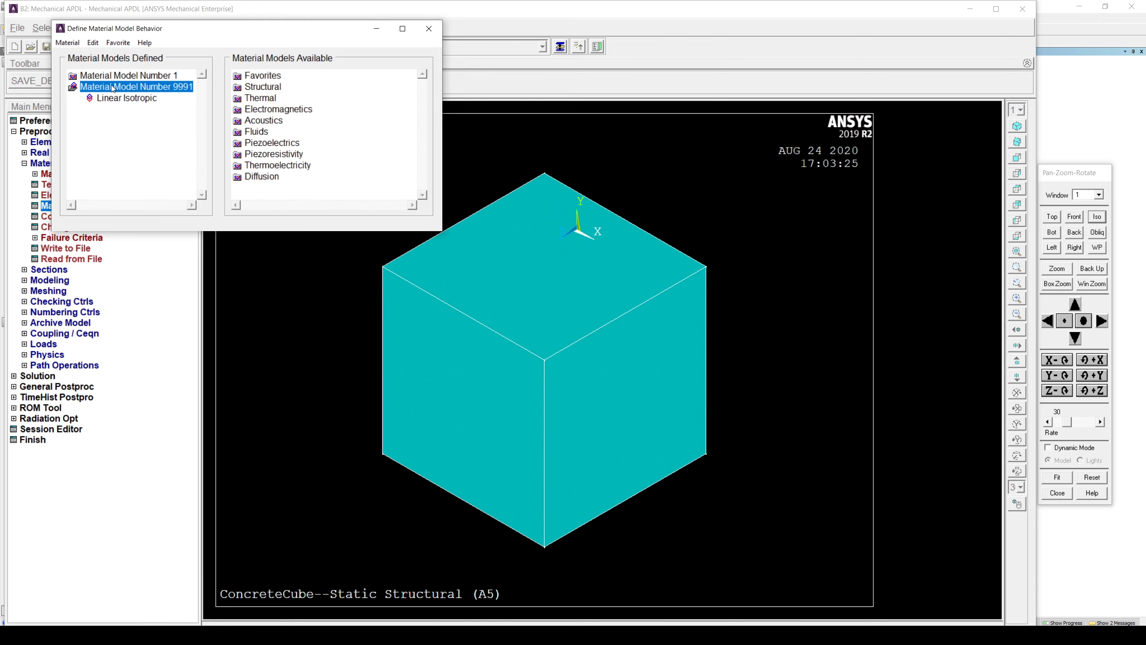
Expand Structural > Nonlinear > Inelastic > Rate Independent > Isotropic Hardening > Mises
double_click(267, 88)
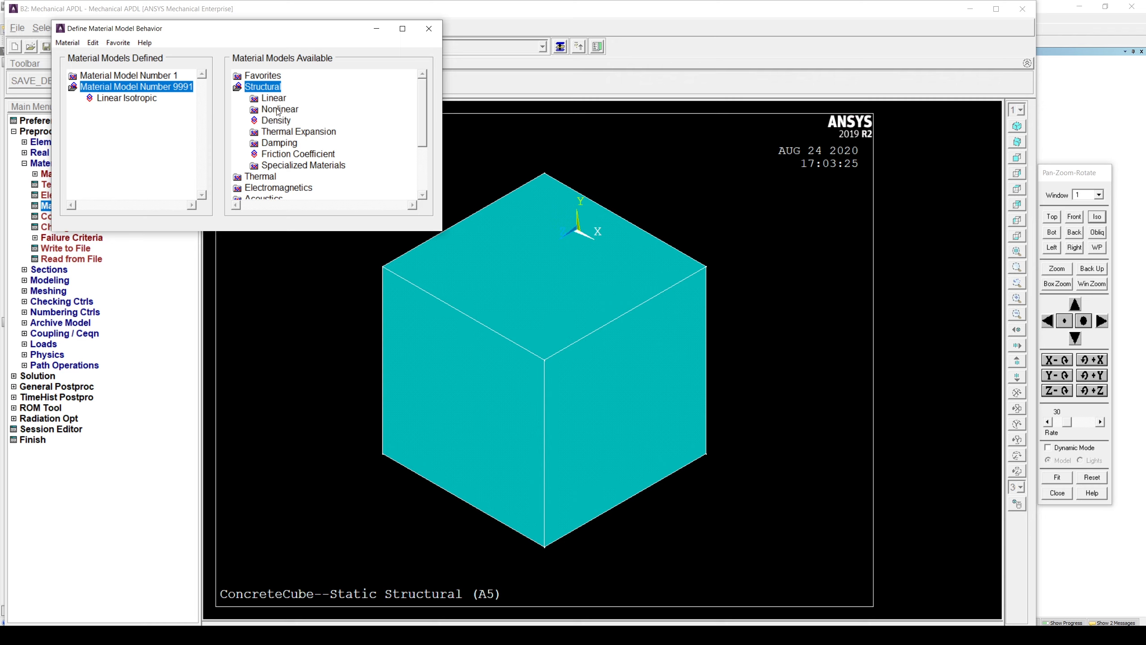
double_click(279, 110)
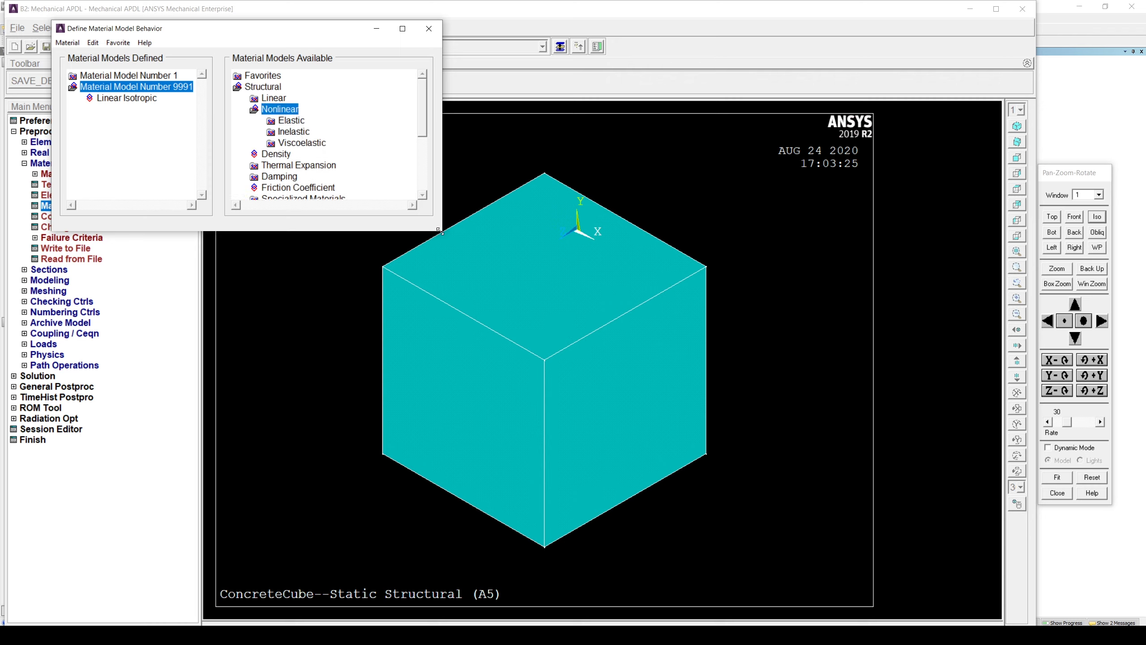
drag(440, 231, 502, 351)
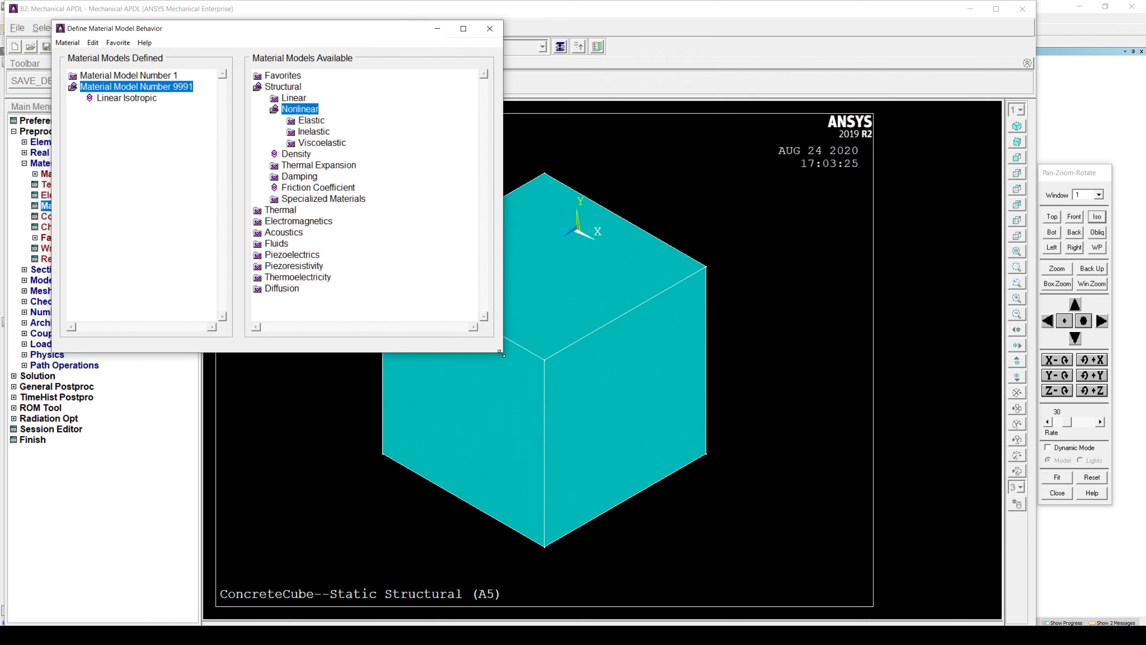
double_click(314, 132)
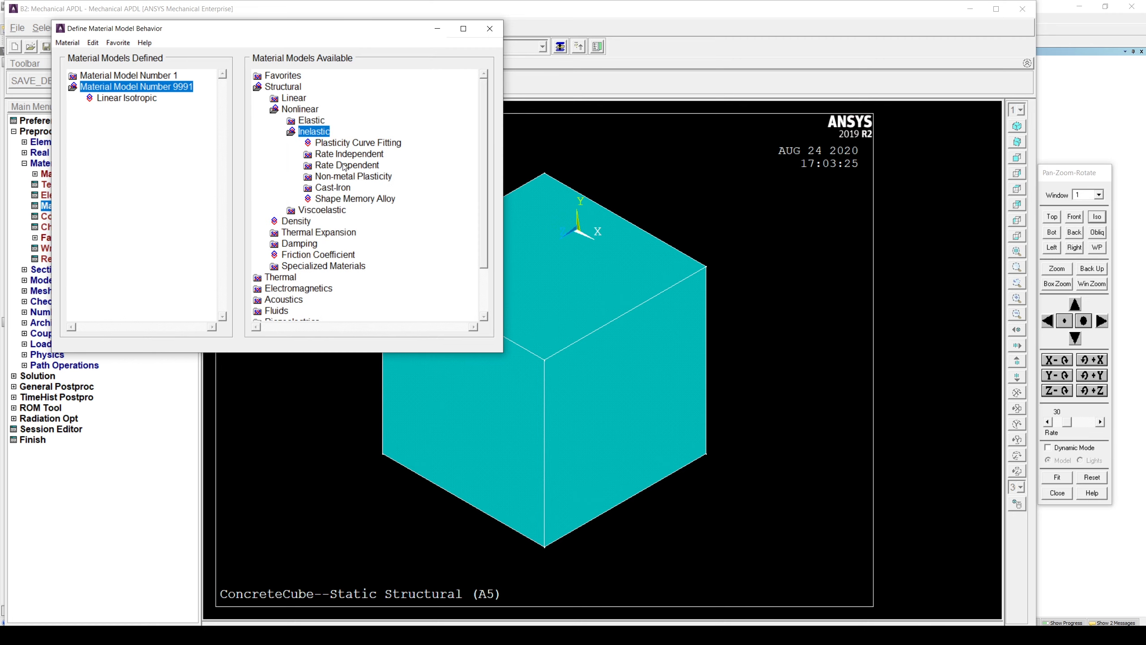
double_click(349, 154)
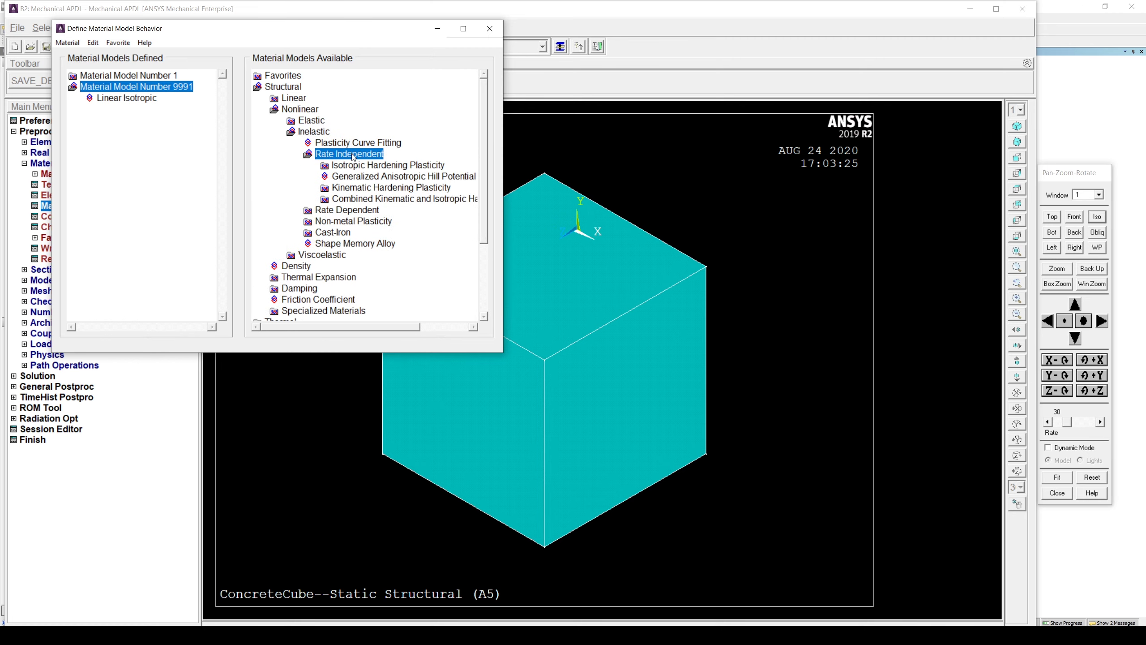
double_click(335, 223)
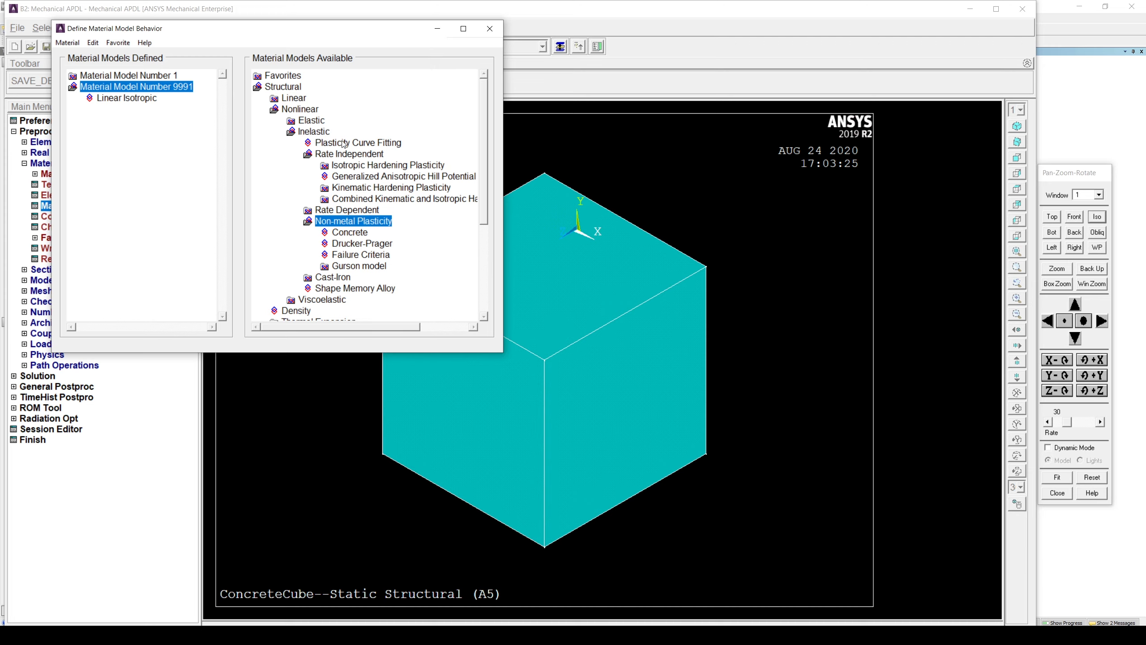
double_click(348, 167)
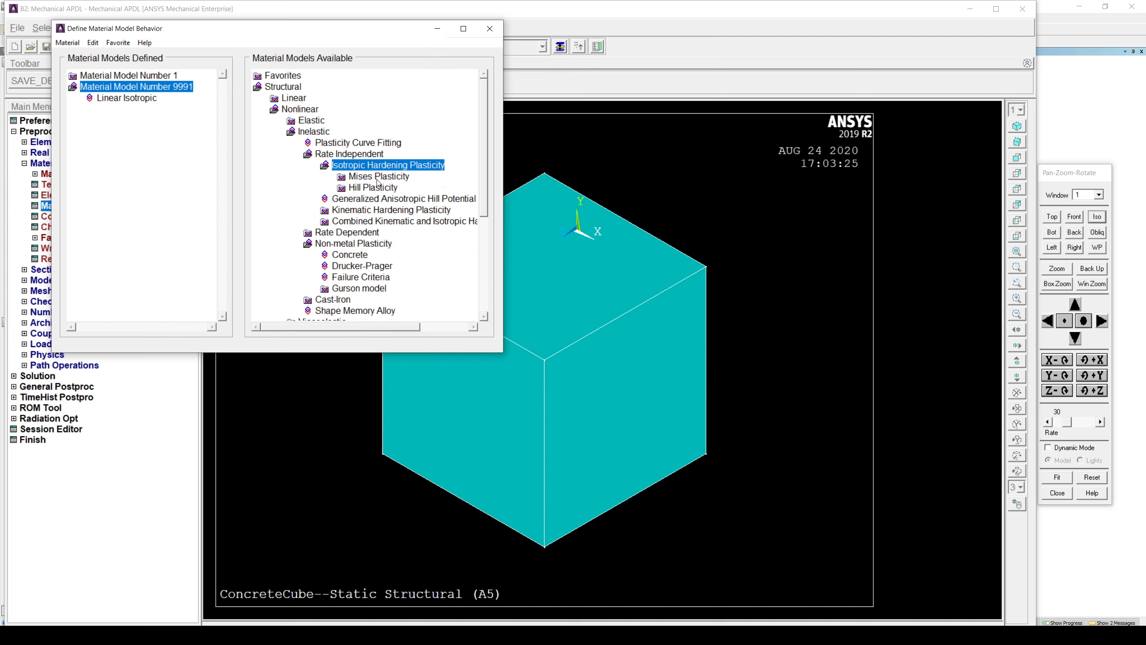
double_click(379, 177)
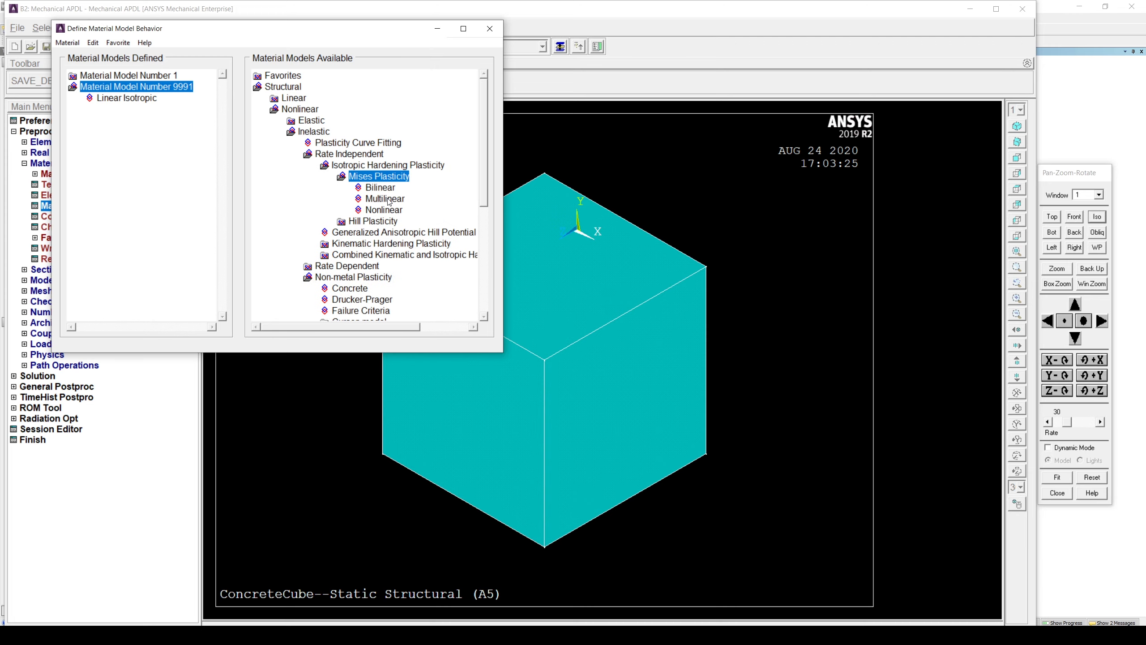
Open the Multilinear Isotropic Hardening table and enter the first point 0 / 0
double_click(386, 199)
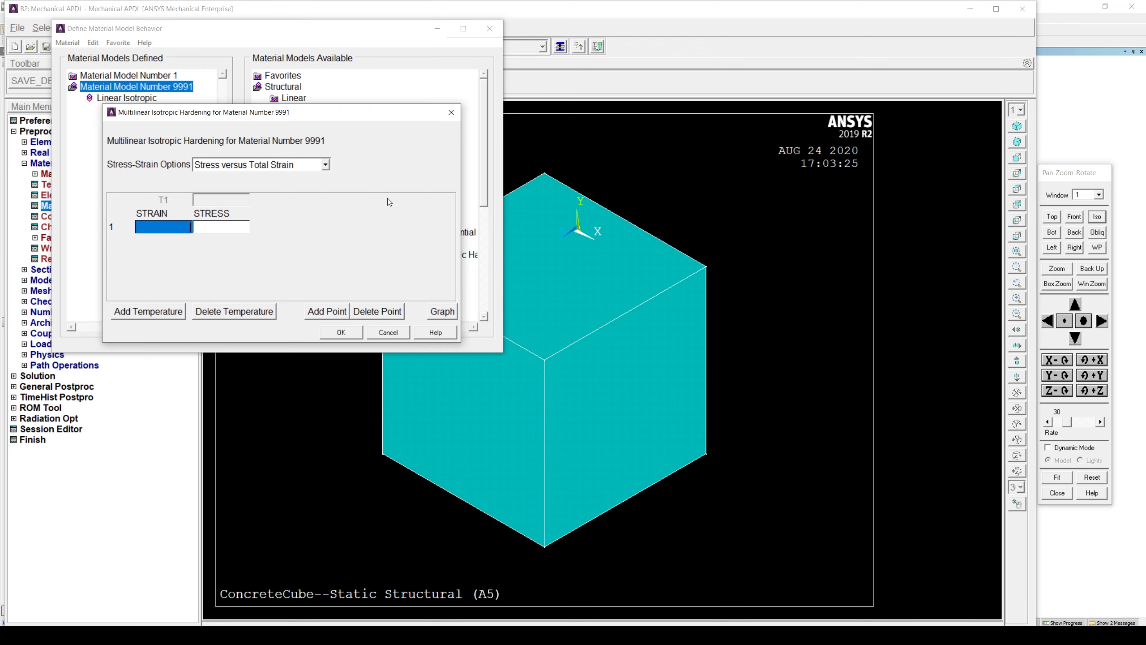
drag(318, 117, 312, 286)
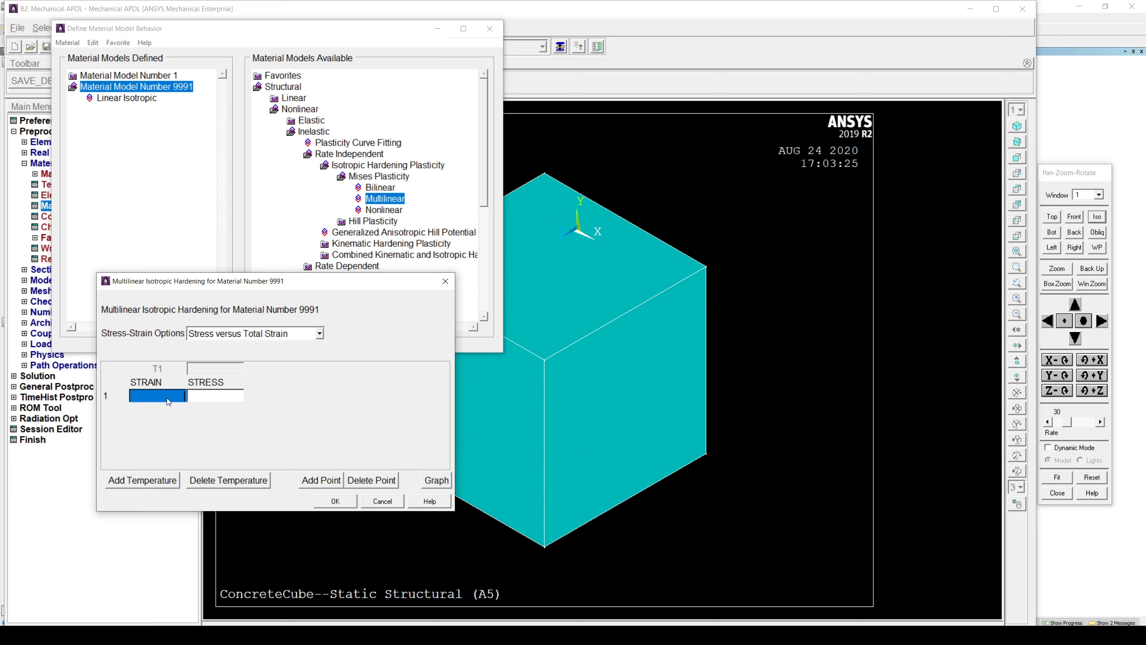
text(0)
key(Tab)
text(0)
Add strain–stress points 0.00036 / 8.35 and 0.0006 / 13.01
click(311, 480)
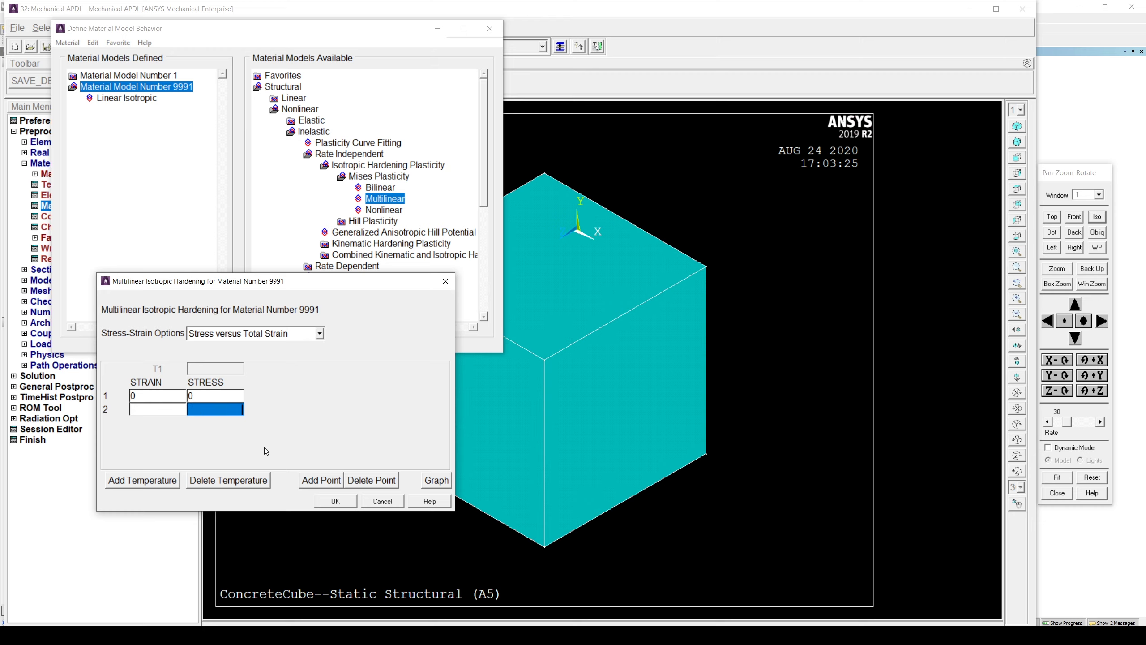
click(164, 408)
text(0.00036)
click(211, 411)
text(8.35)
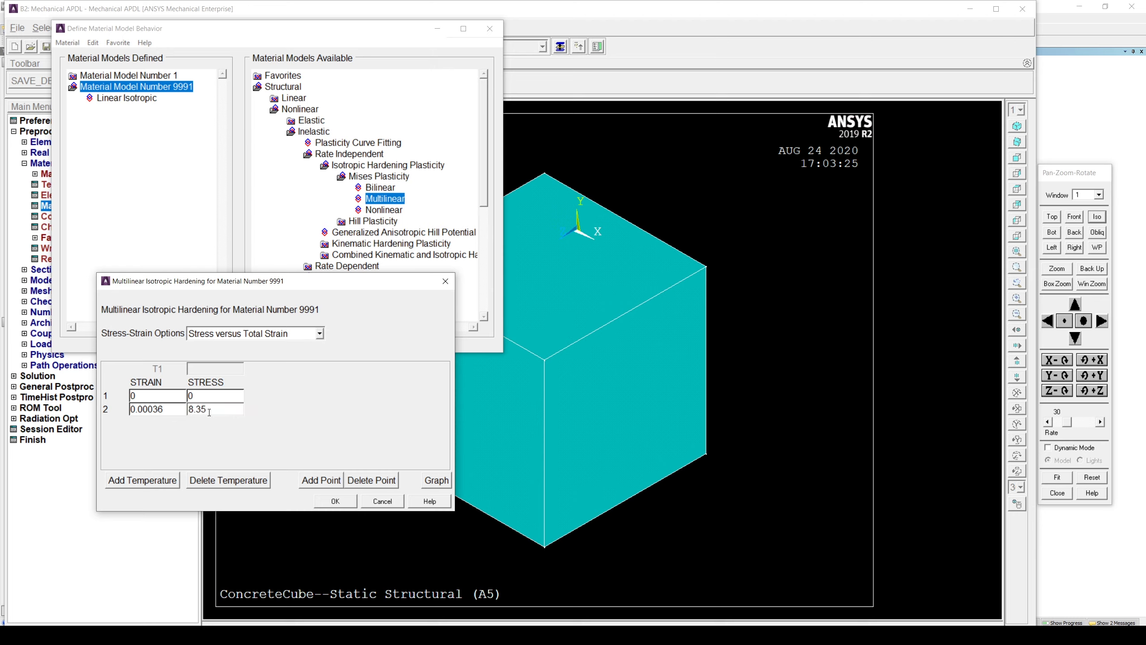
click(310, 482)
click(151, 424)
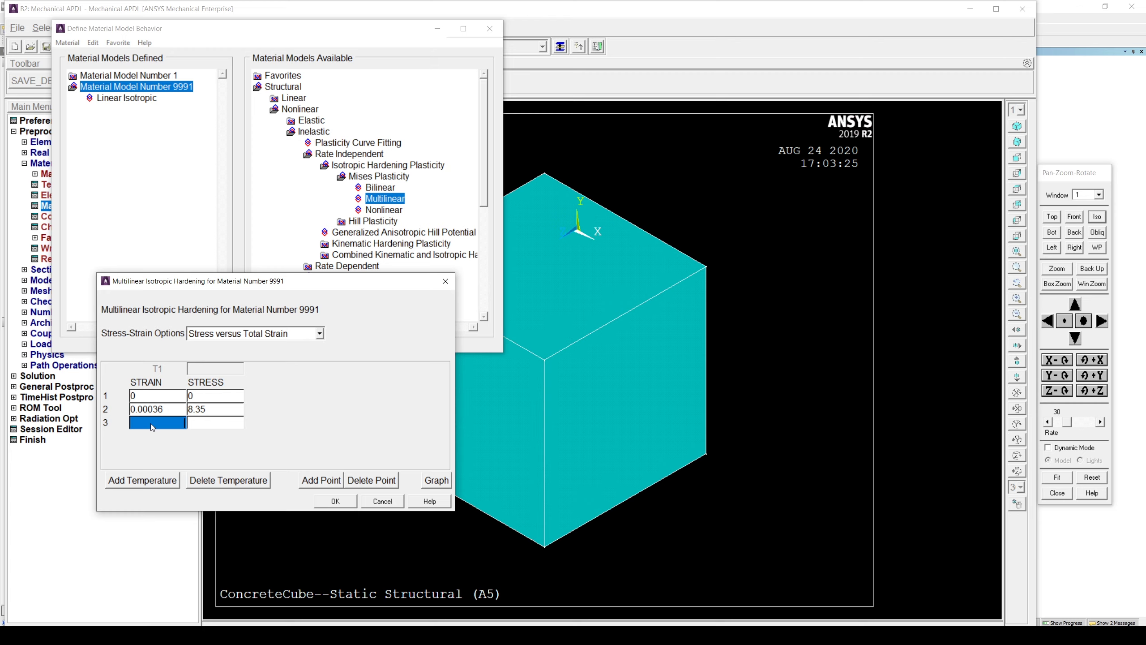
text(0.0006)
click(211, 424)
text(13.01)
Add strain–stress points 0.0013 / 22.38 and 0.0019 / 25.44
click(312, 480)
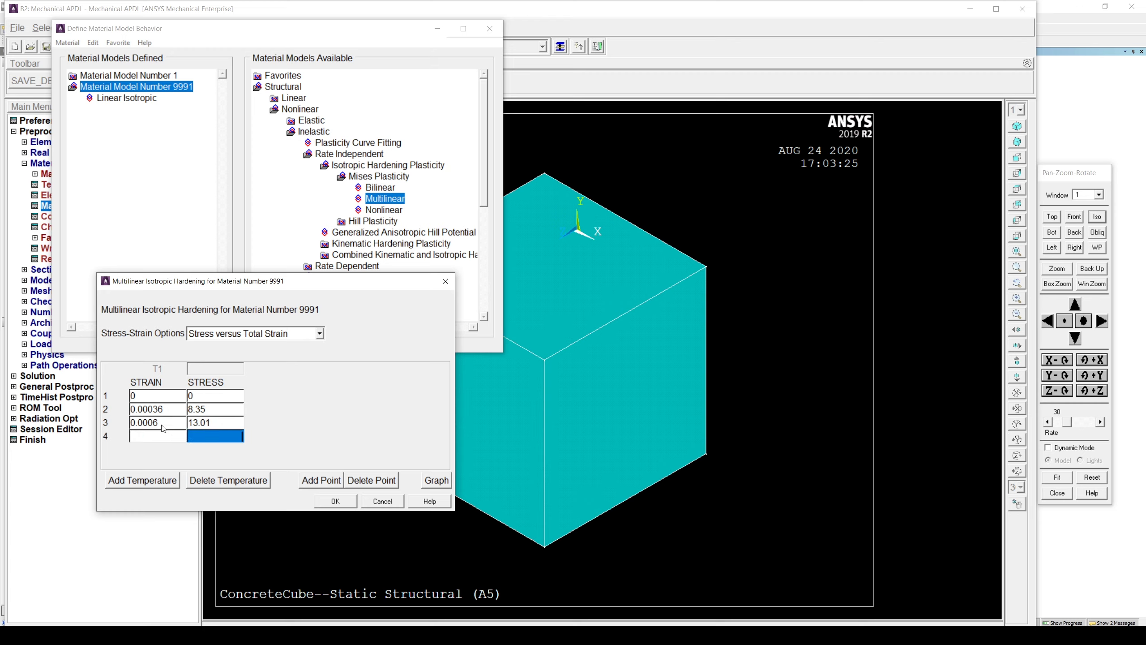
click(161, 437)
text(0.0013)
click(212, 436)
text(22.38)
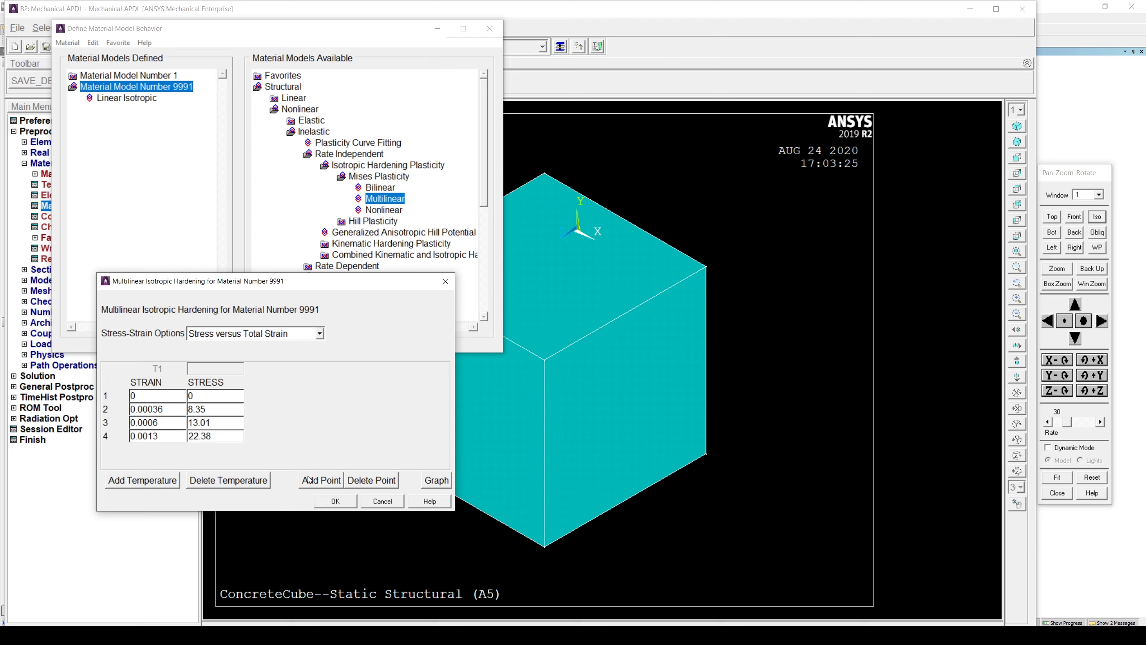
click(319, 480)
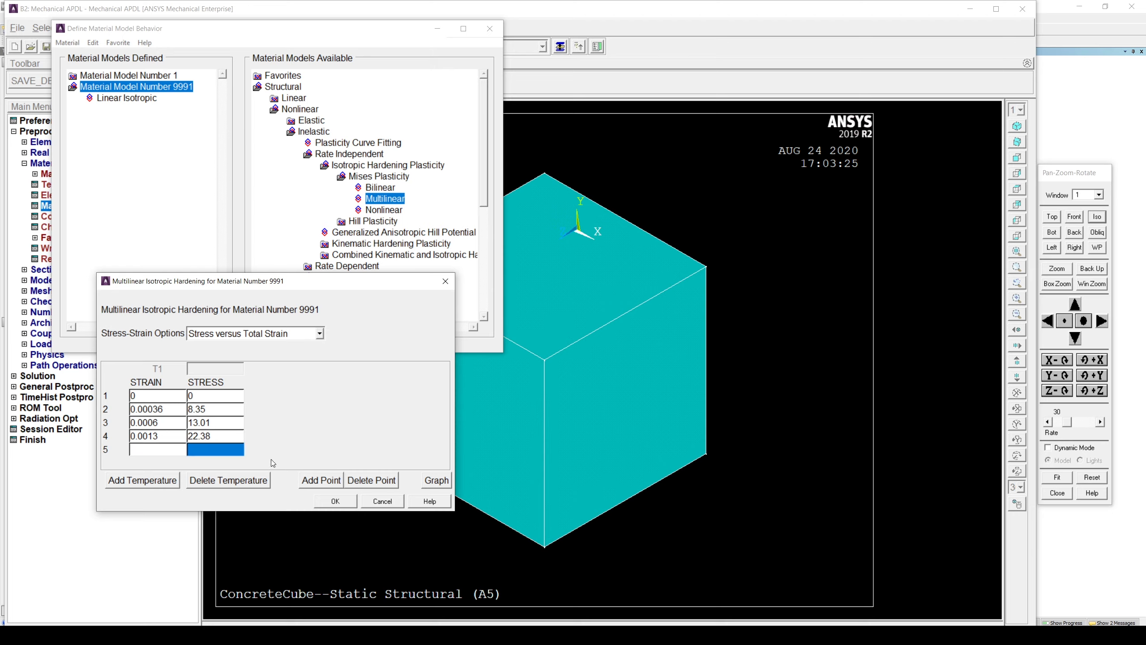
click(160, 450)
text(0.0019)
click(205, 450)
text(25.44)
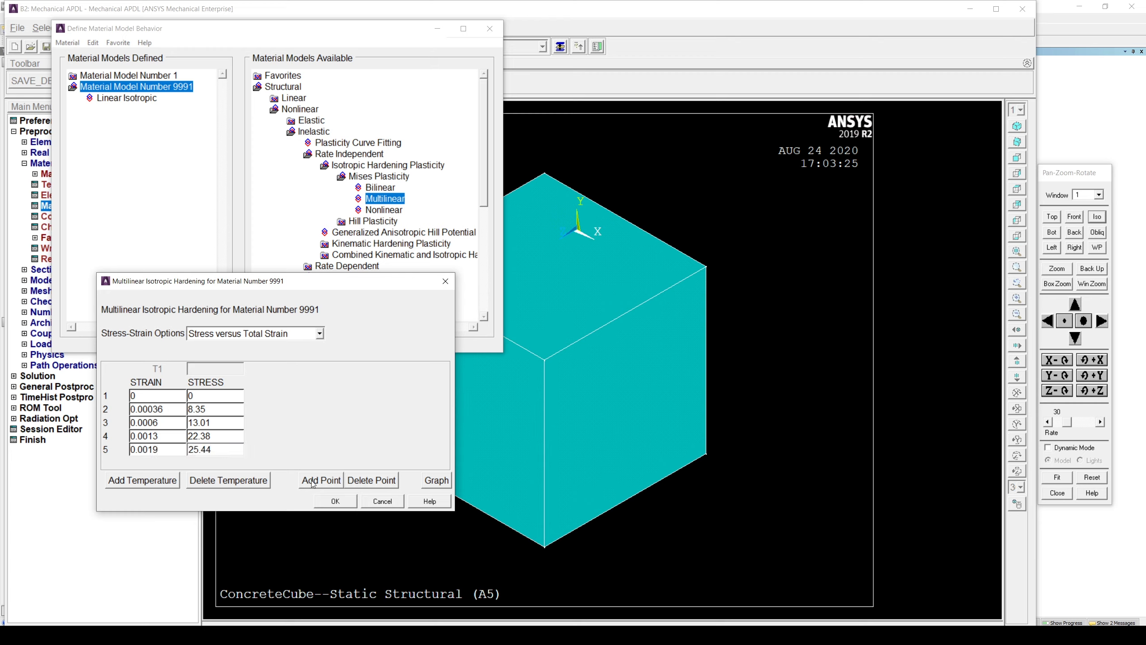
Add the final points 0.002 / 25.5 and 0.00243 / 25.5 in rows 6 and 7
click(313, 482)
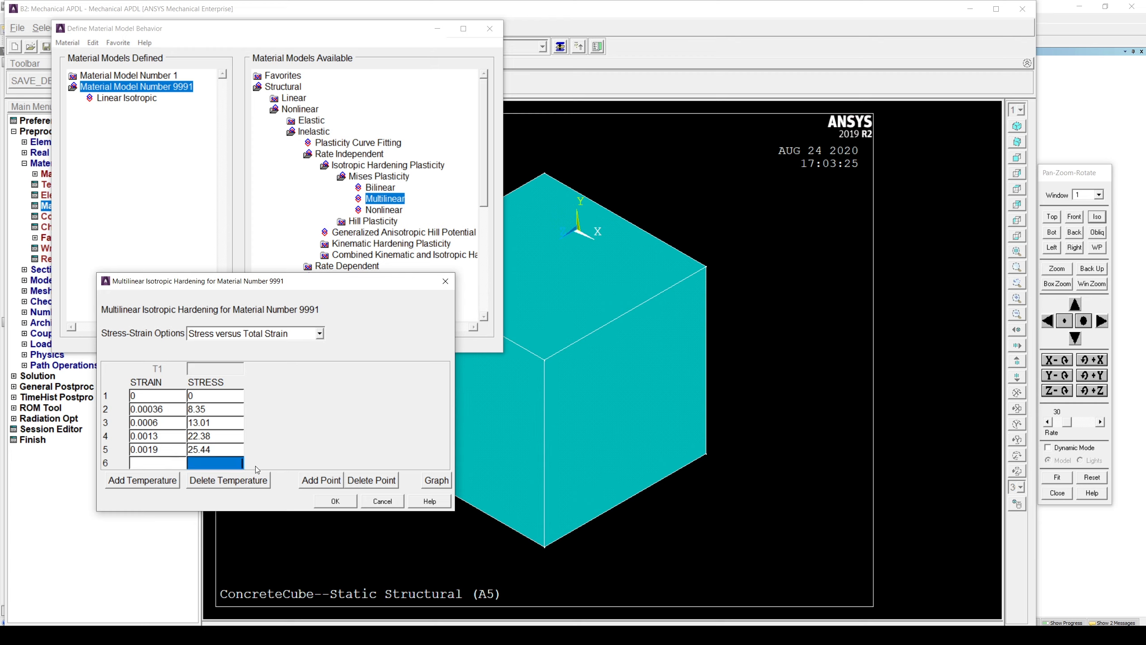
click(165, 463)
text(0.002)
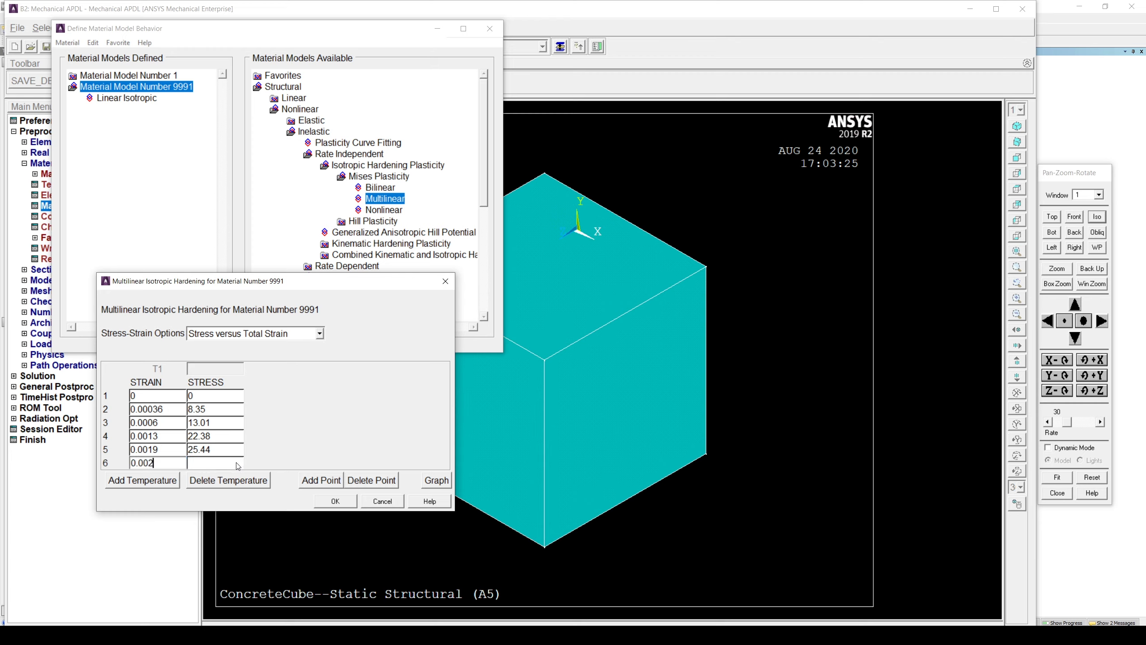
click(232, 465)
text(25.5)
click(311, 480)
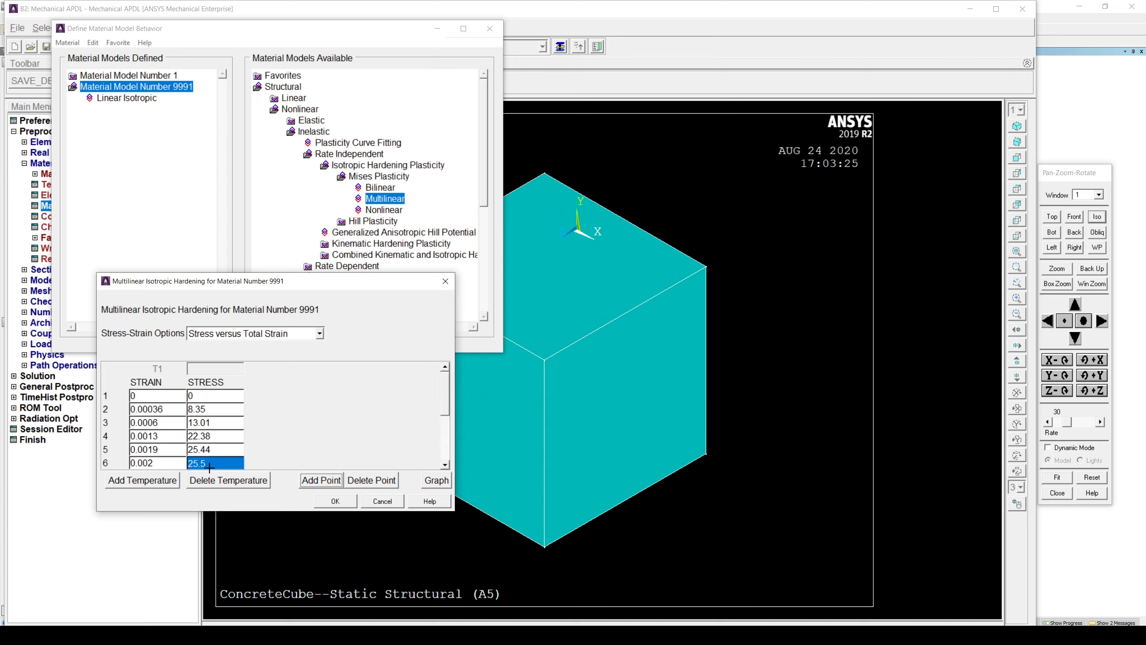
click(445, 464)
click(149, 464)
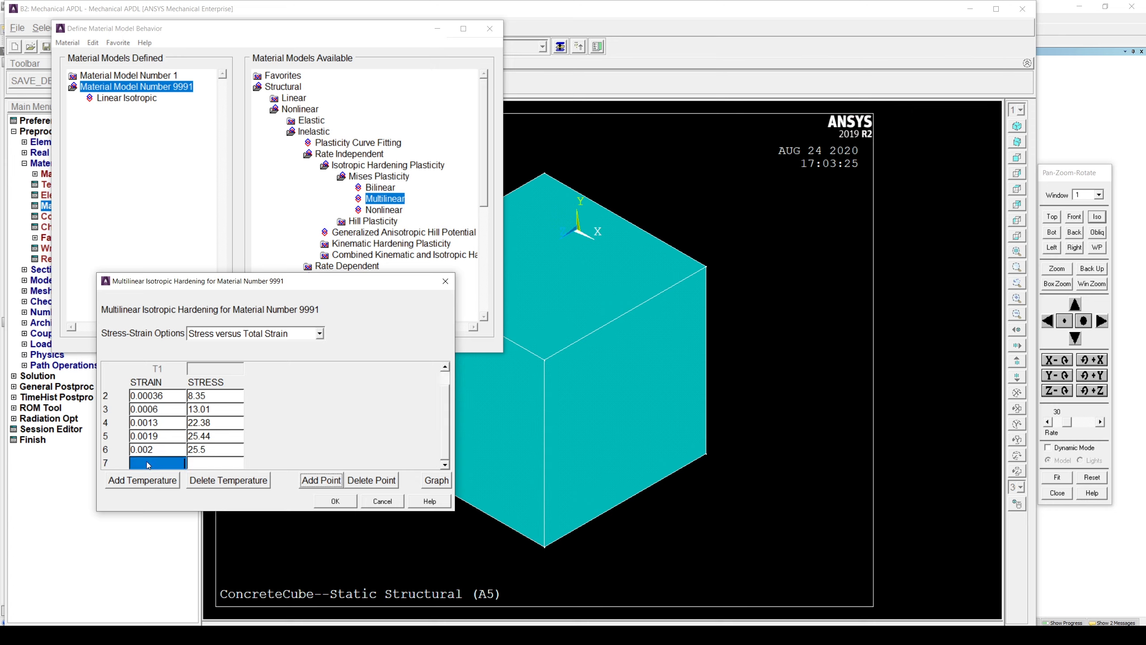
text(0.00243)
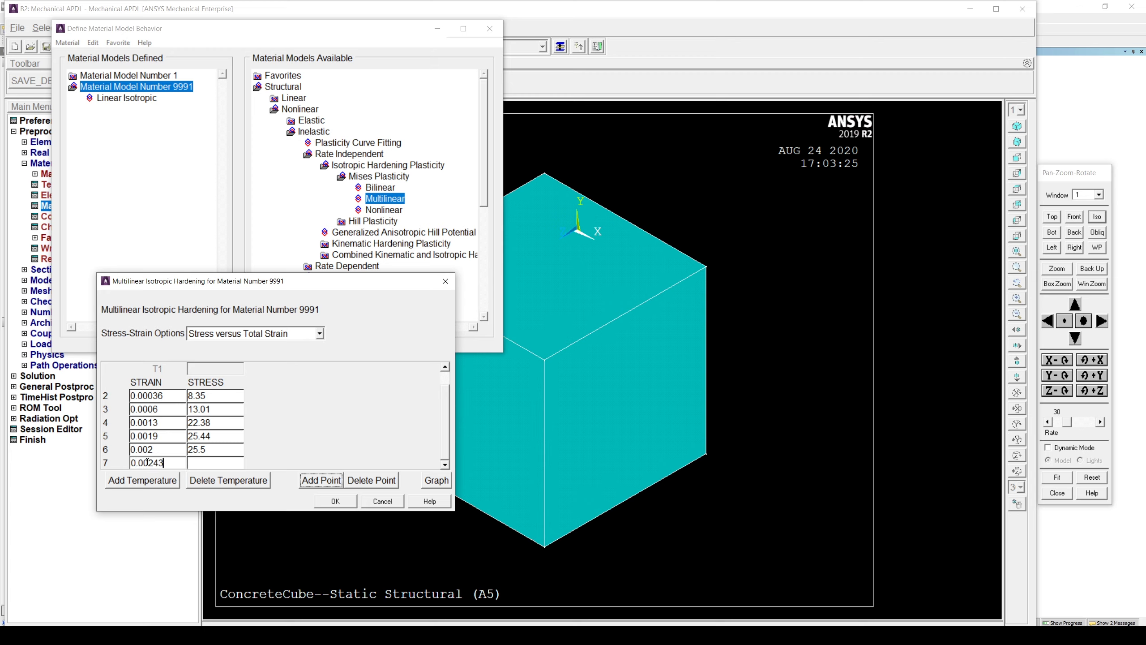
click(201, 465)
text(25.5)
Graph the seven-point MISO curve for material 9991, then accept the hardening table
click(428, 486)
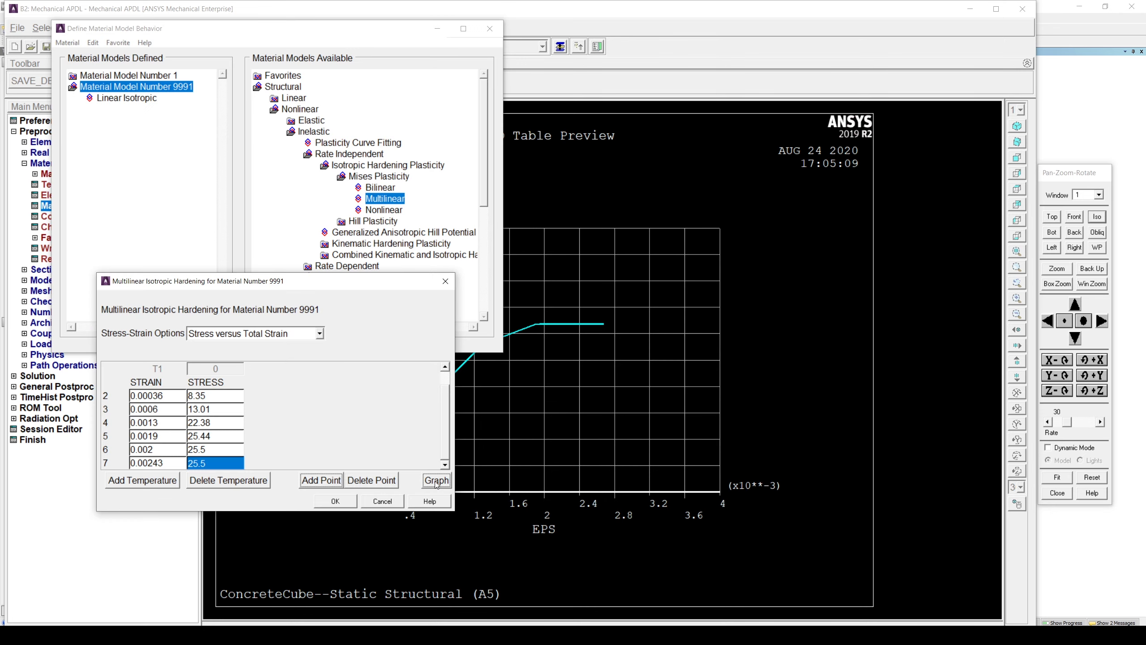
drag(359, 285, 223, 354)
drag(414, 30, 196, 22)
drag(240, 354, 217, 366)
click(496, 144)
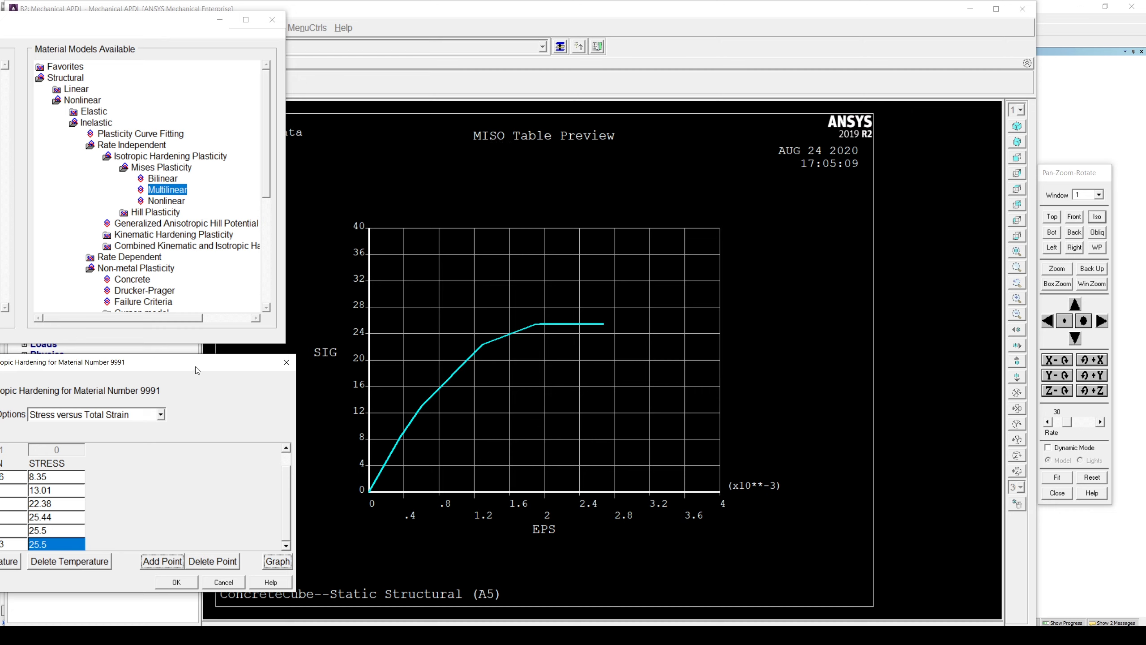
drag(197, 368, 330, 299)
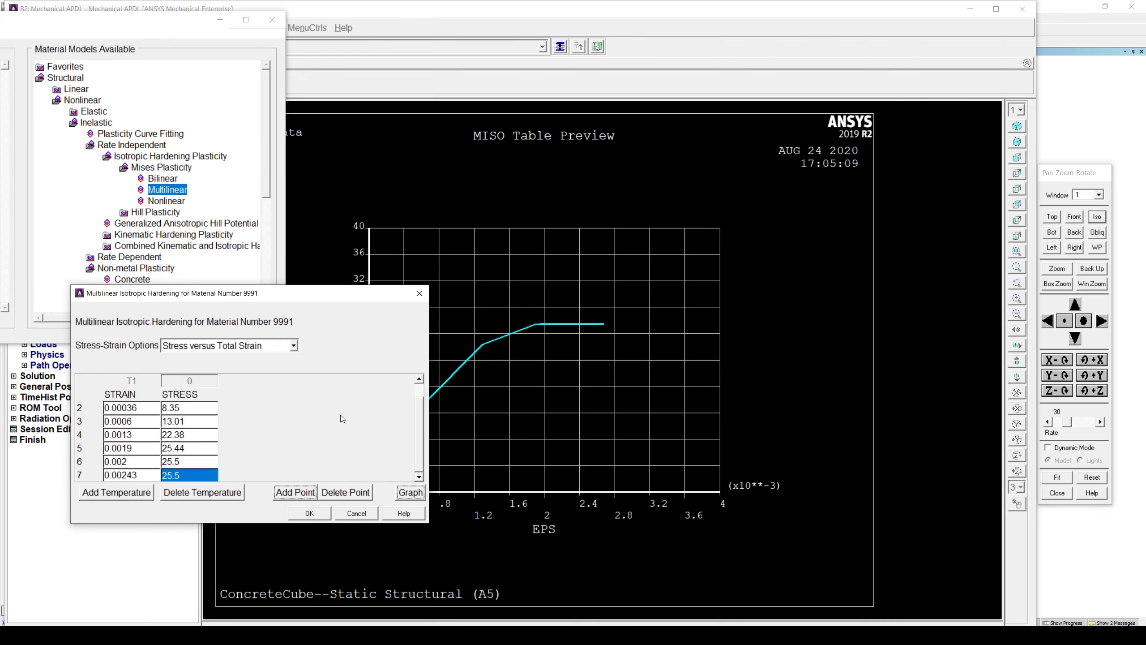
click(310, 514)
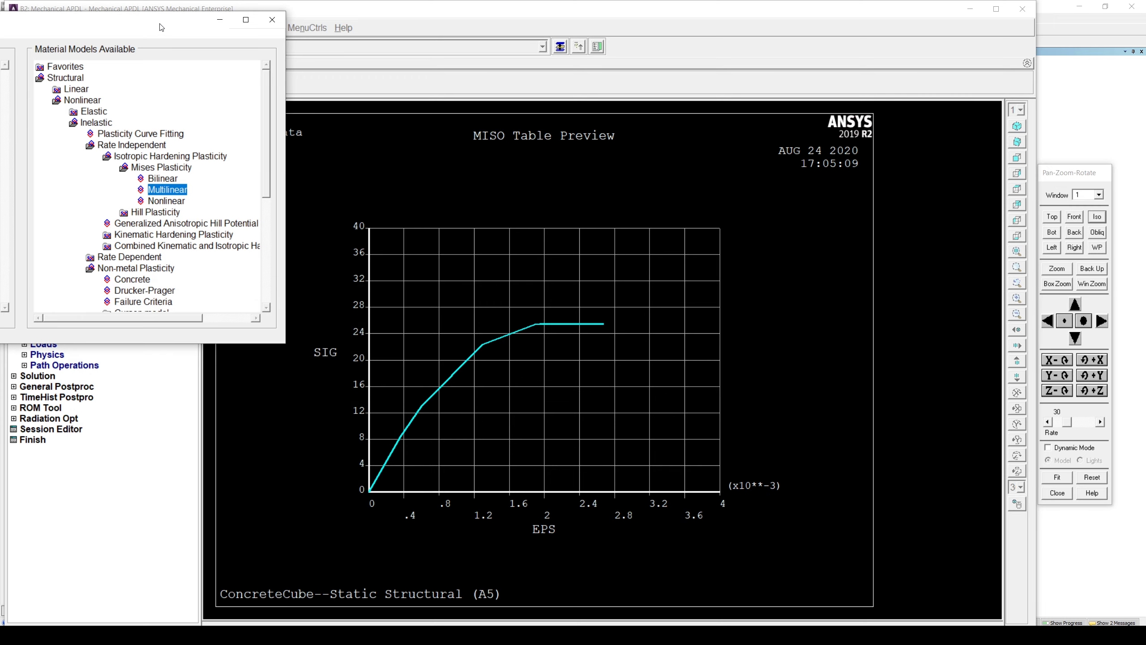
drag(162, 26, 431, 44)
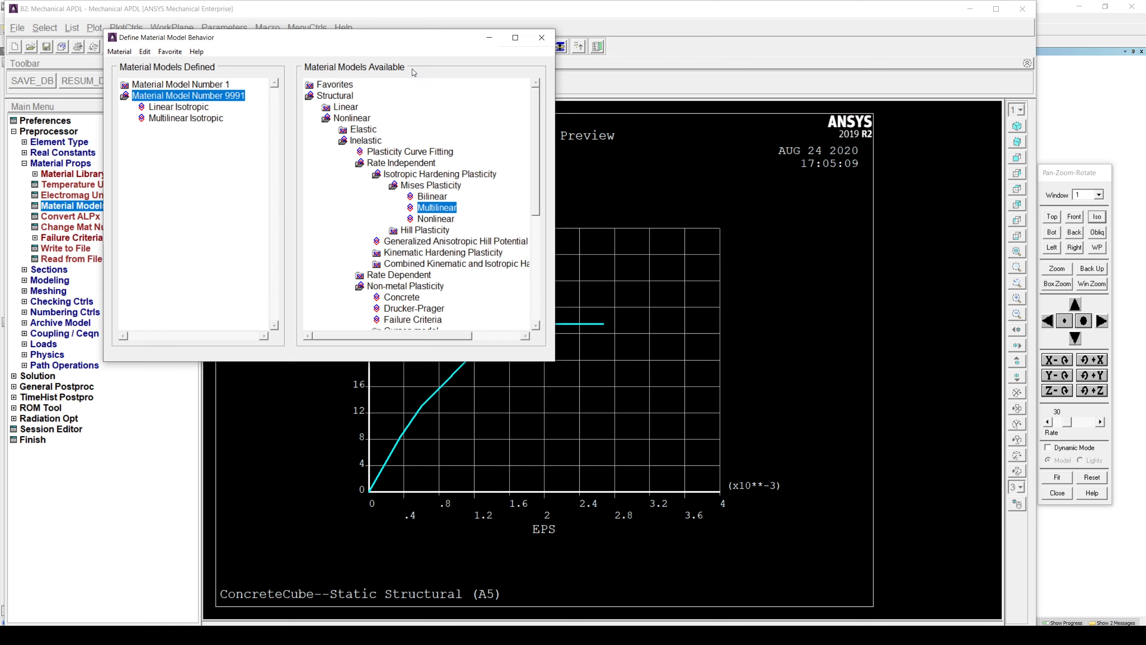
Close the material models and select the TB,MISO, TBTEMP and TBPT lines in the Log File
click(541, 38)
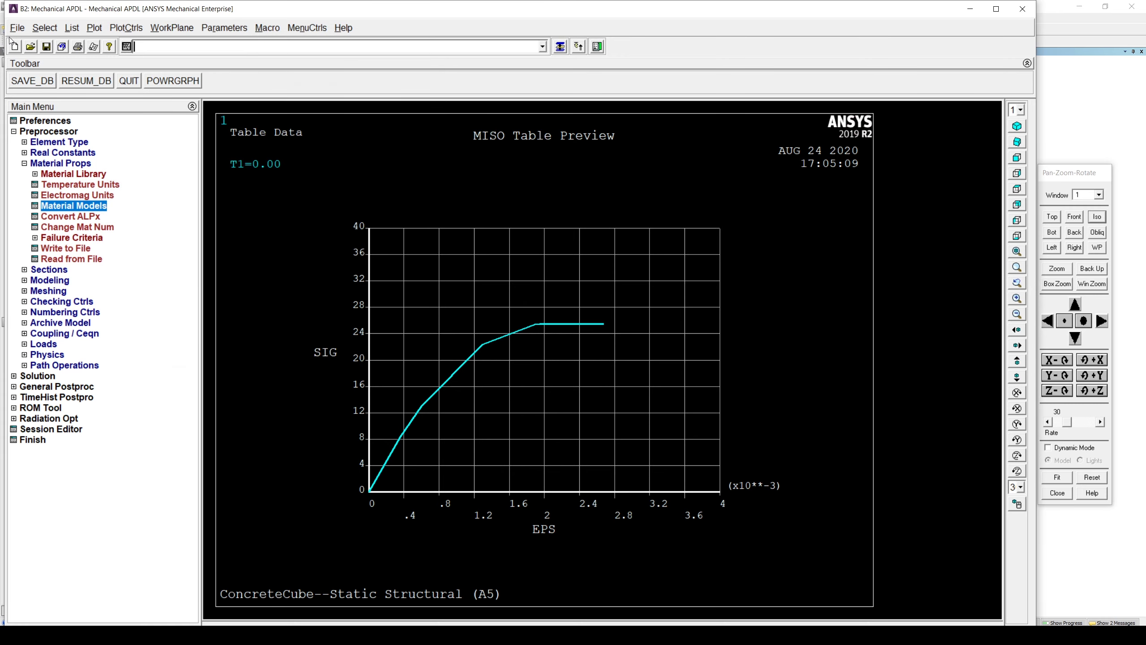
click(73, 29)
mouse_move(93, 44)
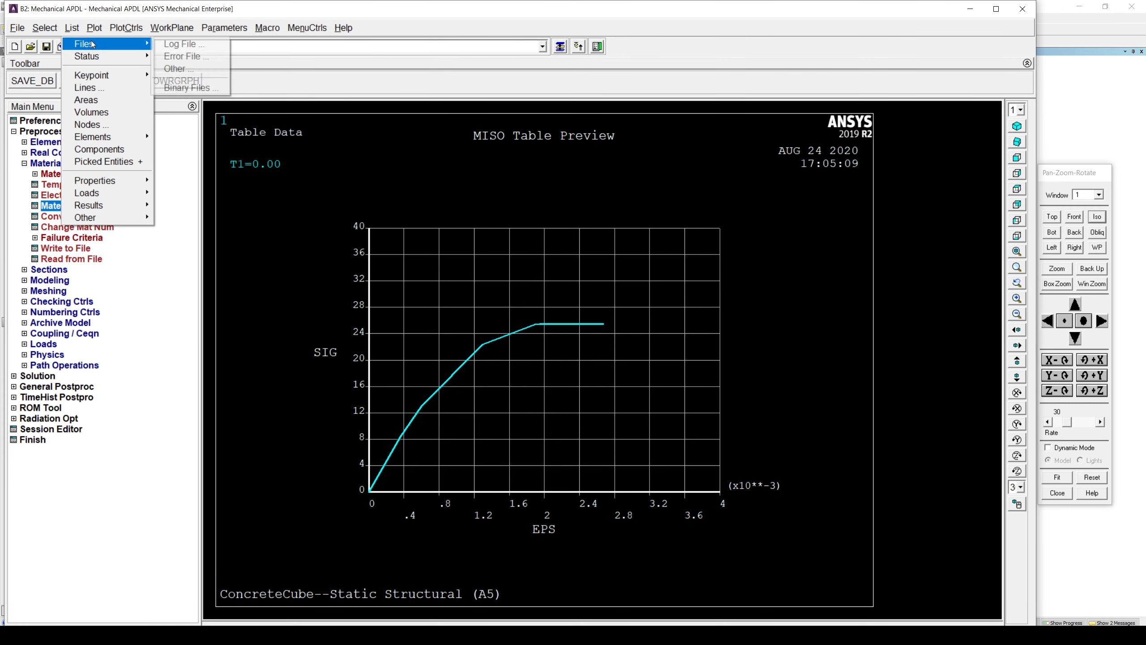
click(183, 44)
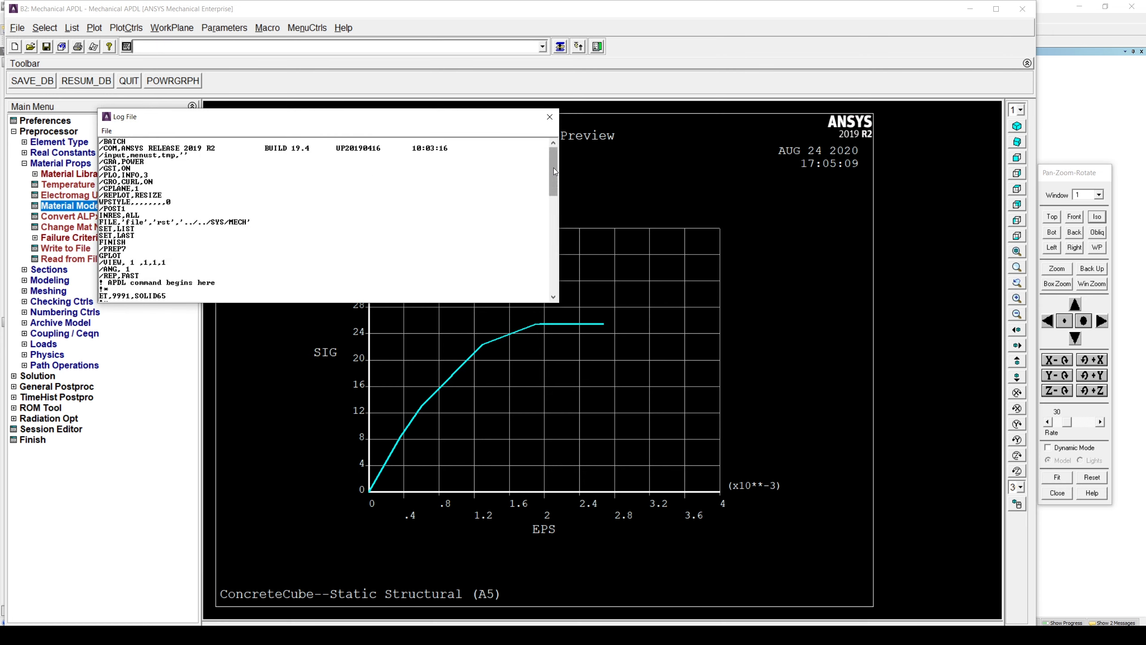
drag(554, 171, 568, 292)
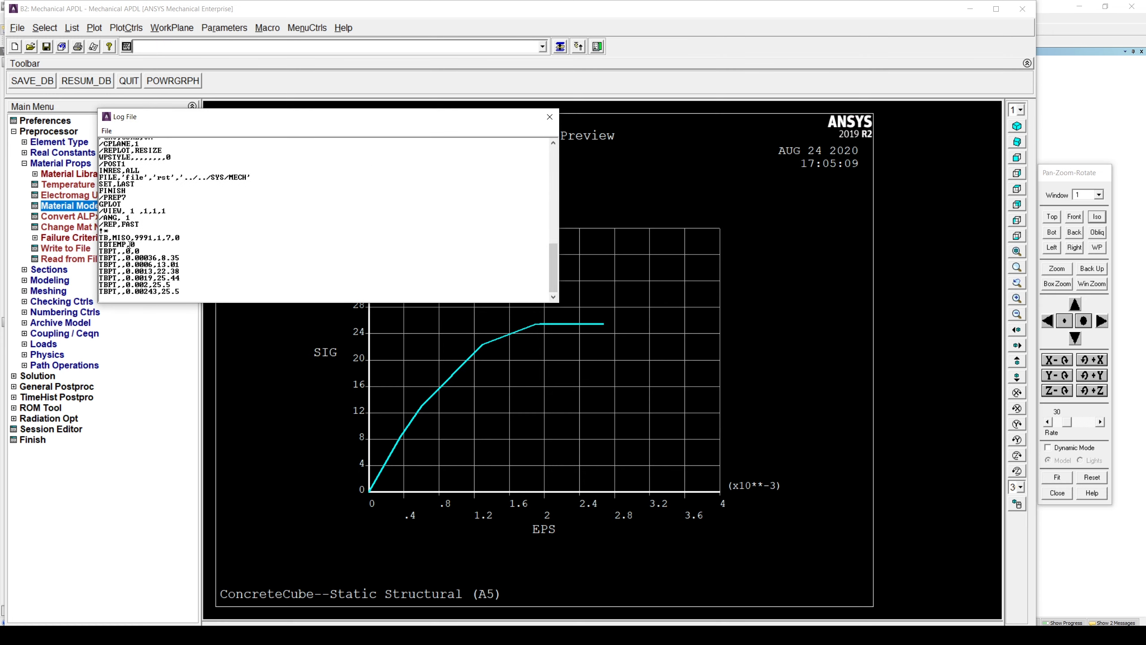
drag(188, 291, 94, 233)
key(ctrl+c)
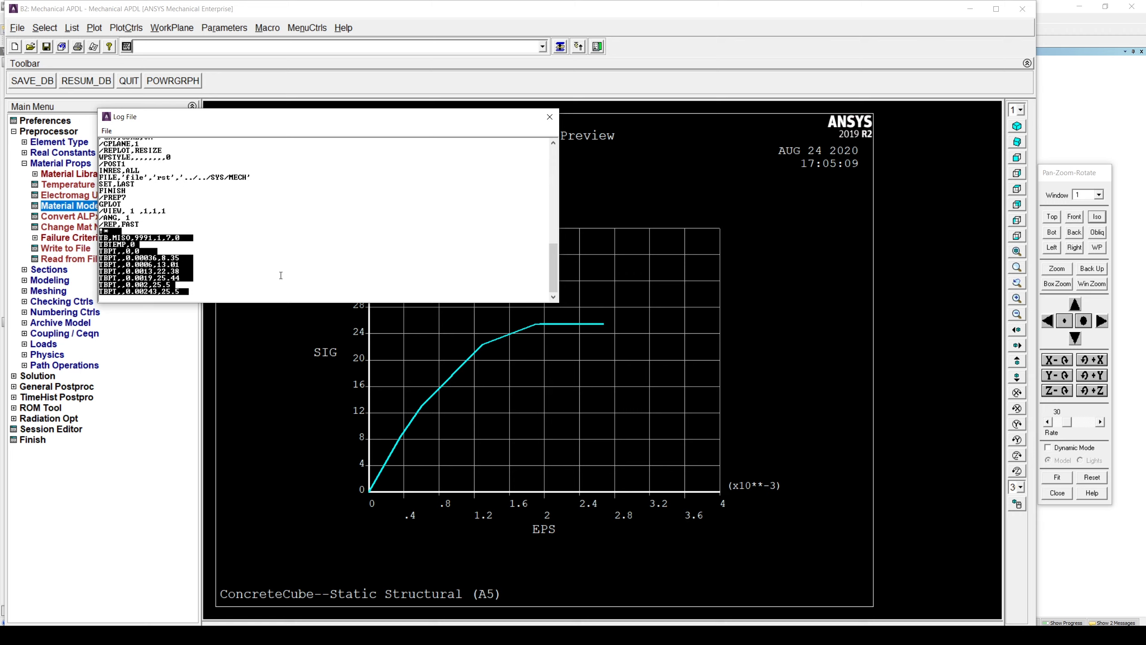
Paste the MISO table commands into the EditPlus script after the Poisson's ratio line
key(alt+Tab)
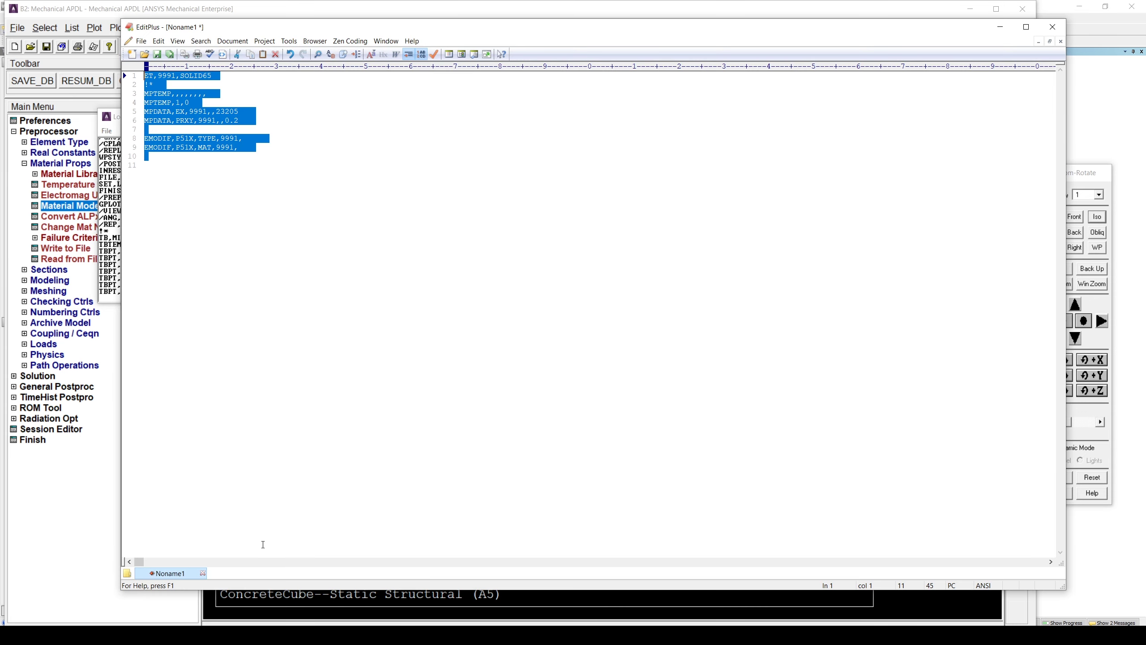
click(274, 118)
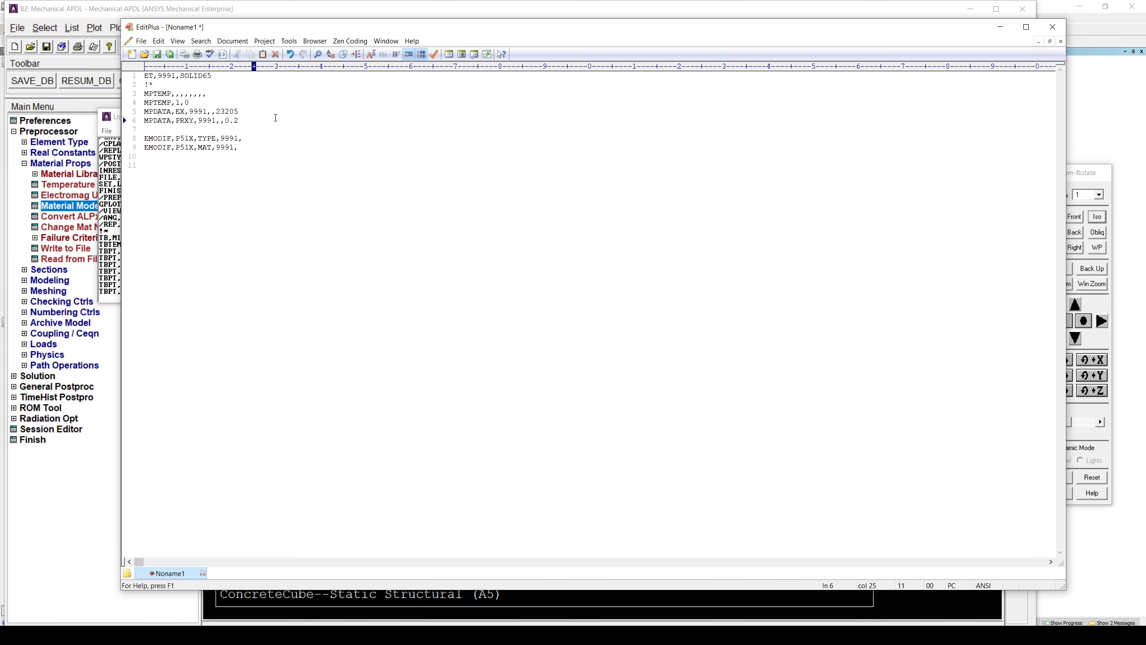
key(Return)
key(Return)
key(ctrl+v)
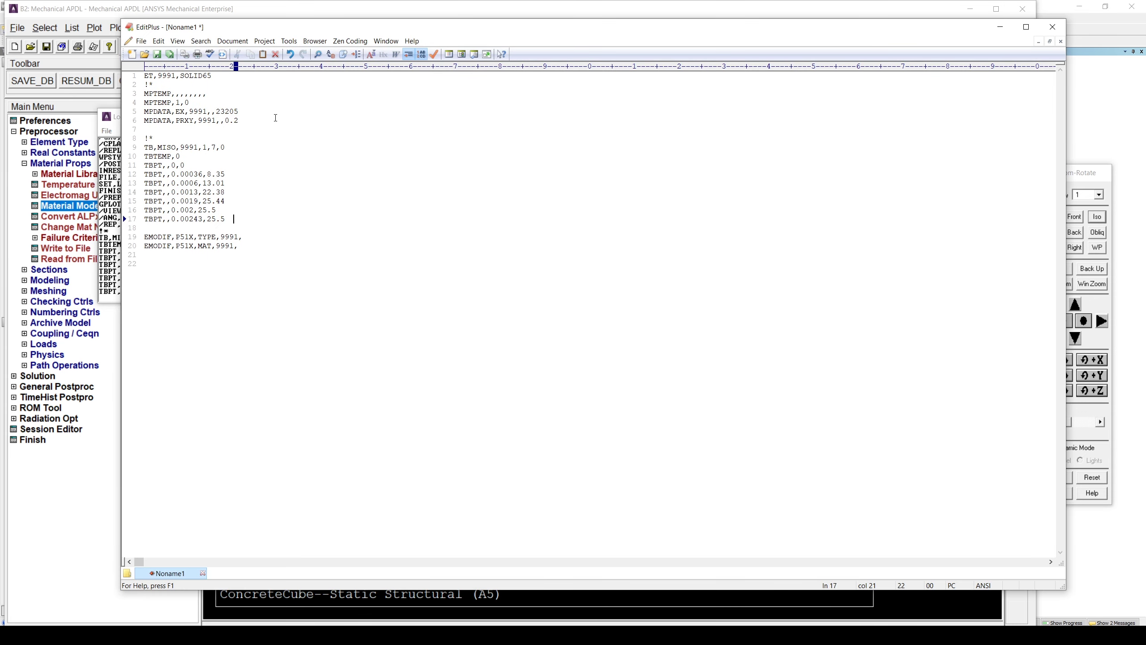
key(Return)
key(Return)
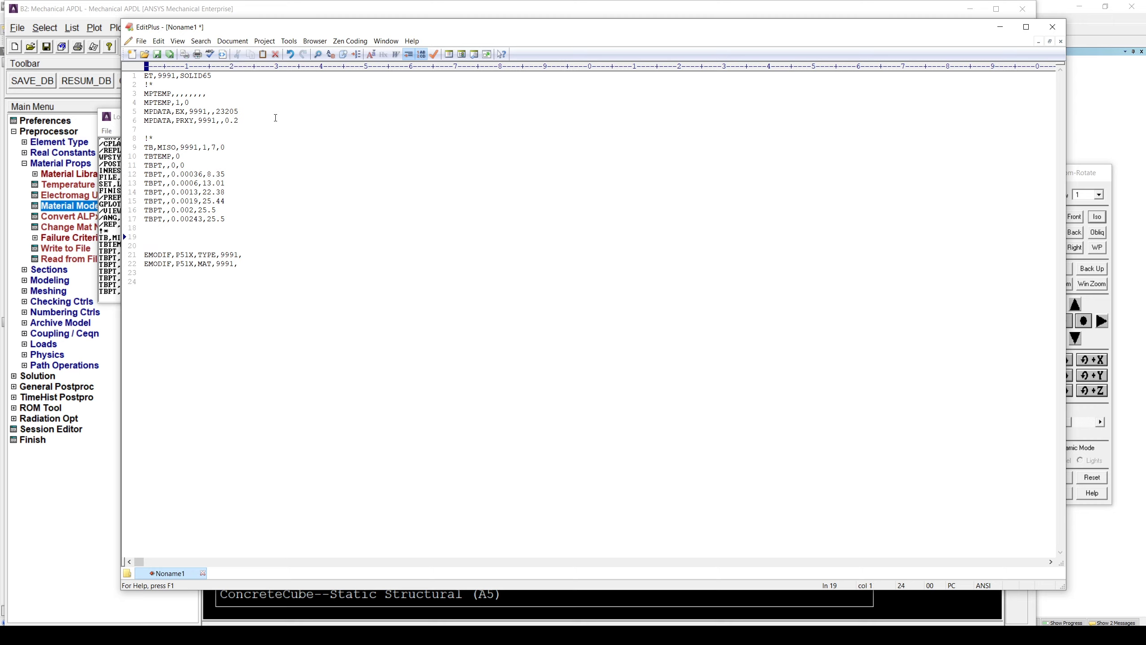
Close the log and open the Concrete non-metal plasticity model under material 9991
click(999, 29)
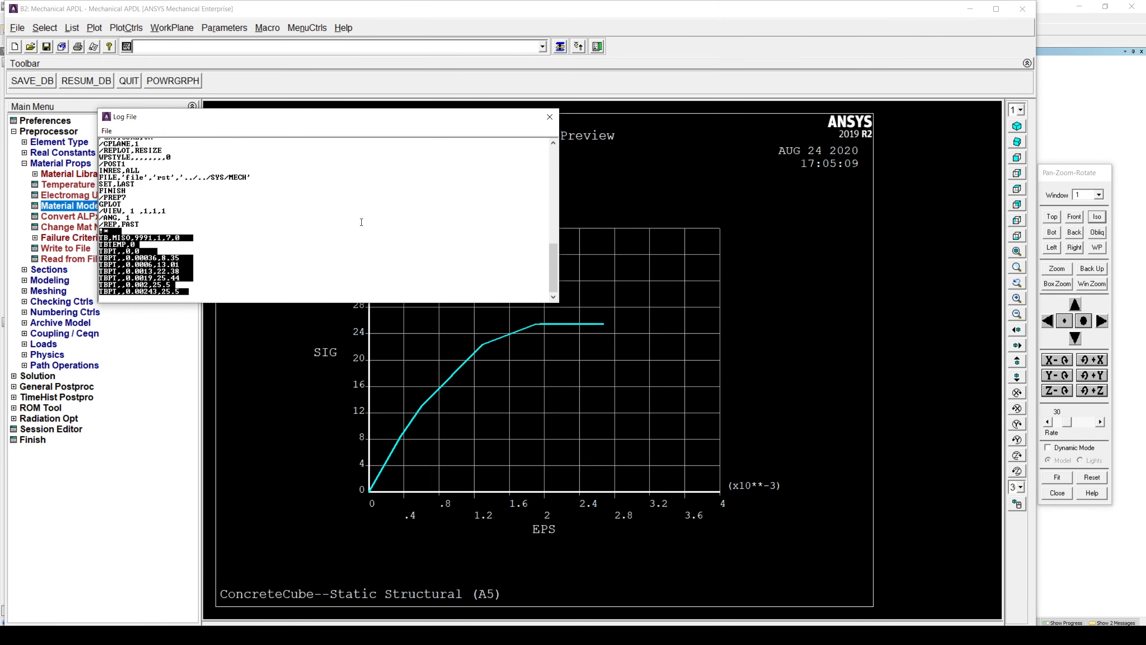
click(549, 116)
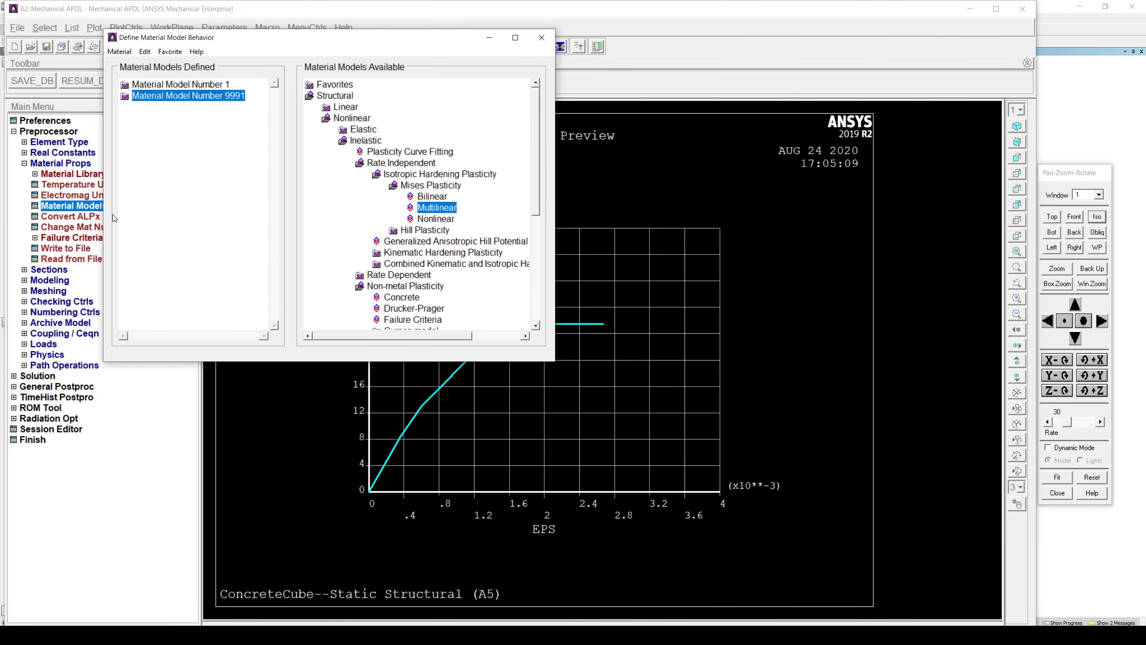
drag(537, 200, 535, 239)
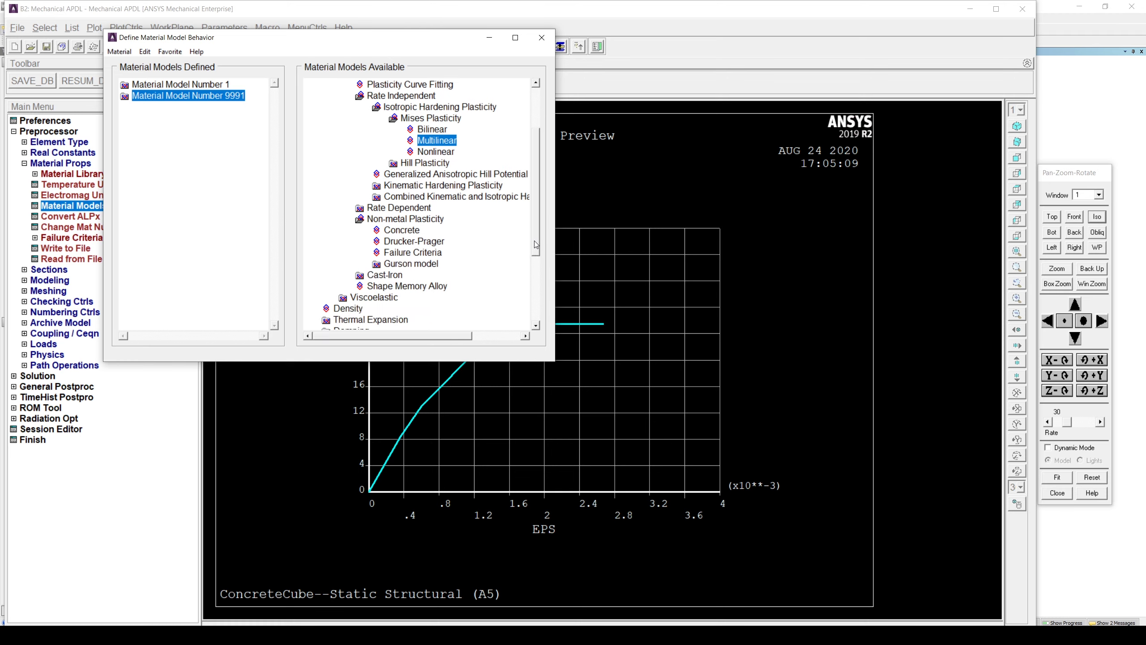
double_click(127, 97)
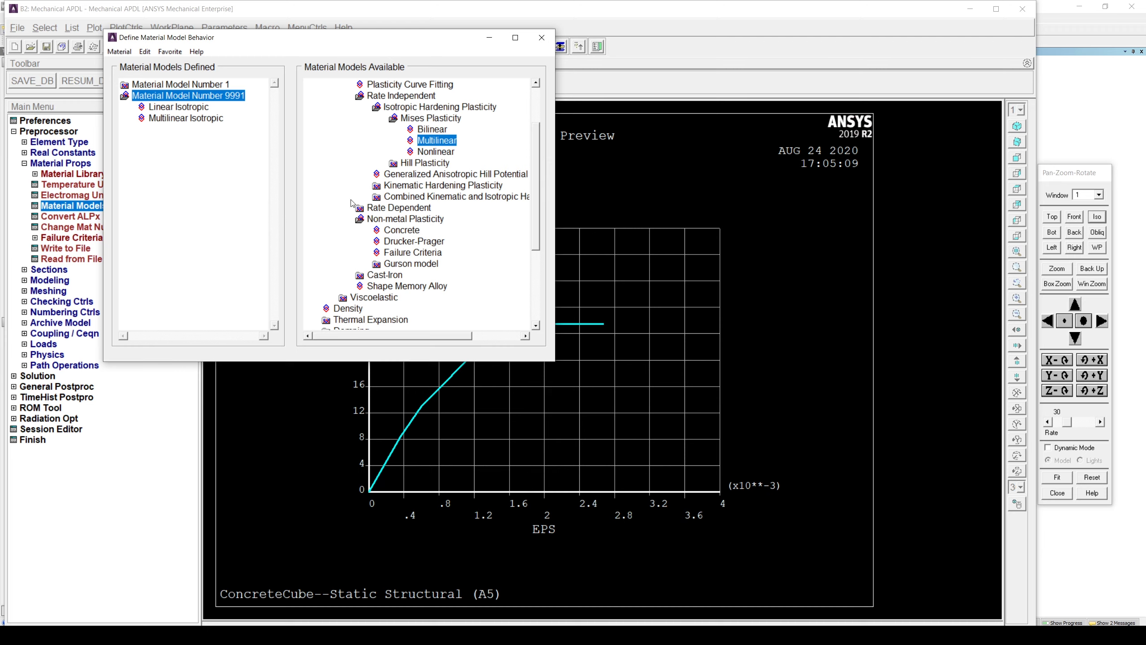
click(401, 234)
double_click(400, 234)
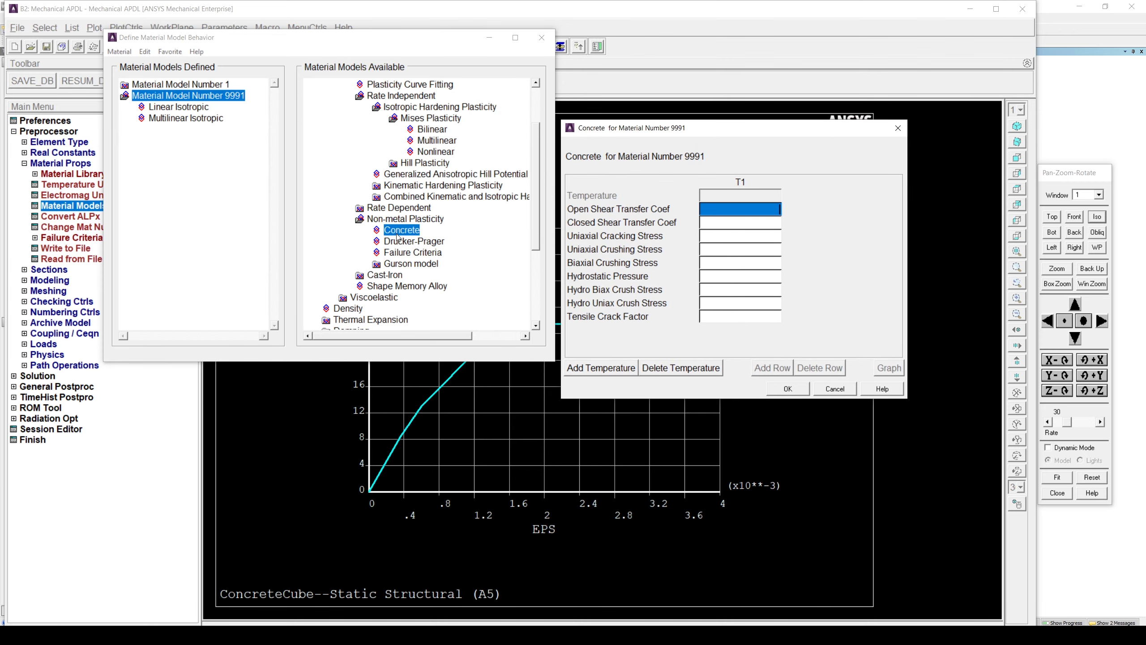
Enter open/closed shear transfer 0.3 and 1.0, cracking stress 2.5, crushing stress -1
click(397, 238)
text(0.3)
click(752, 221)
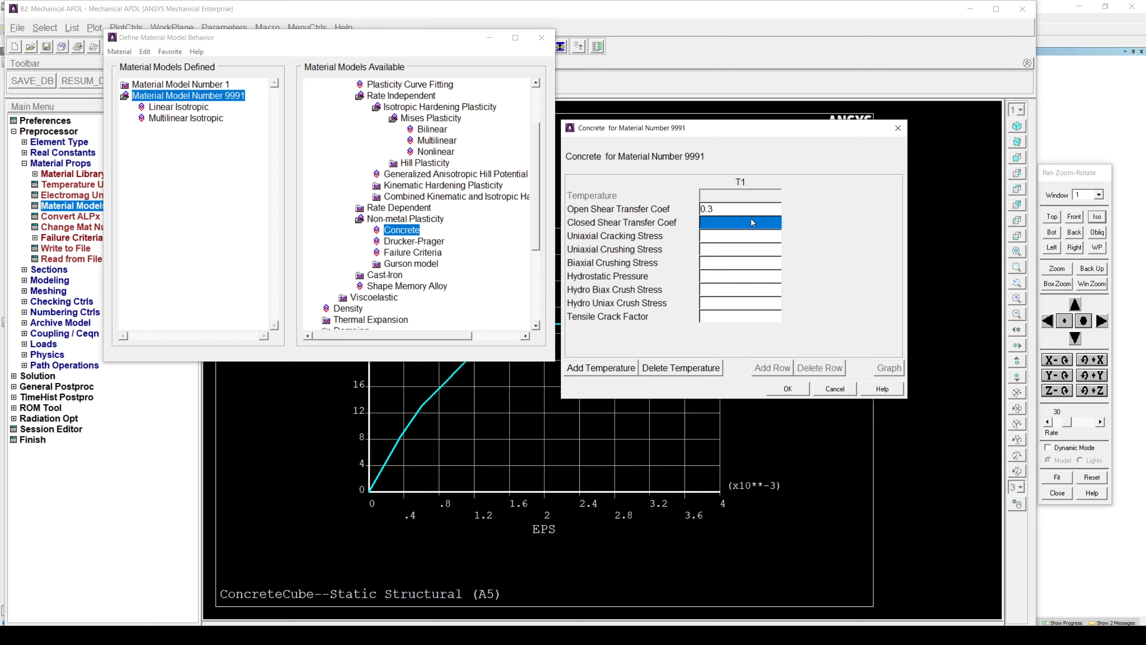
text(1.0)
click(734, 237)
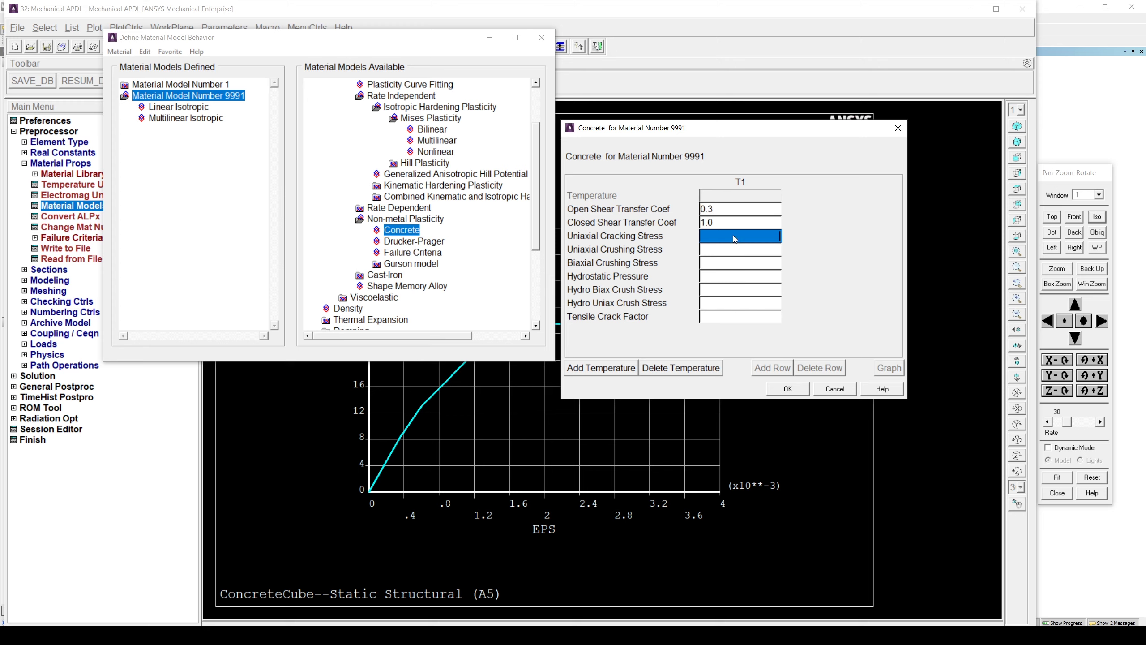
text(2.5)
click(729, 250)
text(-1)
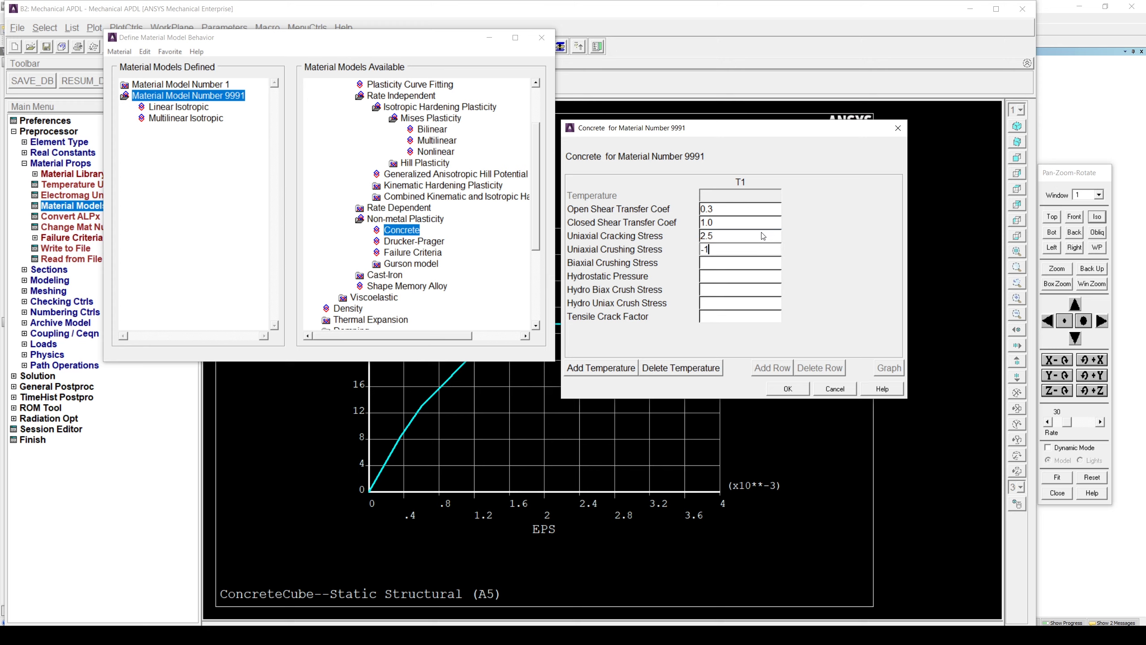
click(767, 239)
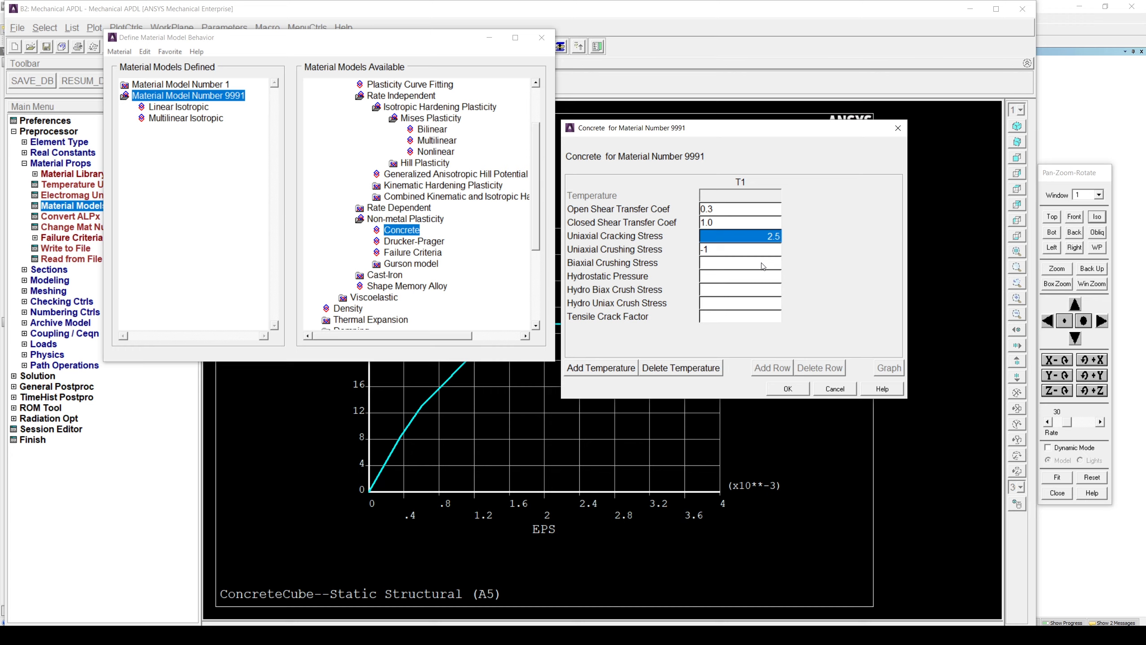
Accept the Concrete data and copy its TB,CONC and TBDATA log lines into the script
click(786, 389)
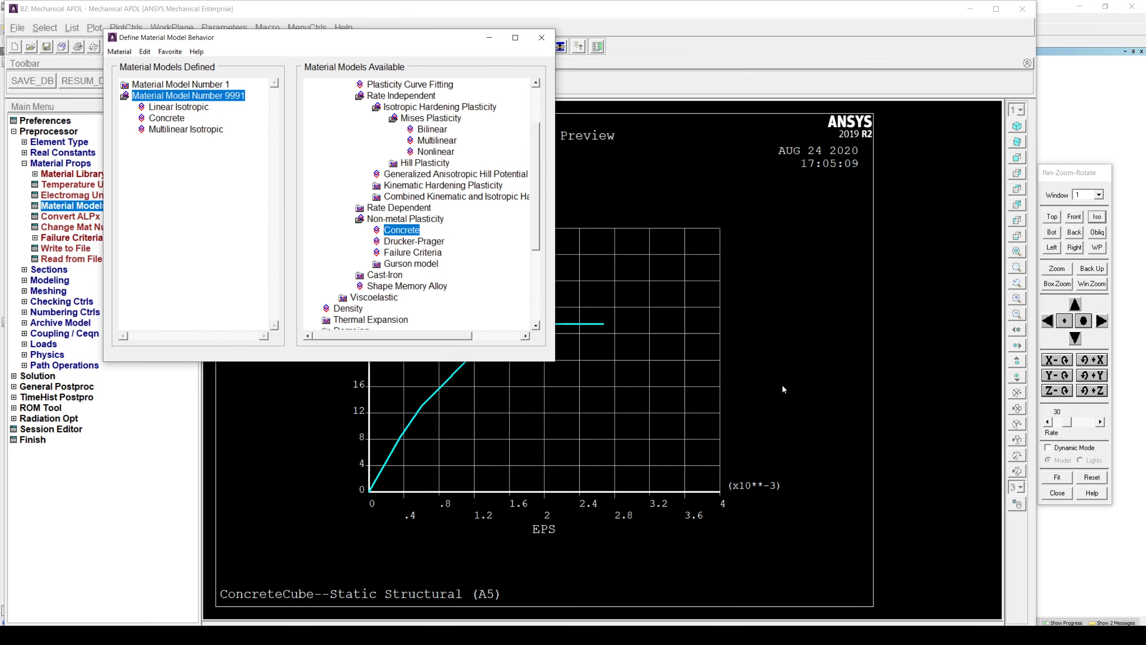
click(541, 38)
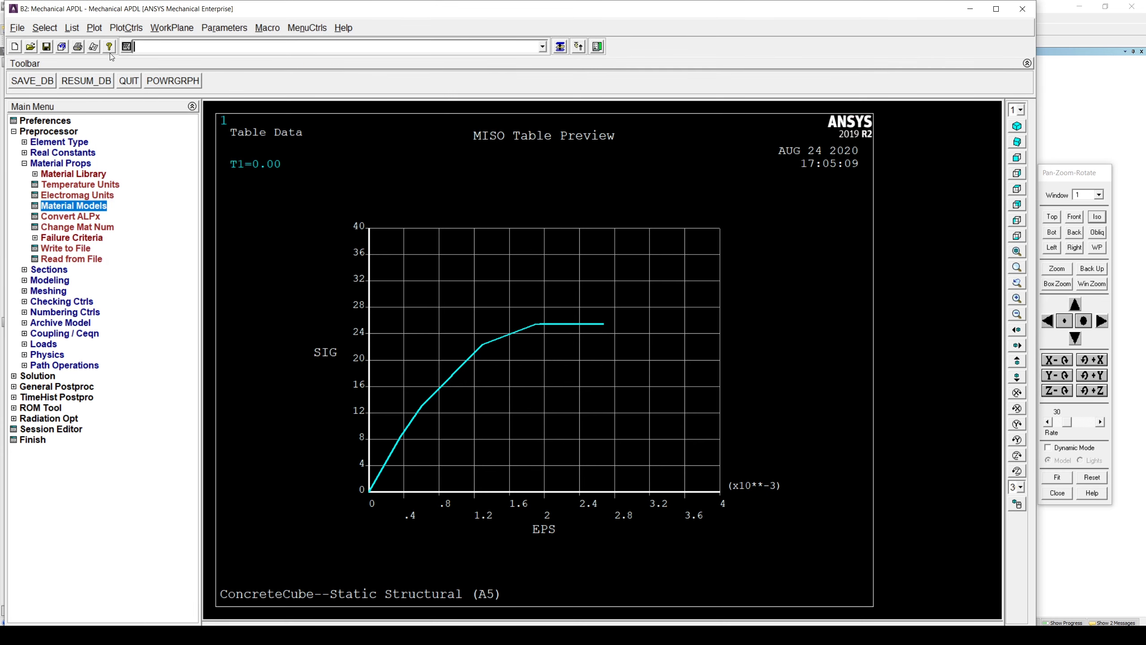
click(69, 29)
mouse_move(95, 44)
click(174, 44)
scroll(494, 220, down, 4)
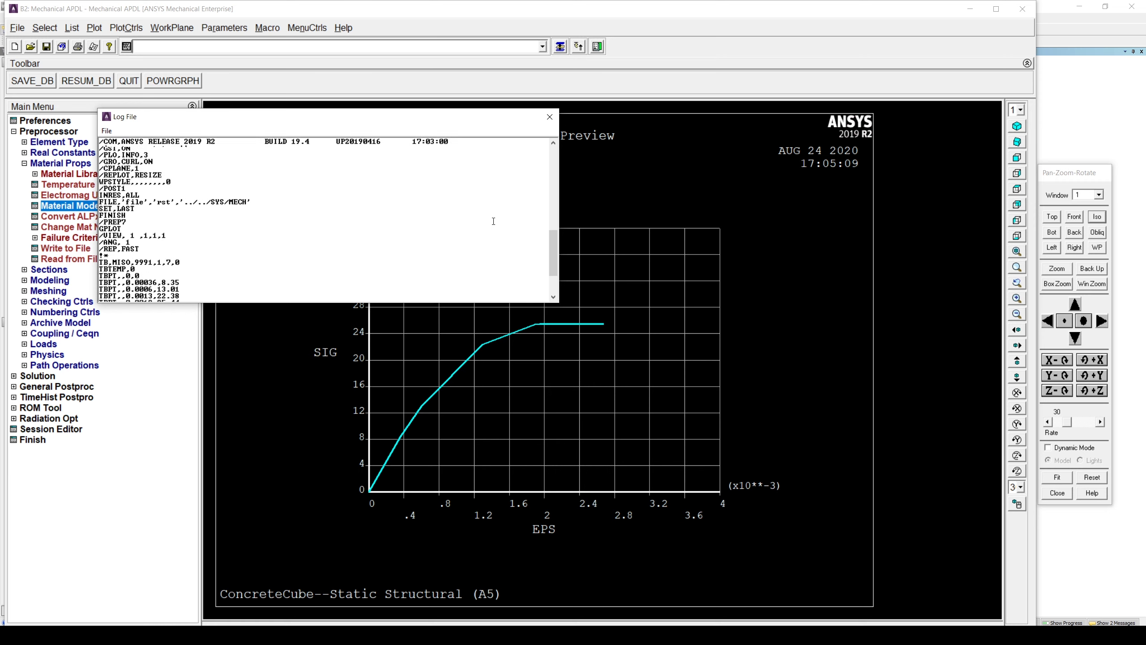
drag(186, 298, 91, 269)
key(ctrl+c)
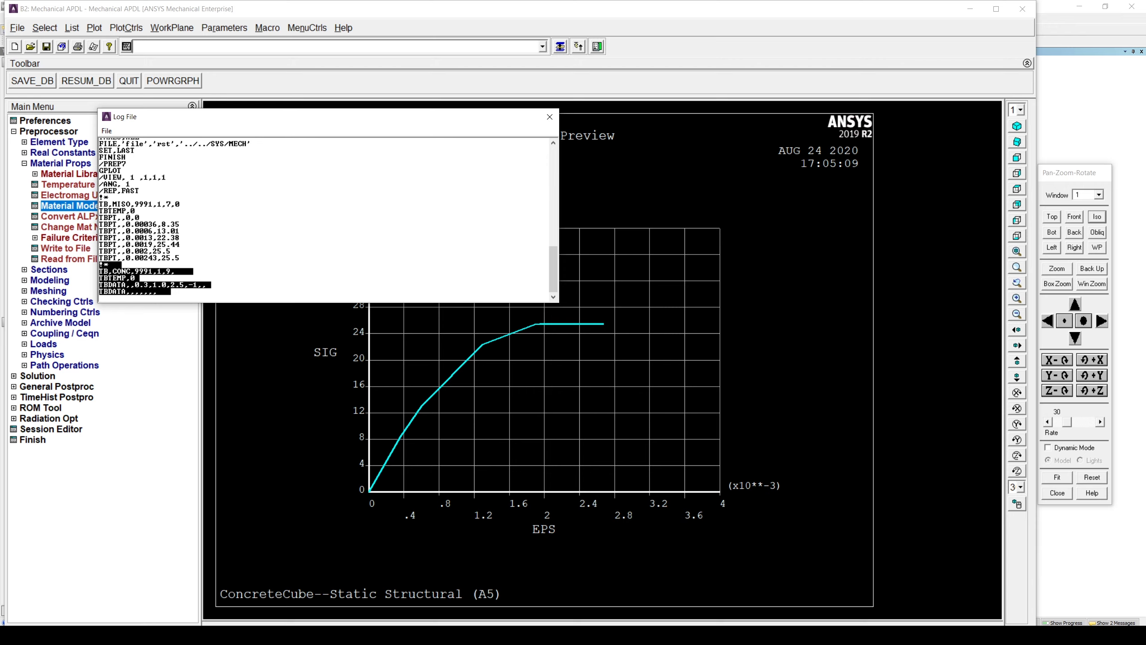
key(alt+Tab)
key(ctrl+v)
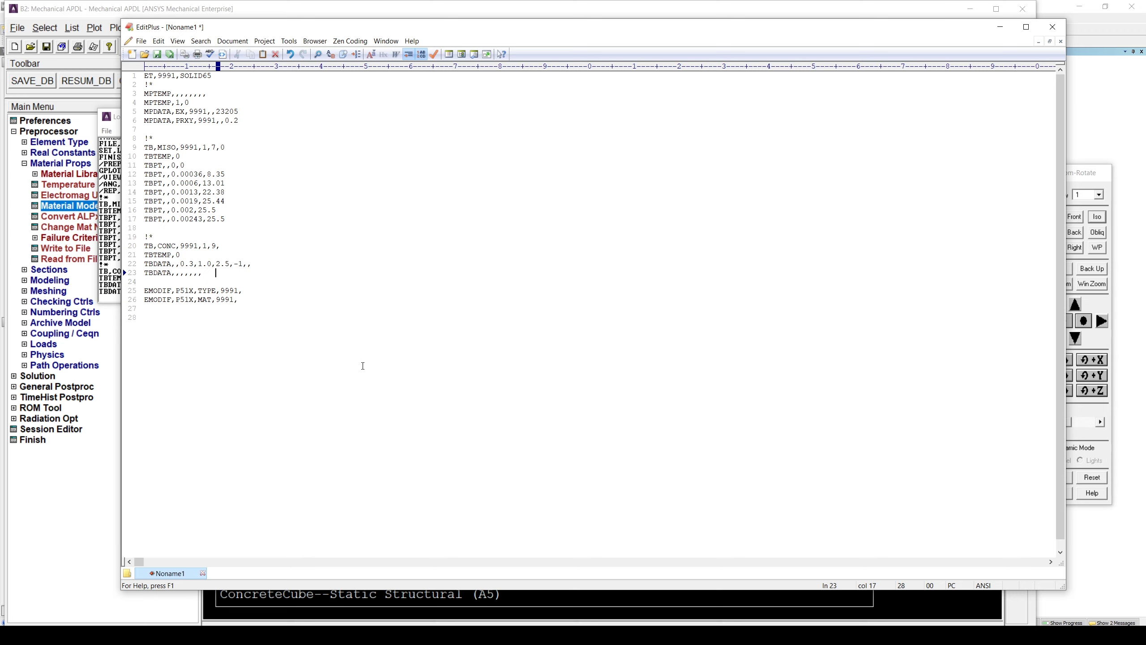
Close the log file and quit Mechanical APDL without saving
click(1000, 27)
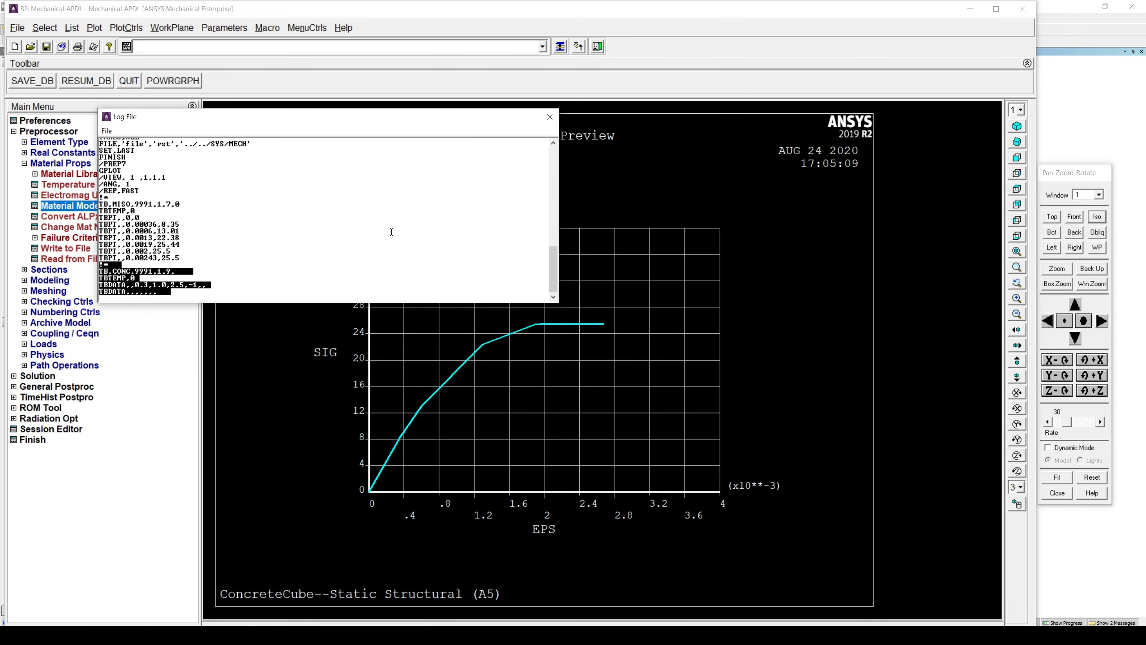
click(550, 116)
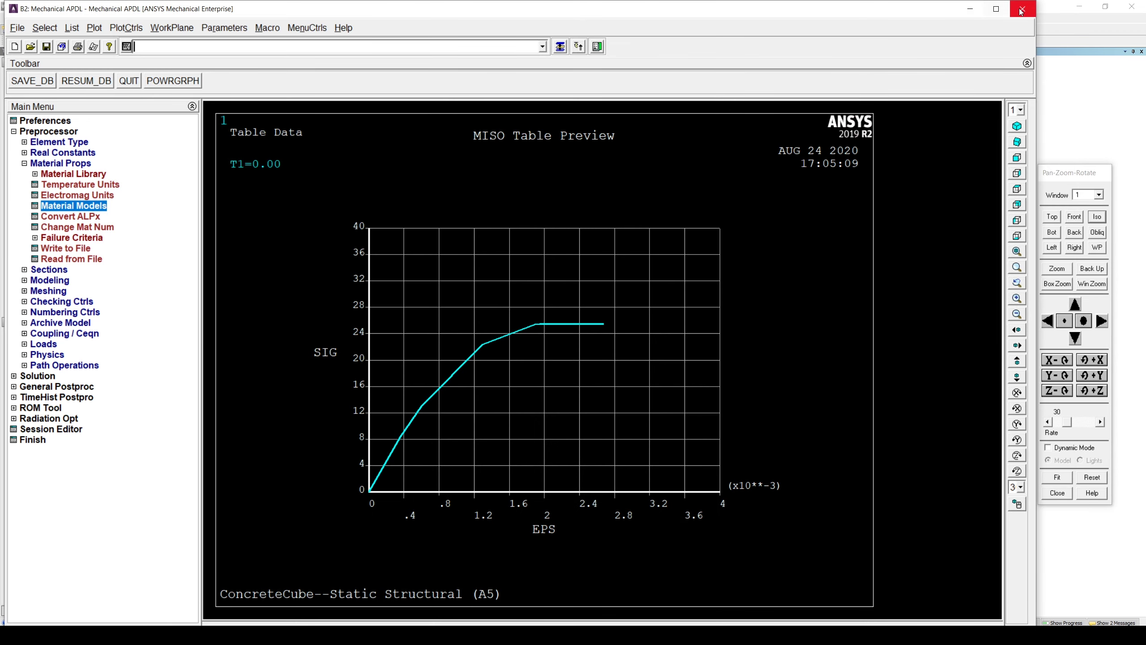
click(1023, 9)
click(632, 334)
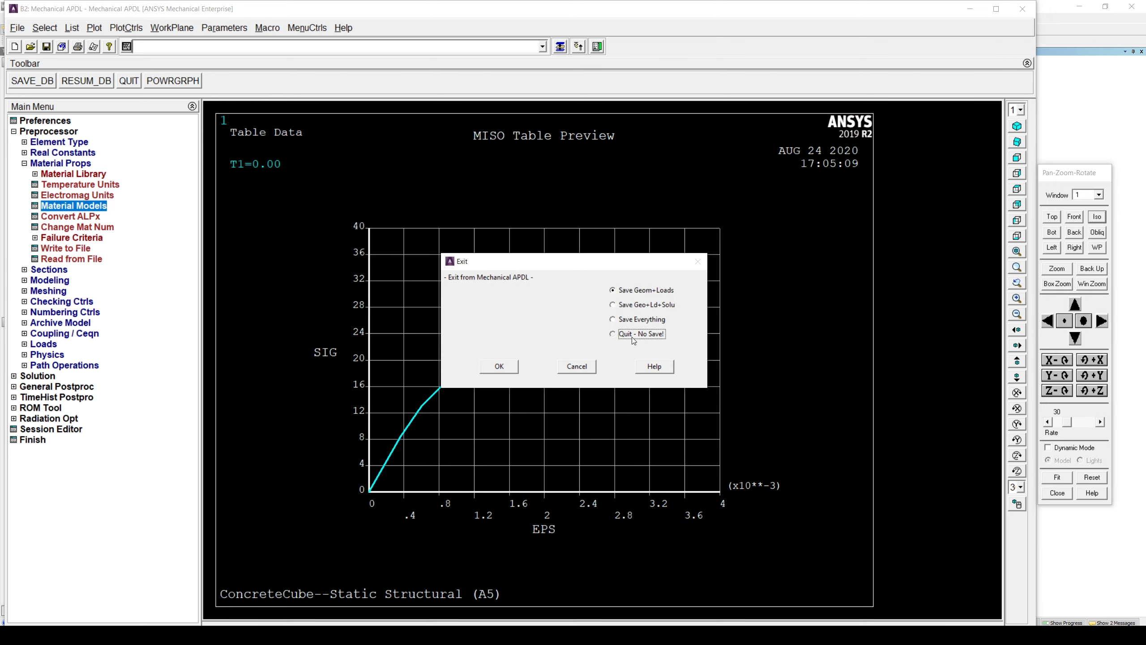
click(500, 366)
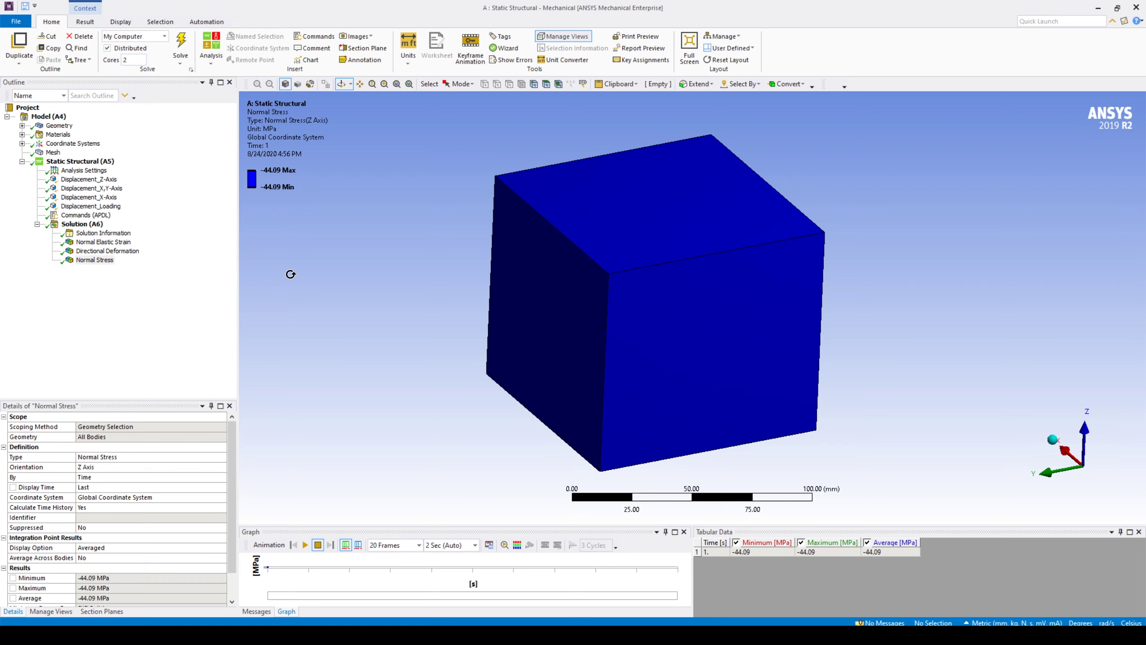
Paste the ET/MPDATA/EMODIF lines into Commands (APDL), then insert the TB,MISO and TB,CONC tables above EMODIF
click(97, 215)
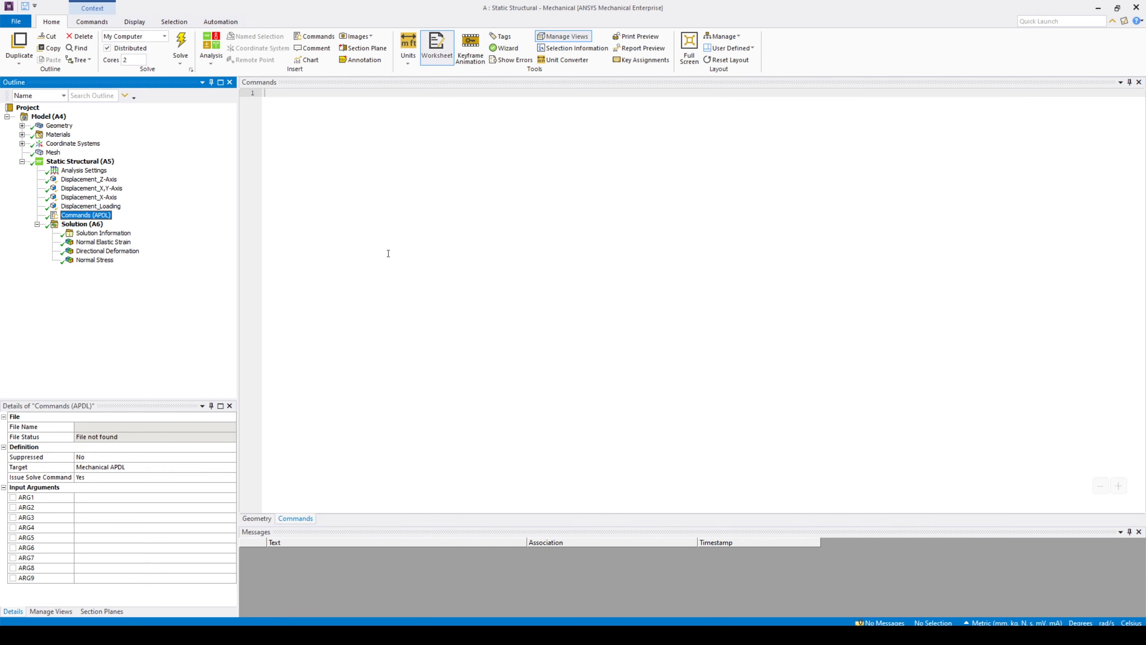
text(!   Commands inserted into this file will be executed just prior to the ANSYS SOLVE command. !   These commands may supersede command settings set by Workbench.  !   Active UNIT system in Workbench when this object was created:  Metric (mm, kg, N, s, mV, mA) !   NOTE:  Any data that requires units (such as mass) is assumed to be in the consistent solver unit system. !                See Solving Units in the help system for more information.   /PREP7   ET,9991,SOLID65 !* MPTEMP,,,,,,,, MPTEMP,1,0 MPDATA,EX,9991,,23205 MPDATA,PRXY,9991,,0.2  EMODIF,ALL,TYPE,9991, EMODIF,ALL,MAT,9991,    /SOLU)
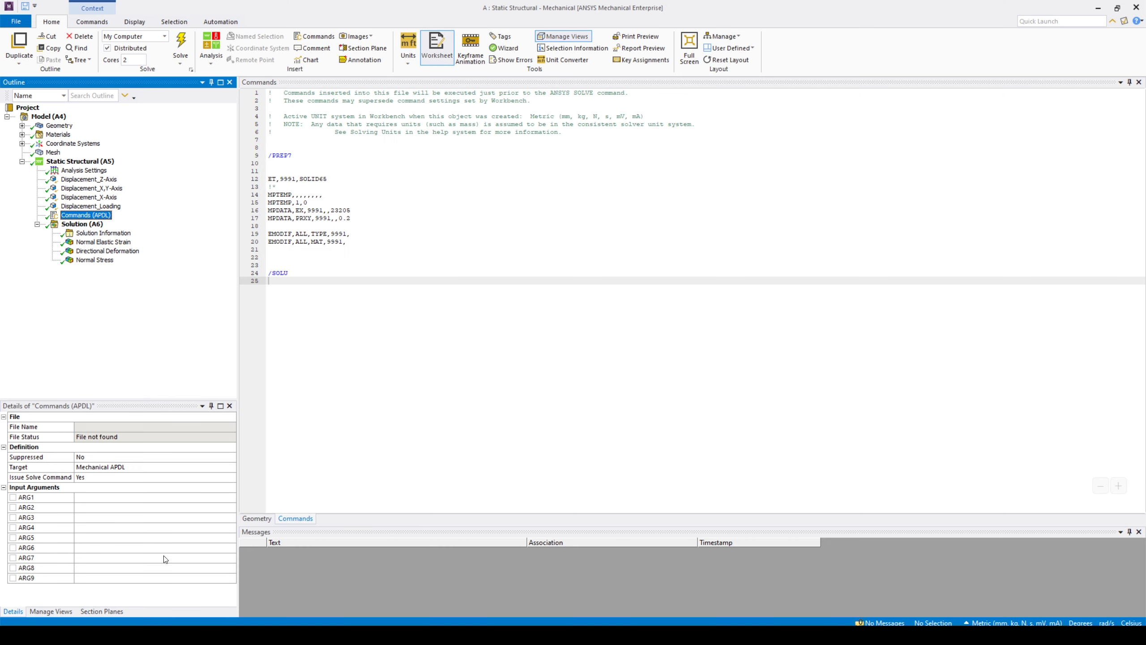
key(alt+Tab)
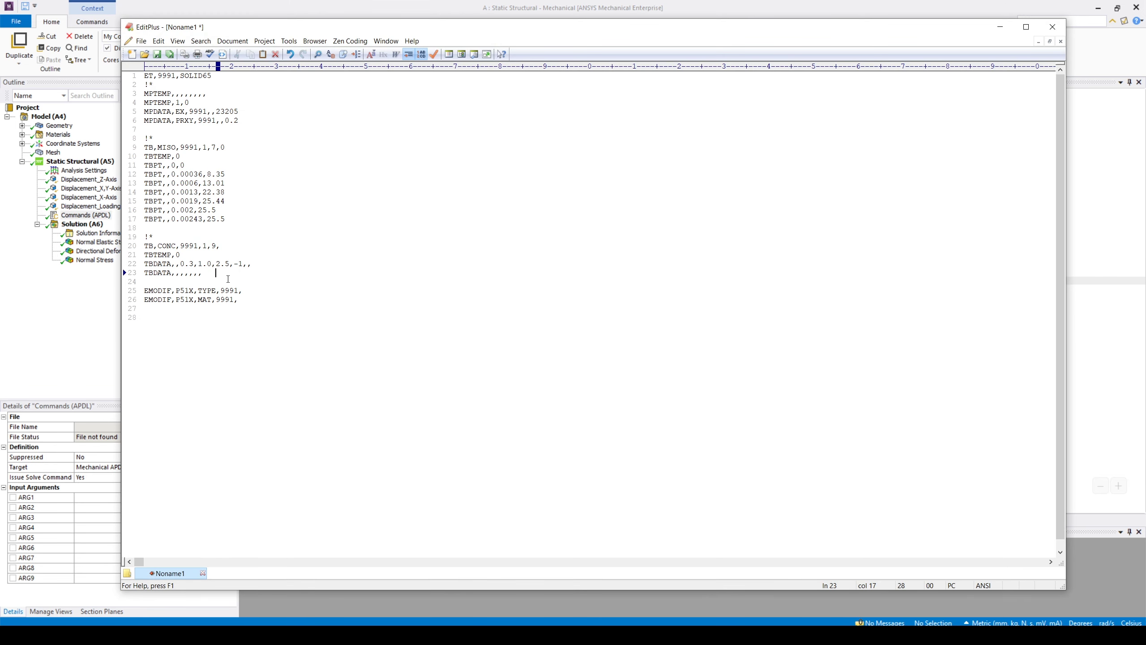
drag(228, 274, 117, 140)
key(ctrl+c)
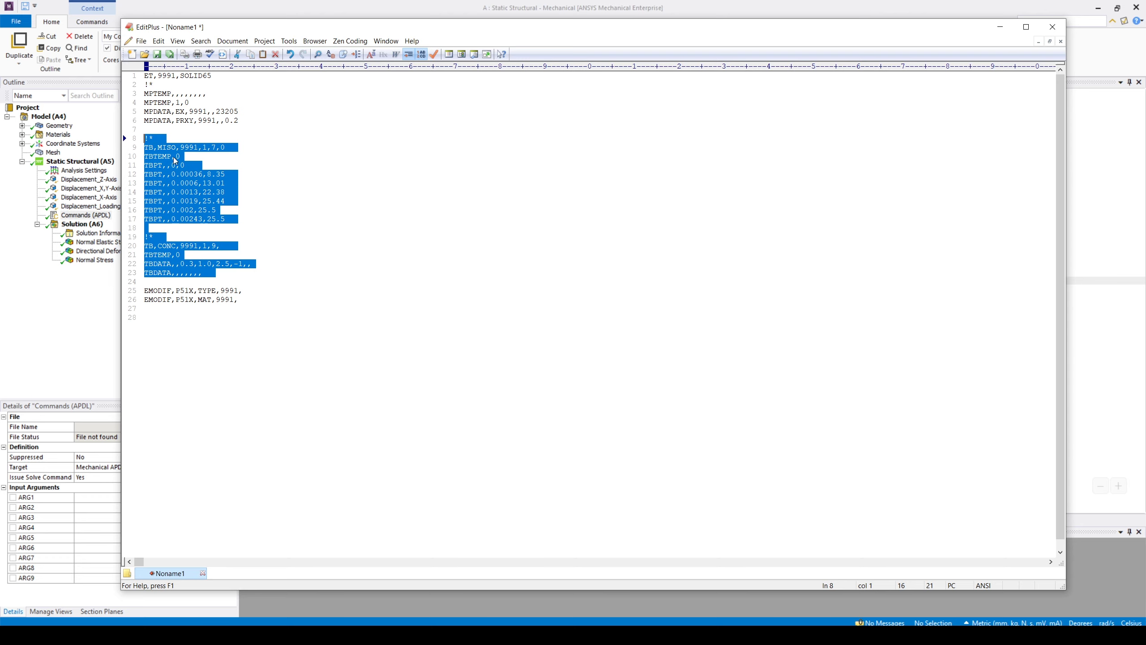
click(1000, 27)
click(288, 226)
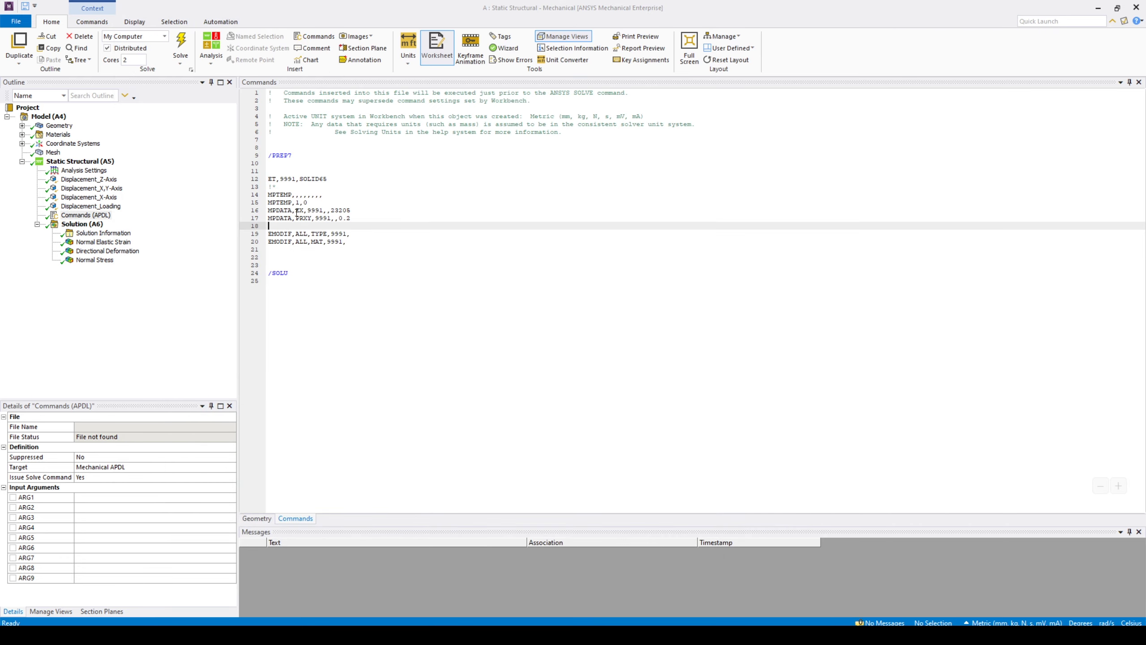
key(Return)
key(Return)
key(Up)
key(ctrl+v)
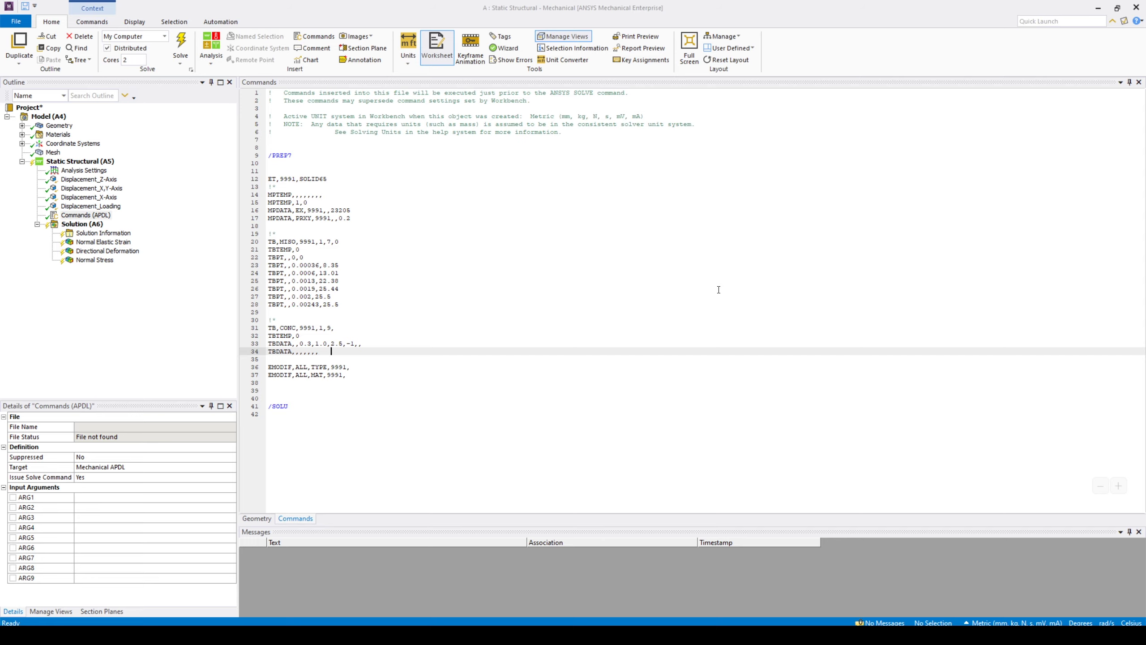
Solve the compressed cube and view Normal Stress, now a uniform -25.44 MPa
click(82, 224)
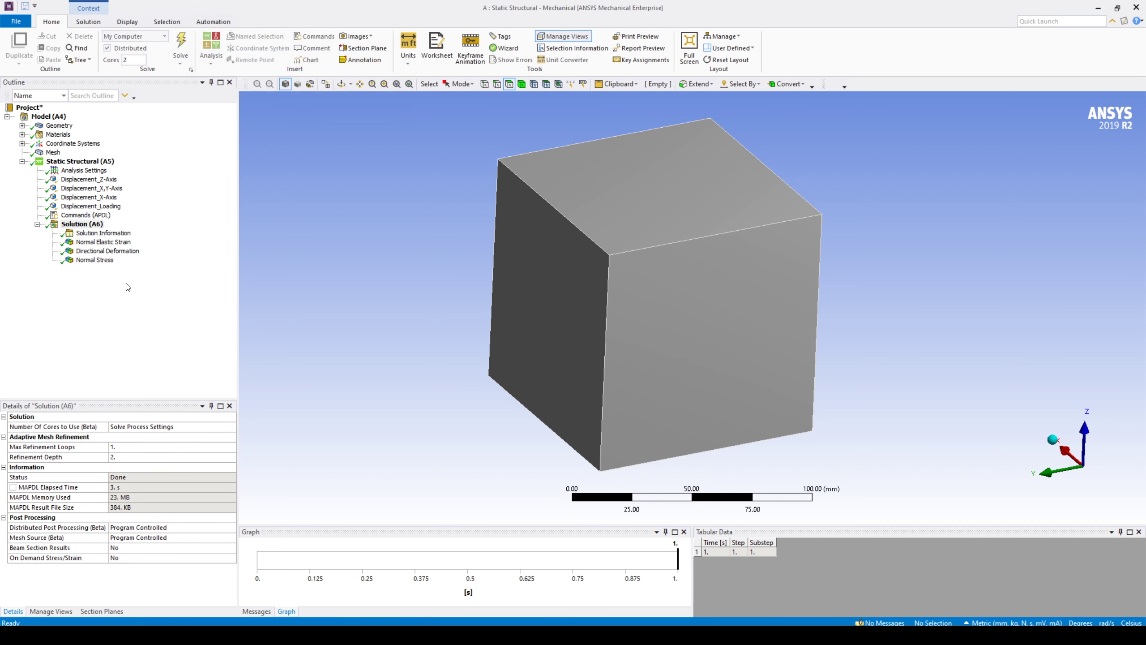
click(95, 259)
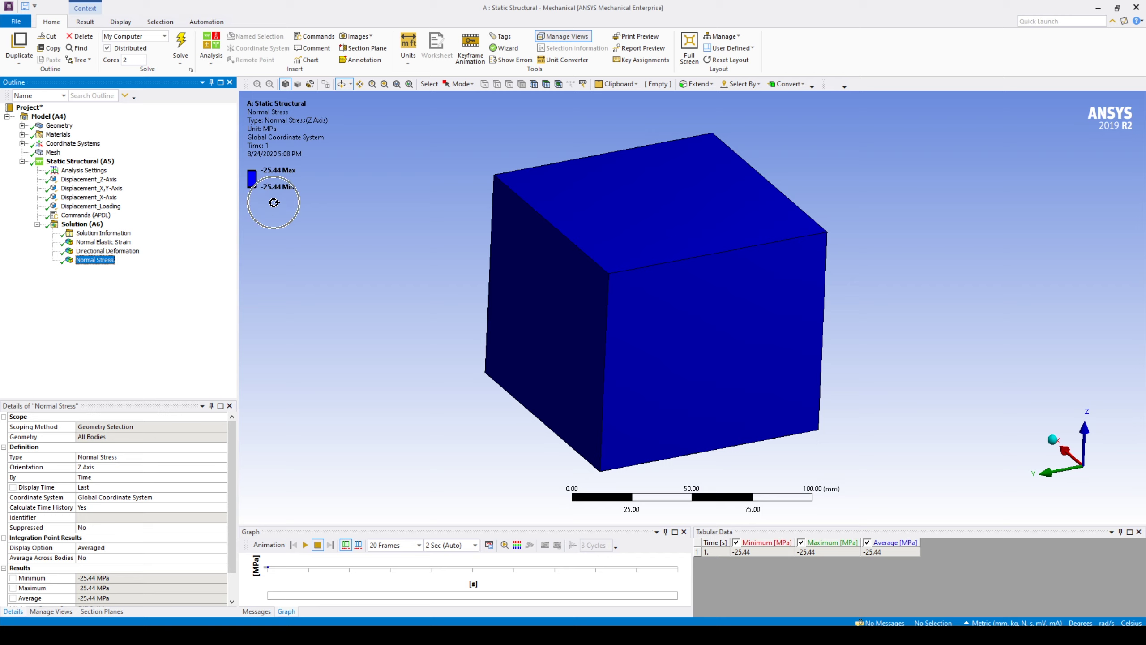
Suppress the Displacement_Loading compression load and duplicate it
click(274, 203)
click(274, 203)
right_click(107, 207)
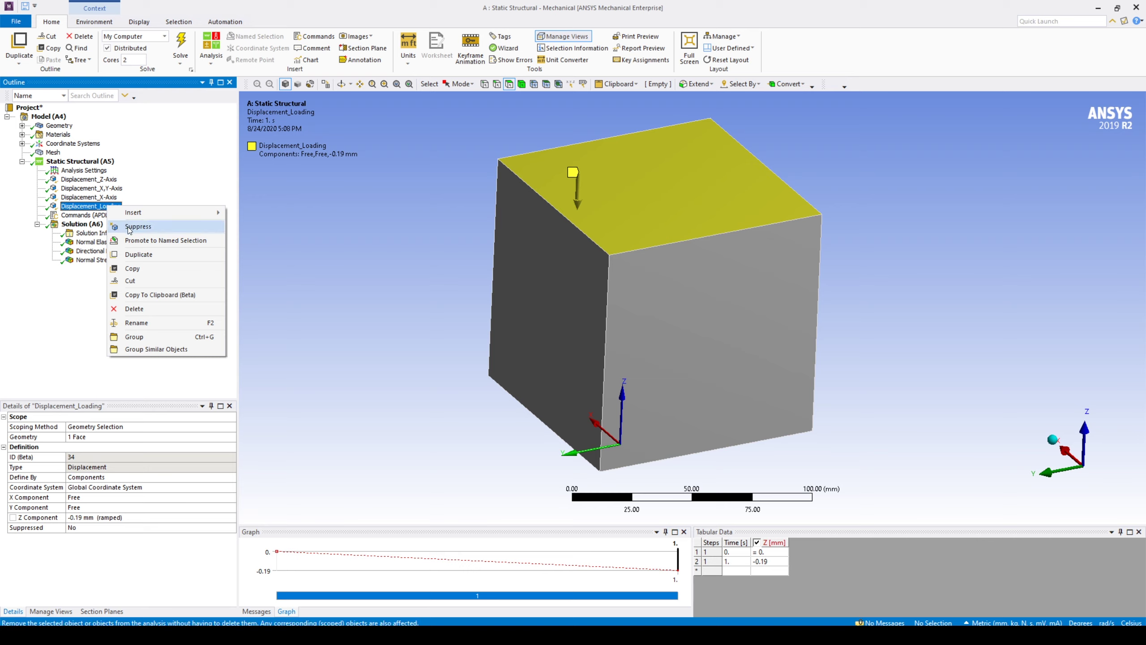
click(132, 227)
right_click(95, 209)
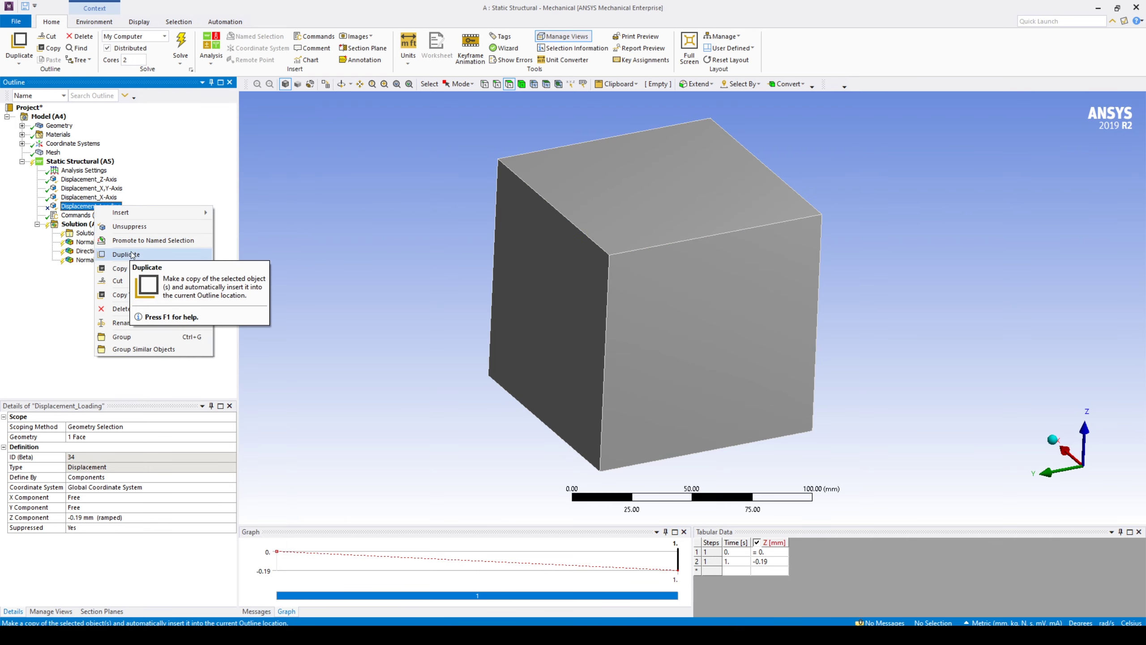
click(130, 254)
Rename the copied load to Displacement_Tension
right_click(100, 227)
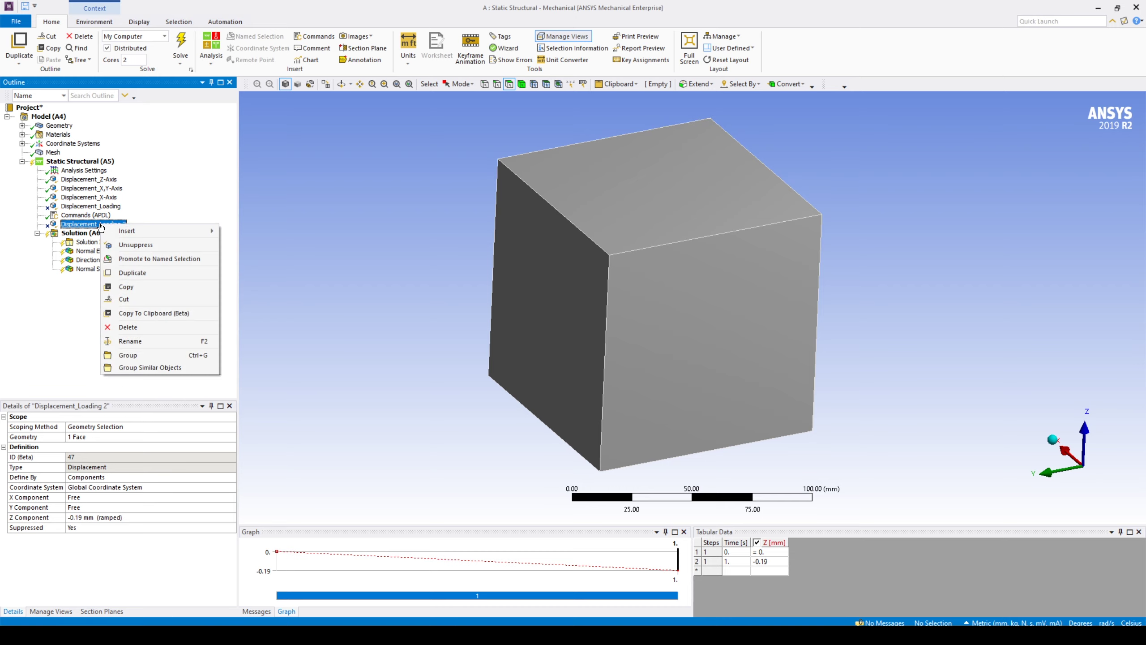
click(144, 340)
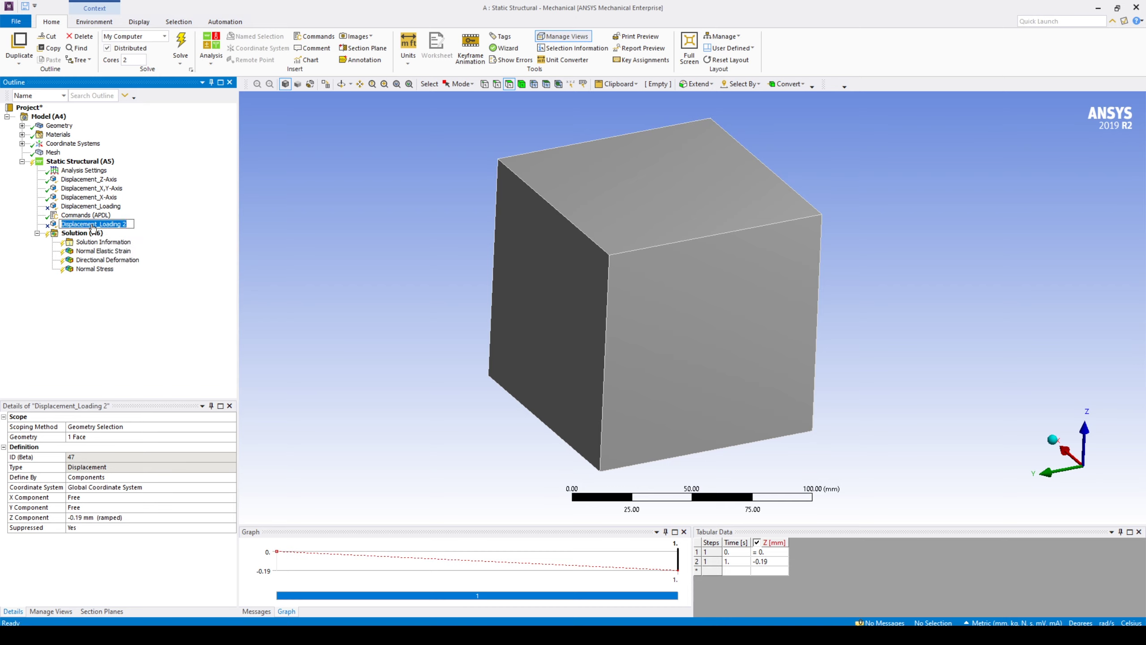
click(107, 225)
key(shift+End)
text(Tension)
key(Return)
Unsuppress Displacement_Tension and set its Z Component to +0.0019 mm upward
right_click(116, 227)
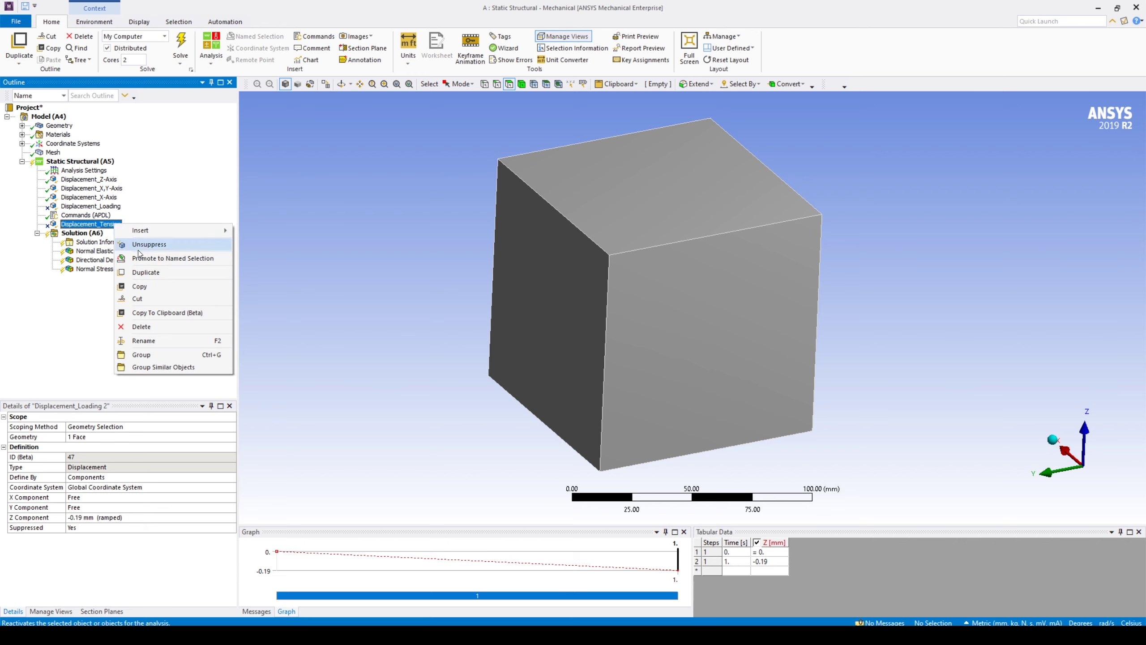
click(154, 245)
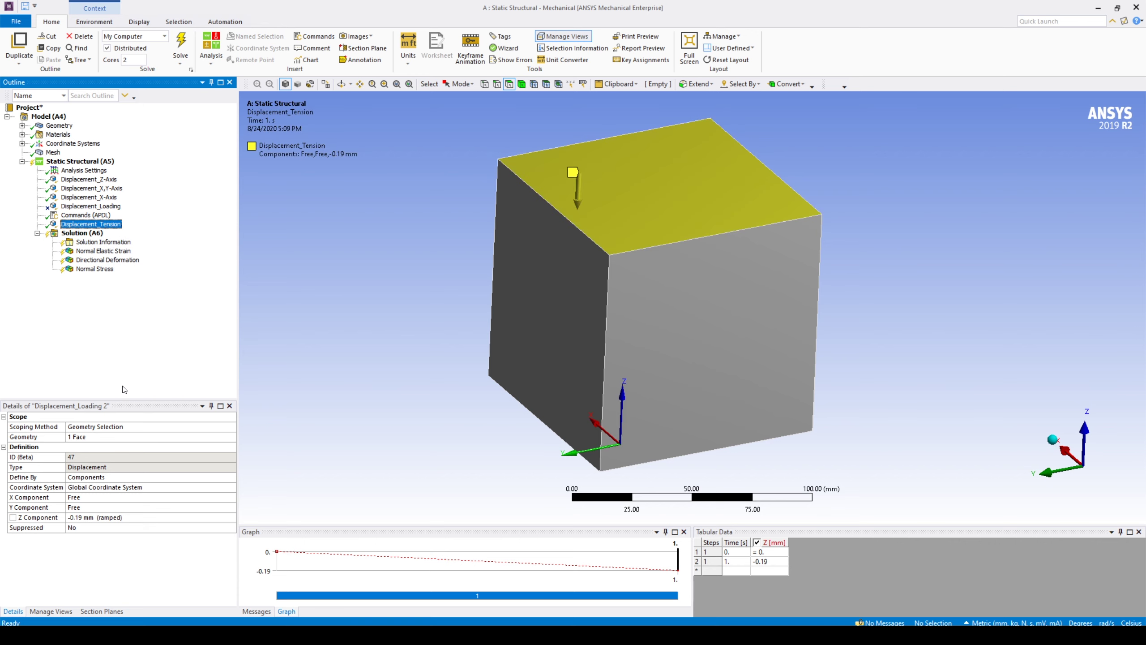
click(151, 517)
key(Home)
key(Delete)
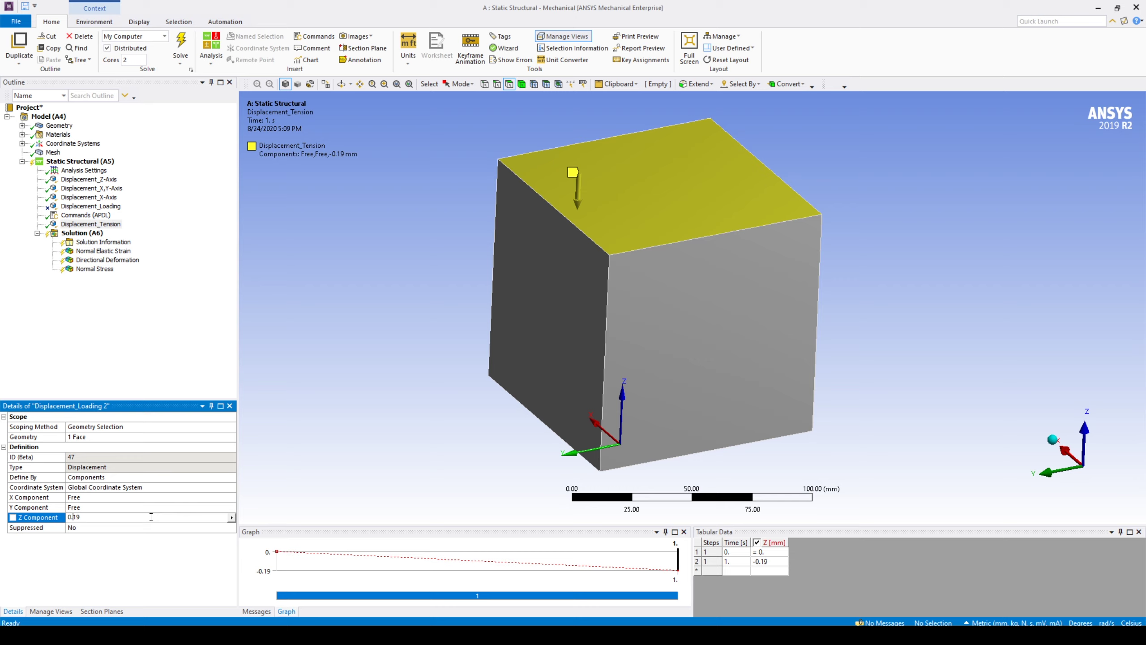
text(00)
key(Return)
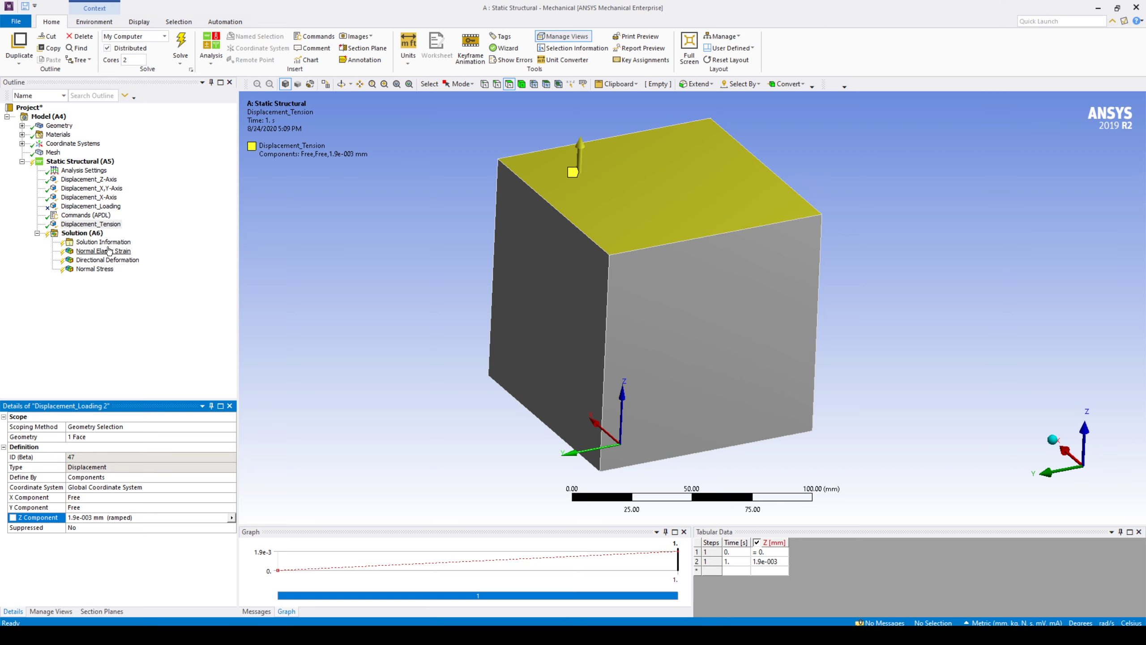
Solve the tension case and view Normal Stress, now a uniform 0.44089 MPa
right_click(81, 234)
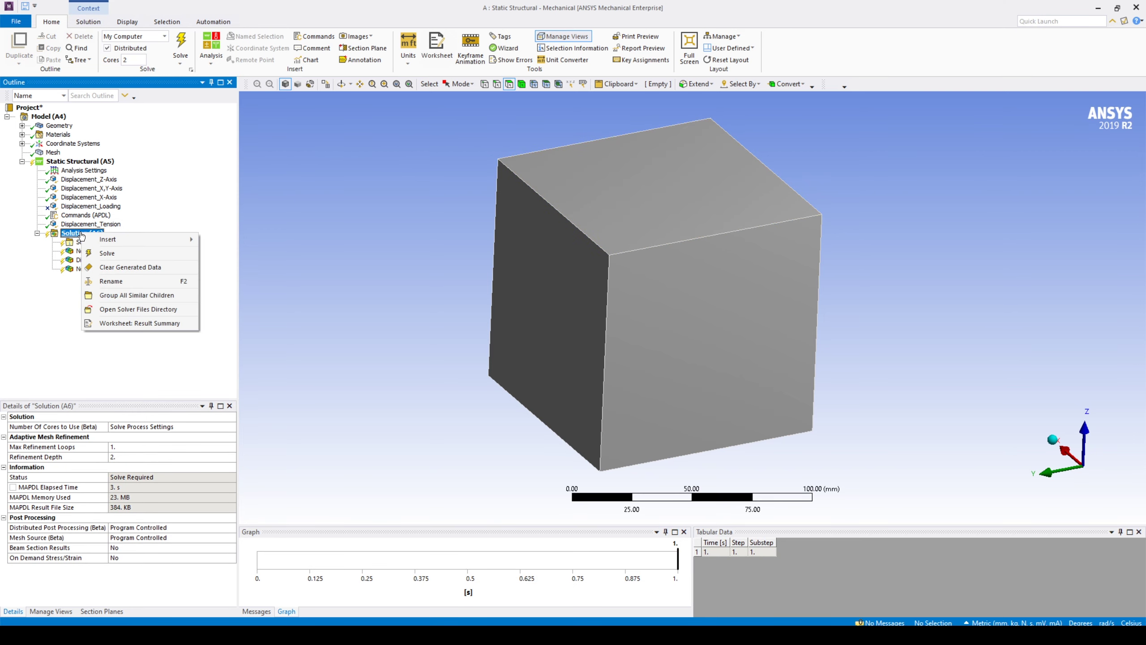
click(109, 253)
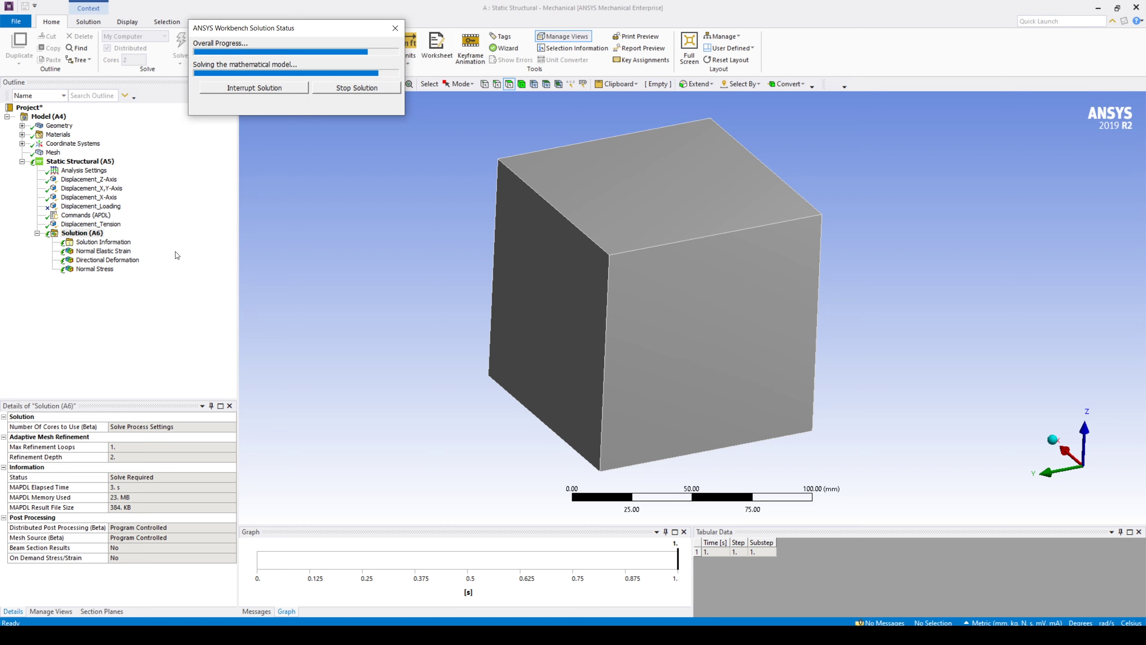
click(95, 268)
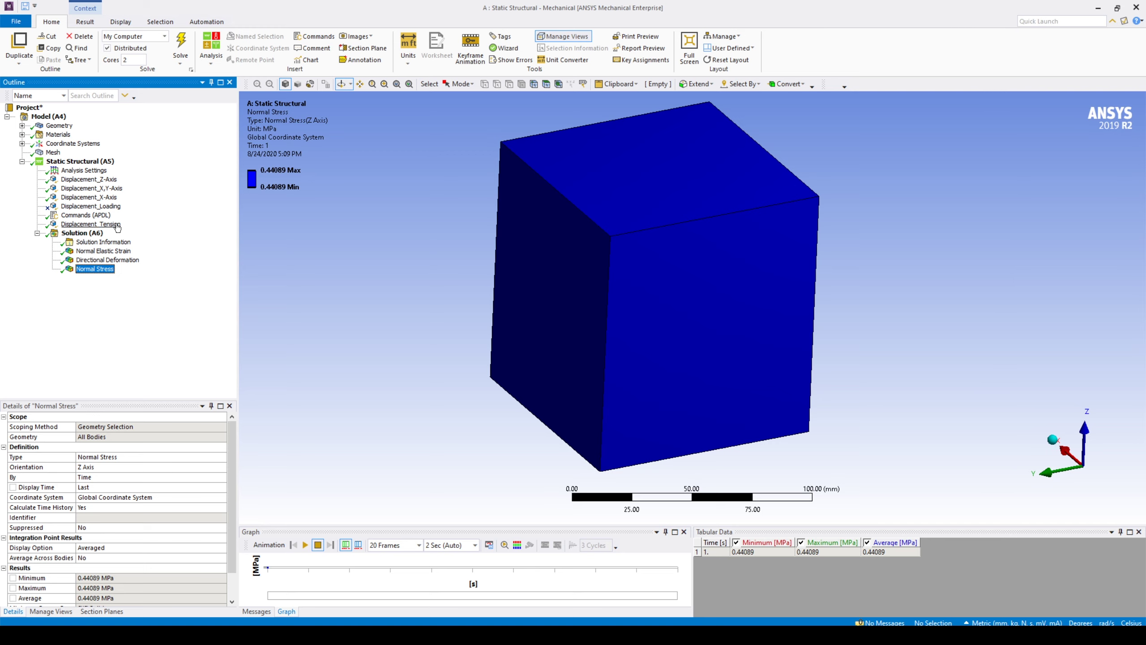
Change Displacement_Tension's Z Component to 0.019 mm
click(117, 227)
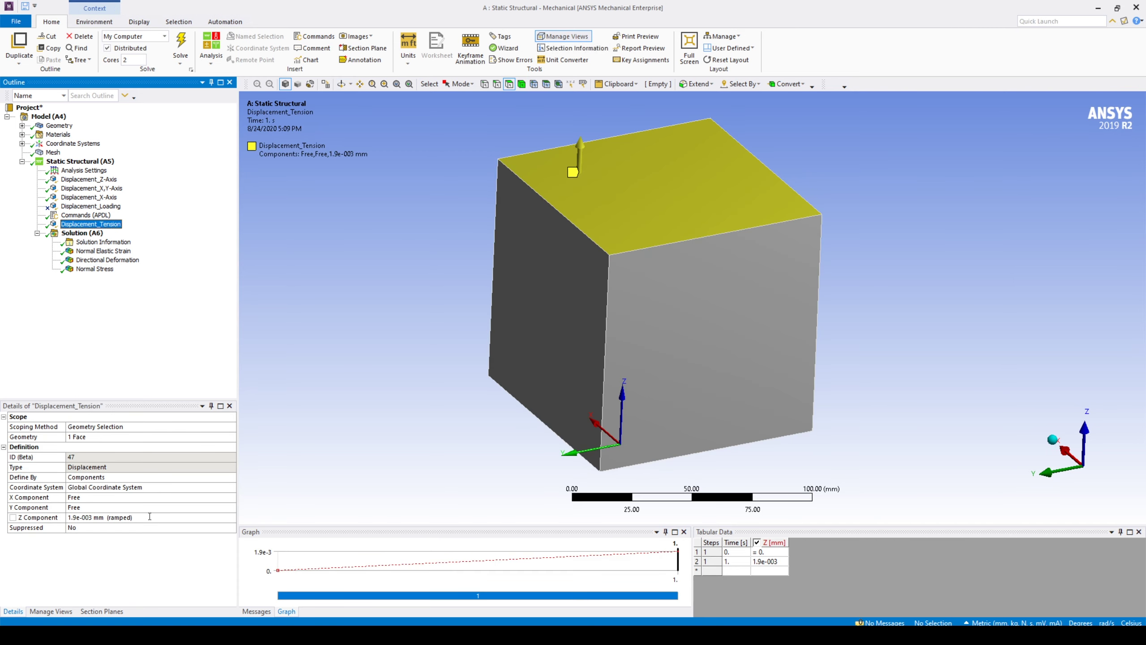
click(137, 518)
key(Home)
key(Right)
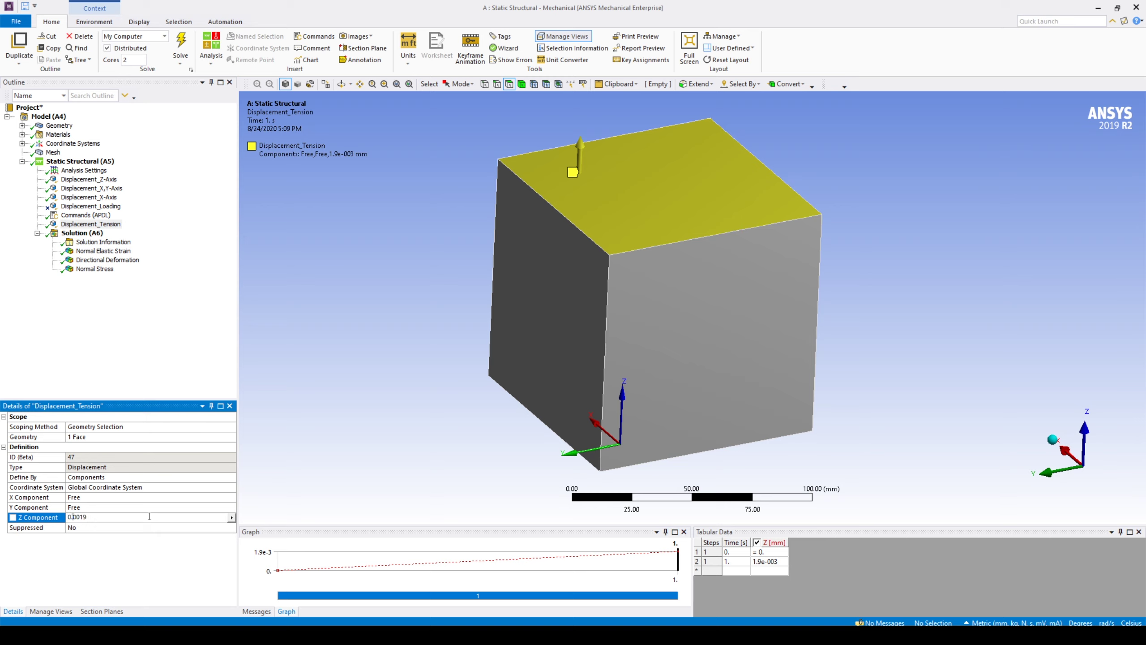
key(Return)
Re-solve and view Normal Stress, which now reads 0 MPa throughout
click(80, 234)
right_click(80, 233)
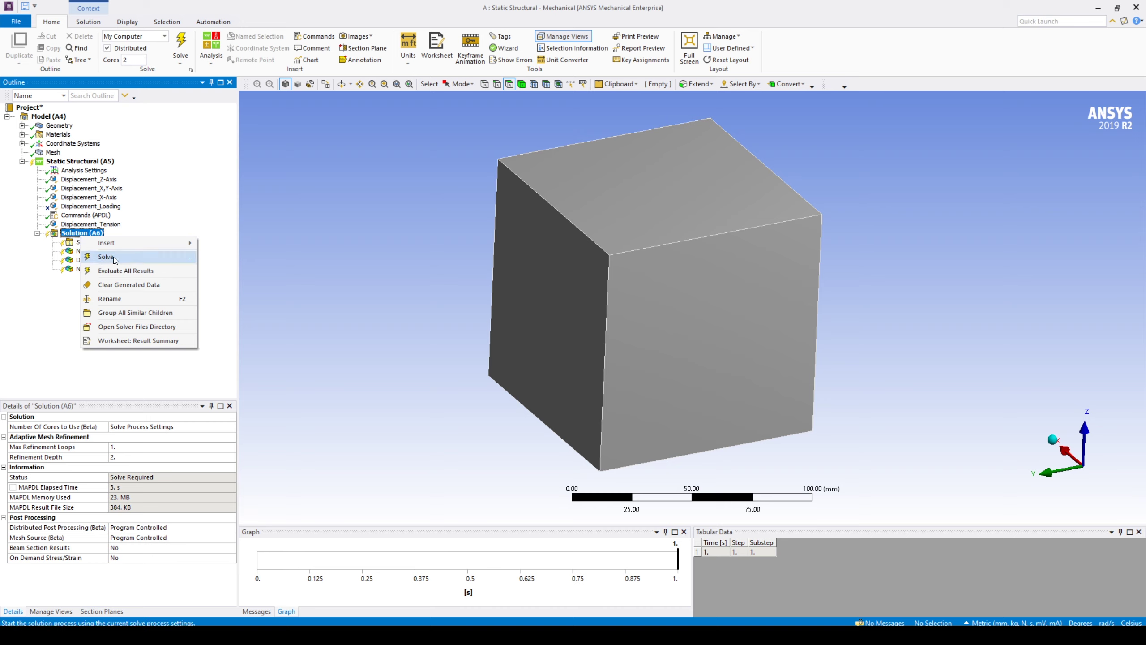
click(156, 261)
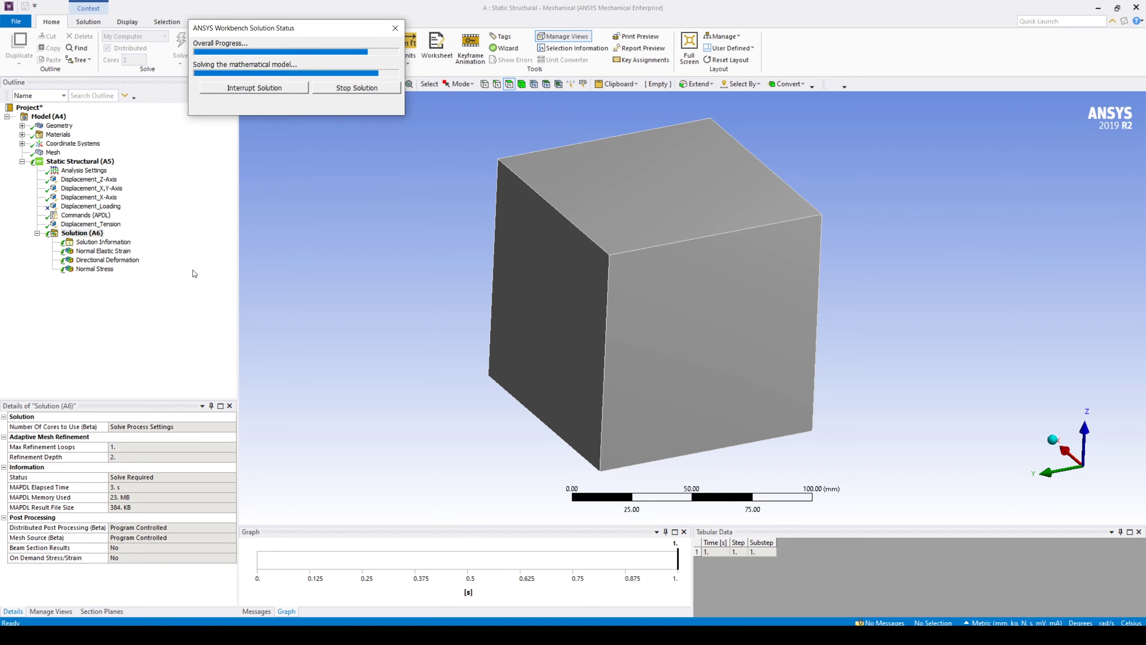
click(108, 271)
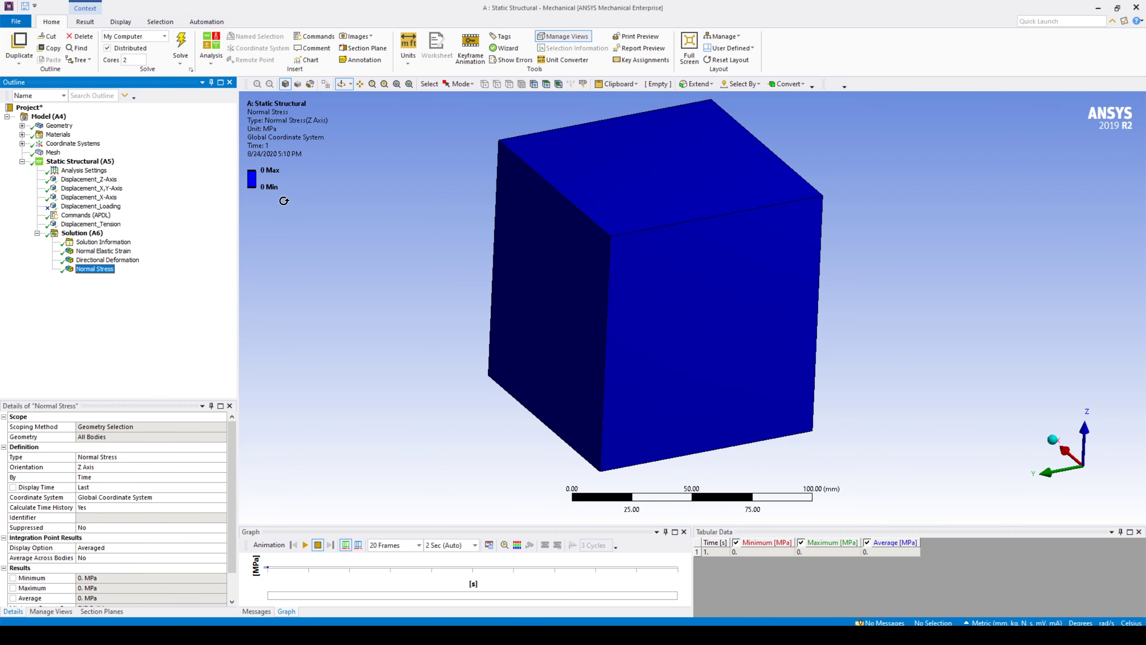